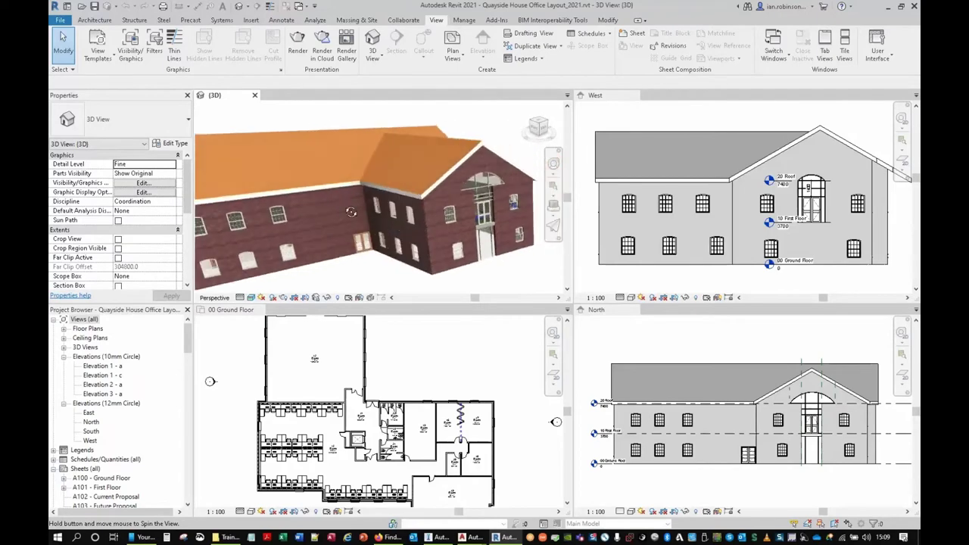
- Inspect the building in the 3D view, from its exterior facade in through the glazed entrance to the office interior
{"action": "scroll", "coordinate": [487, 208], "scroll_direction": "up", "scroll_amount": 3}
{"action": "scroll", "coordinate": [468, 216], "scroll_direction": "up", "scroll_amount": 4}
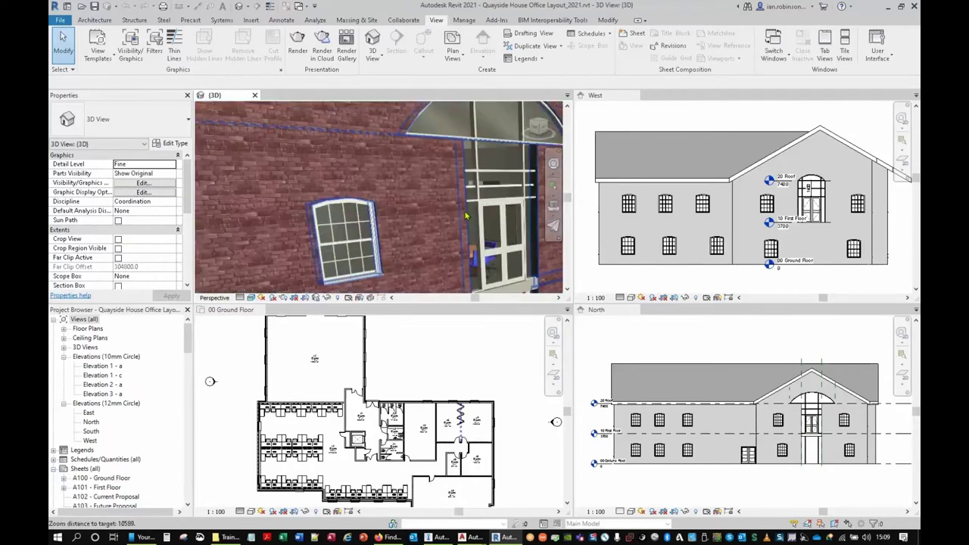
{"action": "middle_click_drag", "start_coordinate": [481, 229], "coordinate": [323, 222], "text": "shift"}
{"action": "scroll", "coordinate": [449, 225], "scroll_direction": "up", "scroll_amount": 6}
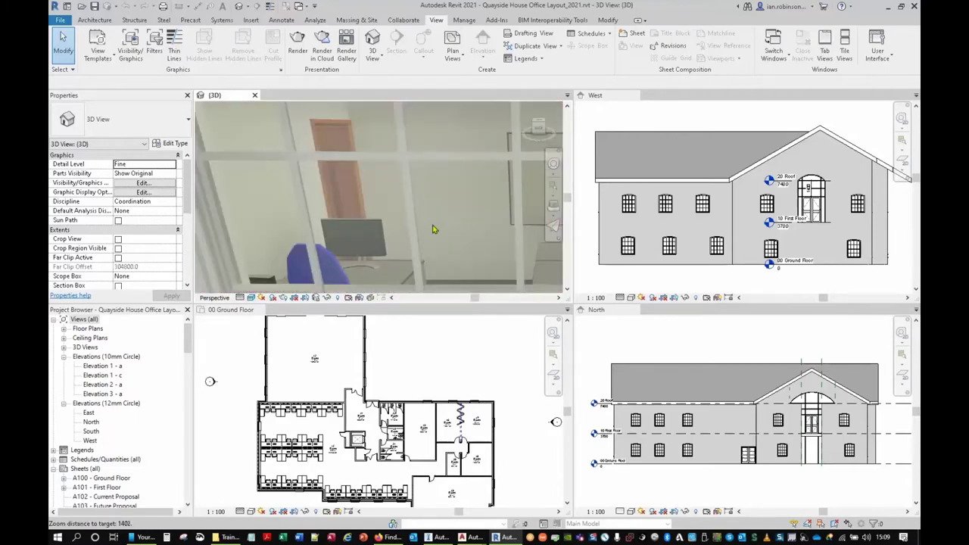
{"action": "scroll", "coordinate": [434, 227], "scroll_direction": "down", "scroll_amount": 6}
{"action": "scroll", "coordinate": [433, 227], "scroll_direction": "down", "scroll_amount": 5}
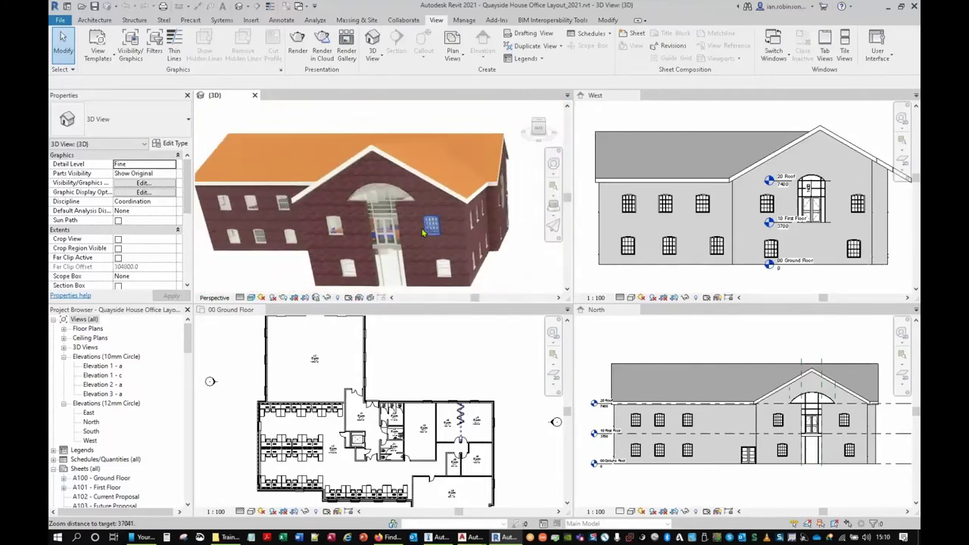
{"action": "middle_click_drag", "start_coordinate": [363, 229], "coordinate": [503, 176], "text": "shift"}
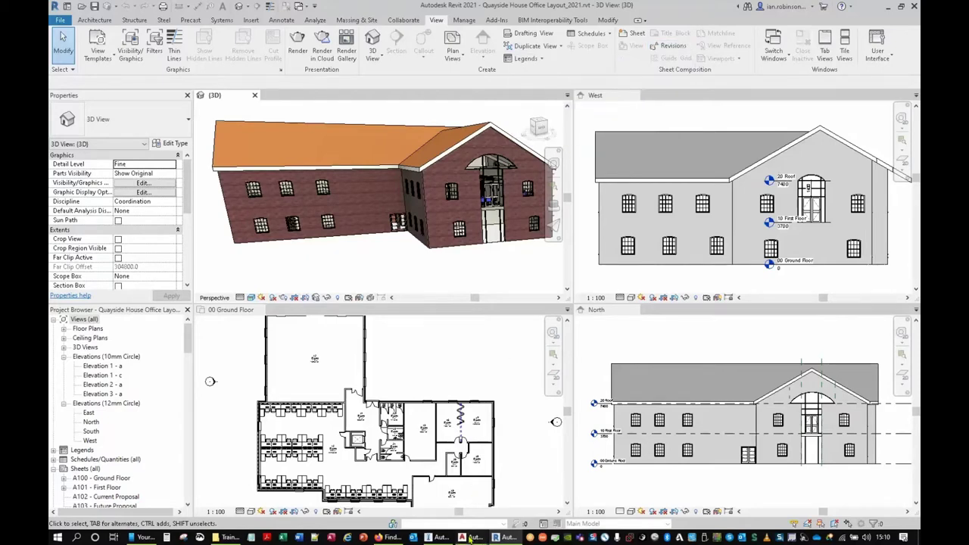
- Switch to AutoCAD Layout.dwg in AutoCAD Map 3D, review the site on Layout1, and display the drawing in model space
{"action": "mouse_move", "coordinate": [471, 538]}
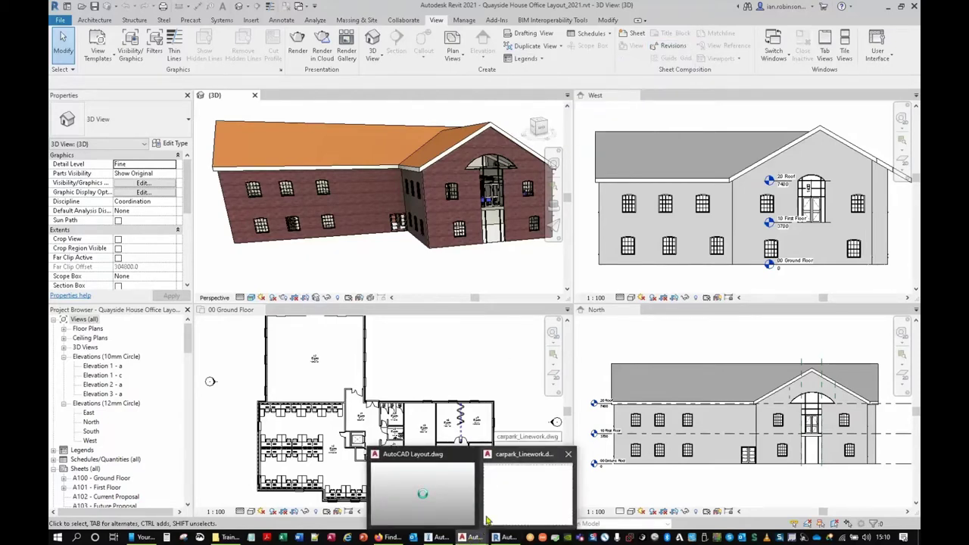
{"action": "left_click", "coordinate": [454, 503]}
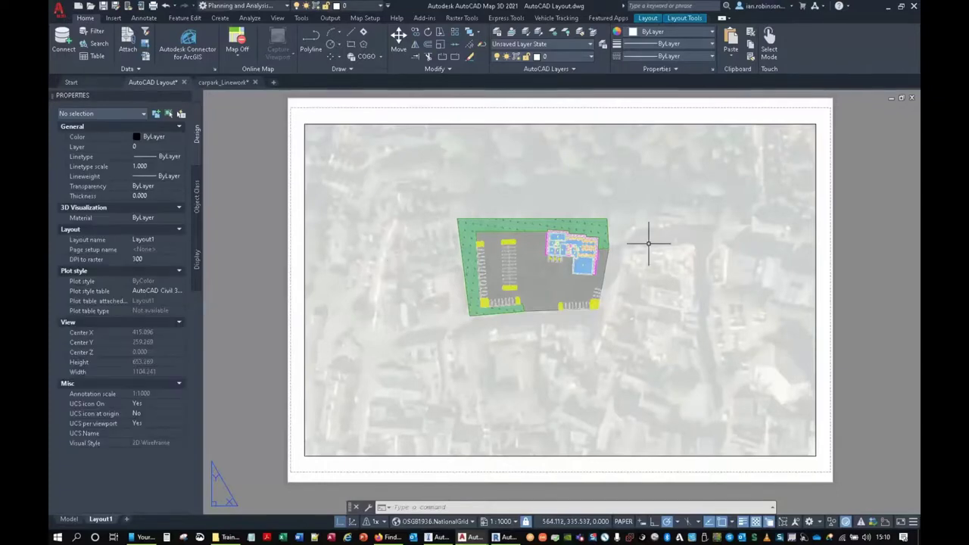
{"action": "scroll", "coordinate": [558, 244], "scroll_direction": "up", "scroll_amount": 4}
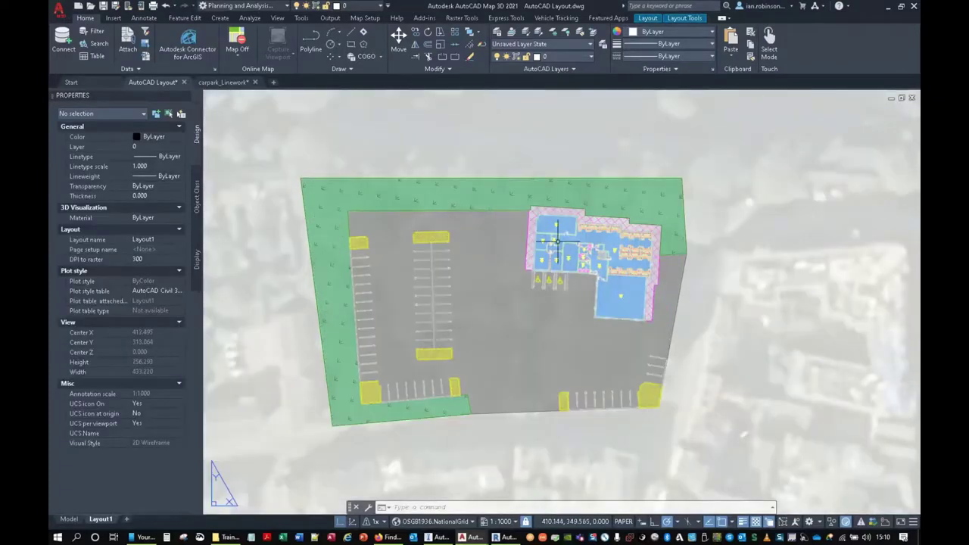
{"action": "middle_click_drag", "start_coordinate": [499, 245], "coordinate": [553, 234]}
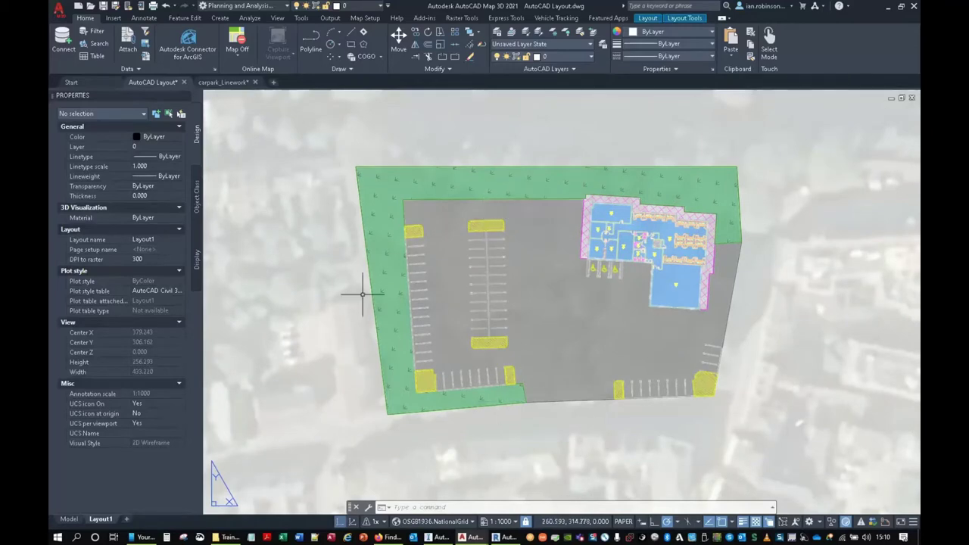
{"action": "left_click", "coordinate": [69, 519]}
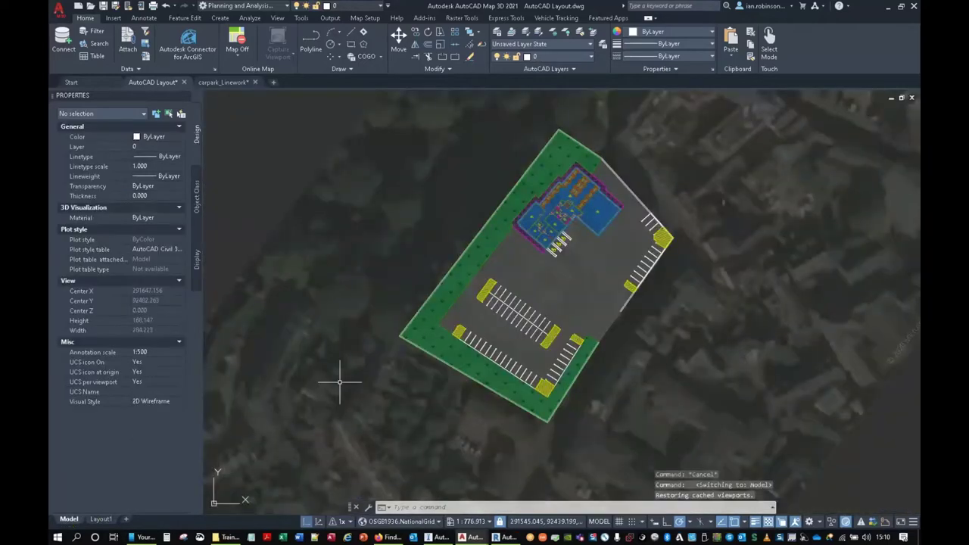
{"action": "scroll", "coordinate": [515, 265], "scroll_direction": "down", "scroll_amount": 5}
{"action": "scroll", "coordinate": [529, 271], "scroll_direction": "down", "scroll_amount": 5}
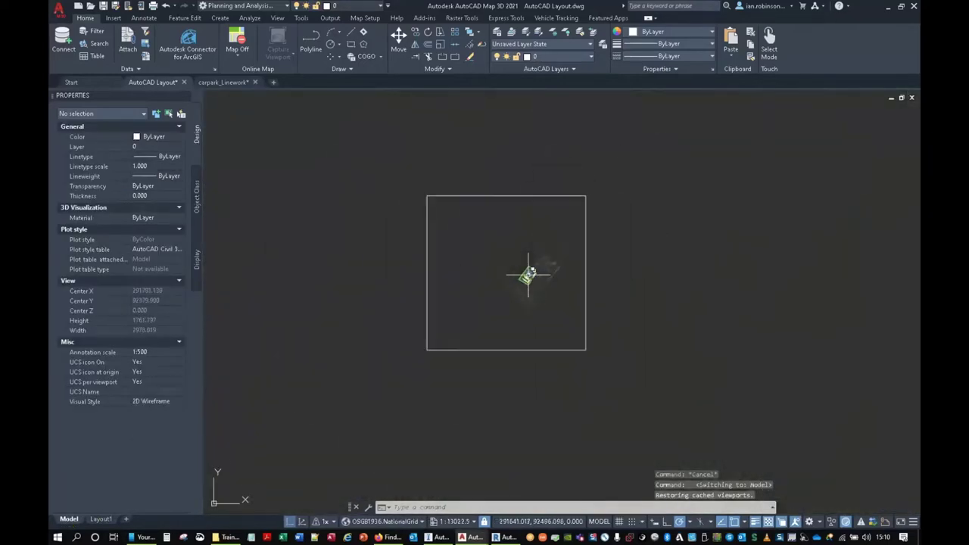
- Preview the aerial and hybrid online maps around the site, and switch the online map off again
{"action": "left_click", "coordinate": [240, 53]}
{"action": "left_click", "coordinate": [231, 82]}
{"action": "scroll", "coordinate": [576, 260], "scroll_direction": "down", "scroll_amount": 6}
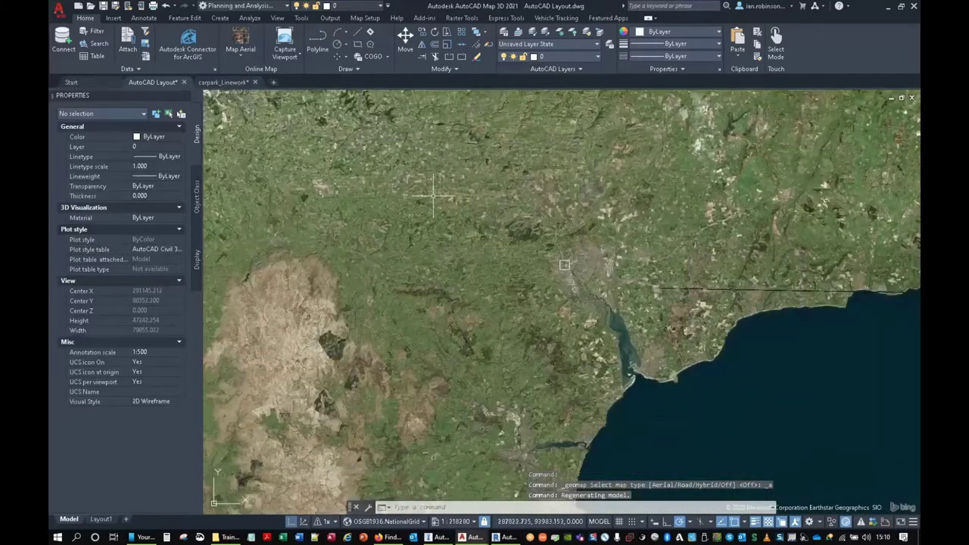
{"action": "left_click", "coordinate": [227, 57]}
{"action": "left_click", "coordinate": [232, 115]}
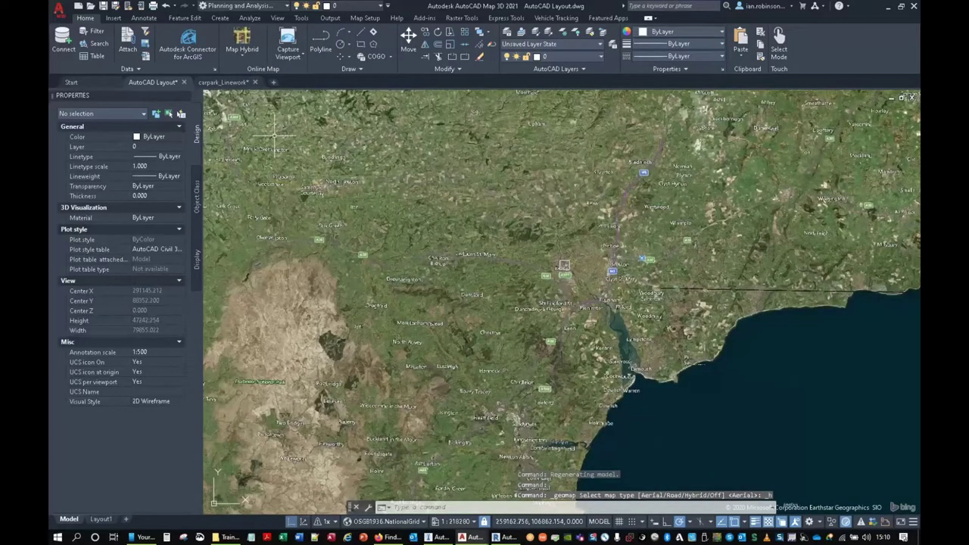
{"action": "left_click", "coordinate": [242, 53]}
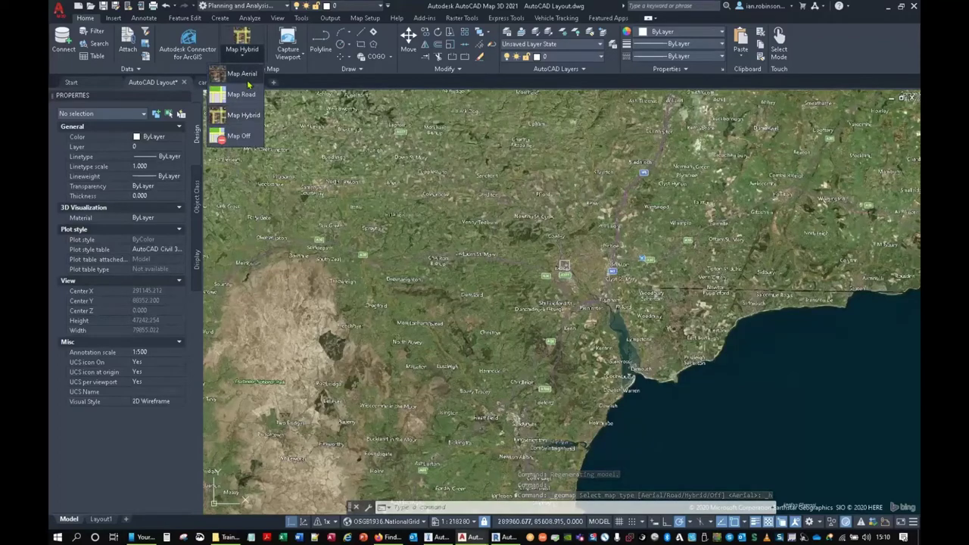
{"action": "left_click", "coordinate": [239, 136]}
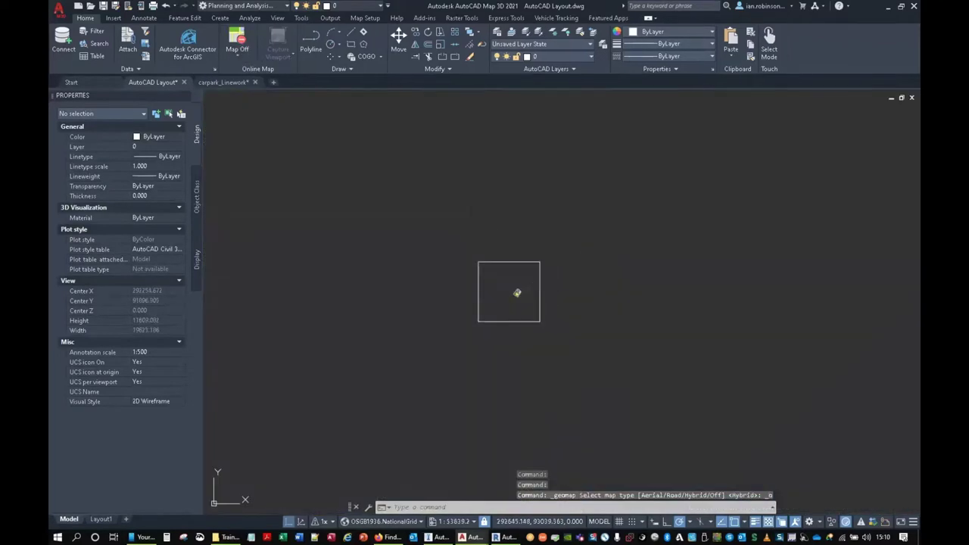
- Restore the saved layer state whose name begins with "Layout For" to isolate the site layout linework
{"action": "scroll", "coordinate": [545, 309], "scroll_direction": "up", "scroll_amount": 10}
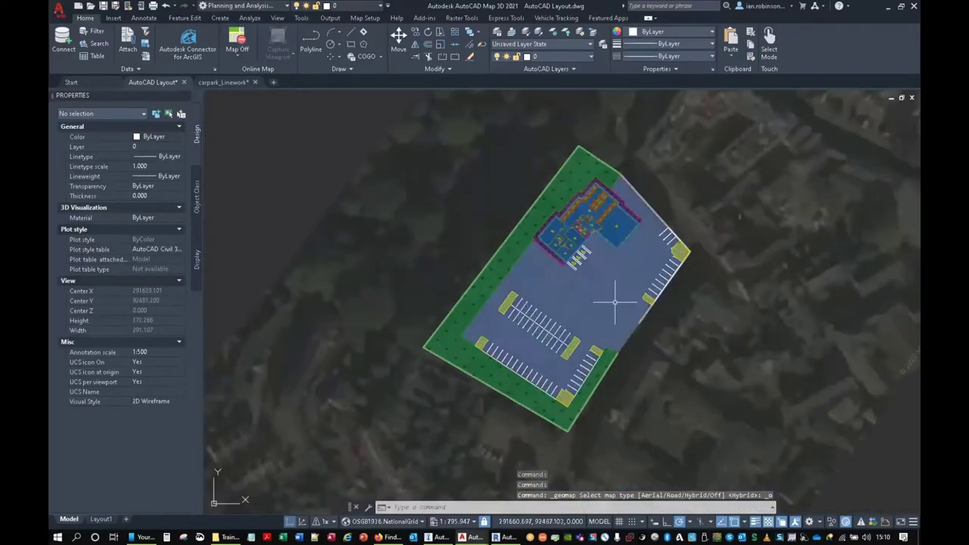
{"action": "middle_click_drag", "start_coordinate": [625, 316], "coordinate": [558, 297]}
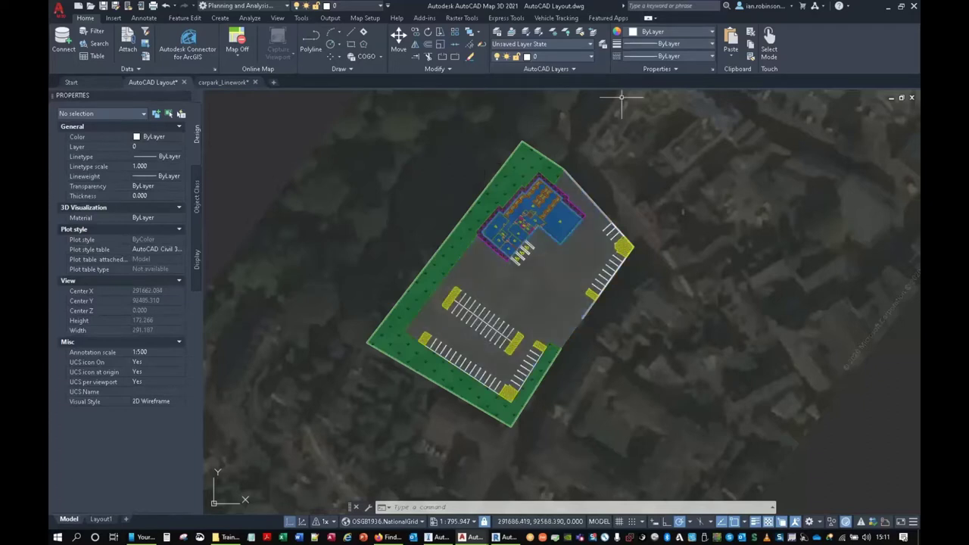
{"action": "left_click", "coordinate": [555, 47]}
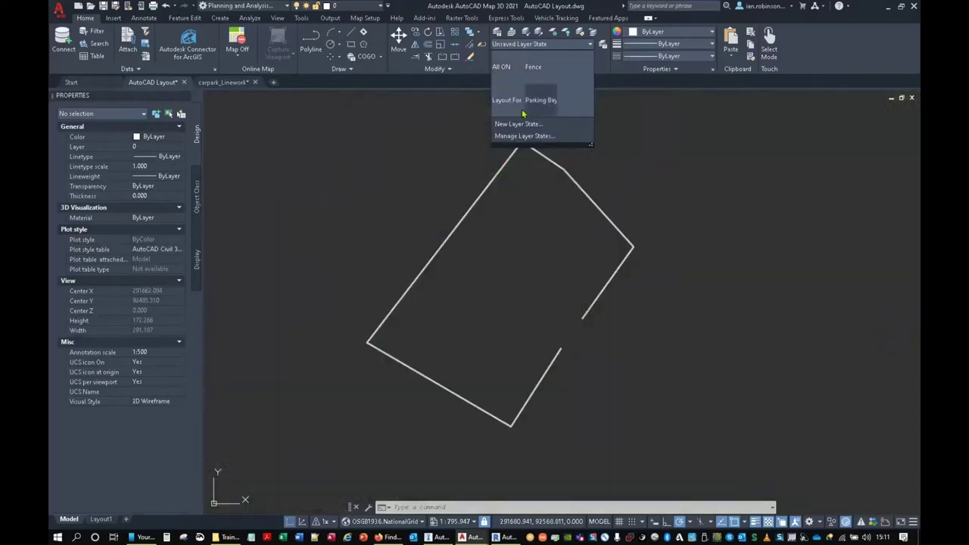
{"action": "left_click", "coordinate": [674, 242]}
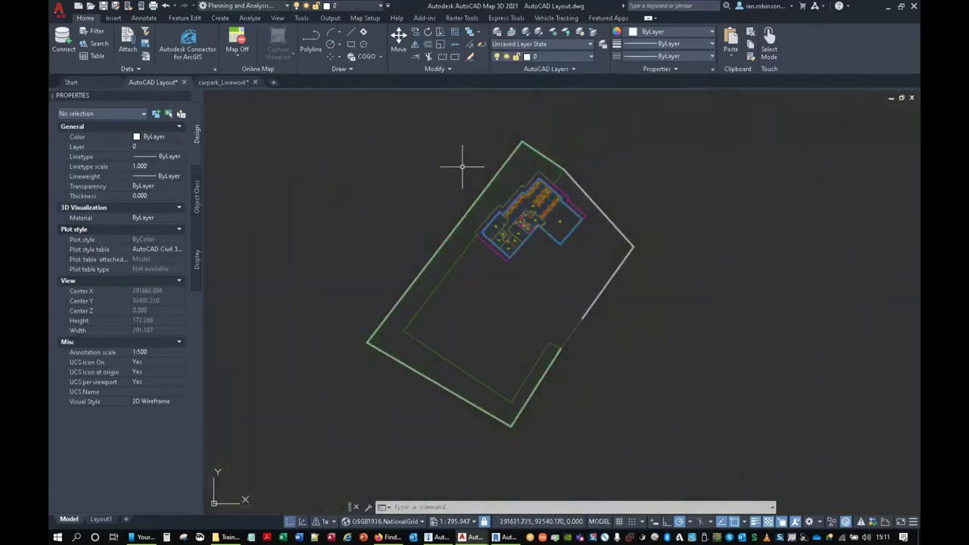
{"action": "left_click", "coordinate": [524, 47]}
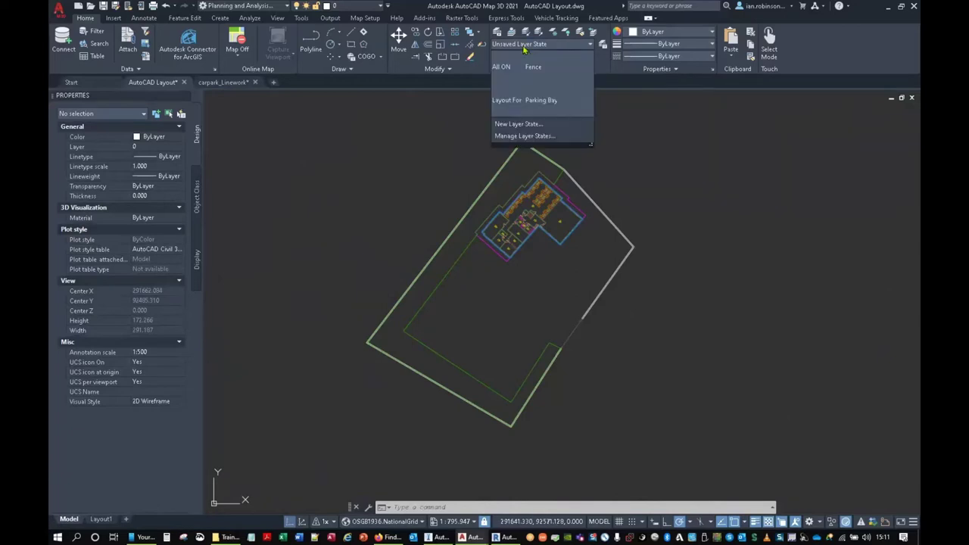
{"action": "left_click", "coordinate": [507, 101]}
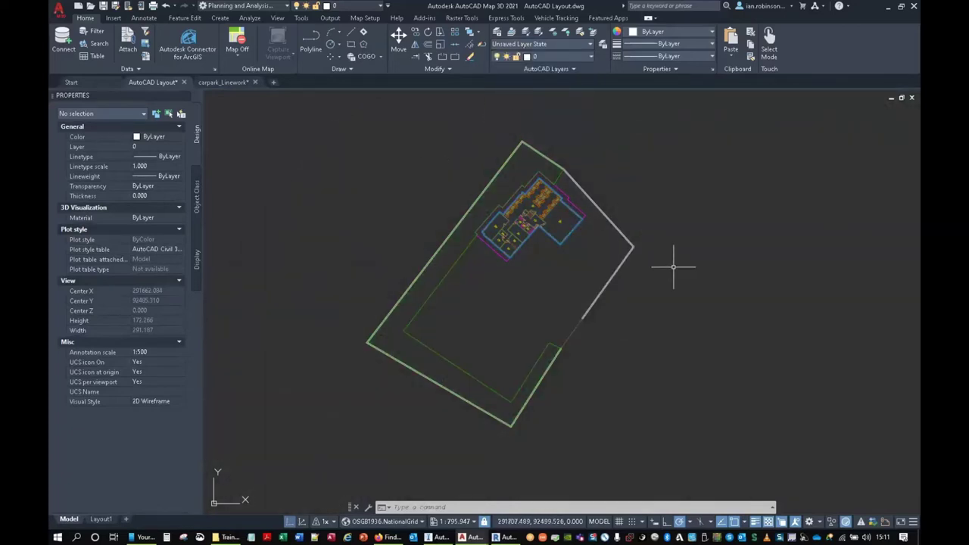
- Identify the layer of the referenced ground floor plan and freeze that REVIT layer
{"action": "left_click", "coordinate": [530, 218]}
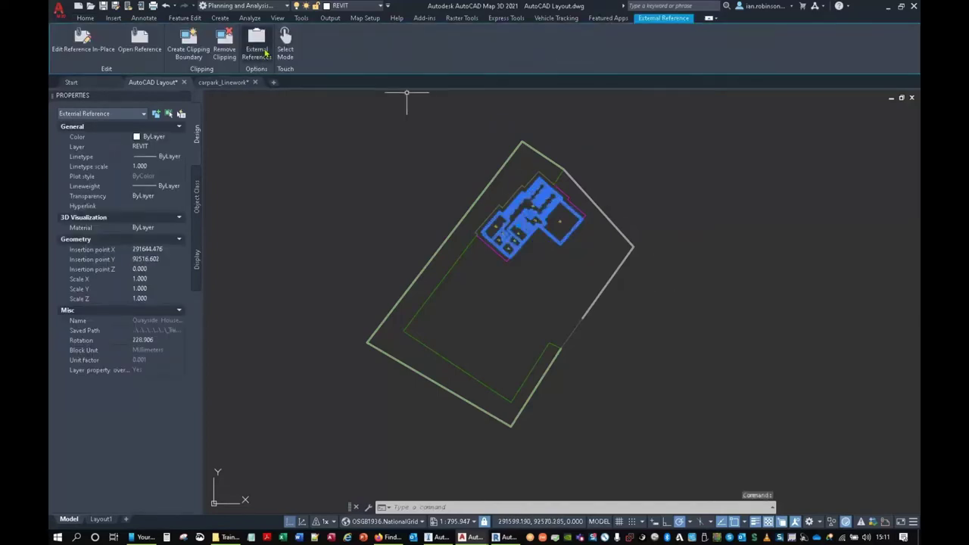
{"action": "left_click", "coordinate": [346, 6]}
{"action": "left_click", "coordinate": [175, 367]}
{"action": "left_click", "coordinate": [556, 225]}
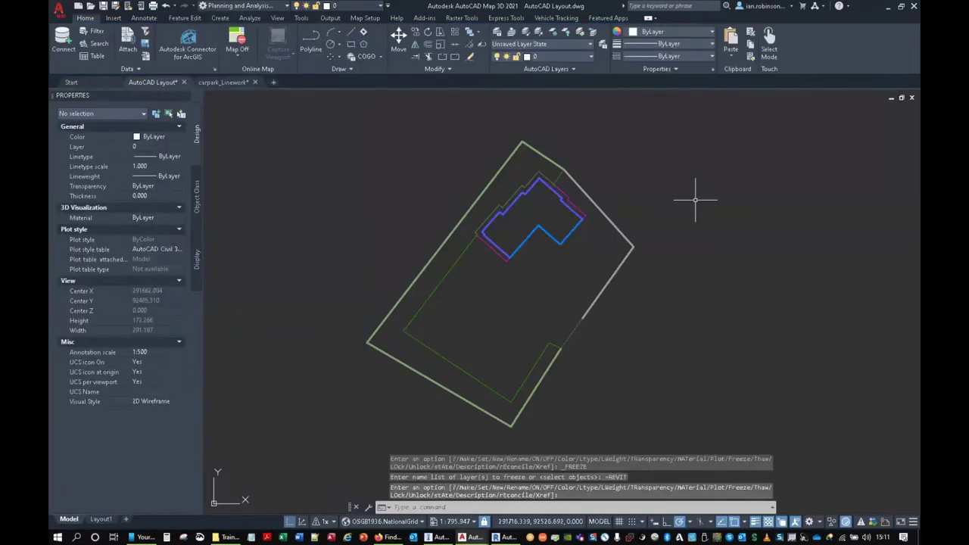
- Change the workspace from Planning and Analysis to 2D Drafting
{"action": "mouse_move", "coordinate": [509, 236]}
{"action": "middle_mouse_down"}
{"action": "mouse_move", "coordinate": [512, 246]}
{"action": "mouse_move", "coordinate": [509, 237]}
{"action": "middle_mouse_up"}
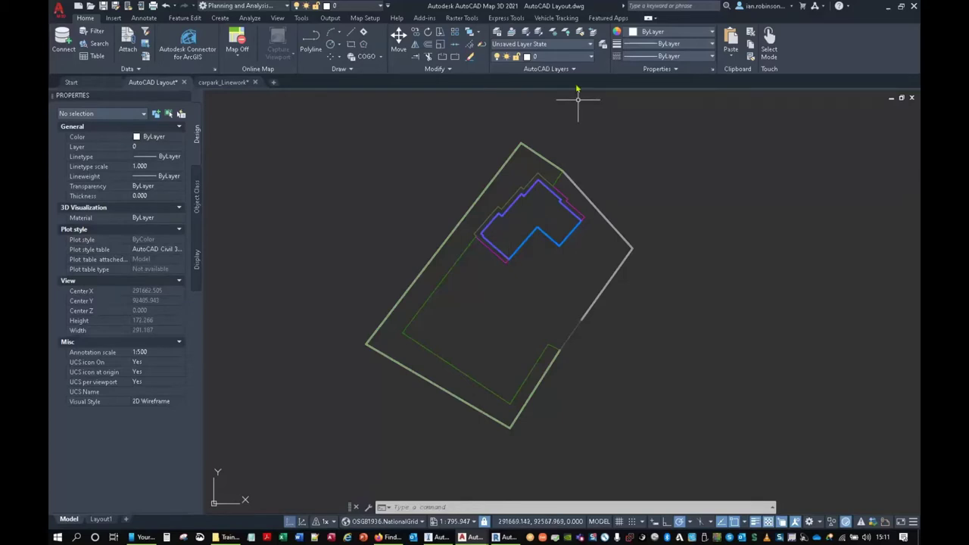
{"action": "left_click", "coordinate": [250, 6]}
{"action": "left_click", "coordinate": [231, 64]}
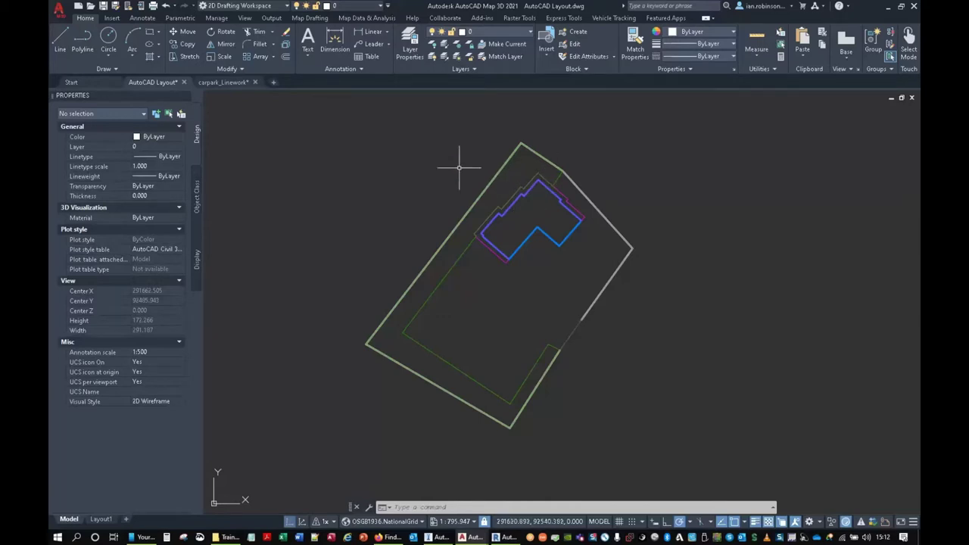
- Start a MAPEXPORT to an ESRI Shapefile named Layout in the Exports folder inside the Data folder
{"action": "type", "text": "mapexport"}
{"action": "key", "text": "Return"}
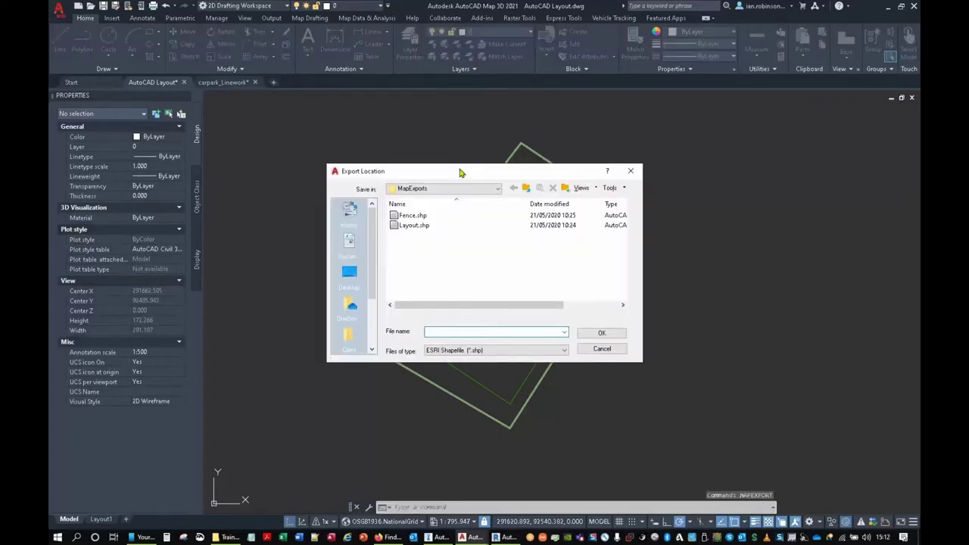
{"action": "left_click", "coordinate": [450, 188]}
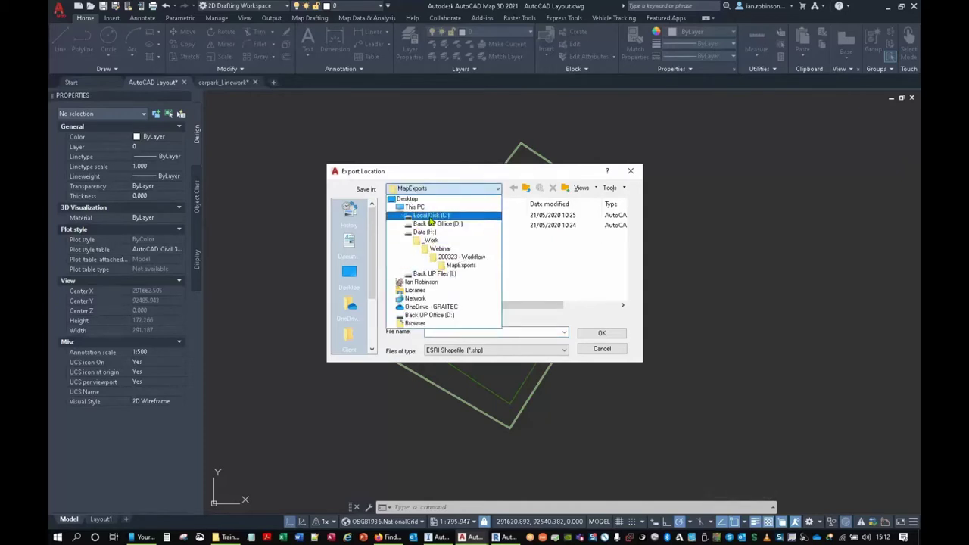
{"action": "left_click", "coordinate": [434, 187]}
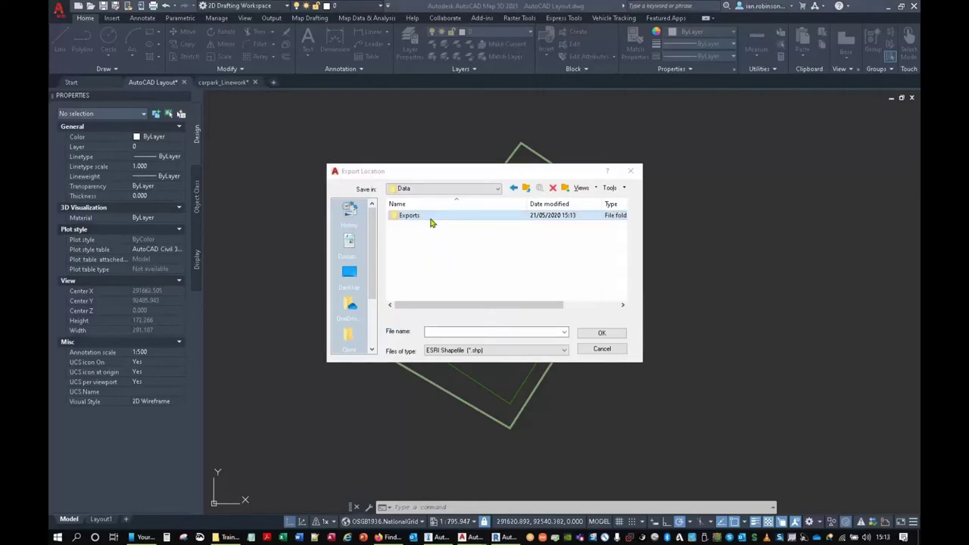
{"action": "double_click", "coordinate": [430, 218]}
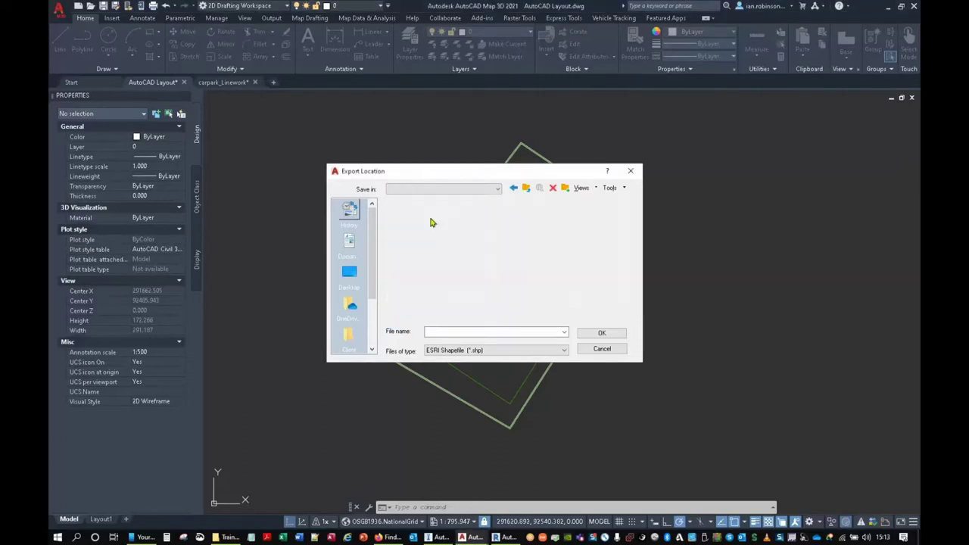
{"action": "left_click", "coordinate": [452, 332]}
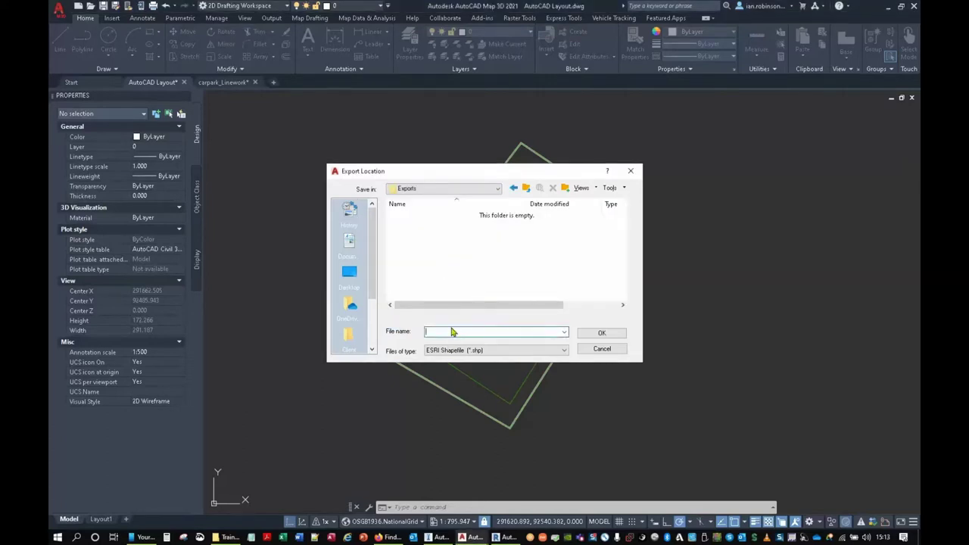
{"action": "type", "text": "Layout"}
{"action": "left_click", "coordinate": [602, 332]}
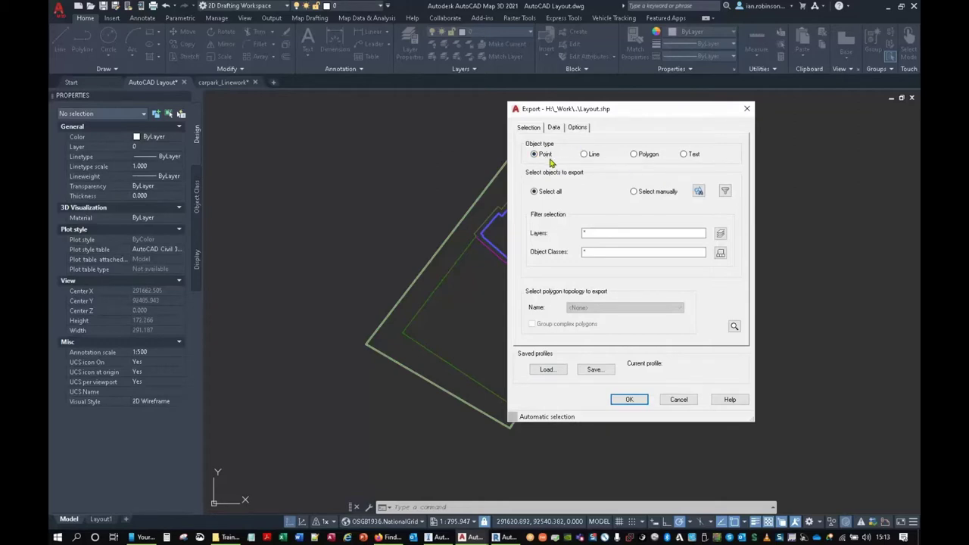
- Set the export to polygon objects and filter it to the Building, Building Layout, Car Park and Grass Area layers
{"action": "left_click", "coordinate": [634, 156]}
{"action": "left_click", "coordinate": [720, 235]}
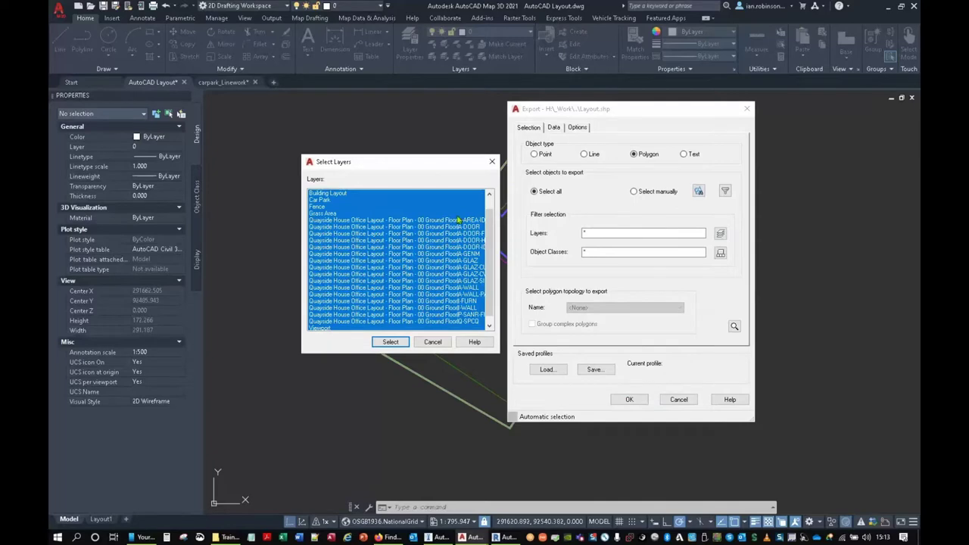
{"action": "left_click", "coordinate": [316, 200]}
{"action": "left_click", "coordinate": [318, 194]}
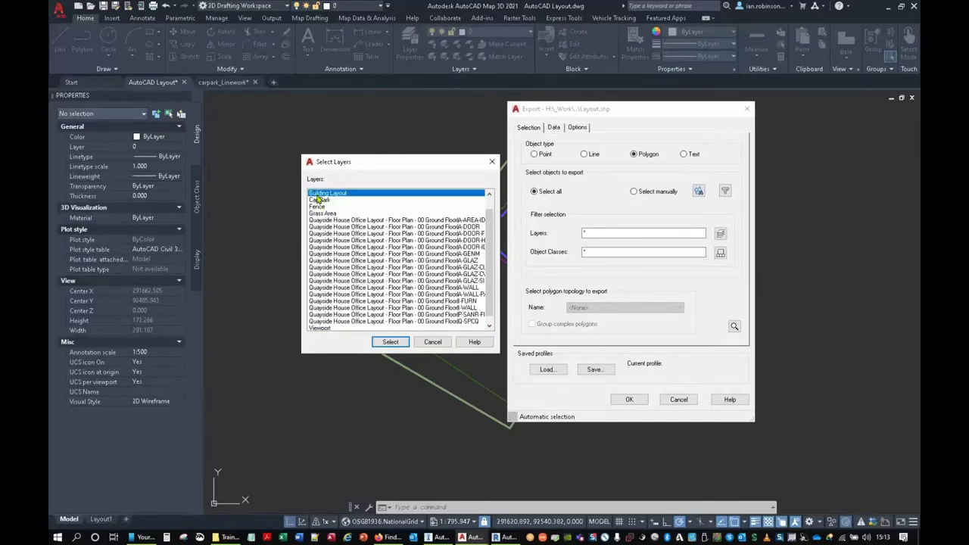
{"action": "left_click", "coordinate": [319, 200], "text": "ctrl"}
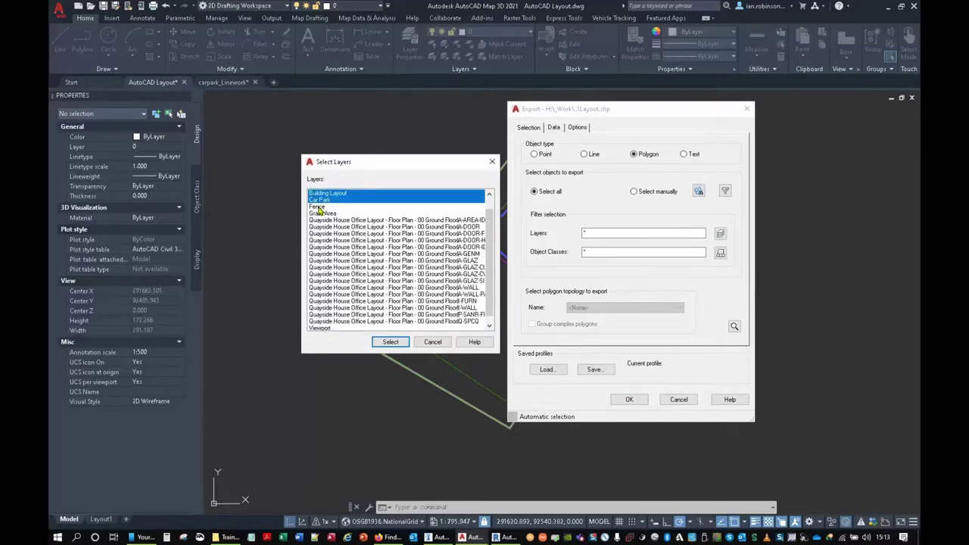
{"action": "left_click", "coordinate": [324, 213], "text": "ctrl"}
{"action": "scroll", "coordinate": [356, 274], "scroll_direction": "down", "scroll_amount": 1}
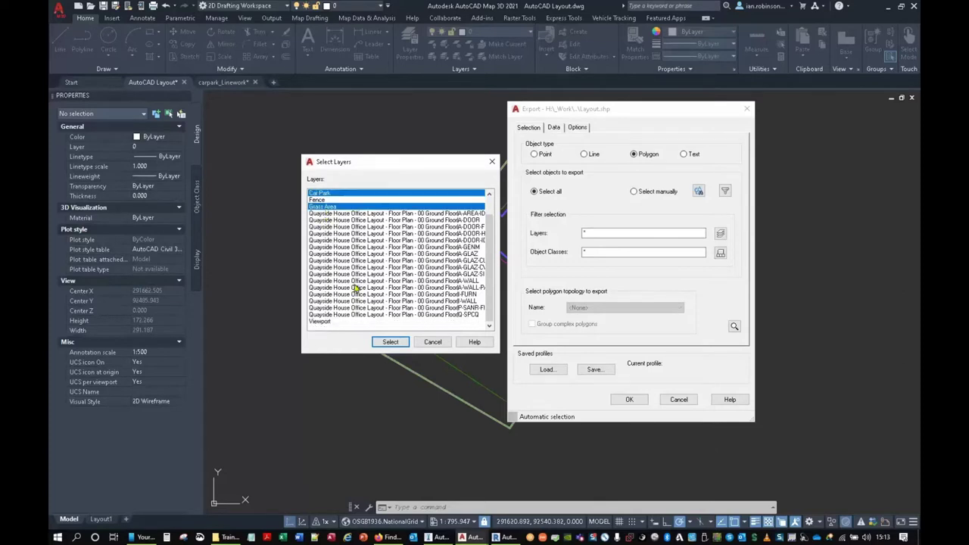
{"action": "scroll", "coordinate": [344, 307], "scroll_direction": "up", "scroll_amount": 1}
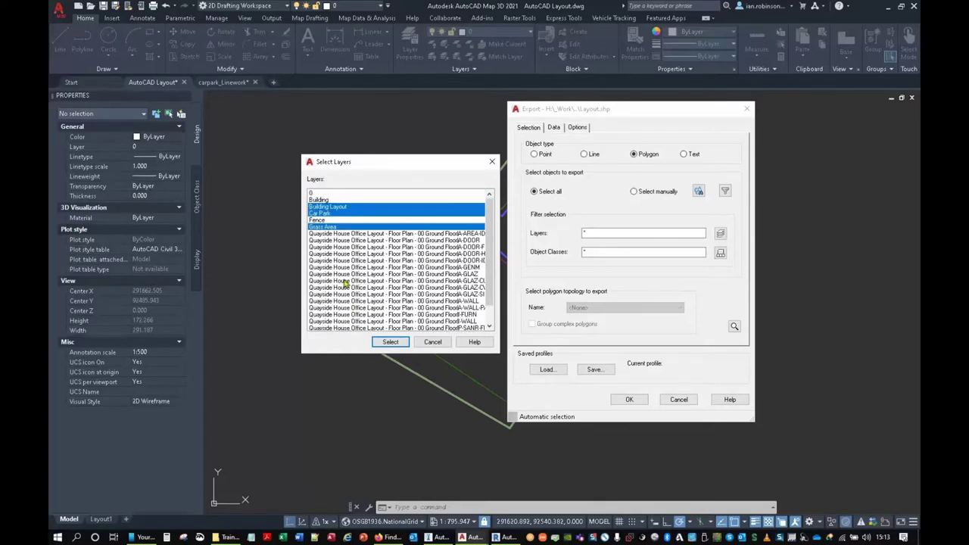
{"action": "left_click", "coordinate": [324, 200], "text": "ctrl"}
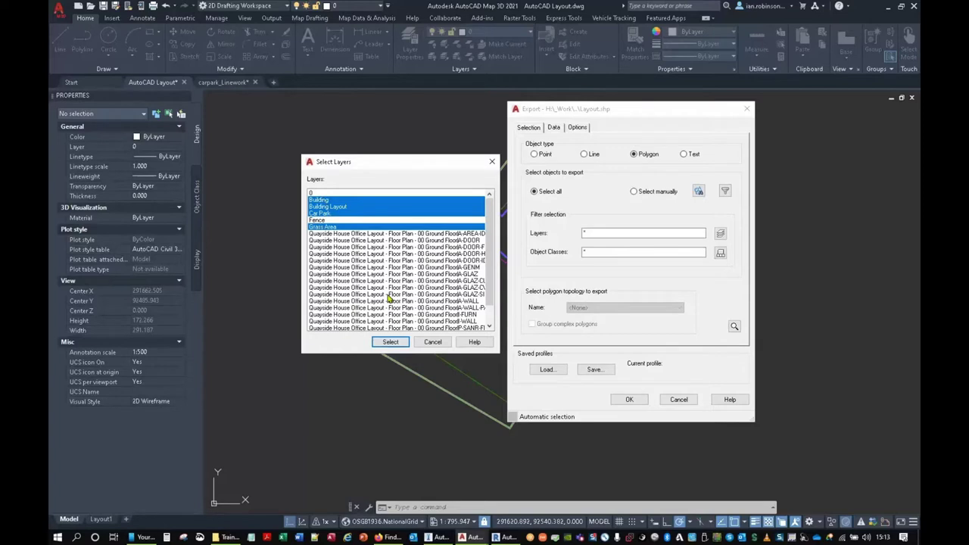
{"action": "left_click", "coordinate": [371, 342]}
- Add the LAYER property to the exported attributes and run the export with closed polylines treated as polygons
{"action": "left_click", "coordinate": [554, 127]}
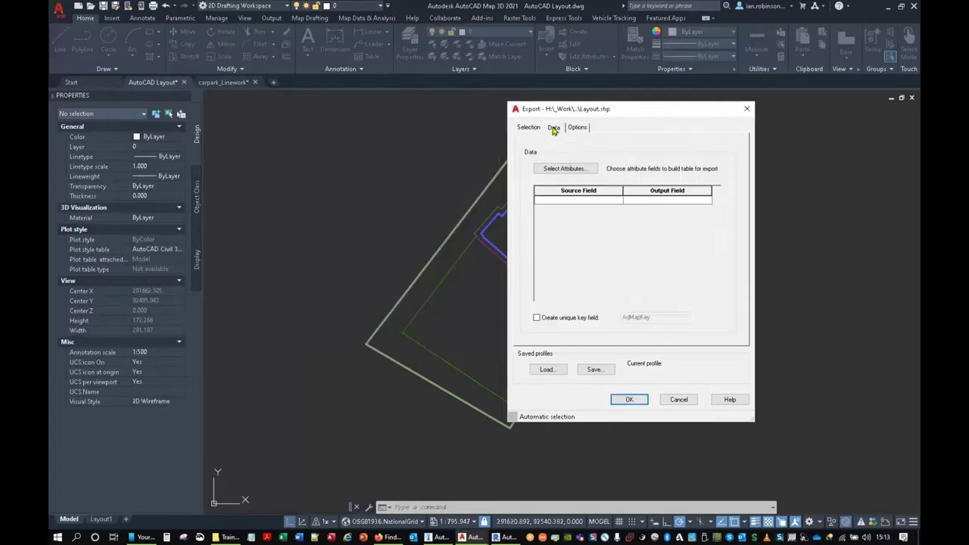
{"action": "left_click", "coordinate": [554, 172]}
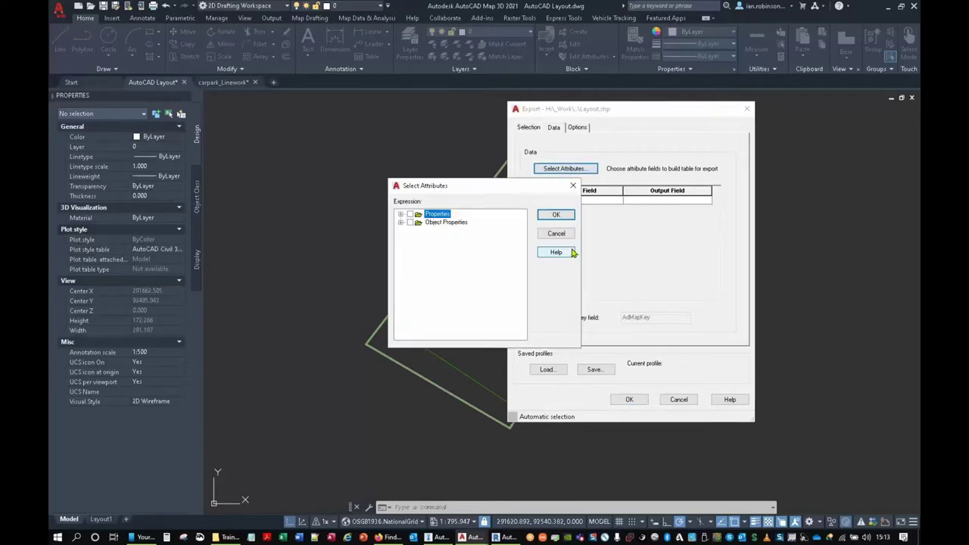
{"action": "left_click", "coordinate": [400, 216]}
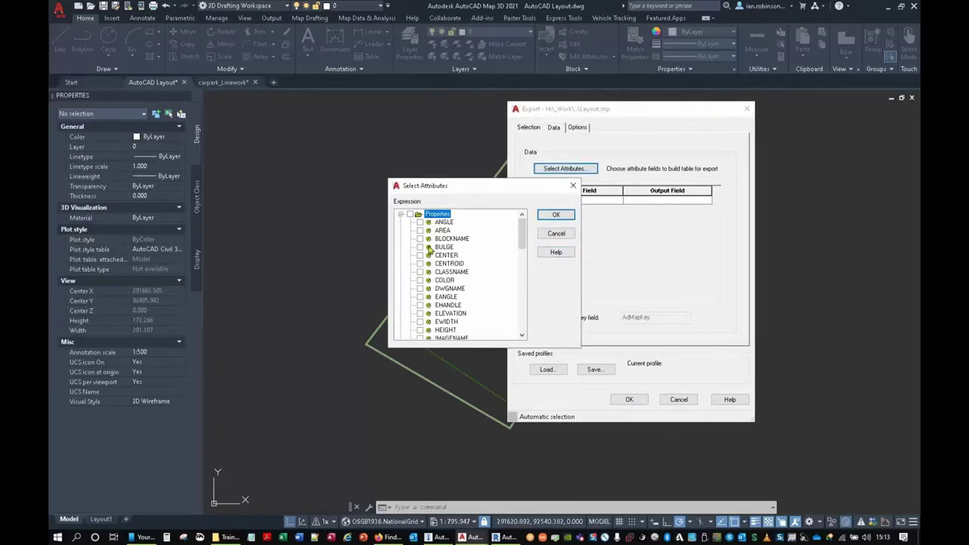
{"action": "scroll", "coordinate": [428, 338], "scroll_direction": "down", "scroll_amount": 1}
{"action": "left_click", "coordinate": [420, 331]}
{"action": "left_click", "coordinate": [564, 215]}
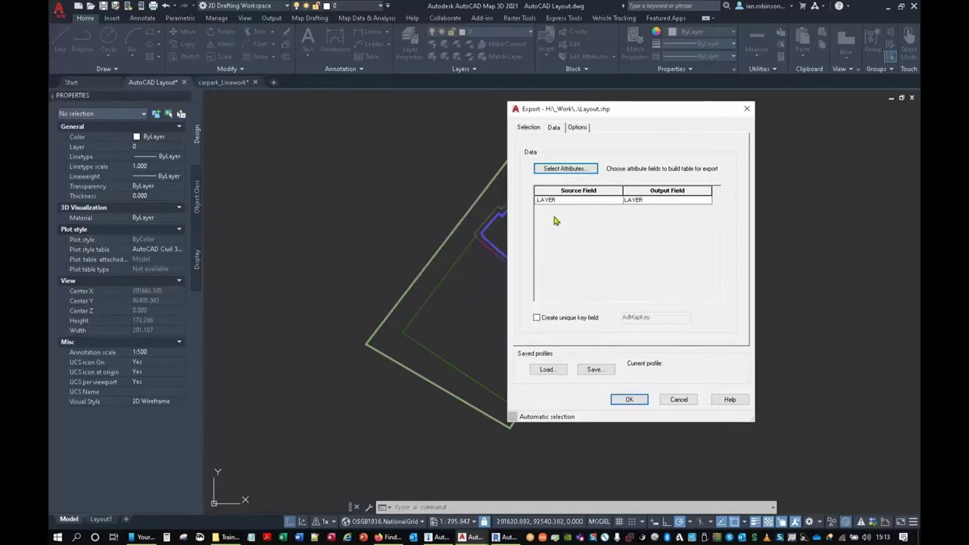
{"action": "left_click", "coordinate": [583, 129]}
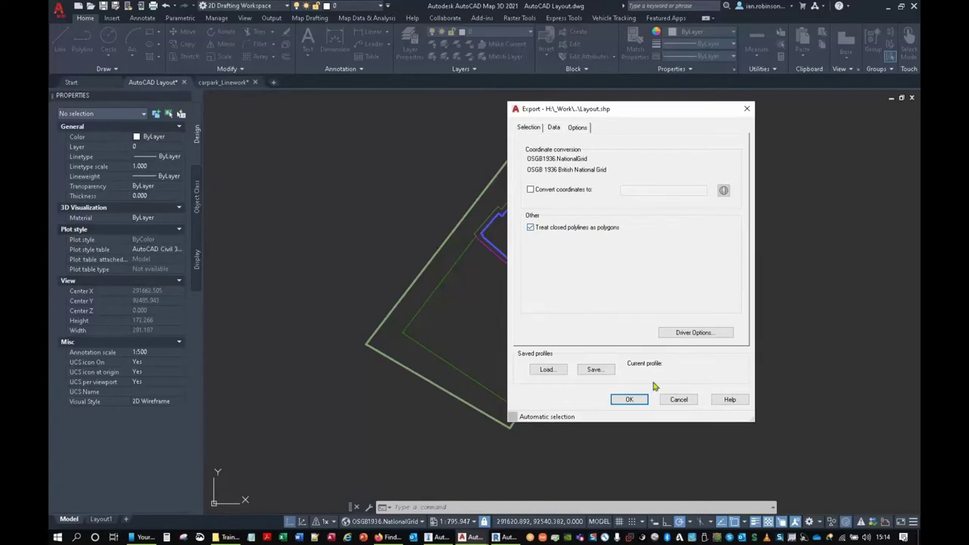
{"action": "left_click", "coordinate": [627, 399]}
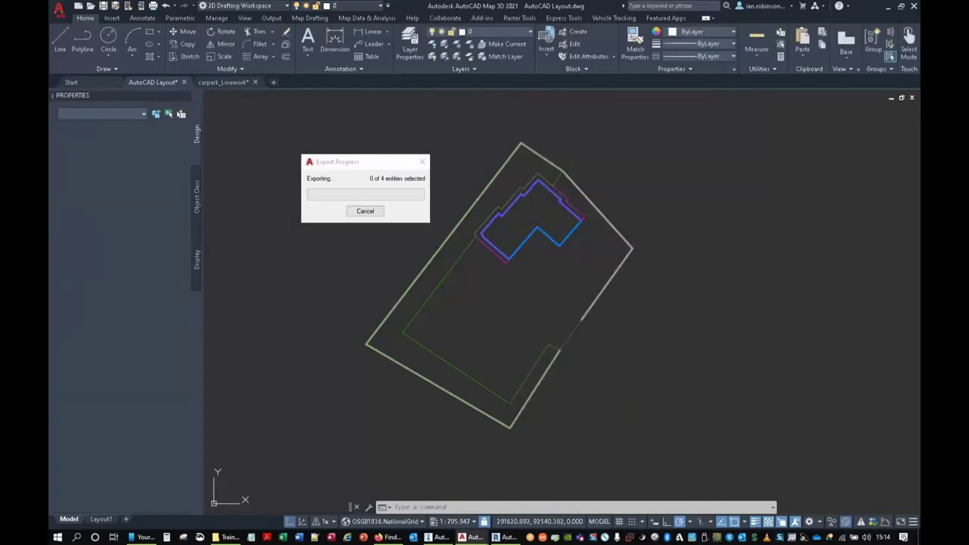
- Start a new drawing and bring in the exported Layout shapefile from the Exports folder inside the Data folder
{"action": "left_click", "coordinate": [273, 82]}
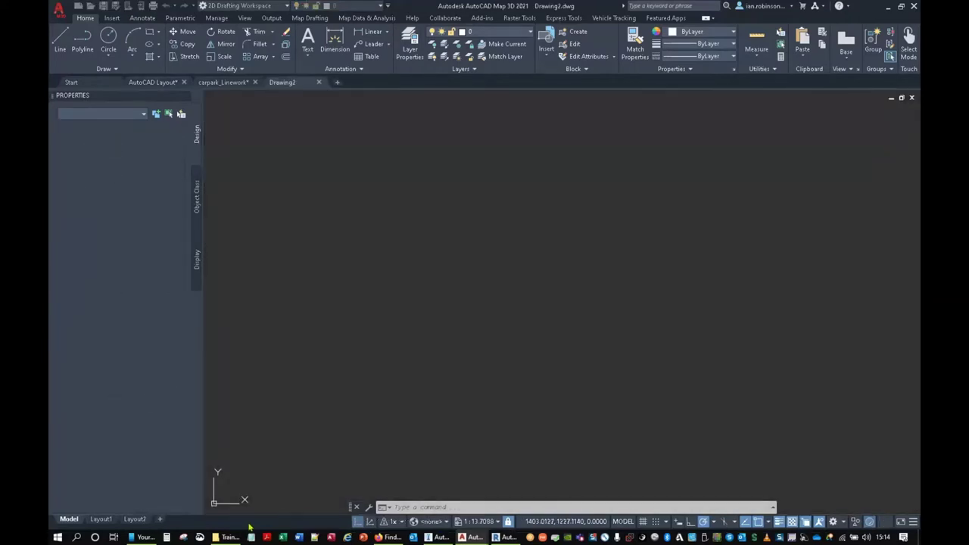
{"action": "left_click", "coordinate": [227, 537]}
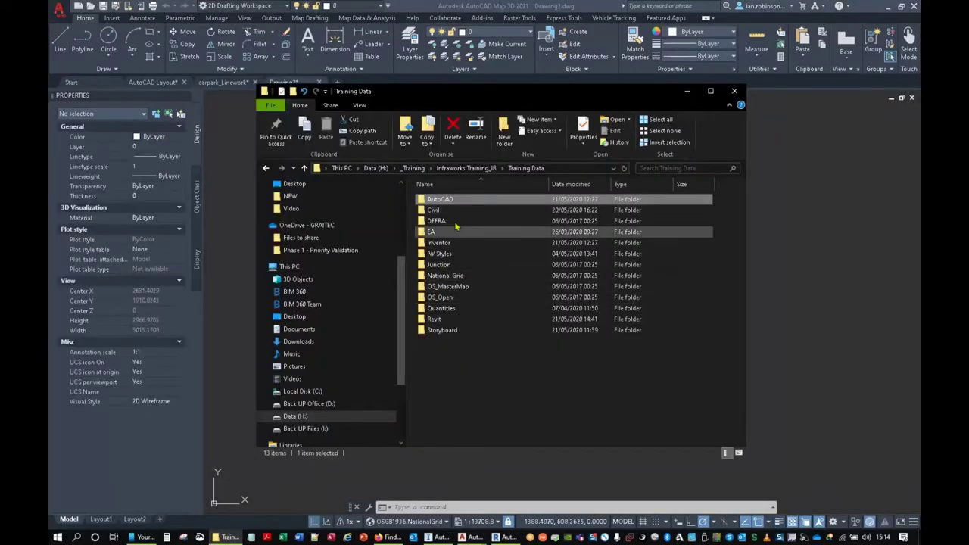
{"action": "left_click", "coordinate": [342, 167]}
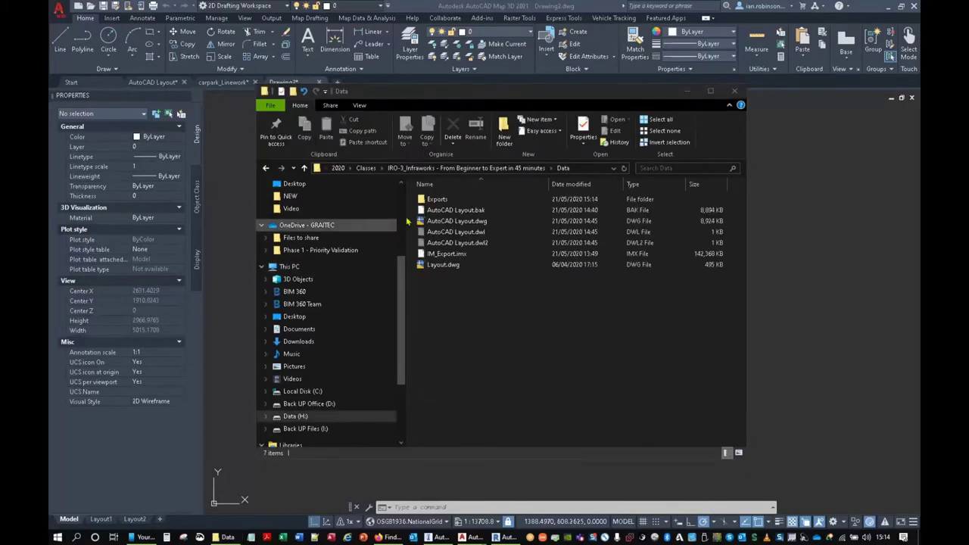
{"action": "left_click", "coordinate": [426, 200]}
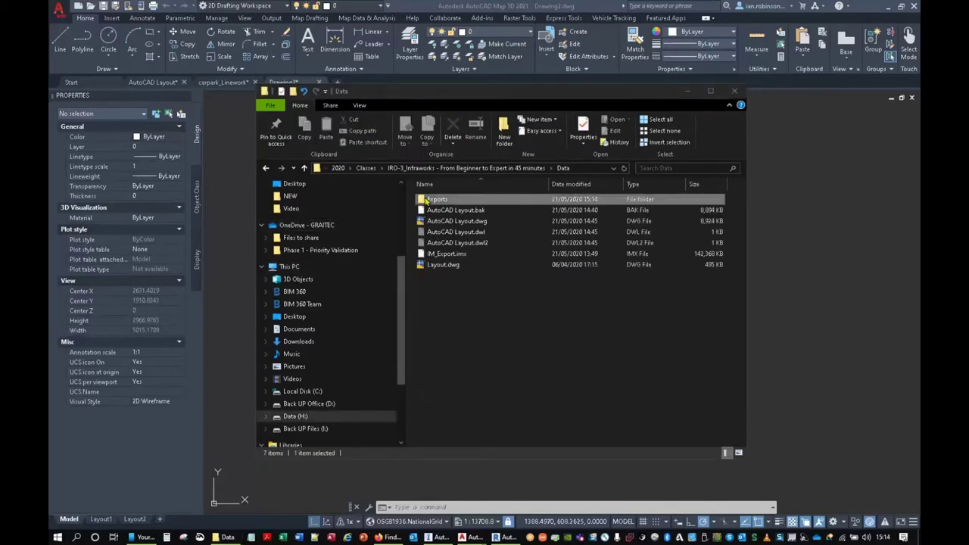
{"action": "double_click", "coordinate": [432, 199]}
{"action": "left_click_drag", "start_coordinate": [442, 242], "coordinate": [815, 263]}
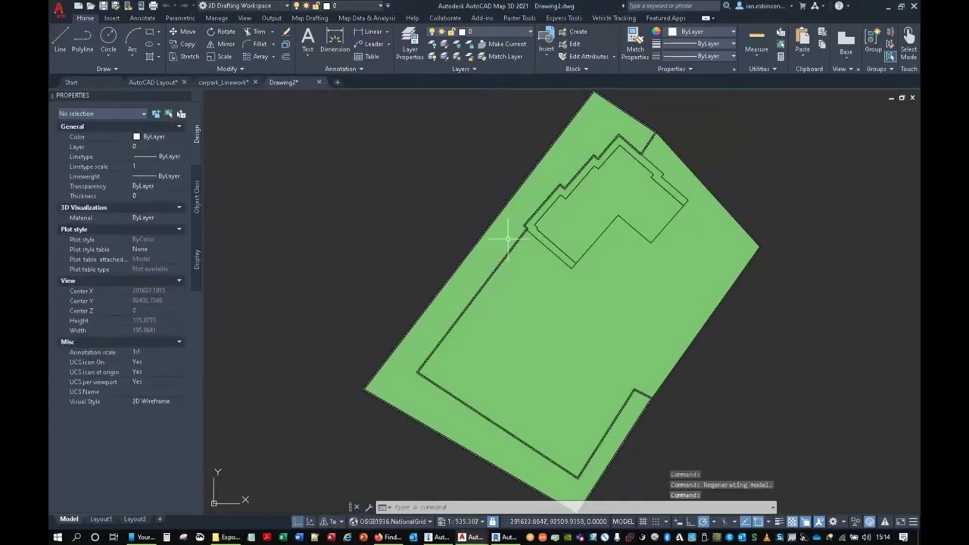
- Switch to the Planning and Analysis workspace and show the attribute table of the Layout feature layer
{"action": "left_click", "coordinate": [257, 5]}
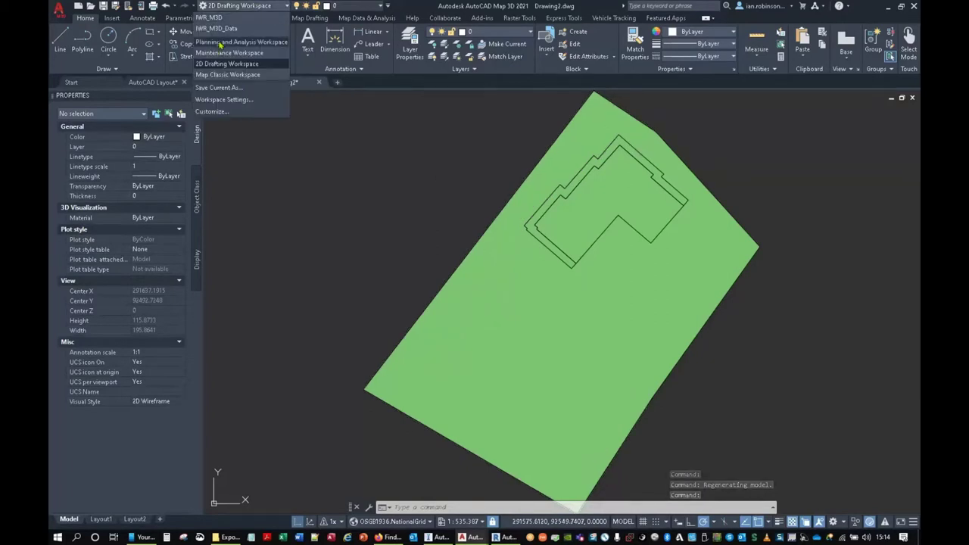
{"action": "left_click", "coordinate": [220, 44]}
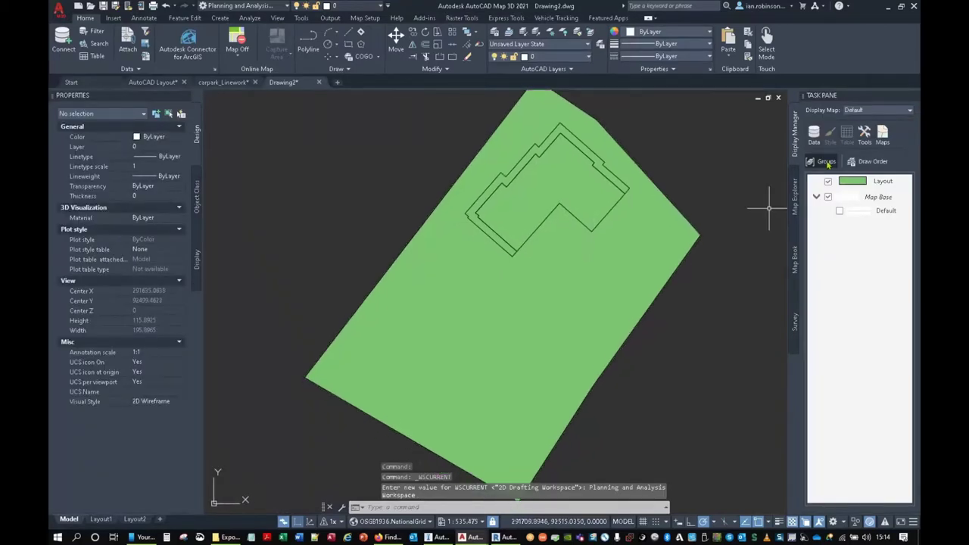
{"action": "left_click", "coordinate": [869, 185]}
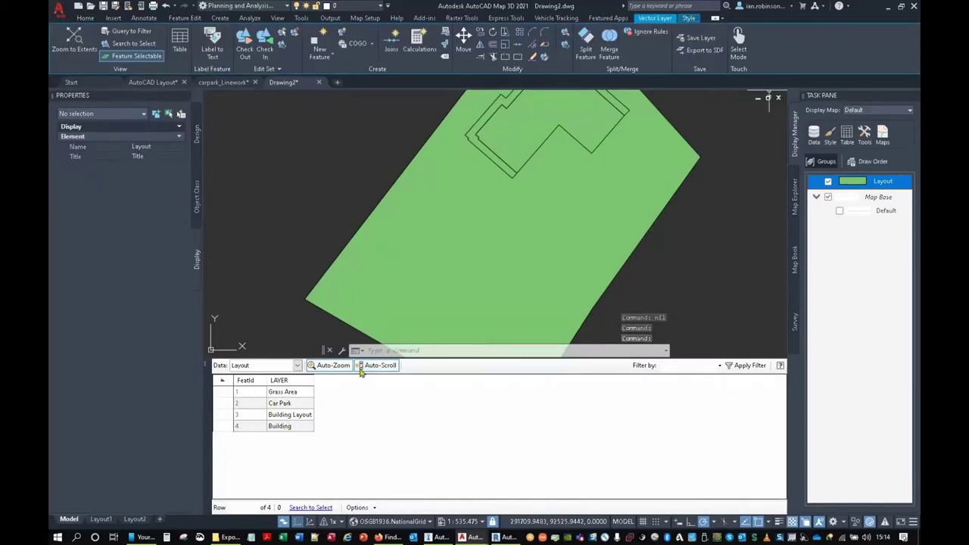
{"action": "scroll", "coordinate": [433, 266], "scroll_direction": "down", "scroll_amount": 4}
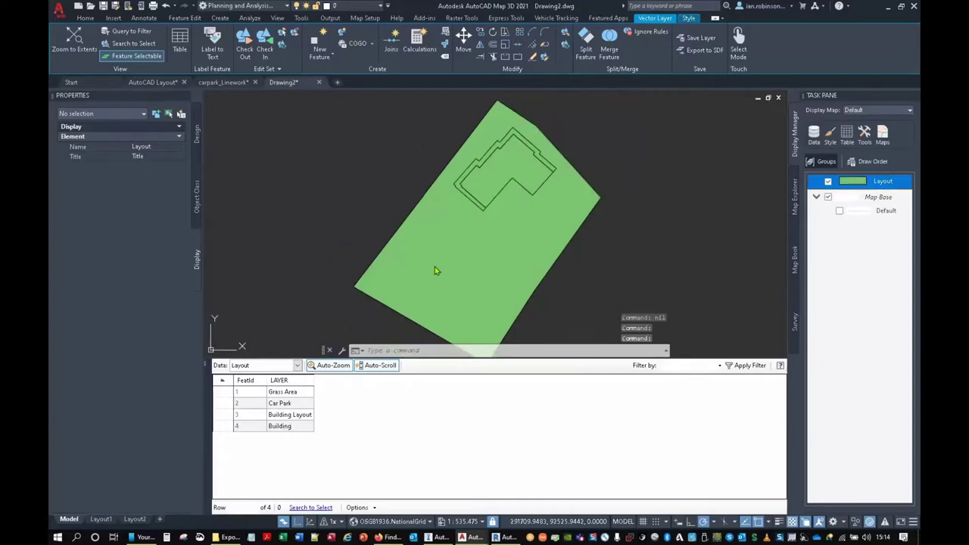
- Create a theme for the Layout layer's polygon style based on the LAYER property
{"action": "left_click", "coordinate": [830, 135]}
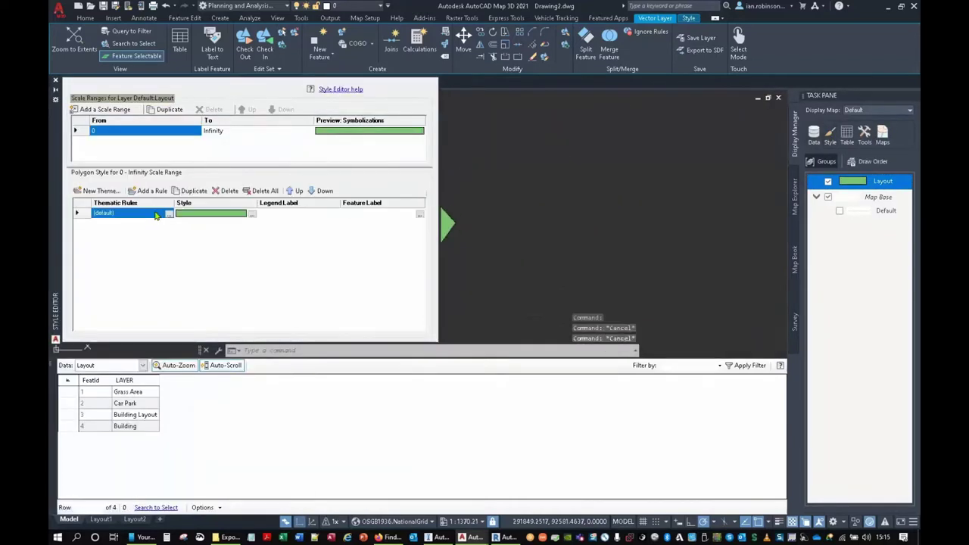
{"action": "left_click", "coordinate": [89, 191]}
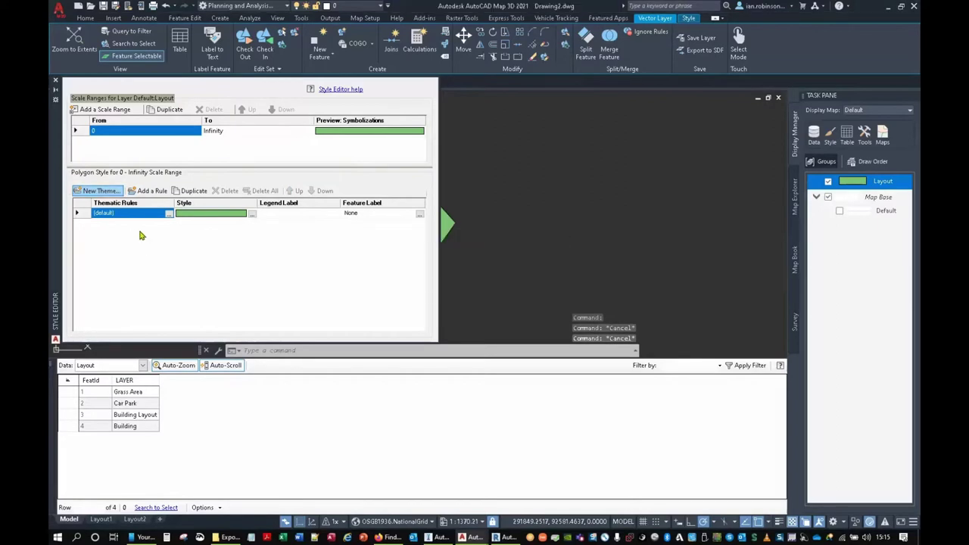
{"action": "left_click", "coordinate": [521, 173]}
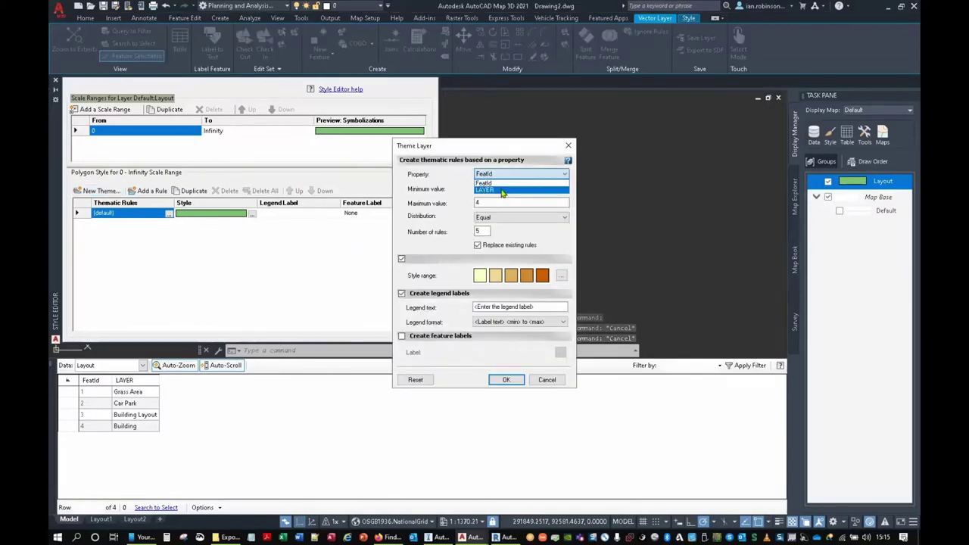
{"action": "left_click", "coordinate": [515, 190]}
{"action": "left_click", "coordinate": [505, 380]}
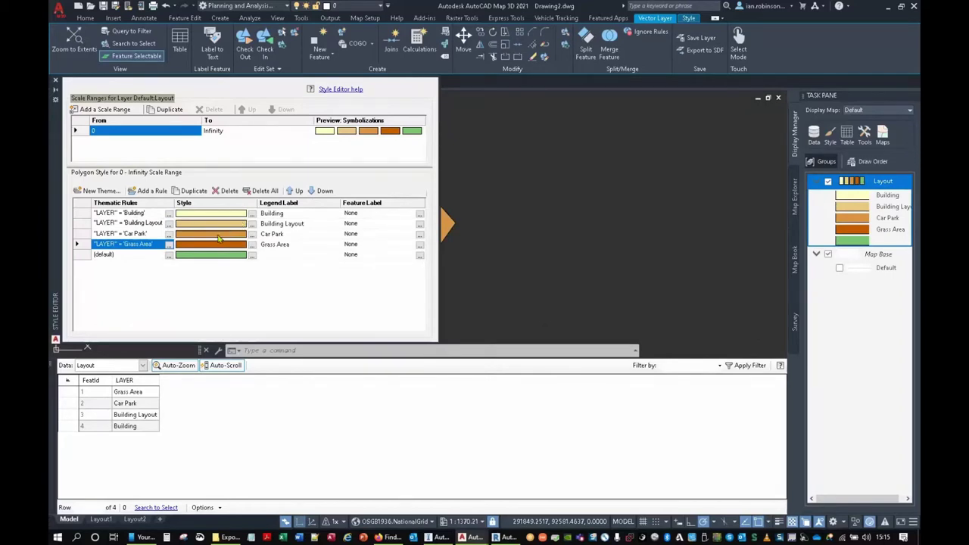
- Set the fill colour of the Car Park thematic rule to grey
{"action": "double_click", "coordinate": [218, 234]}
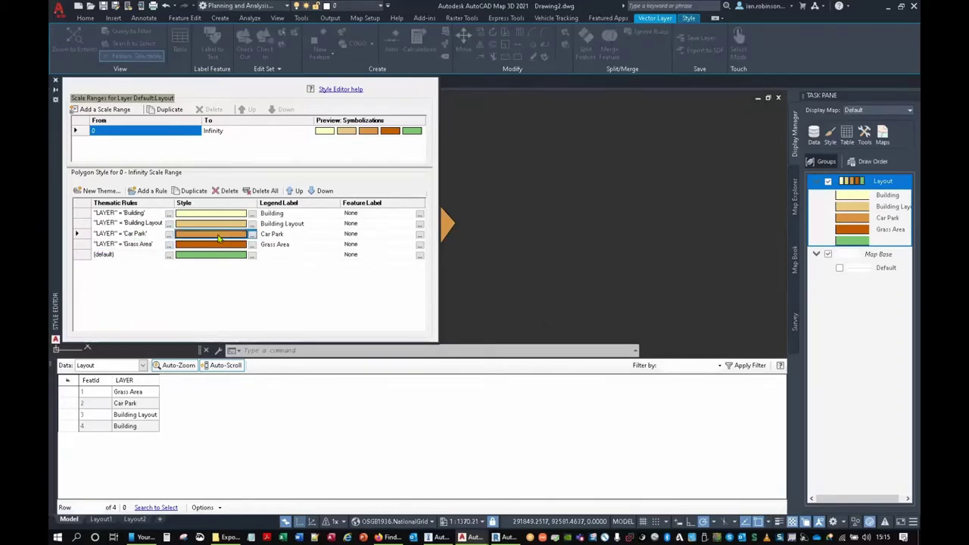
{"action": "left_click", "coordinate": [327, 238]}
{"action": "left_click", "coordinate": [319, 284]}
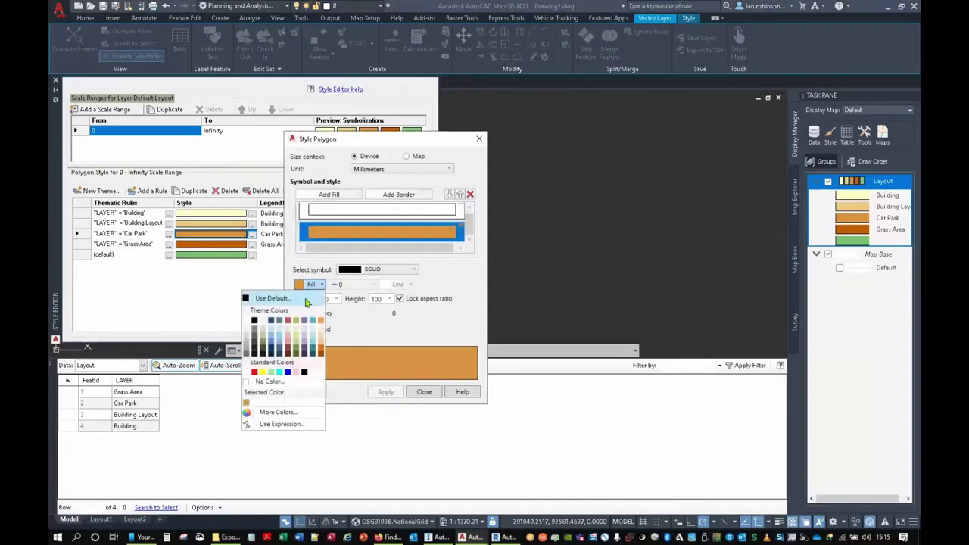
{"action": "left_click", "coordinate": [254, 341]}
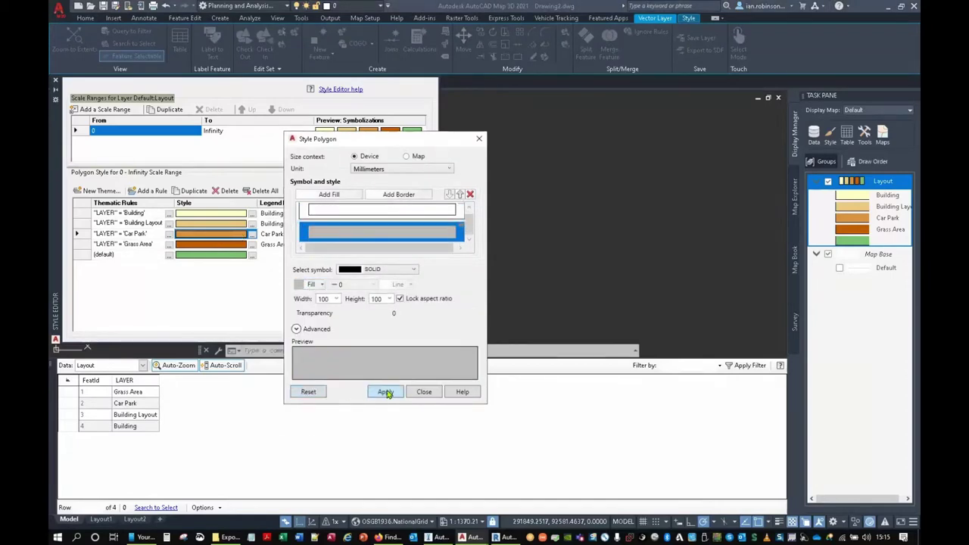
{"action": "left_click", "coordinate": [385, 391]}
{"action": "left_click", "coordinate": [424, 392]}
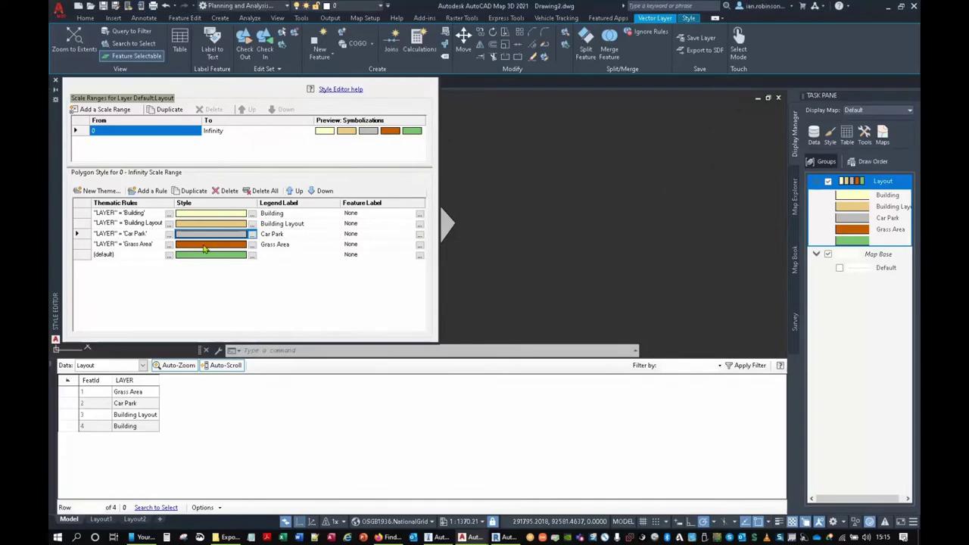
- Set the fill colour of the Grass Area thematic rule to light green
{"action": "double_click", "coordinate": [205, 248]}
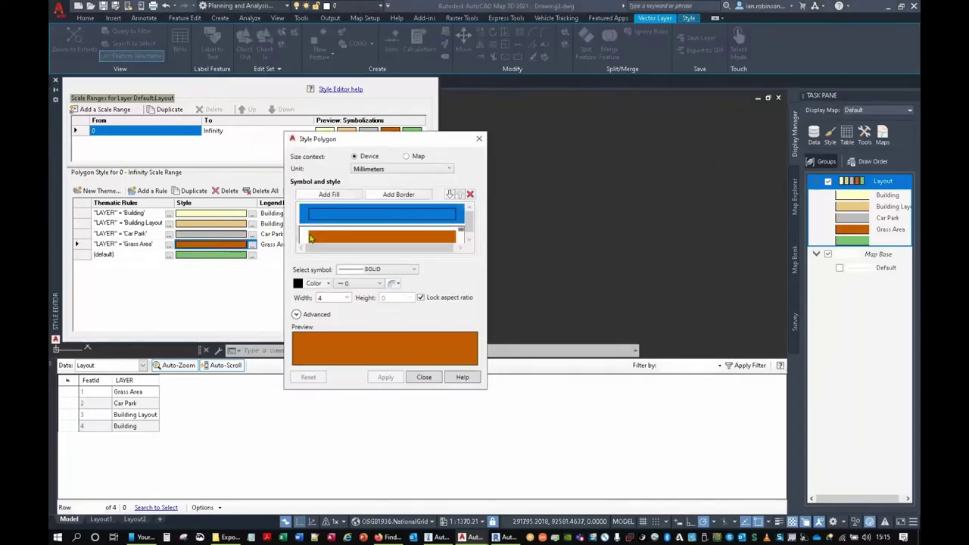
{"action": "left_click", "coordinate": [304, 284]}
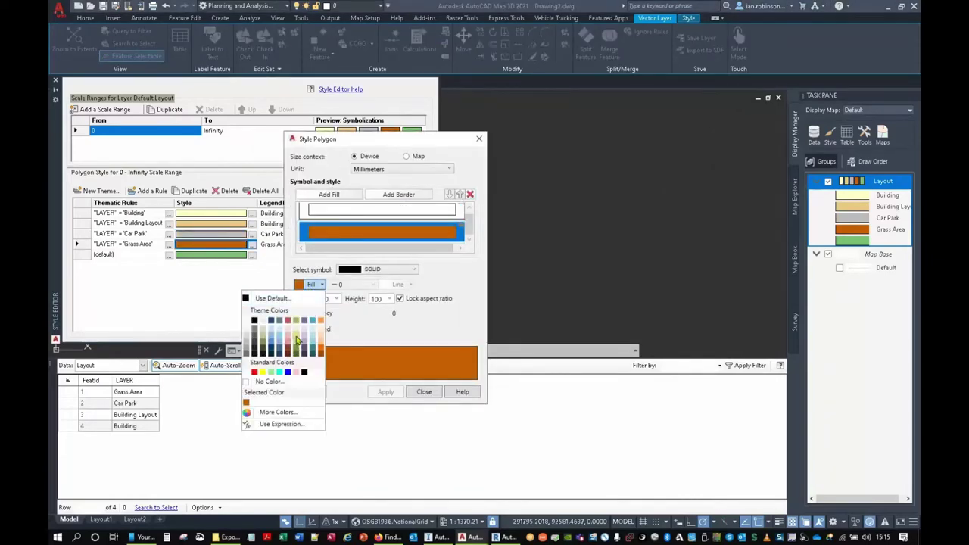
{"action": "left_click", "coordinate": [296, 340]}
{"action": "left_click", "coordinate": [385, 392]}
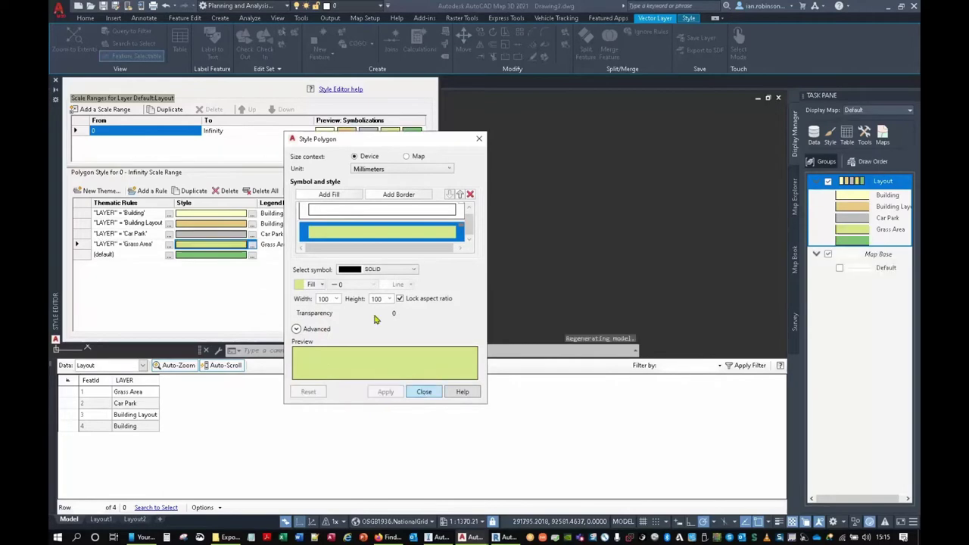
{"action": "left_click", "coordinate": [424, 391]}
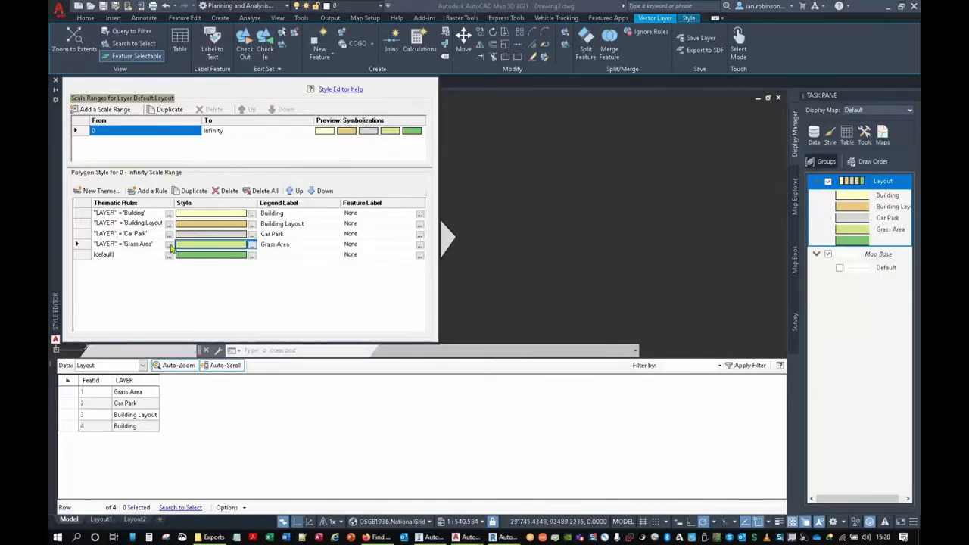
- Make the fill of the Car Park thematic rule fully transparent (100) and close the style editor
{"action": "double_click", "coordinate": [190, 234]}
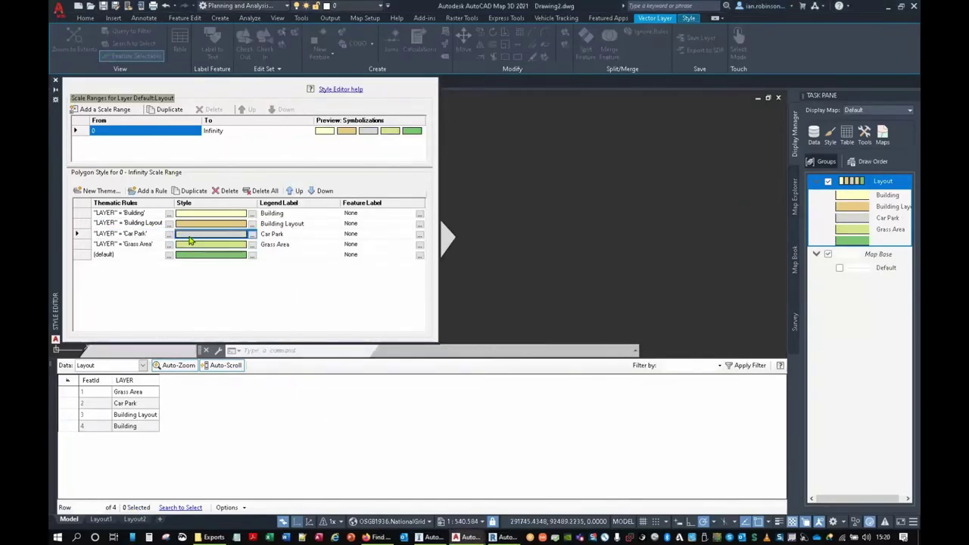
{"action": "left_click", "coordinate": [341, 237]}
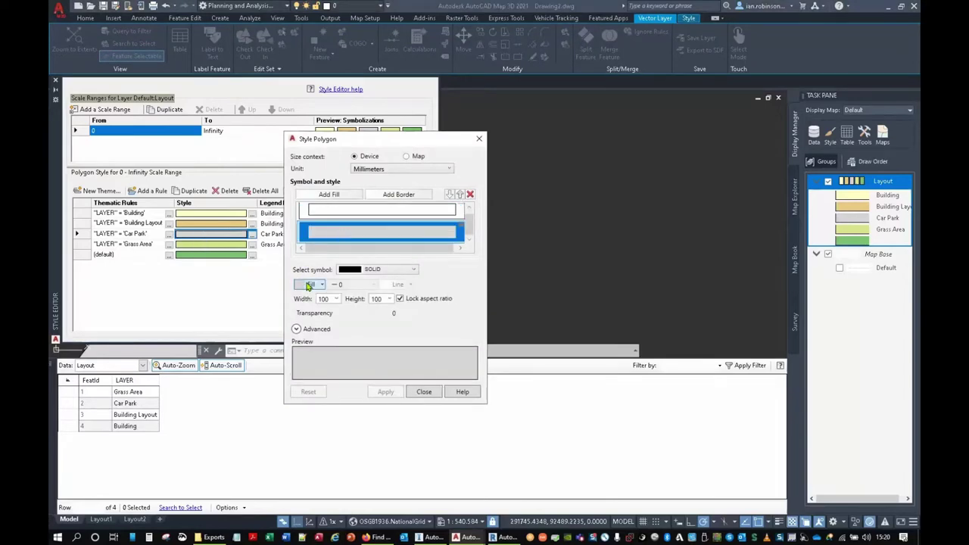
{"action": "left_click", "coordinate": [307, 286]}
{"action": "left_click", "coordinate": [258, 381]}
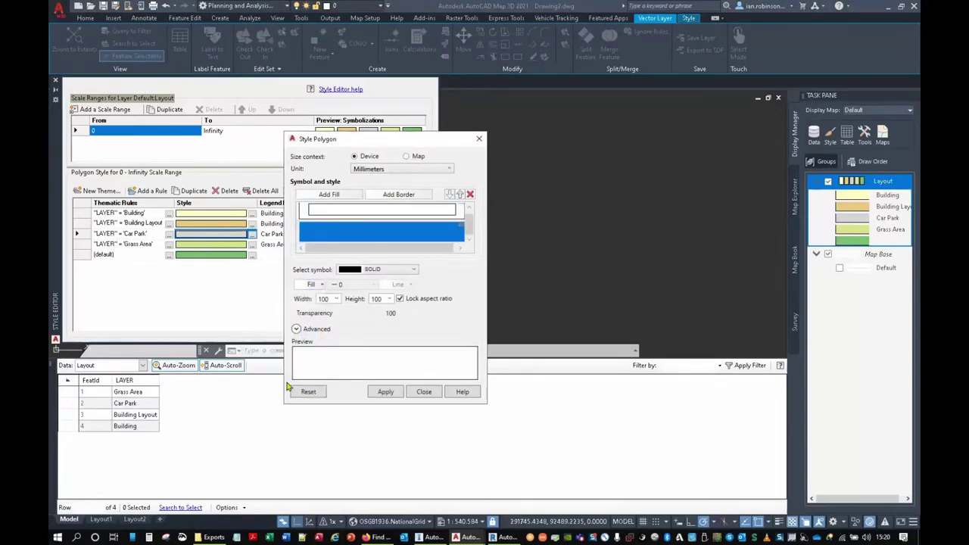
{"action": "left_click", "coordinate": [386, 392]}
{"action": "left_click", "coordinate": [423, 391]}
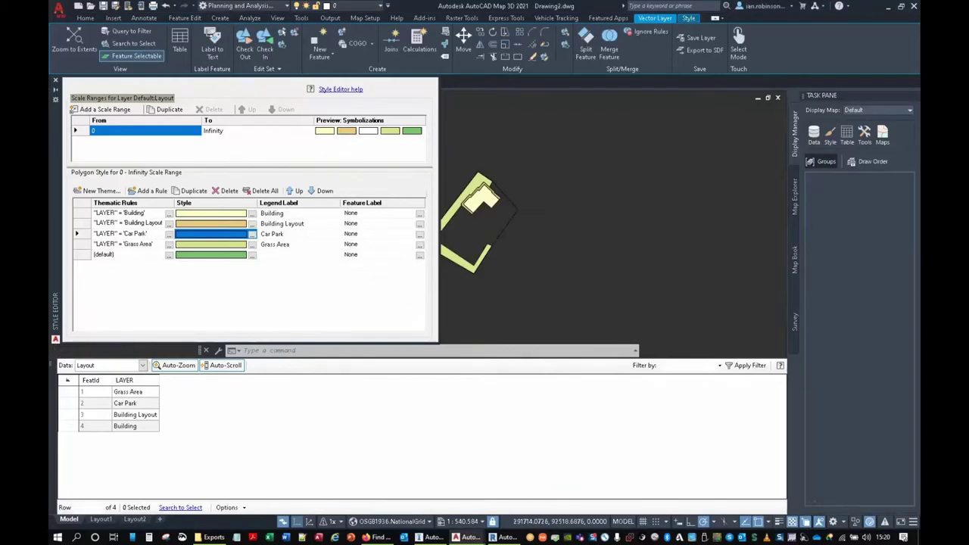
{"action": "scroll", "coordinate": [524, 231], "scroll_direction": "up", "scroll_amount": 5}
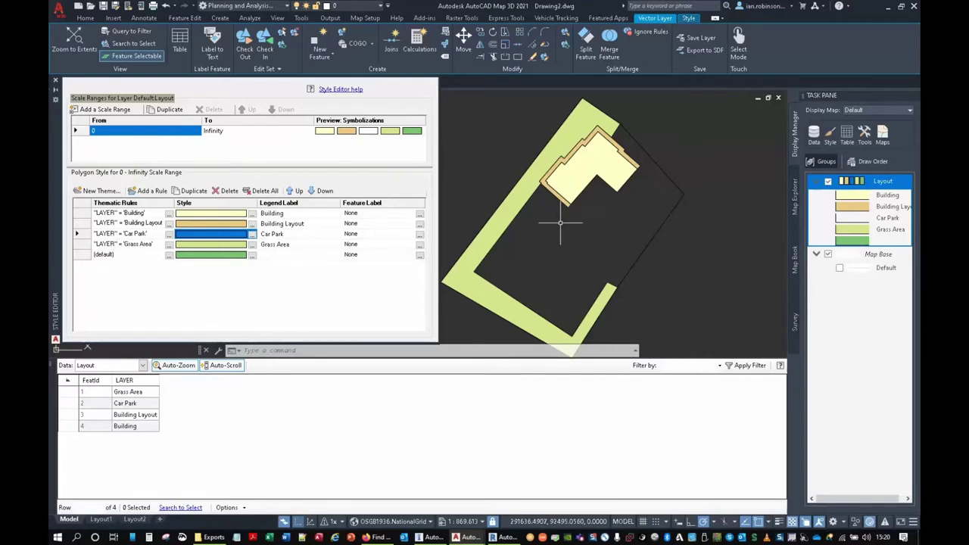
{"action": "left_click", "coordinate": [54, 80]}
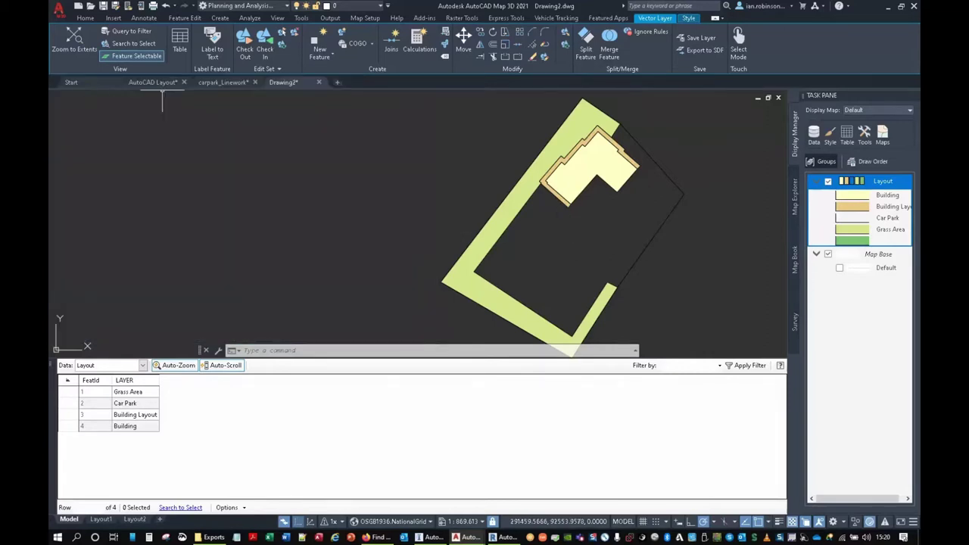
- Switch to the AutoCAD Layout drawing and restore the Fence layer state
{"action": "left_click", "coordinate": [152, 82]}
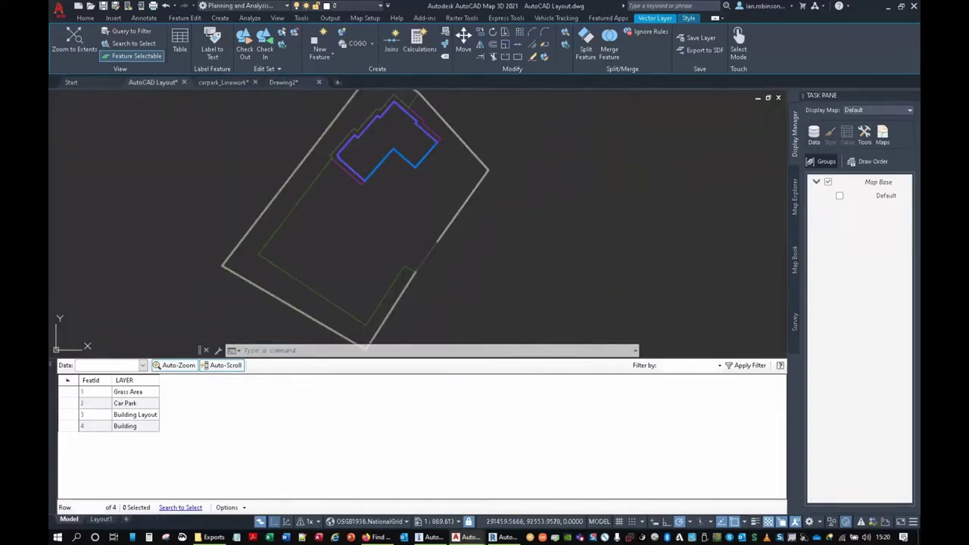
{"action": "scroll", "coordinate": [453, 183], "scroll_direction": "up", "scroll_amount": 1}
{"action": "scroll", "coordinate": [452, 183], "scroll_direction": "down", "scroll_amount": 1}
{"action": "middle_click_drag", "start_coordinate": [411, 196], "coordinate": [449, 227]}
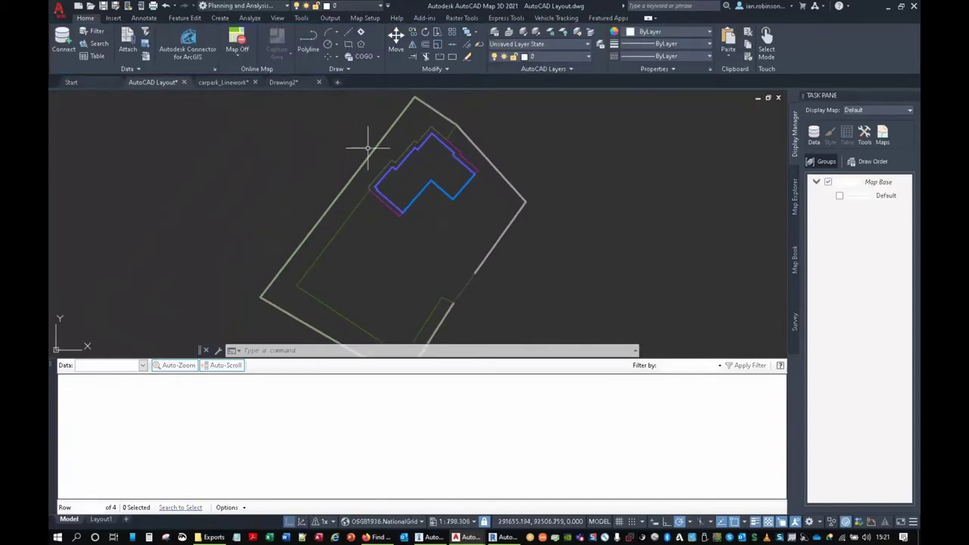
{"action": "left_click", "coordinate": [526, 45]}
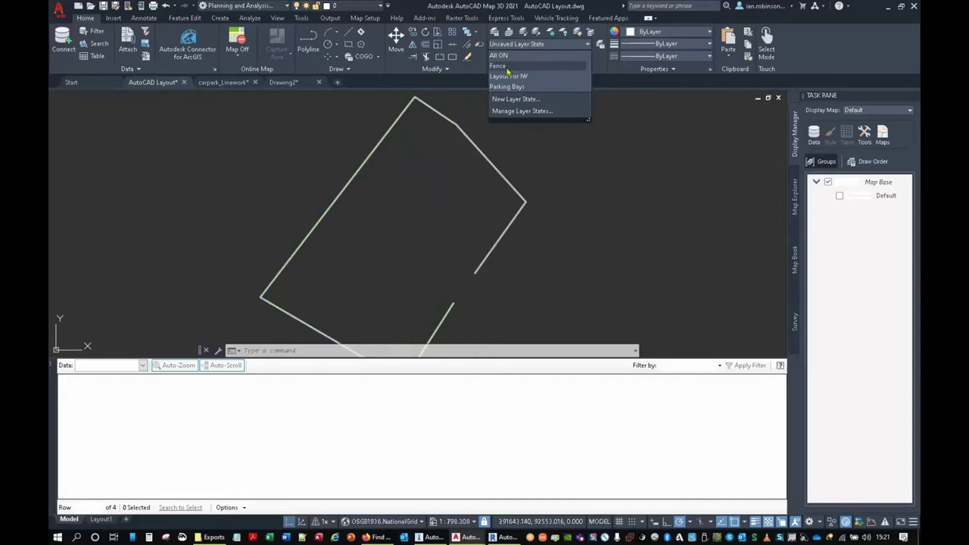
{"action": "left_click", "coordinate": [500, 66]}
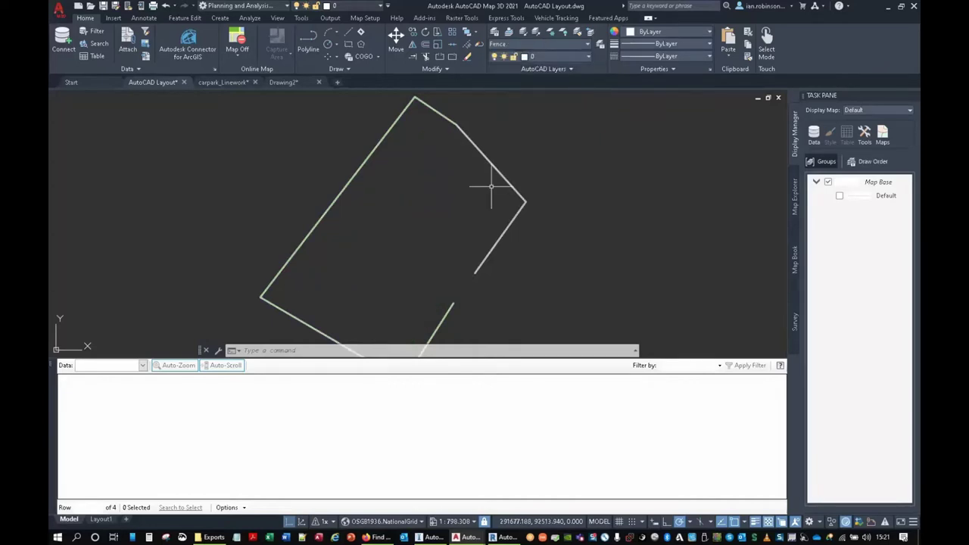
- Examine the properties of the fence polyline, including its layer and whether it is closed
{"action": "middle_click_drag", "start_coordinate": [493, 184], "coordinate": [551, 157]}
{"action": "scroll", "coordinate": [479, 224], "scroll_direction": "down", "scroll_amount": 2}
{"action": "left_click", "coordinate": [510, 159]}
{"action": "right_click", "coordinate": [619, 161]}
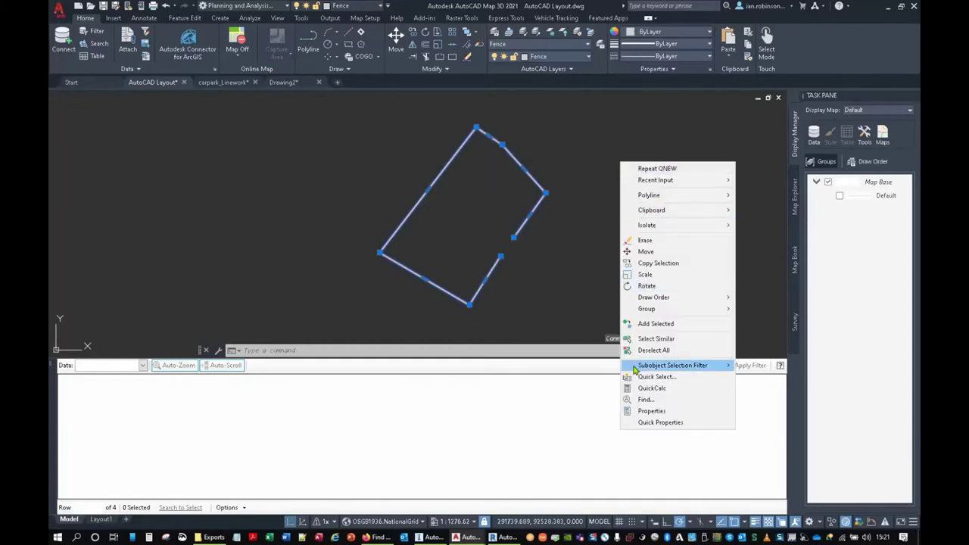
{"action": "left_click", "coordinate": [649, 408]}
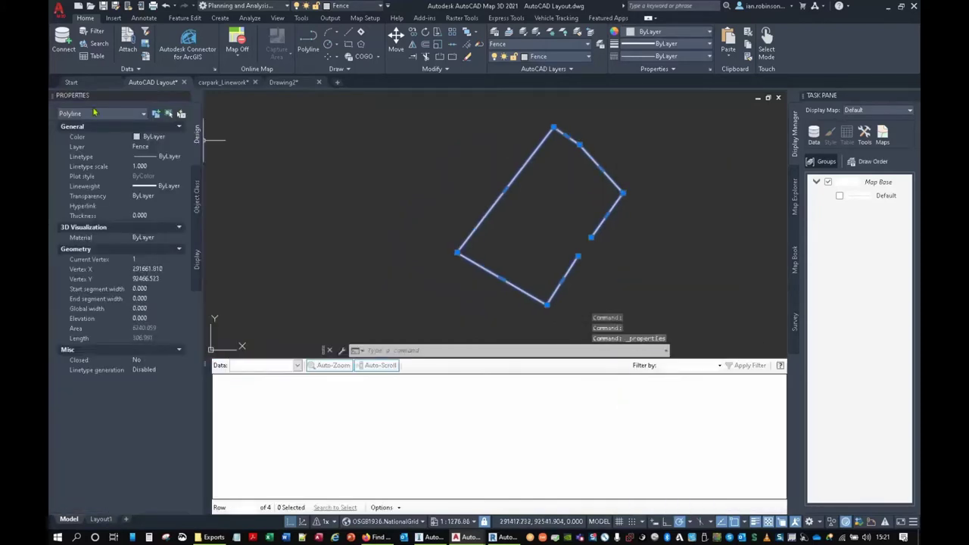
{"action": "key", "text": "Escape"}
{"action": "key", "text": "Escape"}
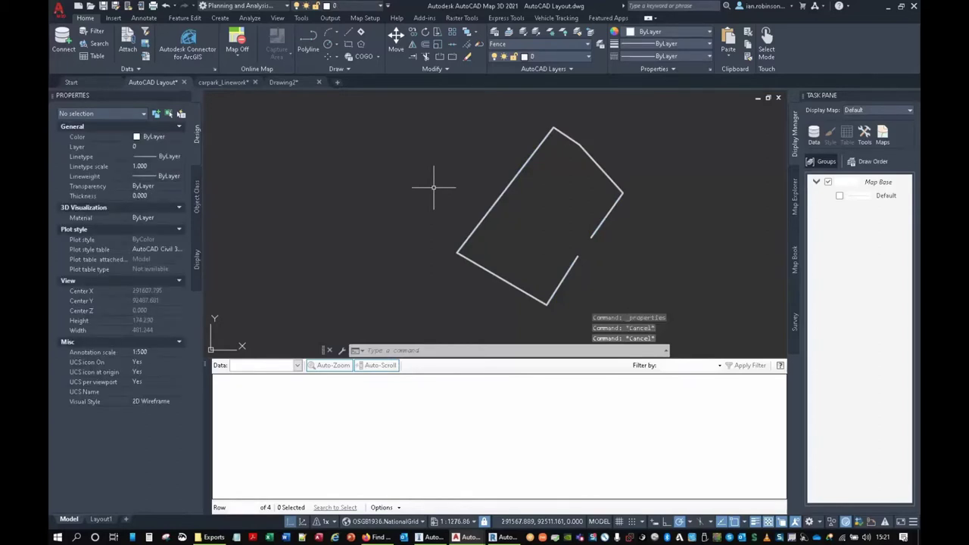
- Start a map export to an ESRI shapefile named Fence in the Exports folder
{"action": "type", "text": "mapexport"}
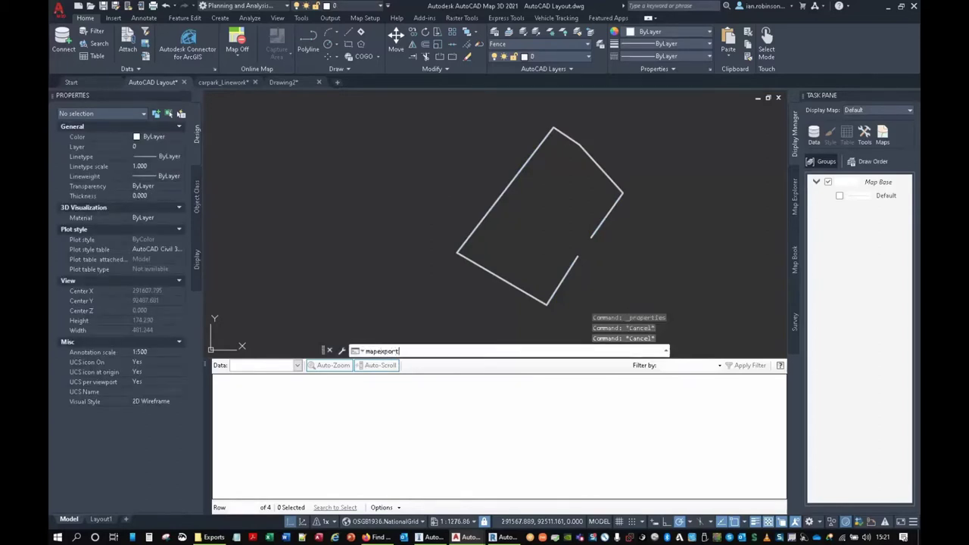
{"action": "key", "text": "Return"}
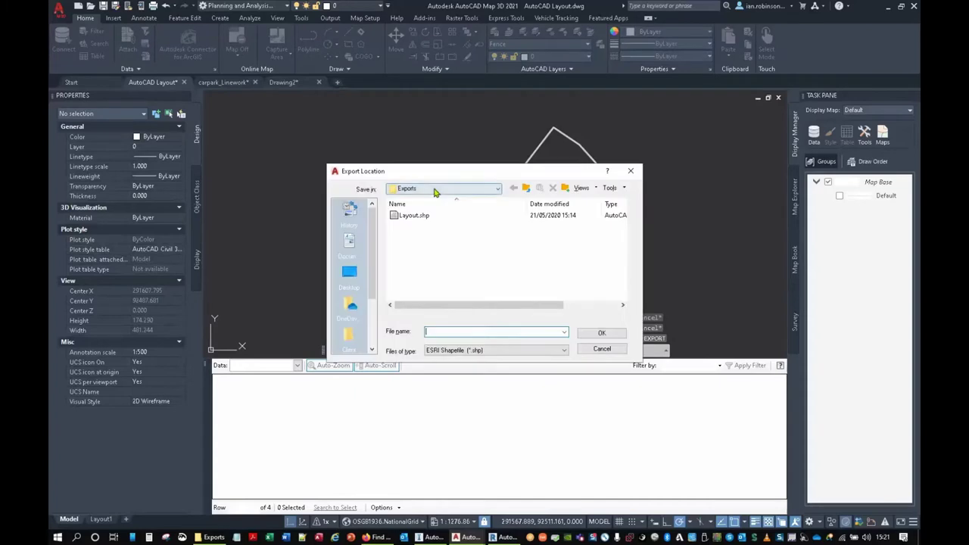
{"action": "type", "text": "Fe"}
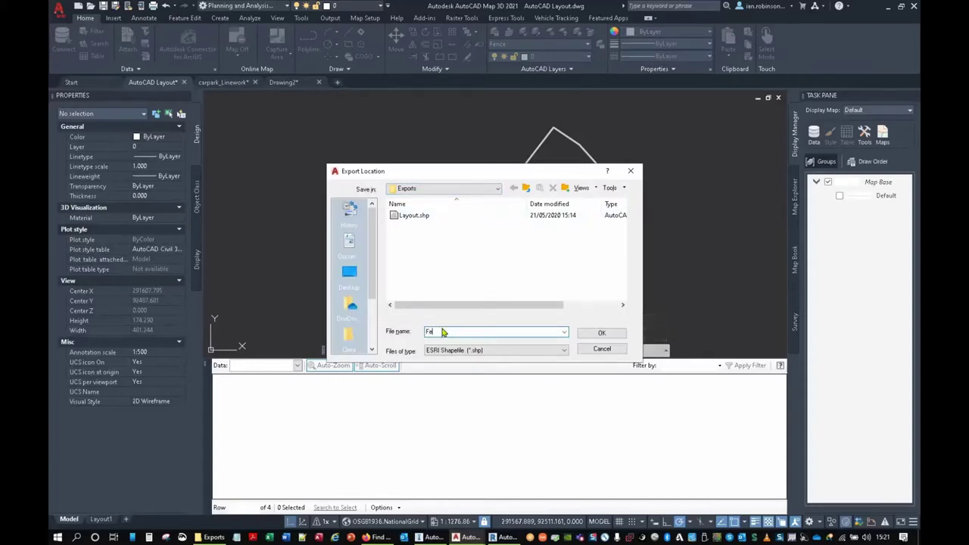
{"action": "type", "text": "nce"}
{"action": "left_click", "coordinate": [594, 334]}
- Export line objects filtered to the Fence layer, checking the data and coordinate options first
{"action": "left_click", "coordinate": [586, 155]}
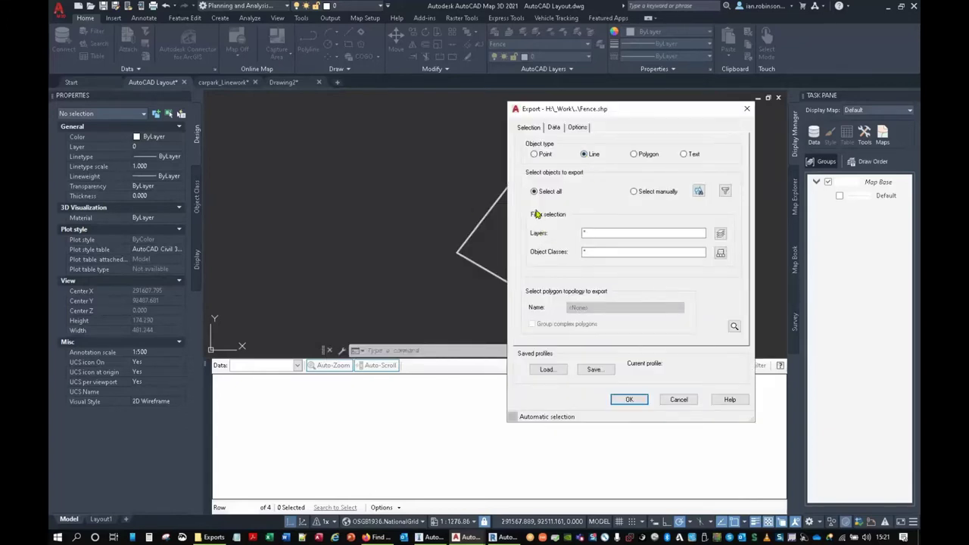
{"action": "left_click", "coordinate": [720, 234]}
{"action": "left_click", "coordinate": [324, 199]}
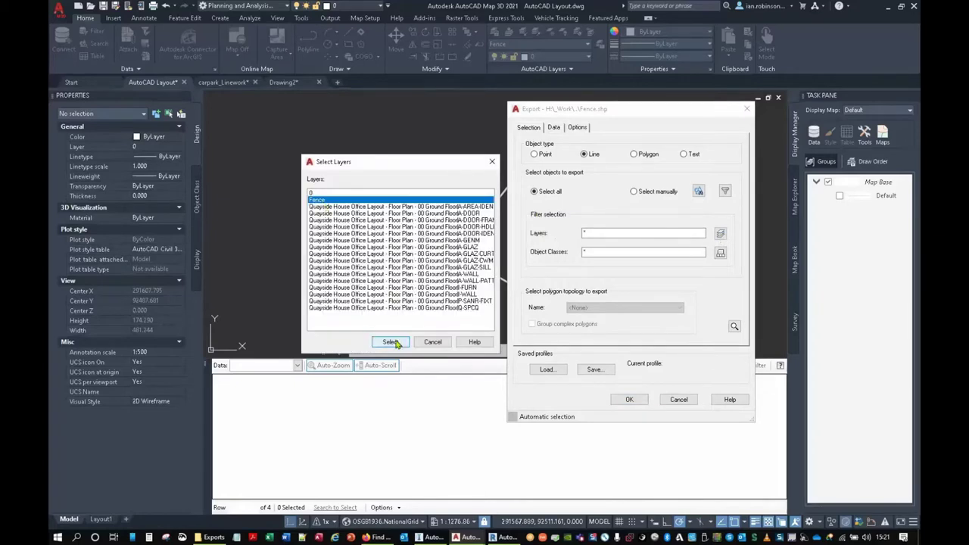
{"action": "left_click", "coordinate": [390, 341]}
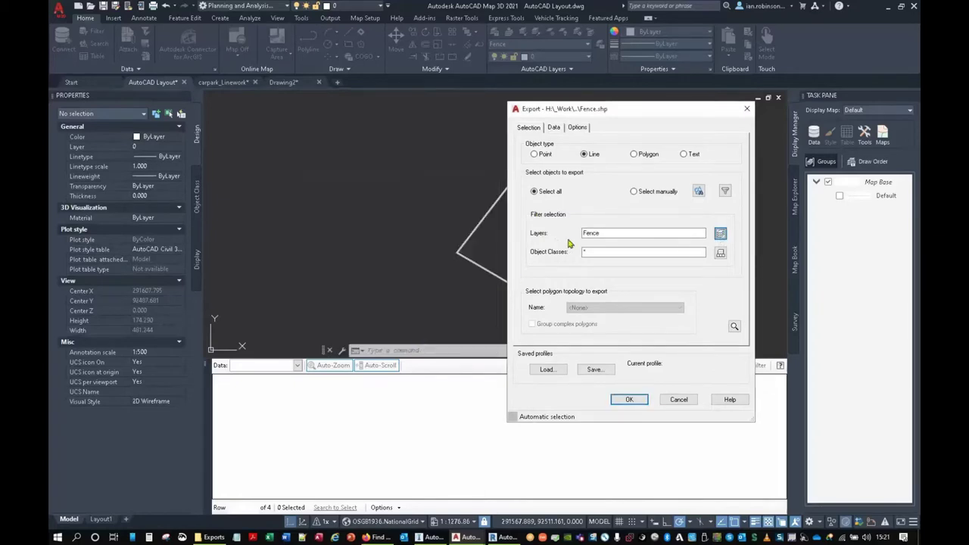
{"action": "left_click", "coordinate": [554, 129]}
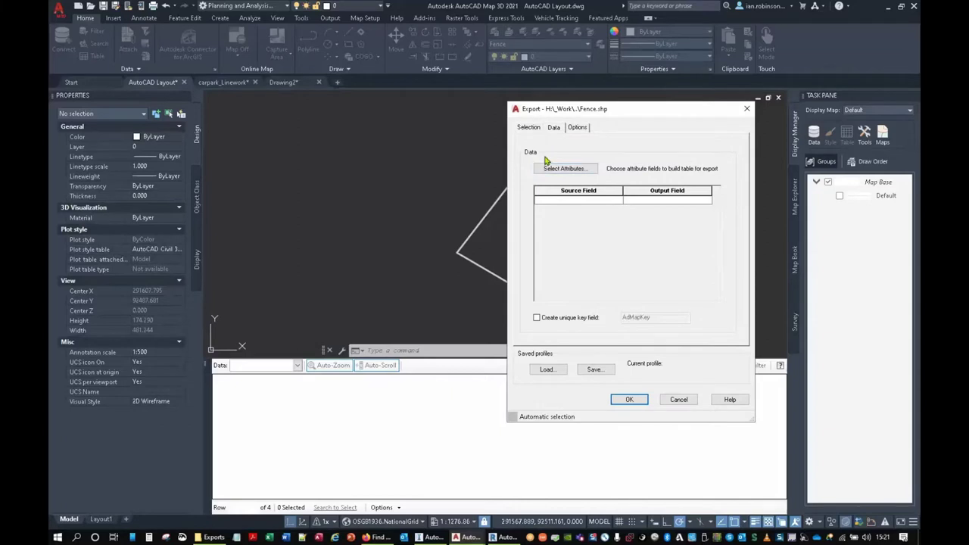
{"action": "left_click", "coordinate": [577, 128]}
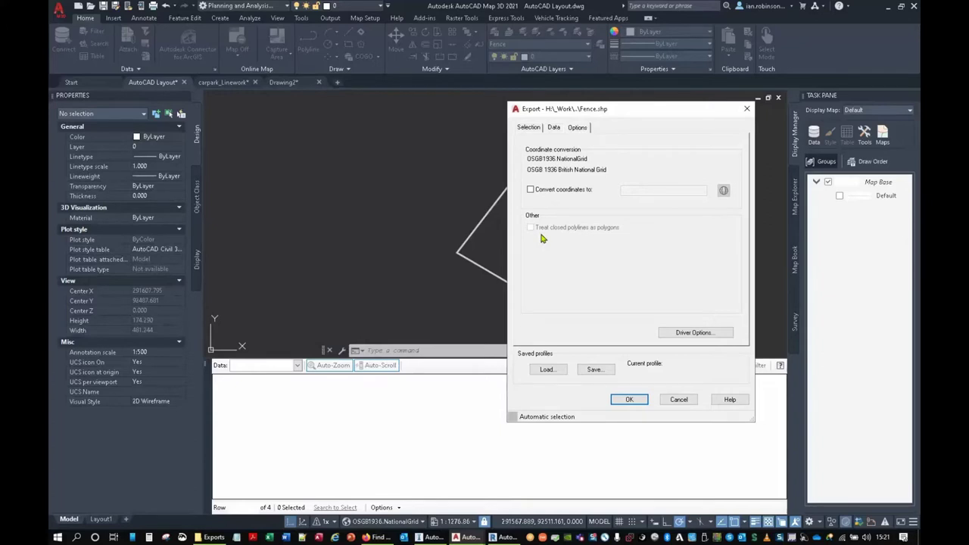
{"action": "left_click", "coordinate": [629, 399]}
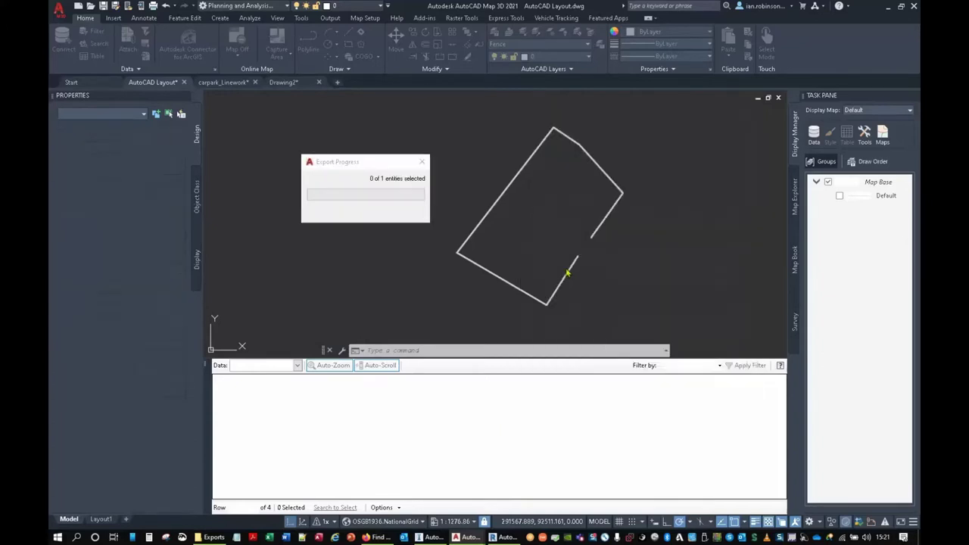
- Add Fence.shp from the Exports folder to Drawing2 as a feature layer
{"action": "left_click", "coordinate": [288, 82]}
{"action": "left_click", "coordinate": [213, 536]}
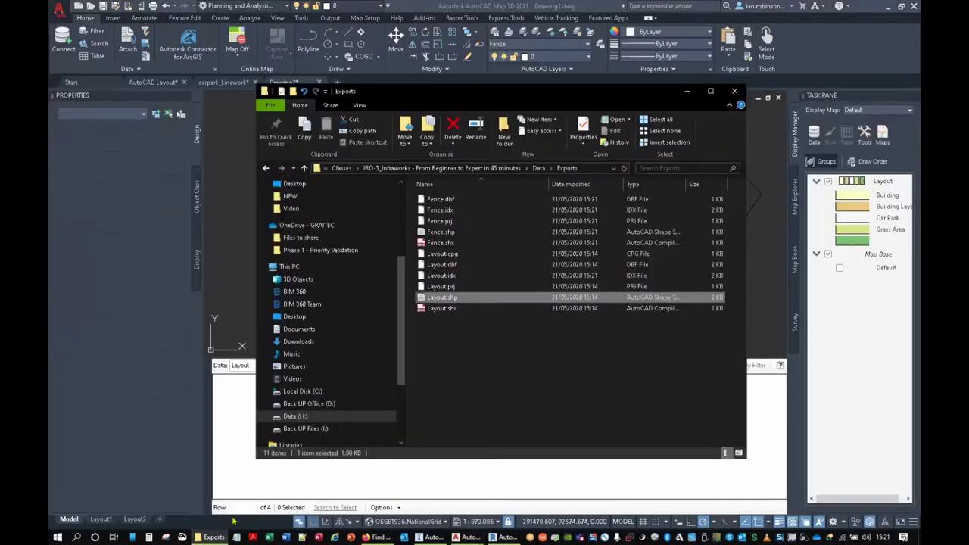
{"action": "left_click_drag", "start_coordinate": [439, 232], "coordinate": [237, 212]}
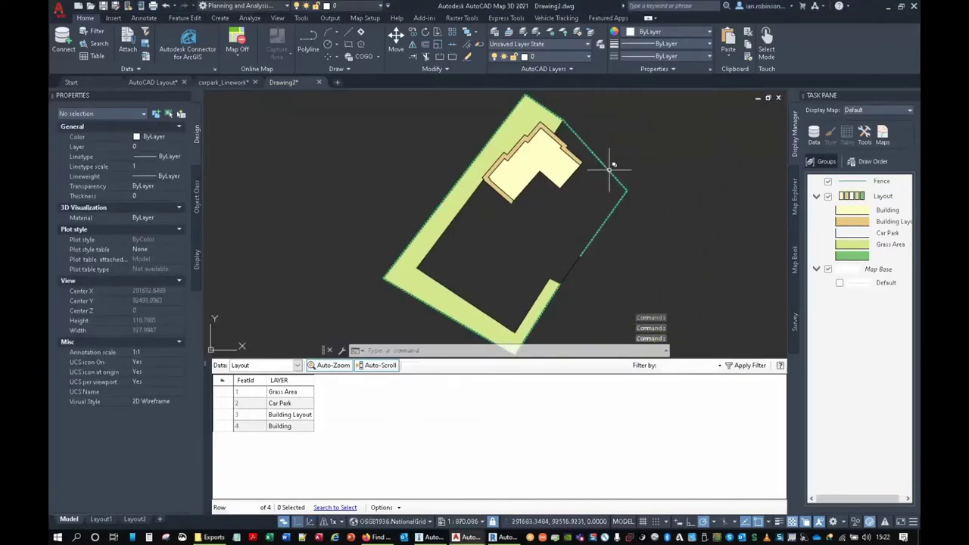
- Check the imported fence feature against the site layout and hide the Layout layer in Drawing2
{"action": "left_click", "coordinate": [613, 165]}
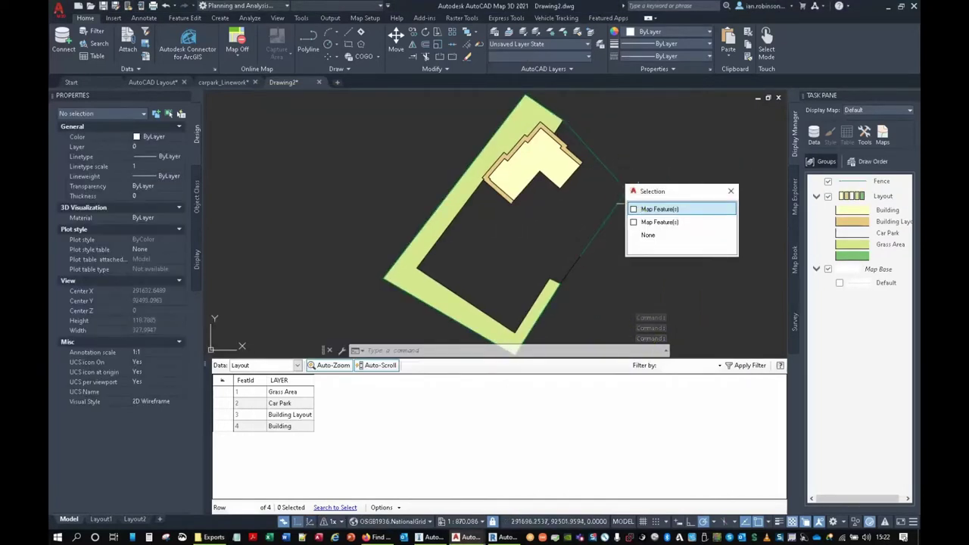
{"action": "left_click", "coordinate": [644, 212]}
{"action": "middle_click_drag", "start_coordinate": [546, 295], "coordinate": [560, 219]}
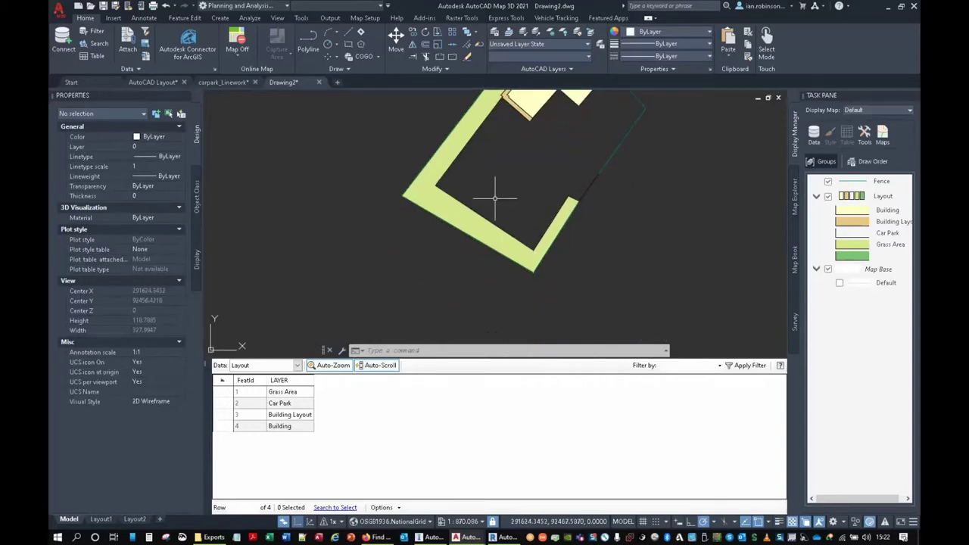
{"action": "left_click", "coordinate": [828, 197]}
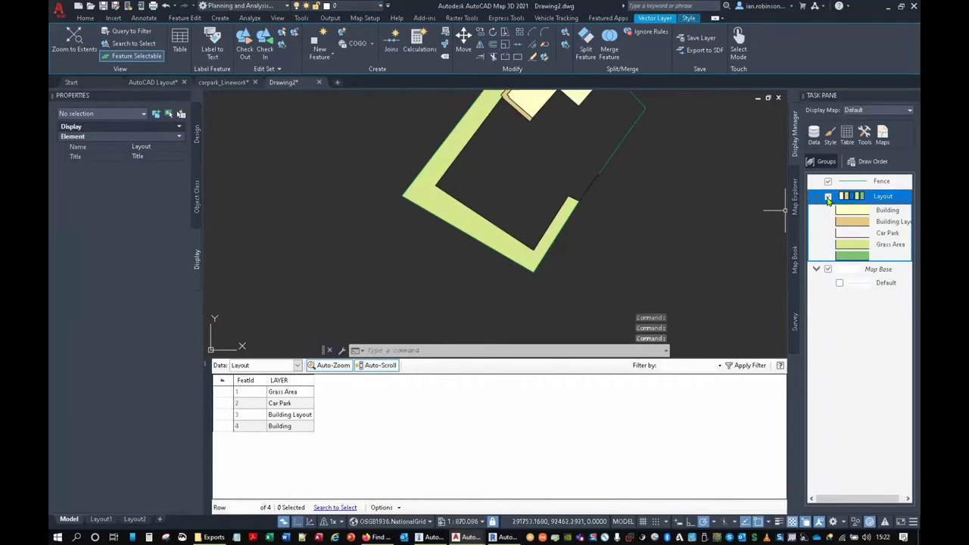
{"action": "left_click", "coordinate": [828, 197]}
{"action": "scroll", "coordinate": [467, 281], "scroll_direction": "down", "scroll_amount": 3}
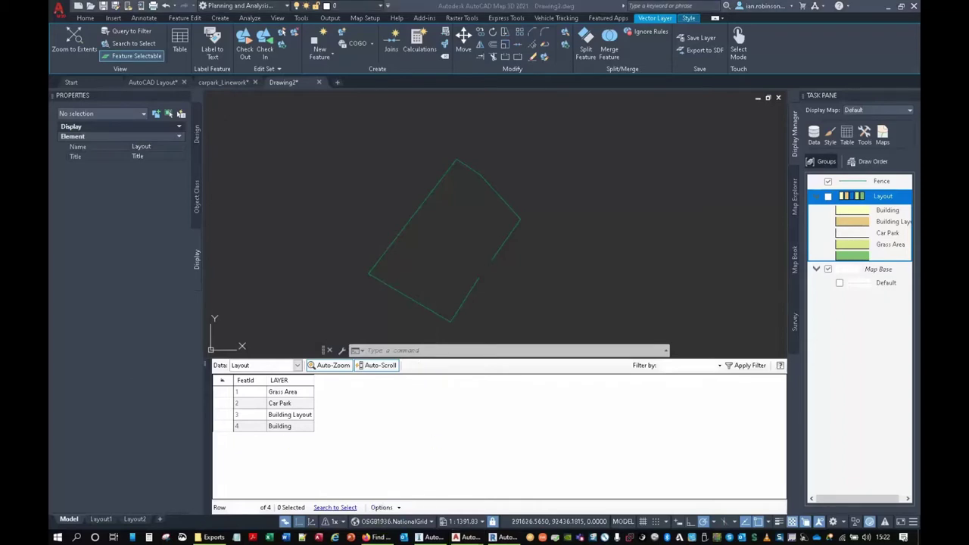
- Switch to InfraWorks, open Model Builder and bring the United Kingdom into the map view
{"action": "left_click", "coordinate": [428, 536]}
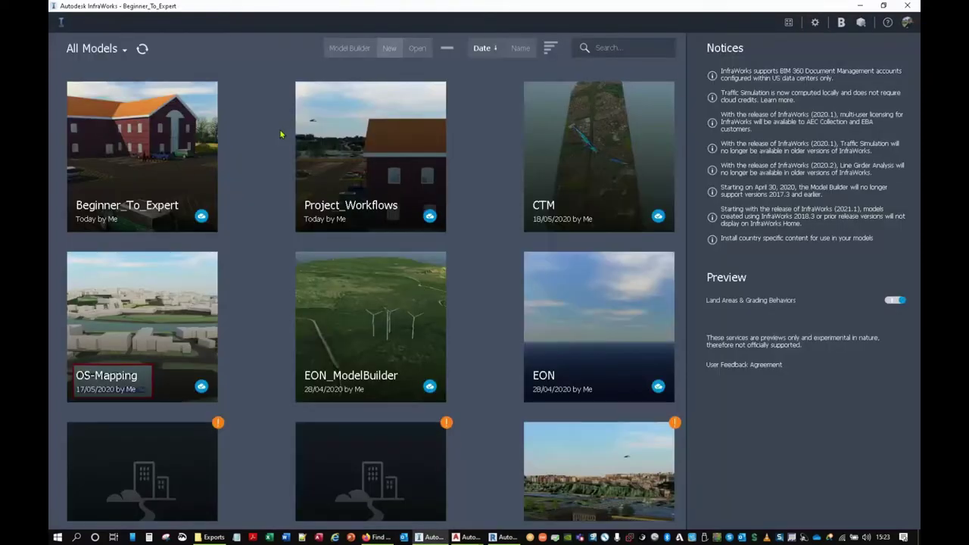
{"action": "left_click", "coordinate": [345, 48]}
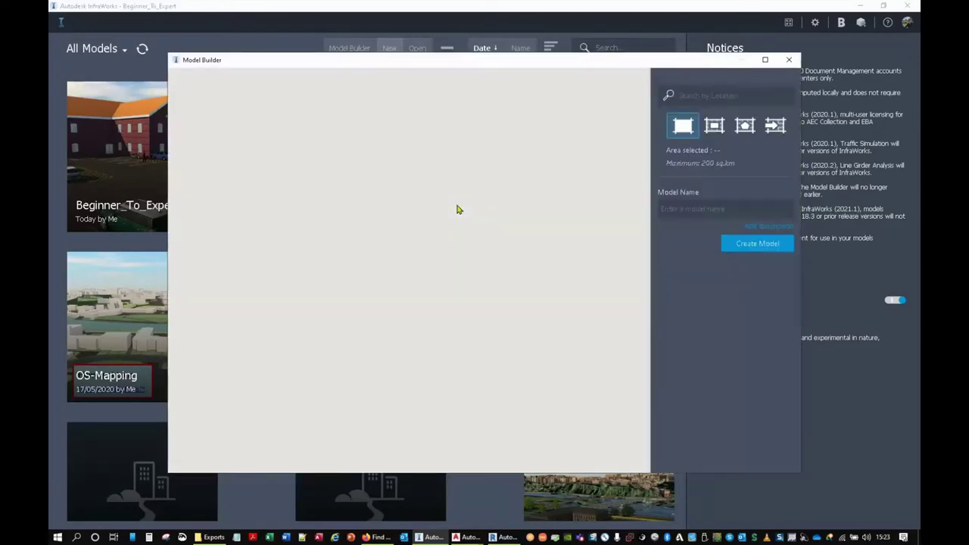
{"action": "left_click_drag", "start_coordinate": [569, 235], "coordinate": [396, 255]}
{"action": "scroll", "coordinate": [507, 262], "scroll_direction": "up", "scroll_amount": 3}
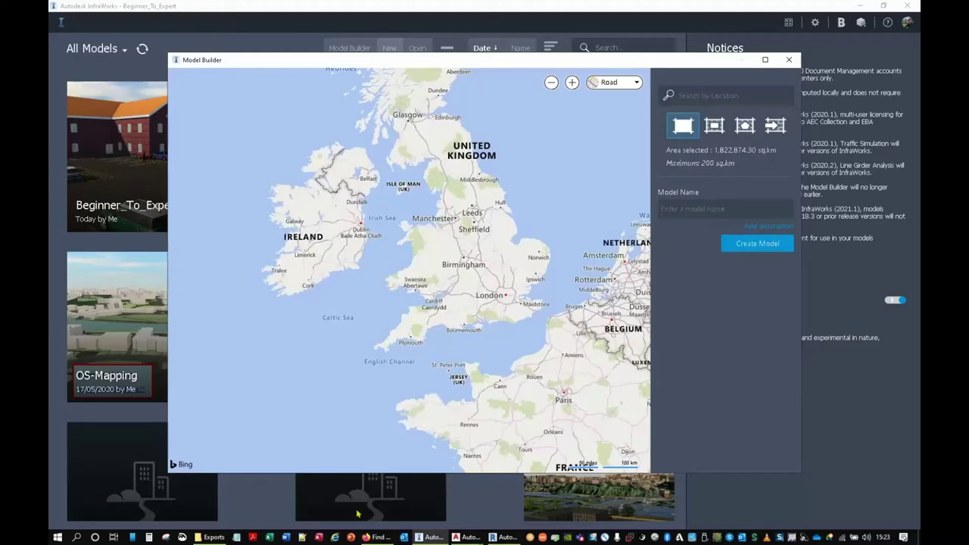
- Switch to AutoCAD Map 3D and restore the Layout For IW layer state in the AutoCAD Layout drawing
{"action": "left_click", "coordinate": [212, 537]}
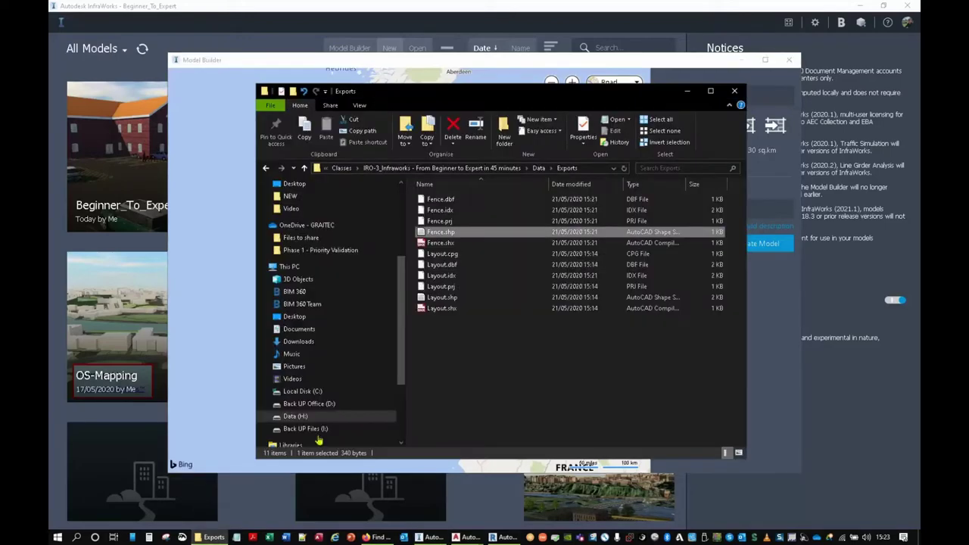
{"action": "left_click", "coordinate": [224, 539]}
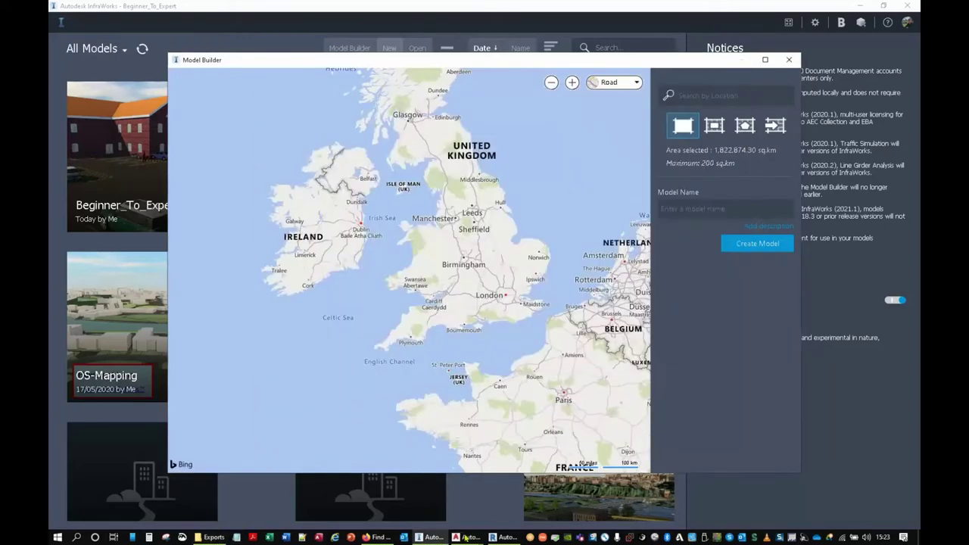
{"action": "mouse_move", "coordinate": [469, 537]}
{"action": "left_click", "coordinate": [390, 505]}
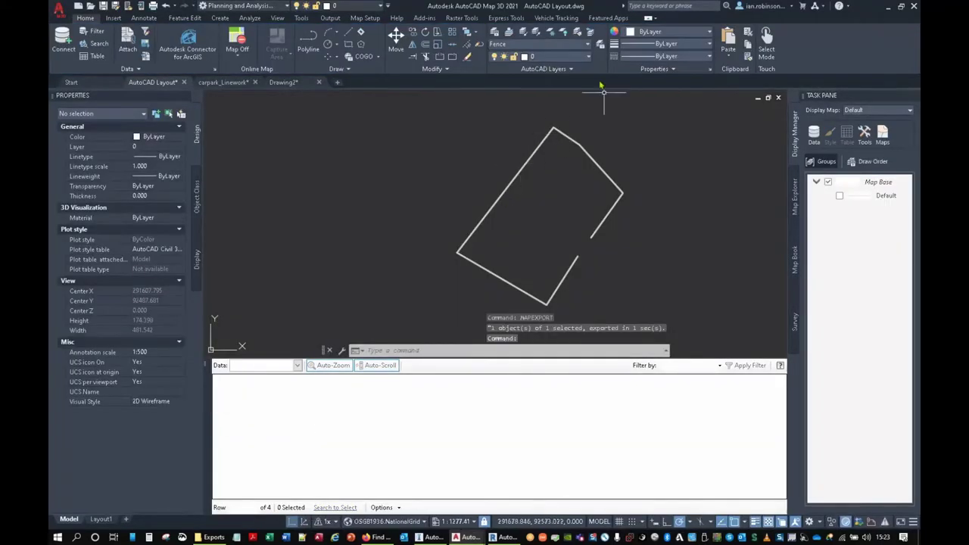
{"action": "left_click", "coordinate": [535, 45]}
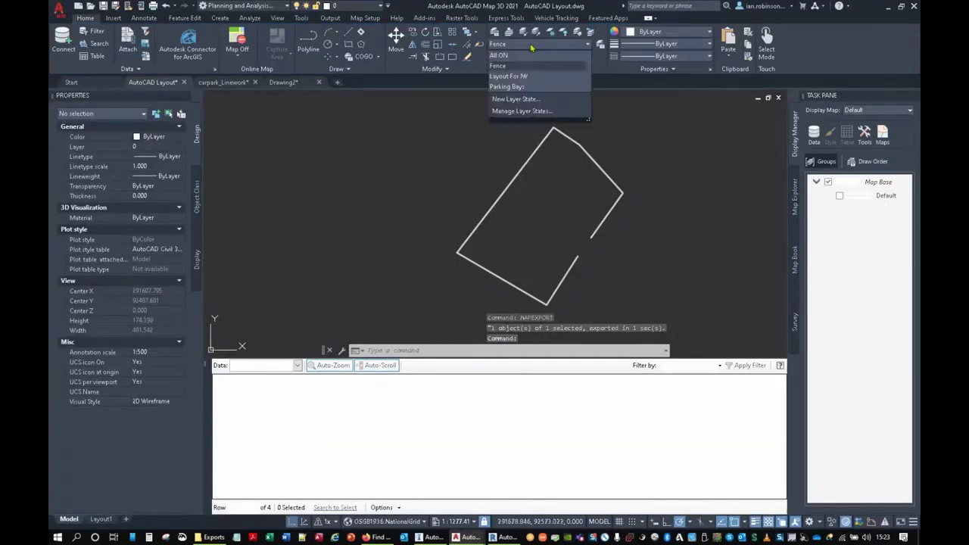
{"action": "left_click", "coordinate": [512, 80]}
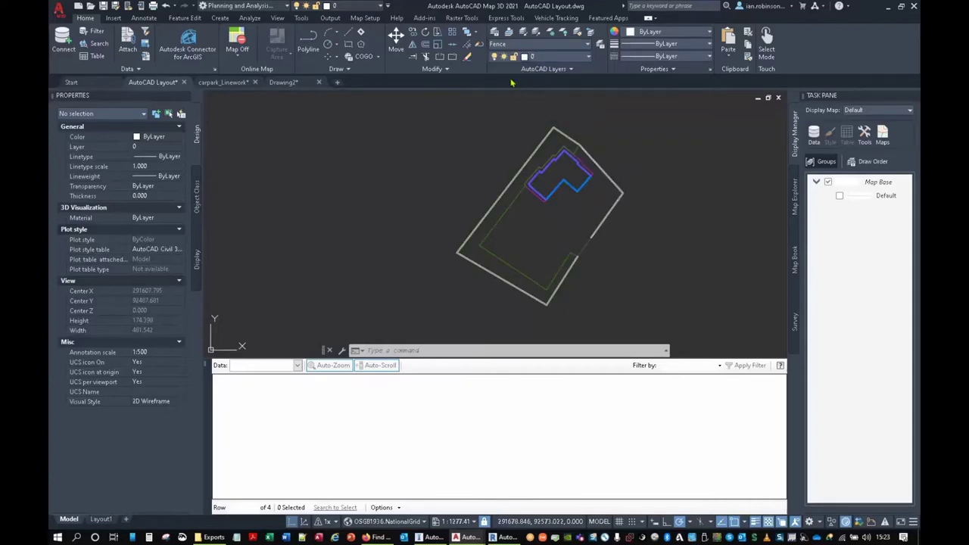
{"action": "key", "text": "Escape"}
- Start a map export of the outer car park boundary polyline to an ESRI shapefile named SITE in the Exports folder
{"action": "left_click", "coordinate": [590, 243]}
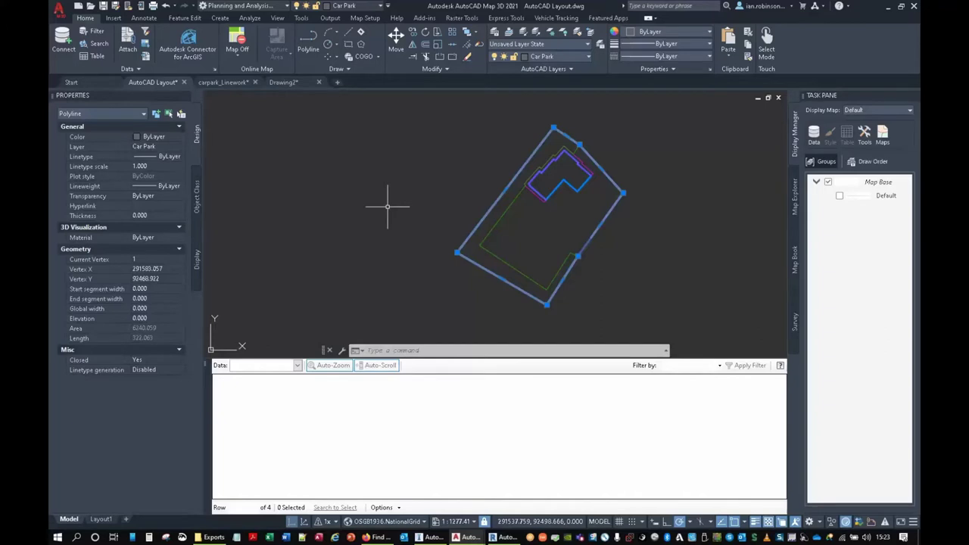
{"action": "type", "text": "mapexp"}
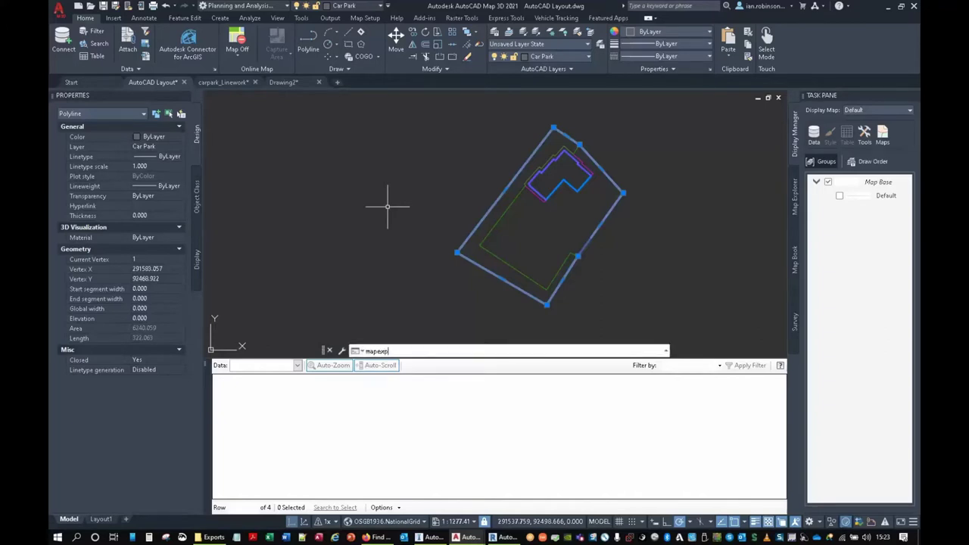
{"action": "key", "text": "Return"}
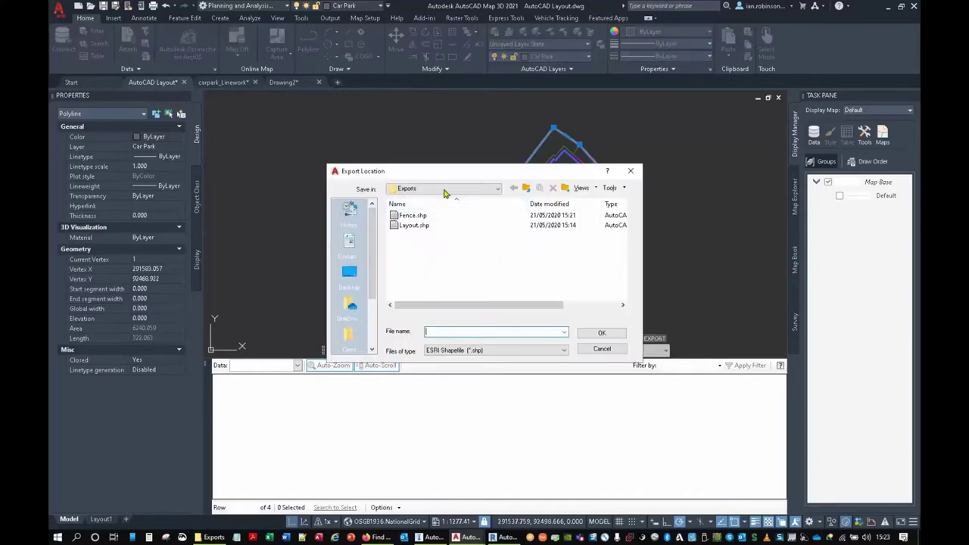
{"action": "type", "text": "SITE"}
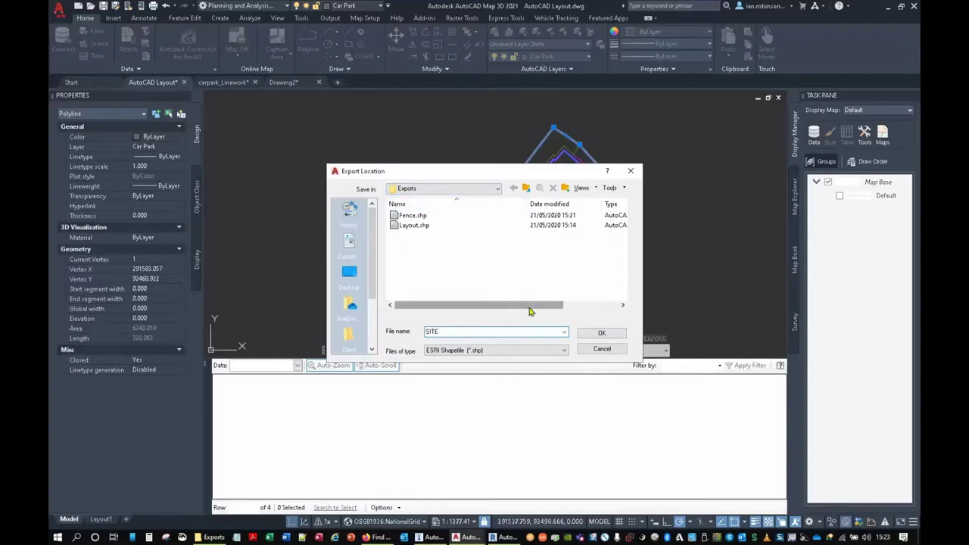
{"action": "left_click", "coordinate": [595, 334]}
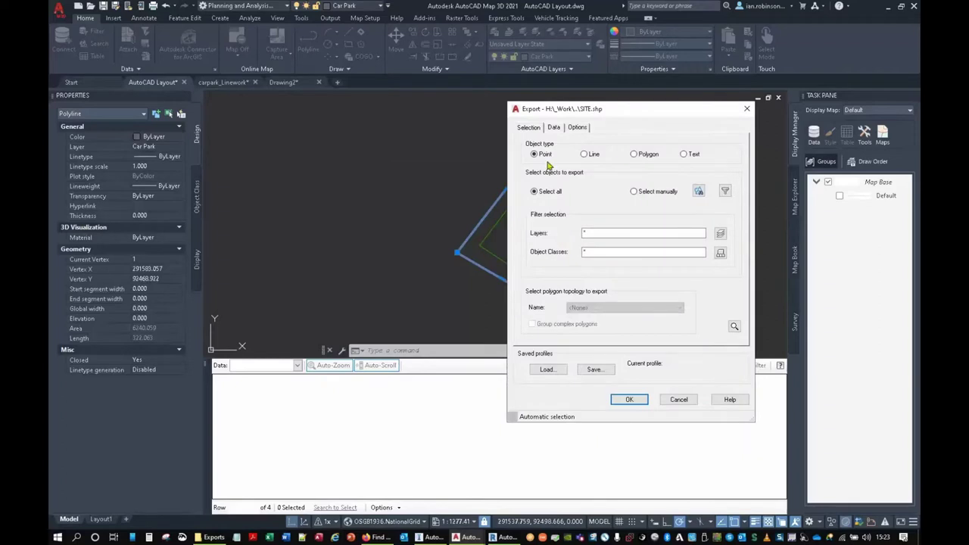
- Export the manually selected boundary as a polygon object, treating closed polylines as polygons
{"action": "left_click", "coordinate": [636, 154]}
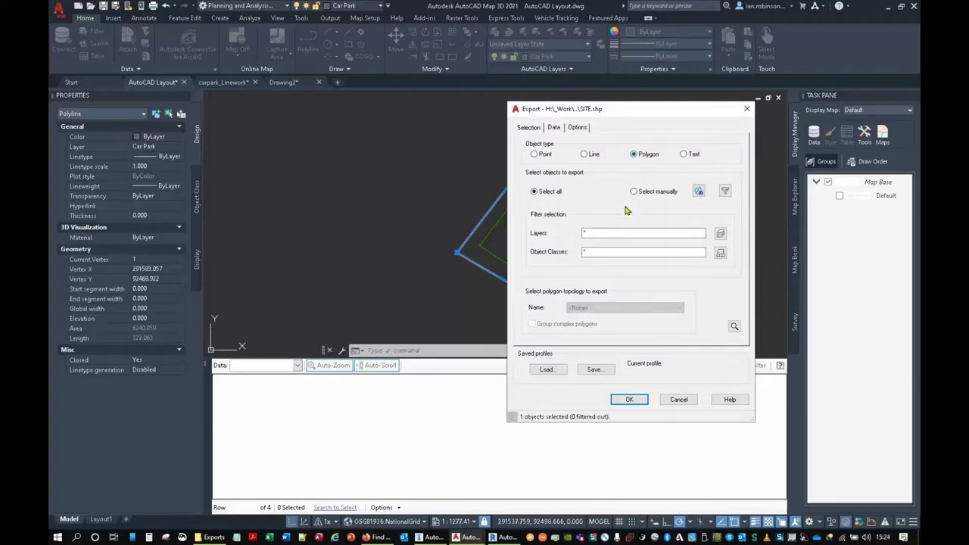
{"action": "left_click", "coordinate": [698, 191]}
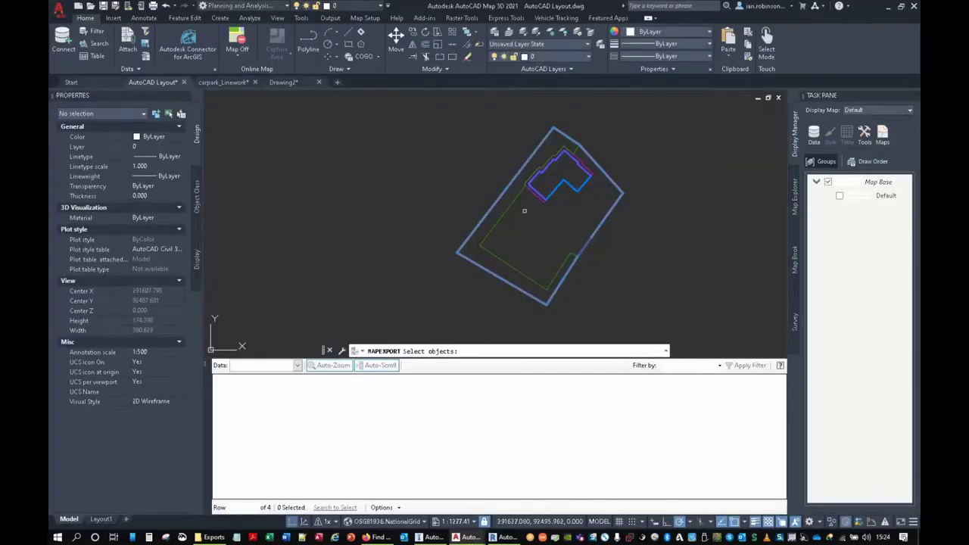
{"action": "key", "text": "Return"}
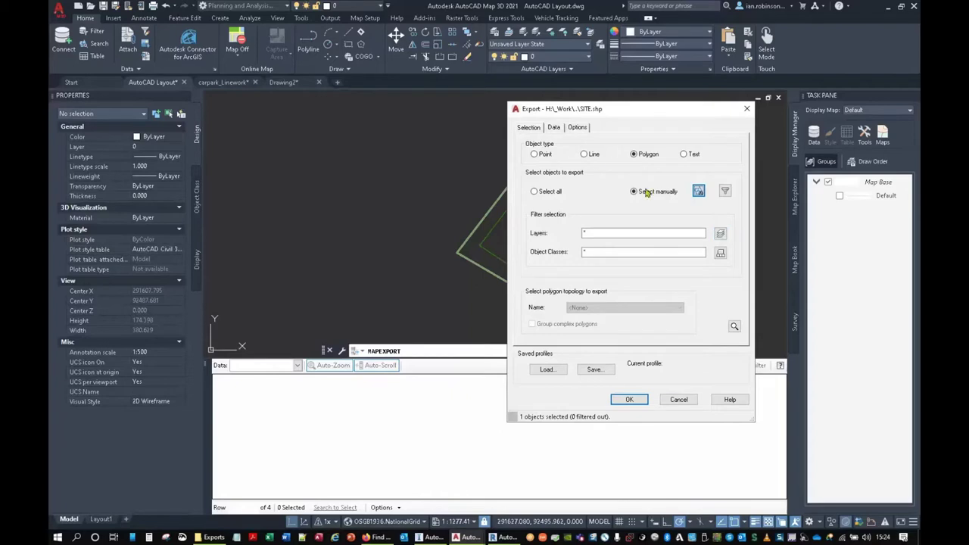
{"action": "left_click", "coordinate": [575, 128]}
{"action": "left_click", "coordinate": [531, 228]}
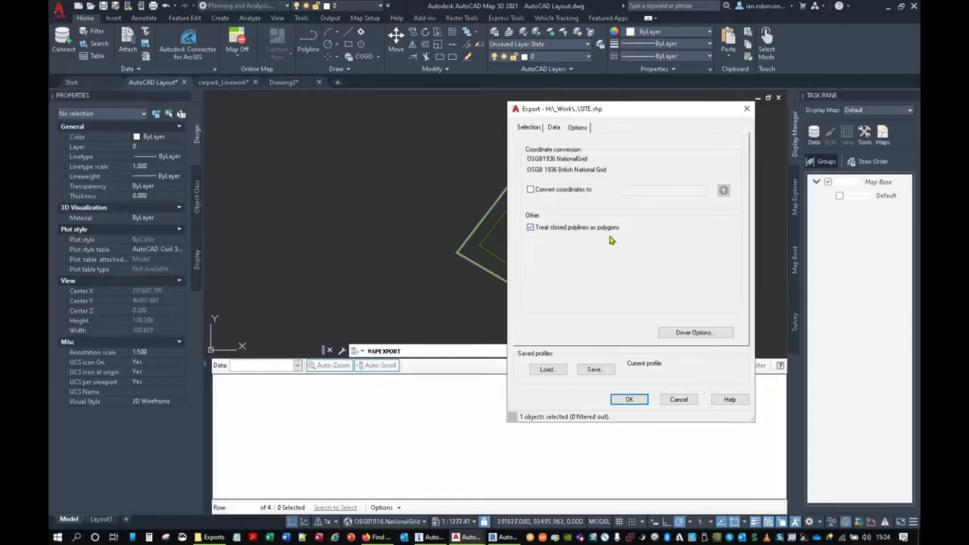
{"action": "left_click", "coordinate": [630, 400]}
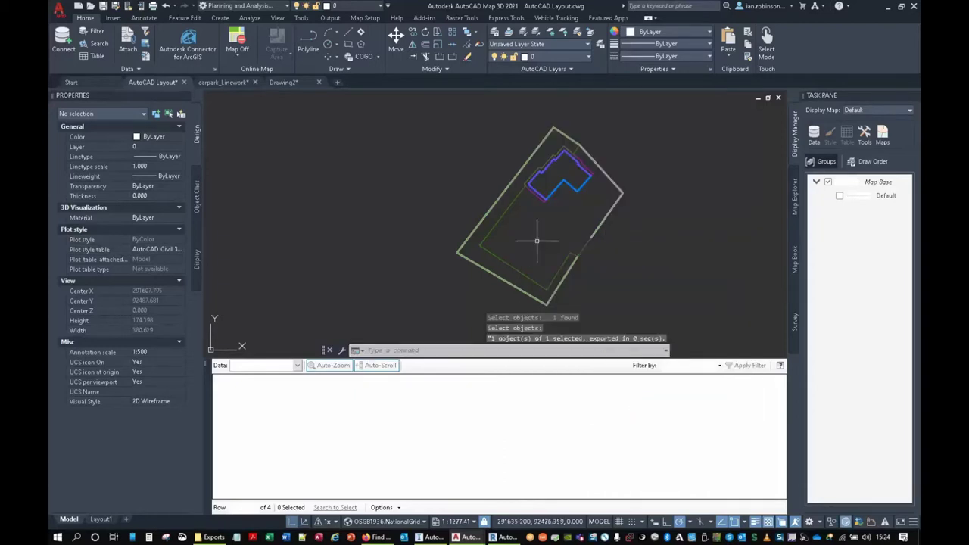
{"action": "key", "text": "Escape"}
- Add SITE.shp from the Exports folder to Drawing2 as a feature layer and check the site polygon
{"action": "left_click", "coordinate": [283, 81]}
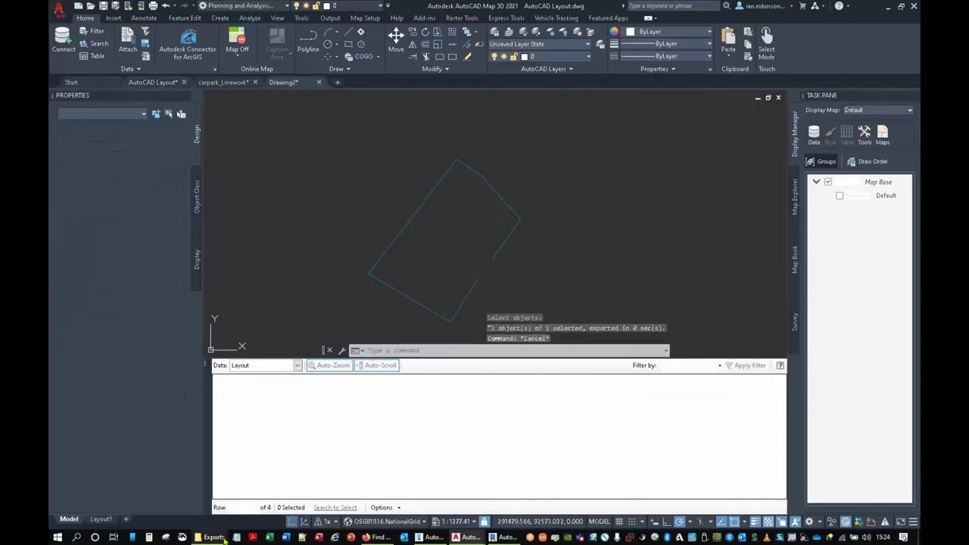
{"action": "left_click", "coordinate": [215, 536]}
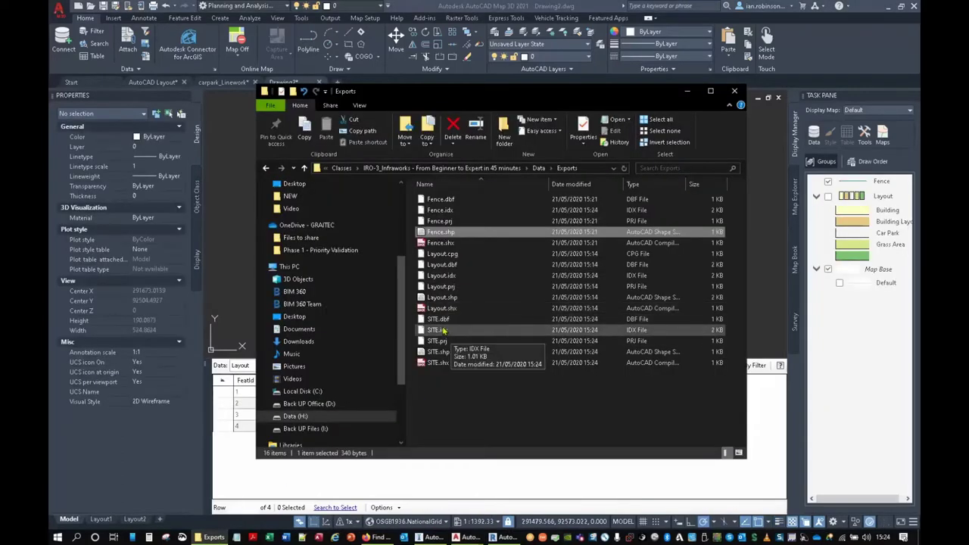
{"action": "left_click", "coordinate": [445, 353]}
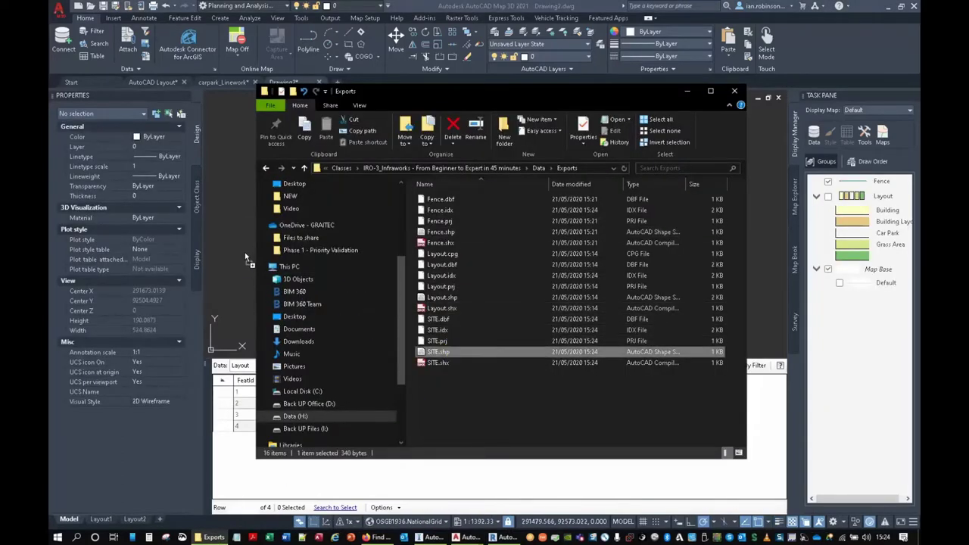
{"action": "left_click_drag", "start_coordinate": [246, 258], "coordinate": [246, 258]}
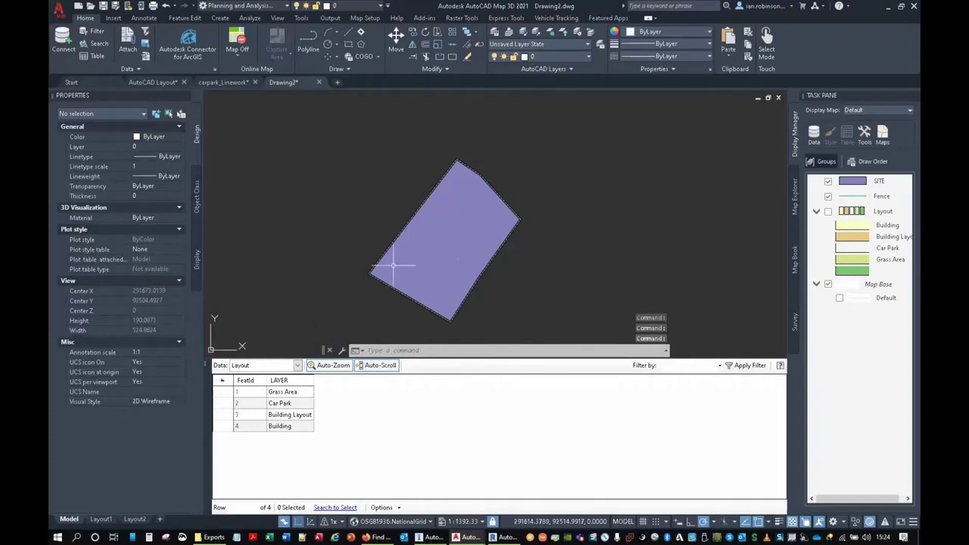
{"action": "mouse_move", "coordinate": [470, 224]}
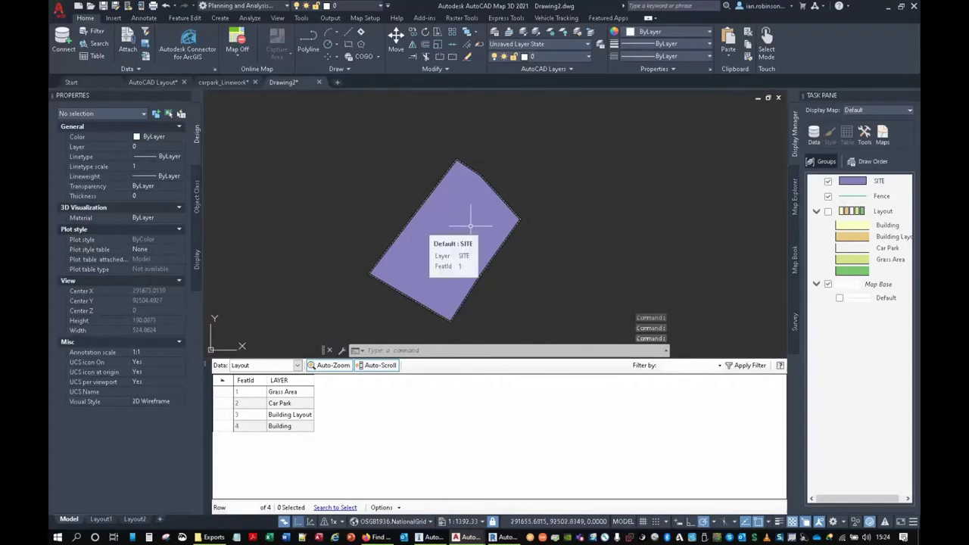
- Switch to InfraWorks and import SITE.shp together with SITE.prj from the Exports folder as the Model Builder area of interest
{"action": "left_click", "coordinate": [428, 536]}
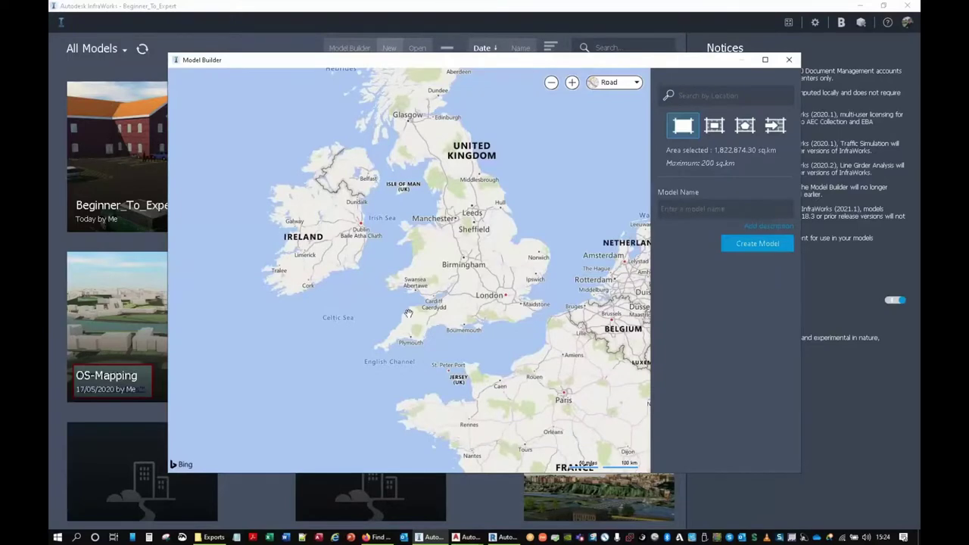
{"action": "left_click", "coordinate": [770, 130]}
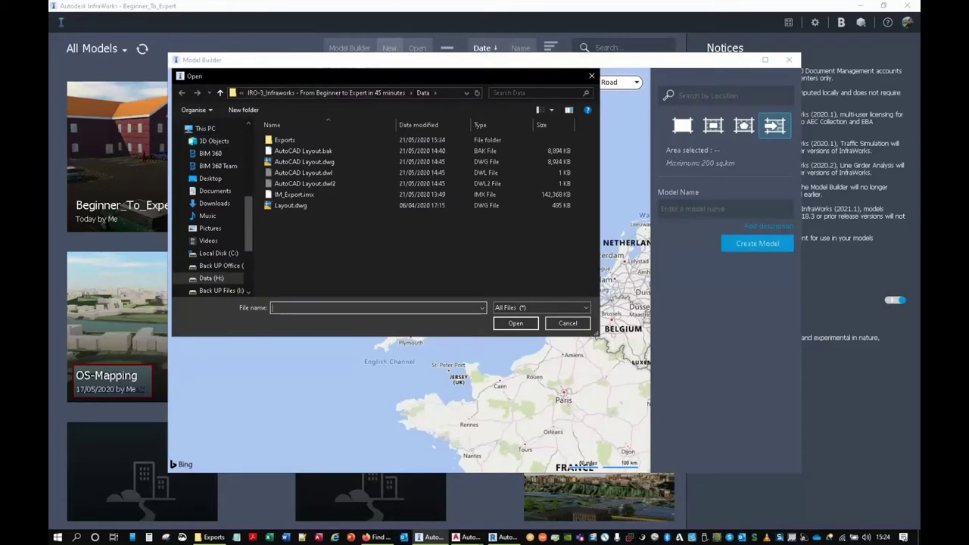
{"action": "double_click", "coordinate": [282, 141]}
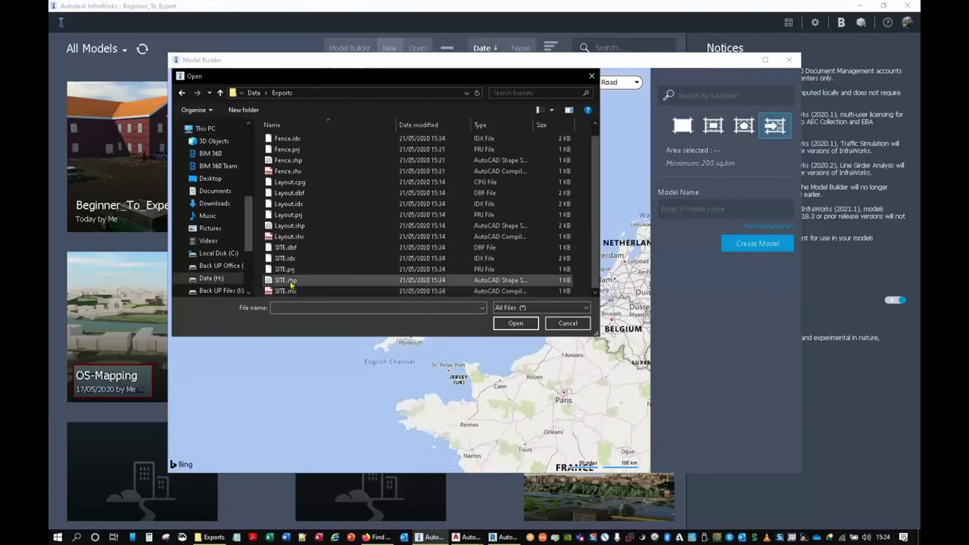
{"action": "left_click", "coordinate": [288, 282]}
{"action": "left_click", "coordinate": [291, 270], "text": "ctrl"}
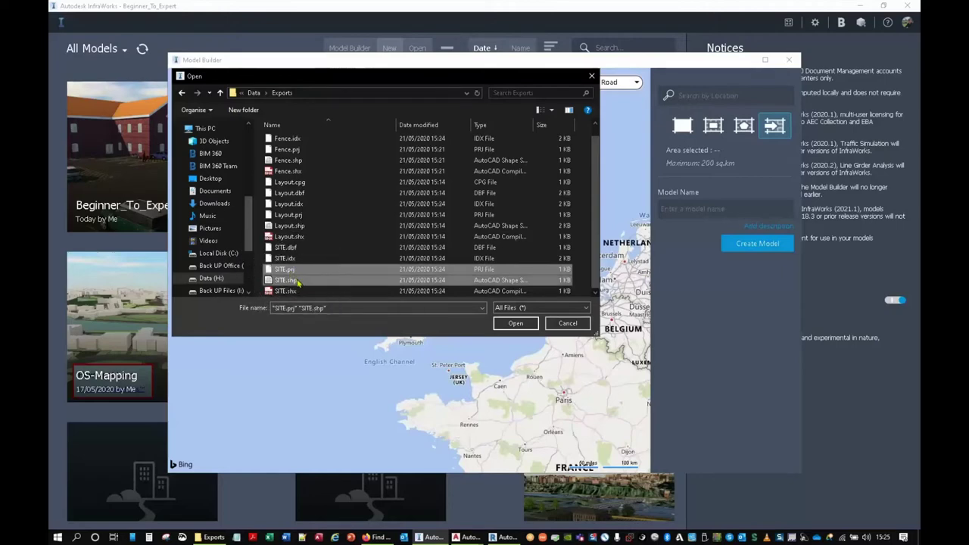
{"action": "left_click", "coordinate": [495, 325]}
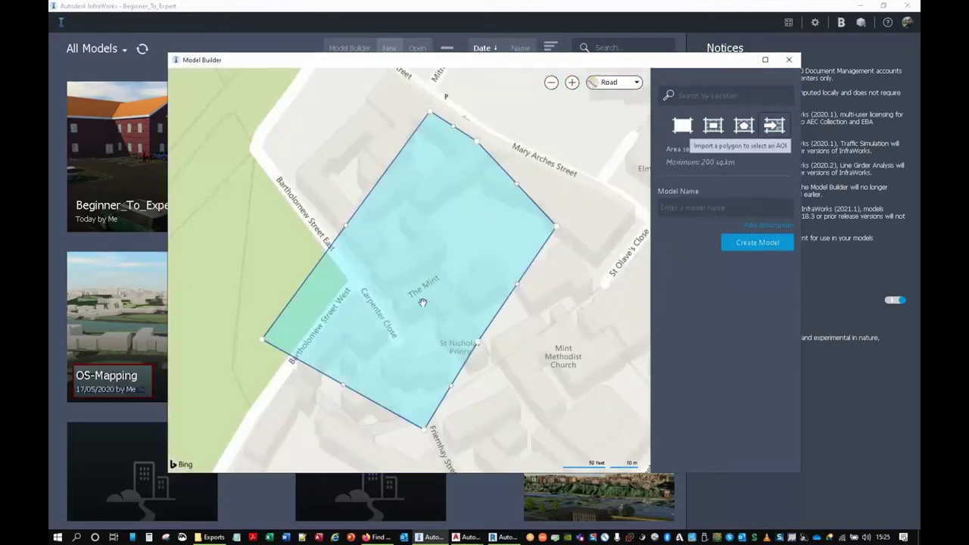
- Enlarge the imported area of interest by moving its boundary vertices outwards to take in the surrounding streets
{"action": "scroll", "coordinate": [417, 292], "scroll_direction": "down", "scroll_amount": 5}
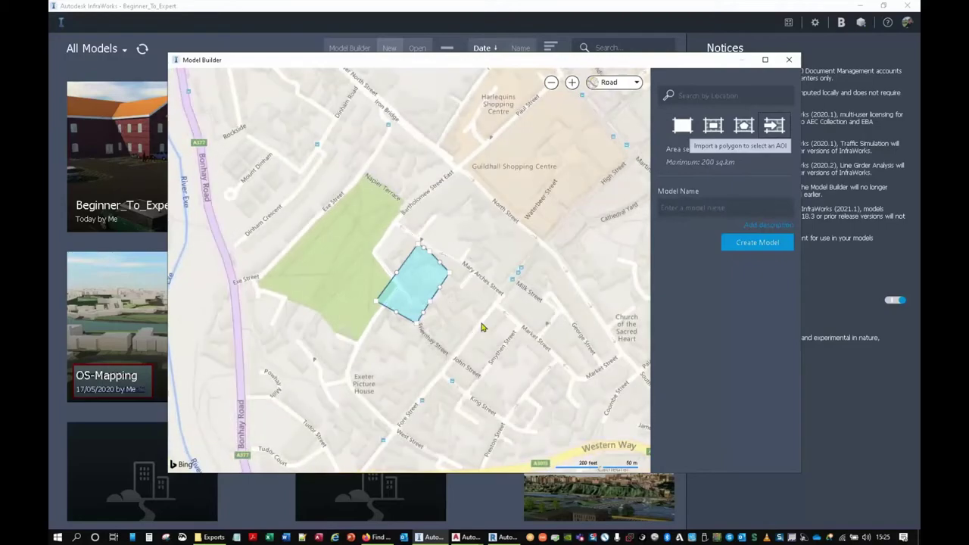
{"action": "scroll", "coordinate": [481, 329], "scroll_direction": "down", "scroll_amount": 4}
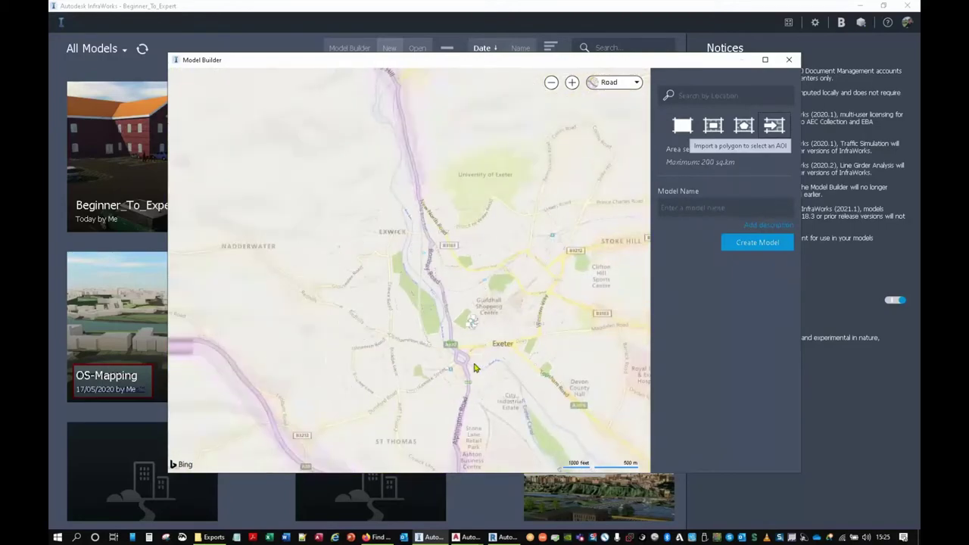
{"action": "scroll", "coordinate": [438, 318], "scroll_direction": "up", "scroll_amount": 5}
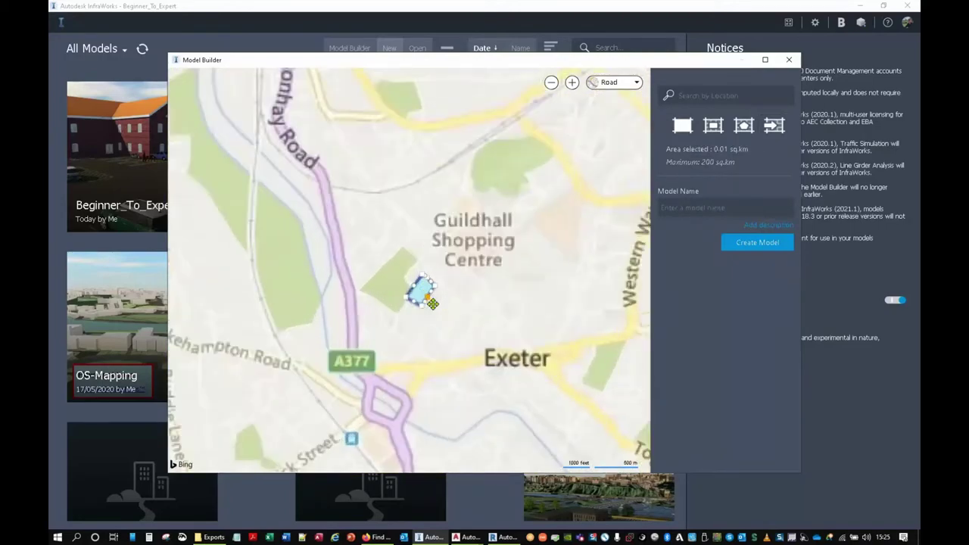
{"action": "scroll", "coordinate": [438, 318], "scroll_direction": "down", "scroll_amount": 1}
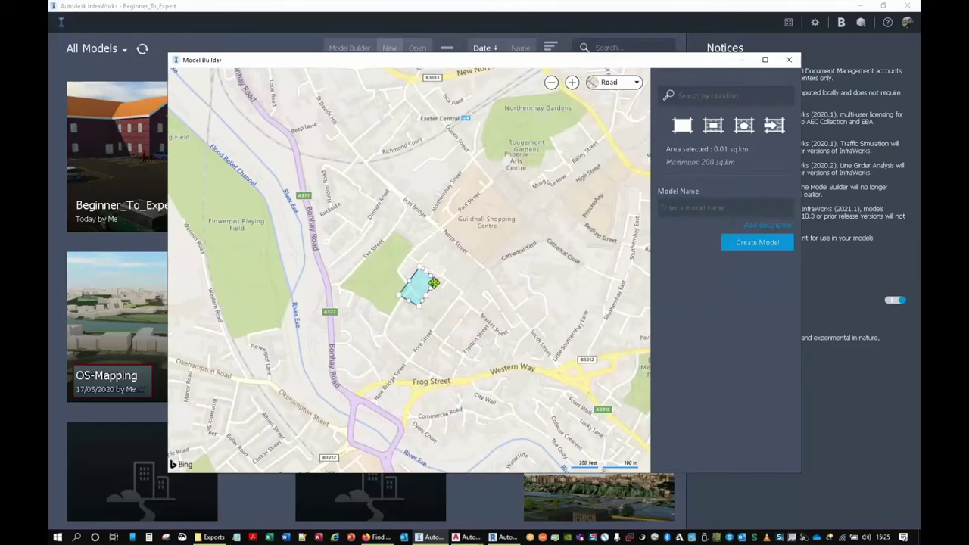
{"action": "mouse_move", "coordinate": [437, 281]}
{"action": "left_mouse_down"}
{"action": "mouse_move", "coordinate": [449, 277]}
{"action": "mouse_move", "coordinate": [412, 246]}
{"action": "mouse_move", "coordinate": [431, 258]}
{"action": "mouse_move", "coordinate": [427, 267]}
{"action": "left_mouse_up"}
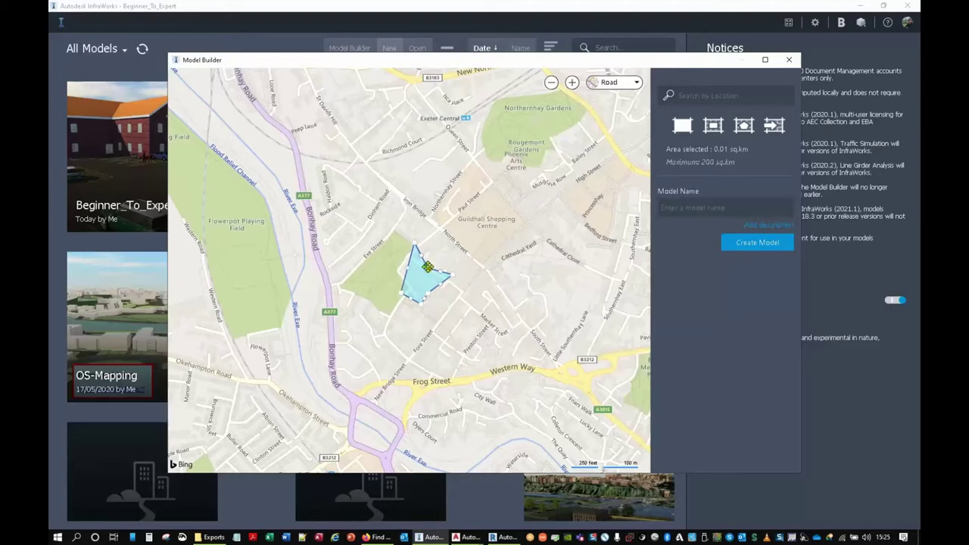
{"action": "left_click_drag", "start_coordinate": [399, 291], "coordinate": [418, 316]}
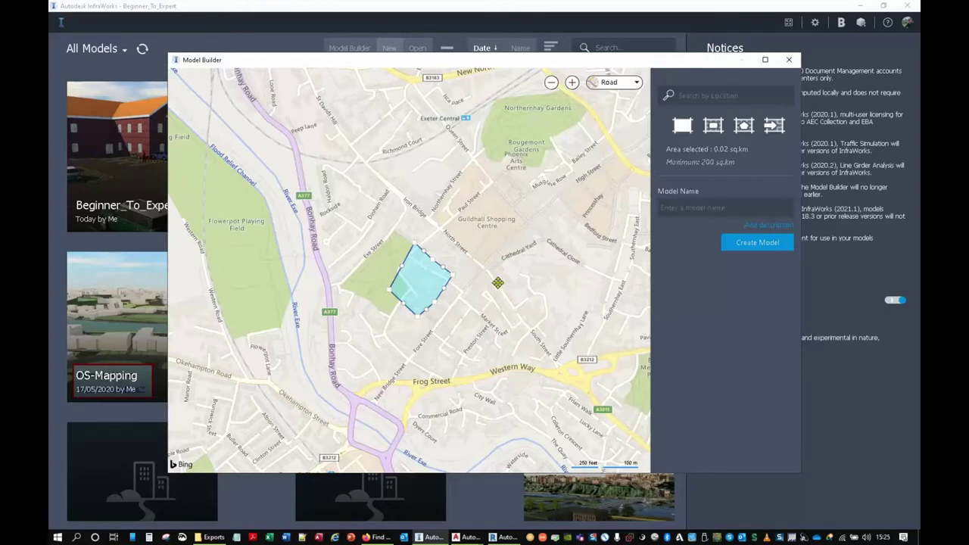
- Inspect the area of interest and its surroundings on the road and Aerial maps, and close Model Builder without creating a model
{"action": "scroll", "coordinate": [424, 284], "scroll_direction": "up", "scroll_amount": 3}
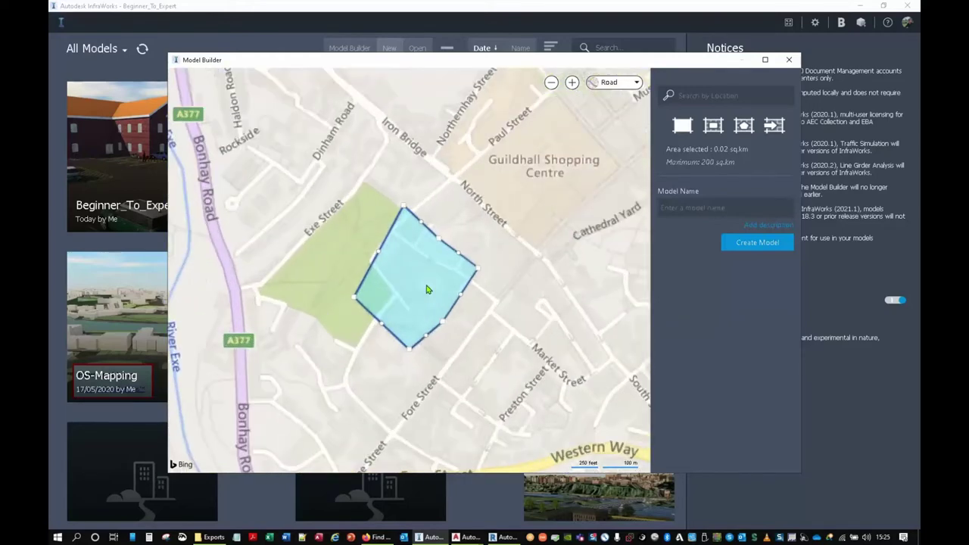
{"action": "scroll", "coordinate": [373, 280], "scroll_direction": "up", "scroll_amount": 2}
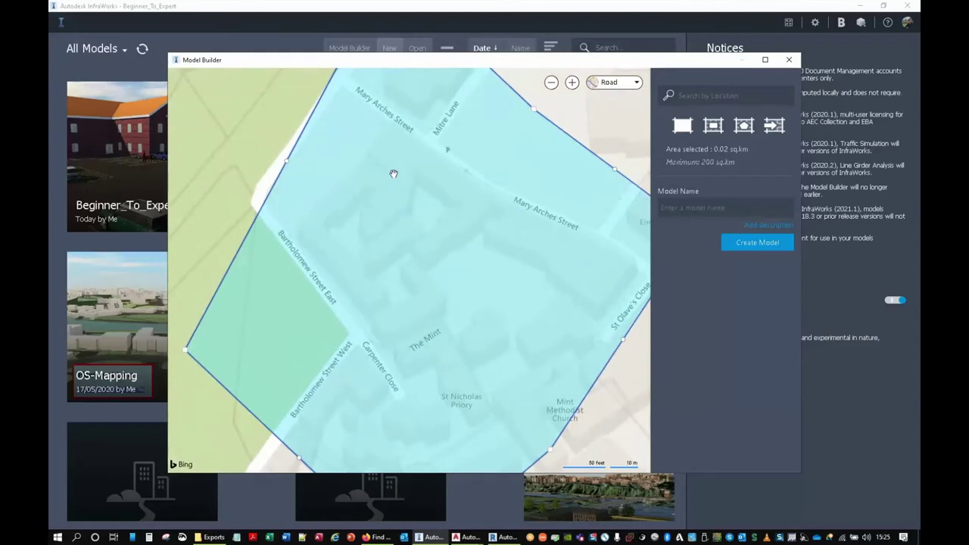
{"action": "scroll", "coordinate": [461, 342], "scroll_direction": "down", "scroll_amount": 2}
{"action": "scroll", "coordinate": [451, 331], "scroll_direction": "down", "scroll_amount": 3}
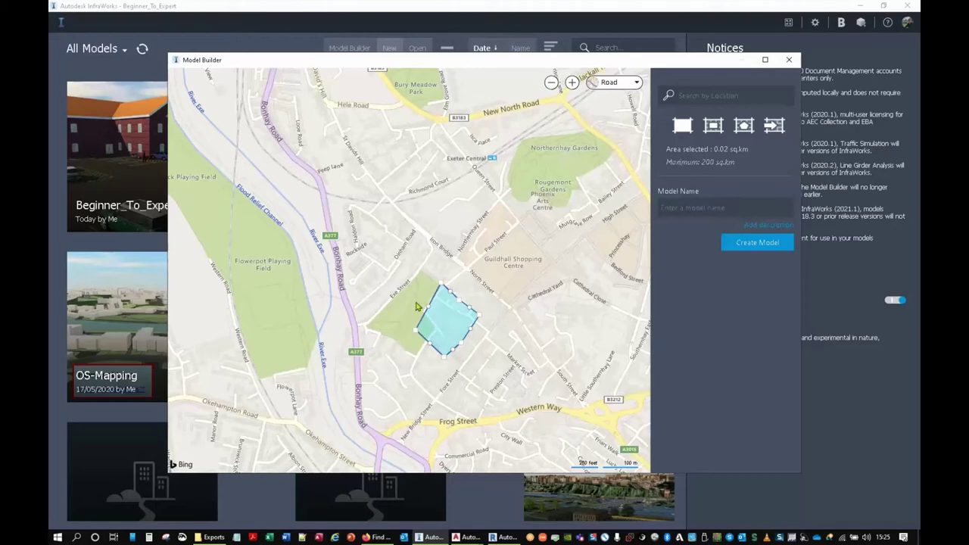
{"action": "left_click", "coordinate": [616, 83]}
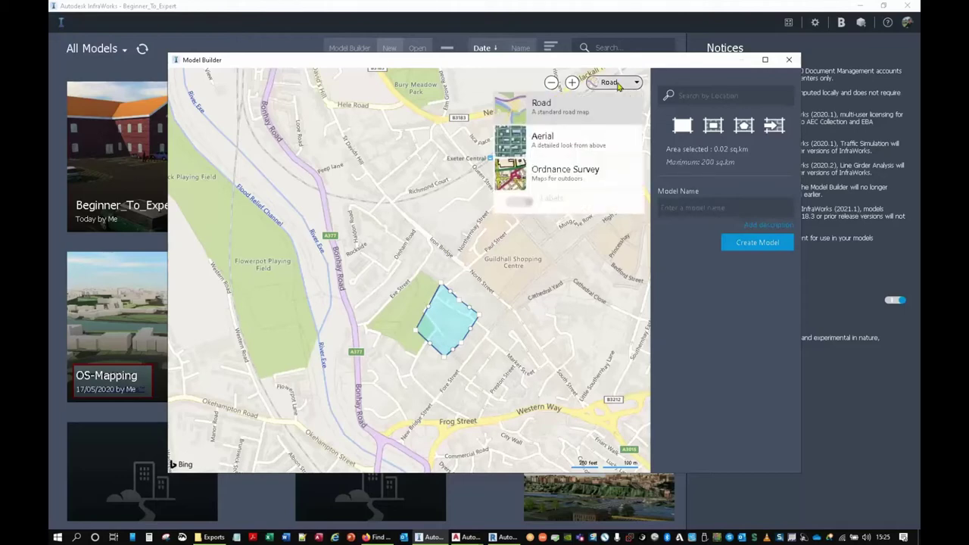
{"action": "left_click", "coordinate": [533, 136]}
{"action": "scroll", "coordinate": [439, 326], "scroll_direction": "up", "scroll_amount": 2}
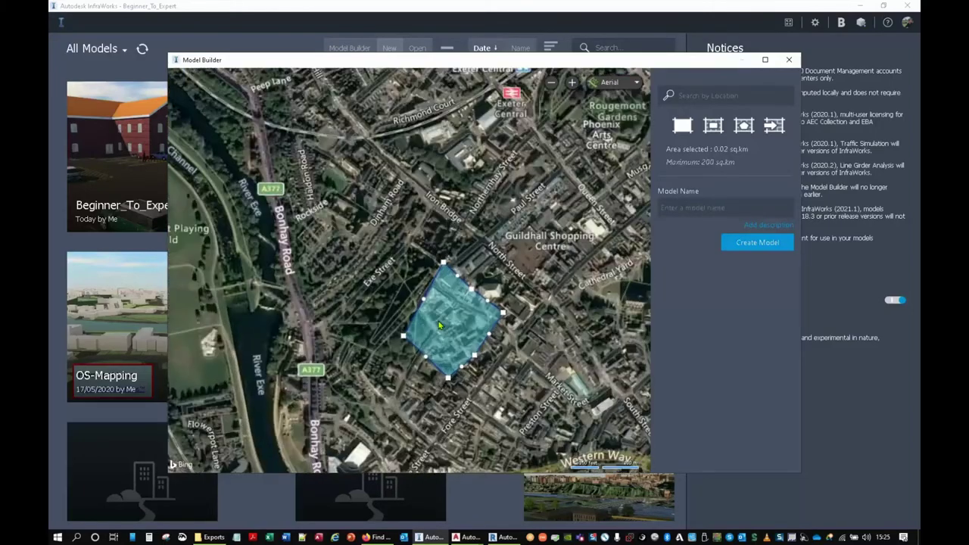
{"action": "scroll", "coordinate": [446, 327], "scroll_direction": "down", "scroll_amount": 3}
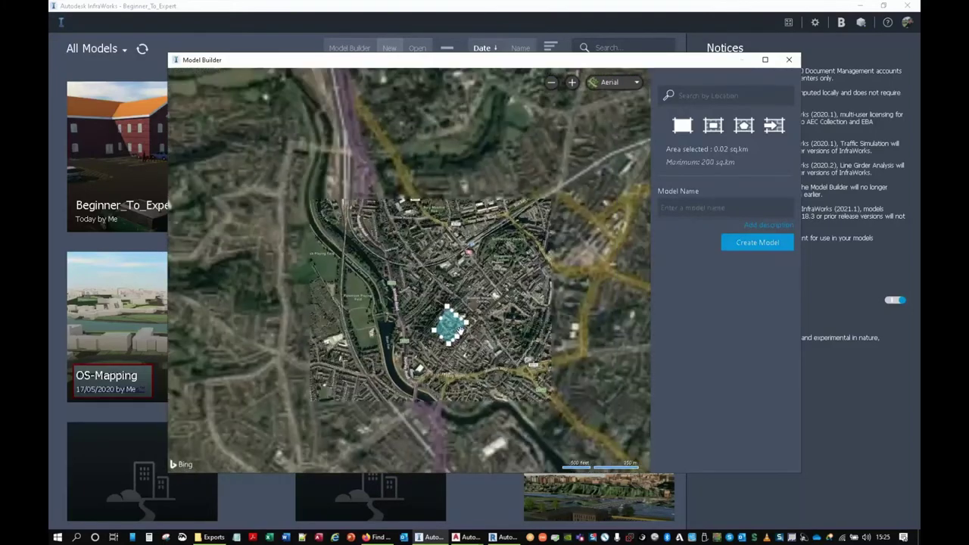
{"action": "scroll", "coordinate": [459, 328], "scroll_direction": "down", "scroll_amount": 3}
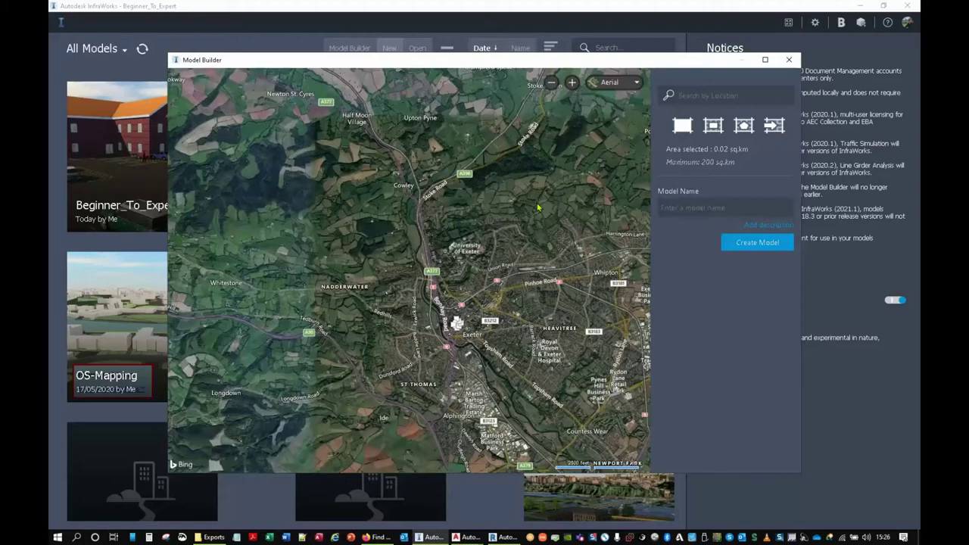
{"action": "left_click", "coordinate": [789, 61]}
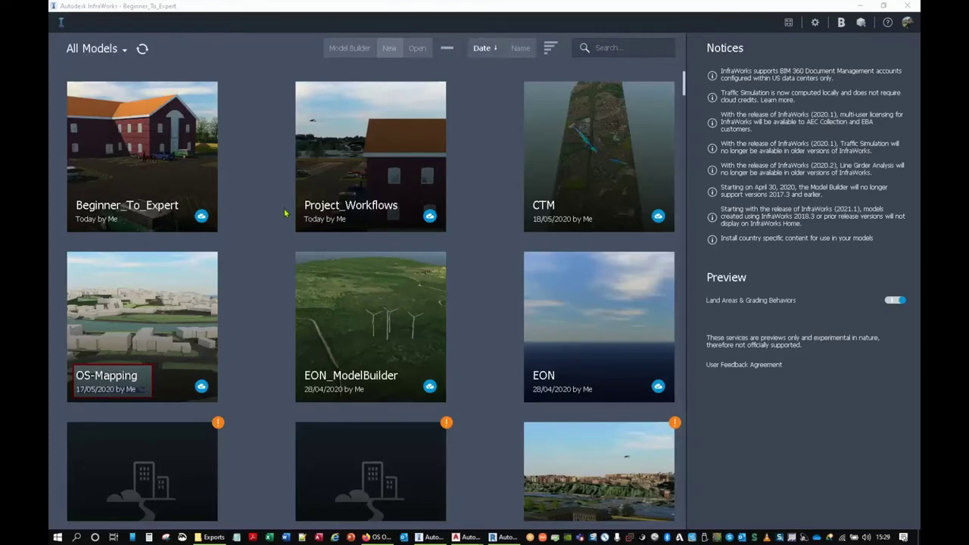
- Switch to Firefox and review the OS OpenData product list, including the supply formats offered for OS Terrain 50
{"action": "left_click", "coordinate": [376, 537]}
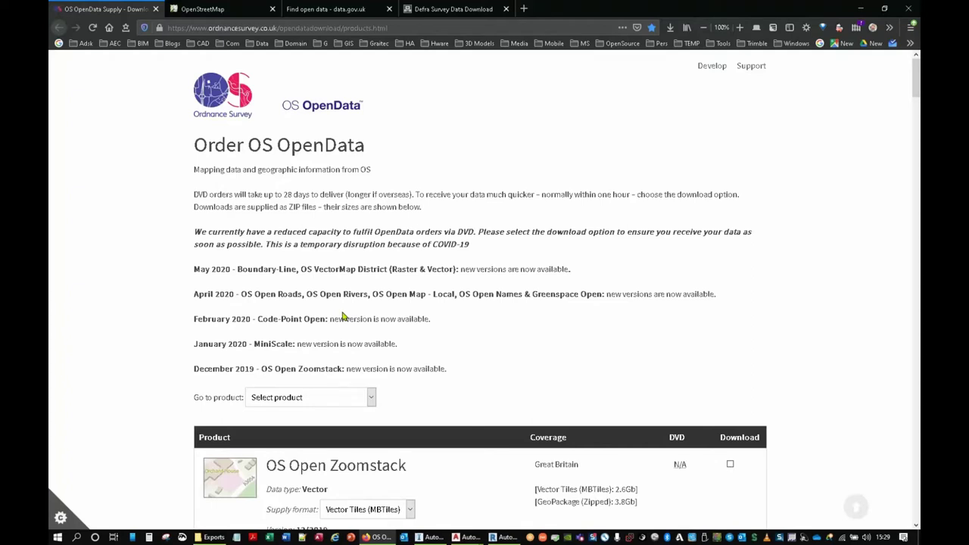
{"action": "scroll", "coordinate": [383, 316], "scroll_direction": "down", "scroll_amount": 5}
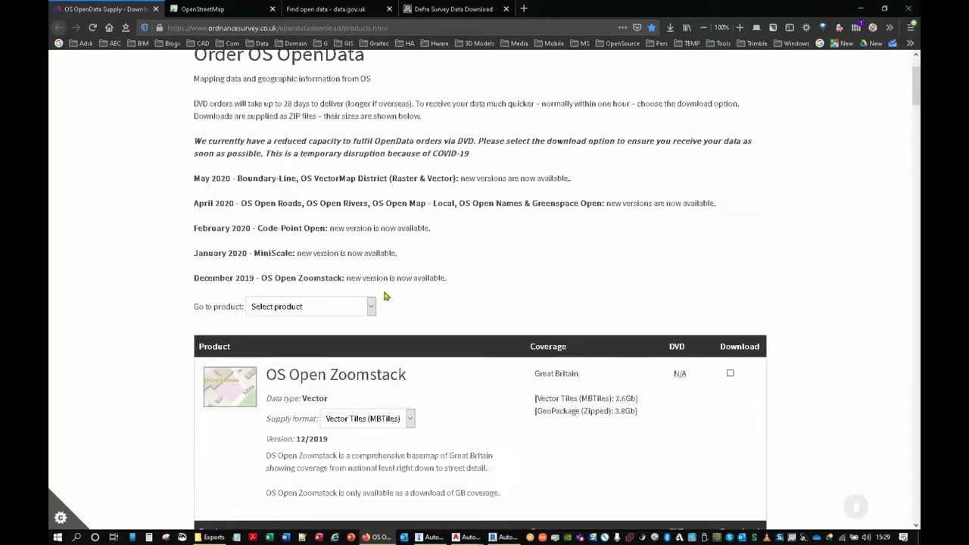
{"action": "scroll", "coordinate": [393, 326], "scroll_direction": "down", "scroll_amount": 3}
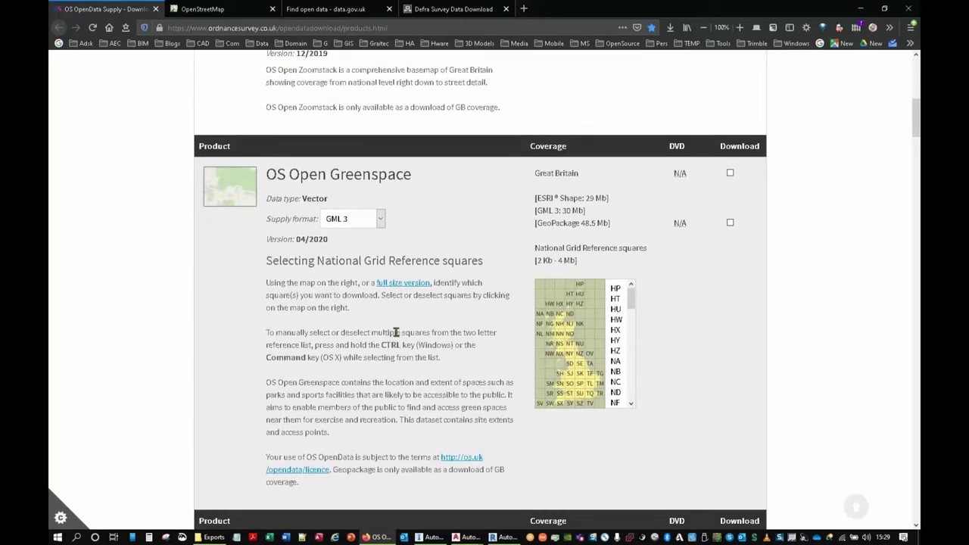
{"action": "scroll", "coordinate": [393, 338], "scroll_direction": "down", "scroll_amount": 4}
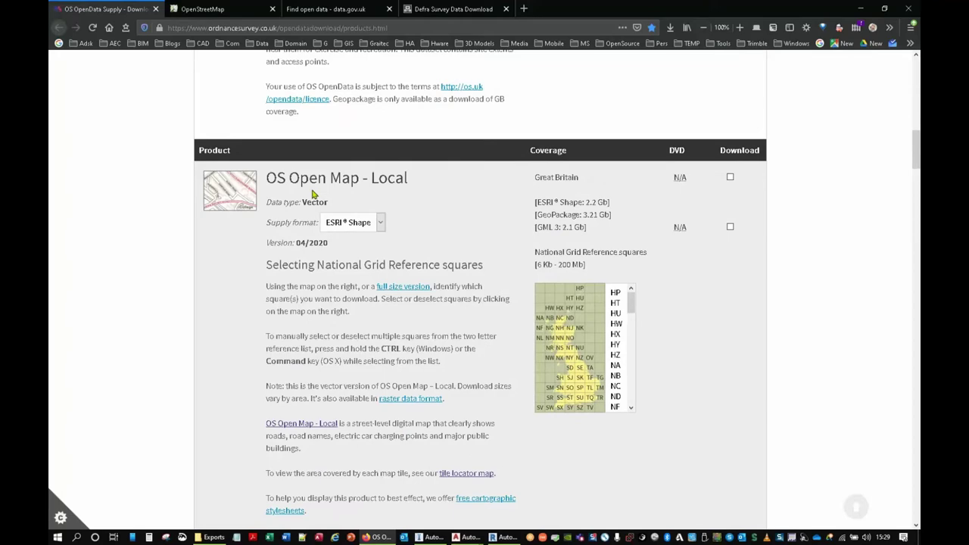
{"action": "scroll", "coordinate": [313, 194], "scroll_direction": "down", "scroll_amount": 10}
{"action": "scroll", "coordinate": [312, 189], "scroll_direction": "down", "scroll_amount": 6}
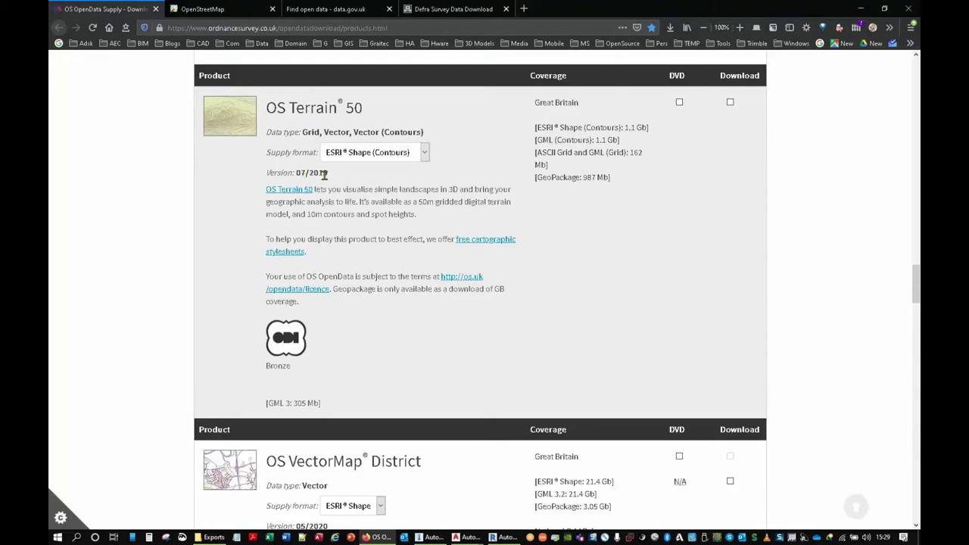
{"action": "left_click", "coordinate": [407, 155]}
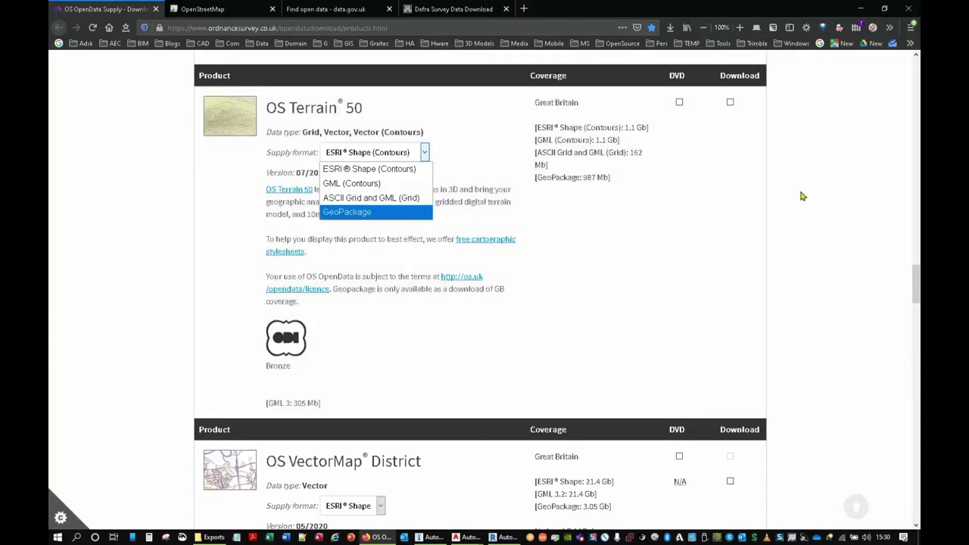
{"action": "left_click", "coordinate": [801, 194]}
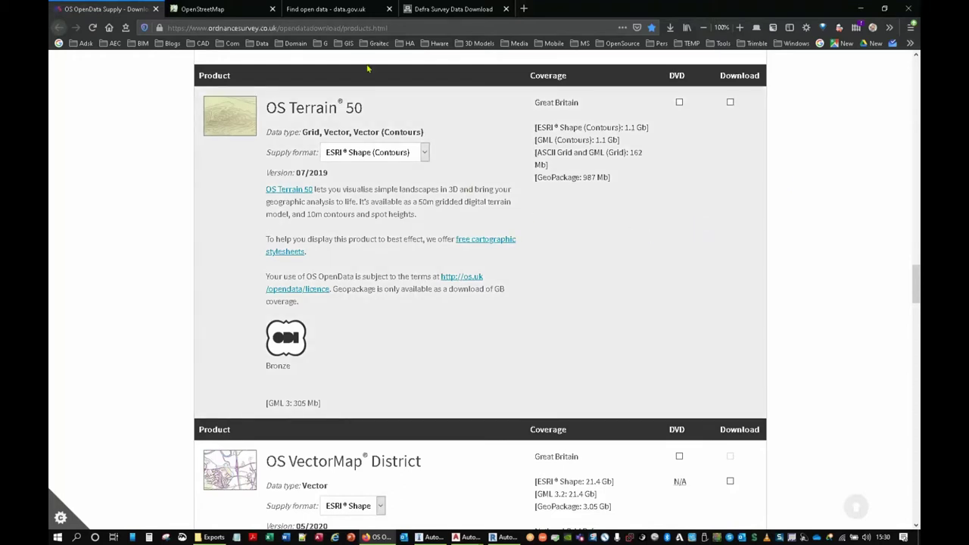
- Upload SITE.zip from the Exports folder to the Defra Survey Data Download page as the area selection
{"action": "left_click", "coordinate": [326, 7]}
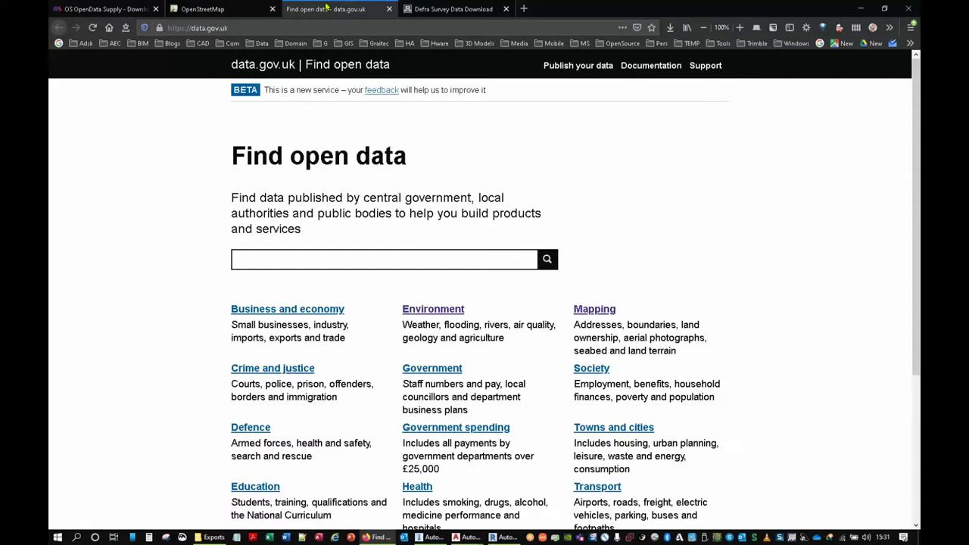
{"action": "left_click", "coordinate": [439, 9]}
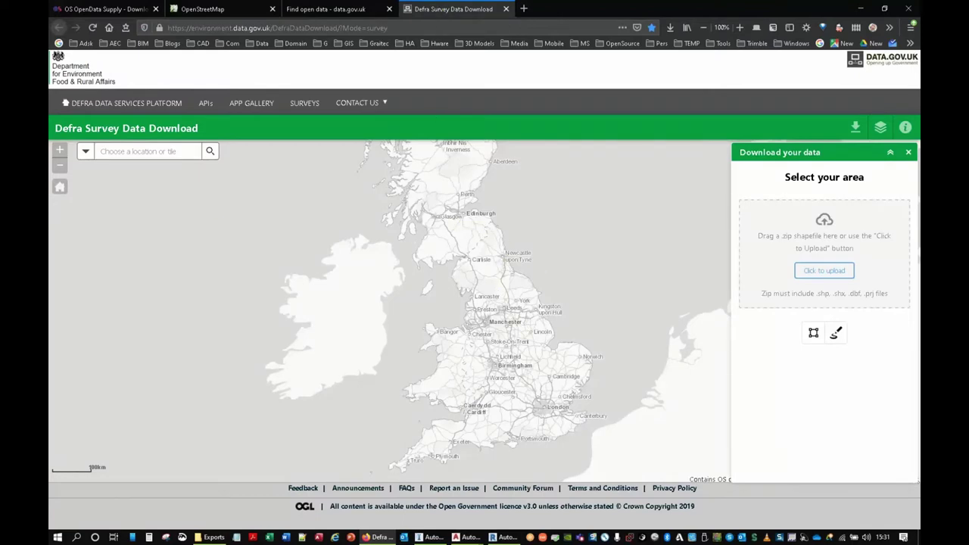
{"action": "scroll", "coordinate": [512, 396], "scroll_direction": "up", "scroll_amount": 1}
{"action": "scroll", "coordinate": [467, 363], "scroll_direction": "down", "scroll_amount": 2}
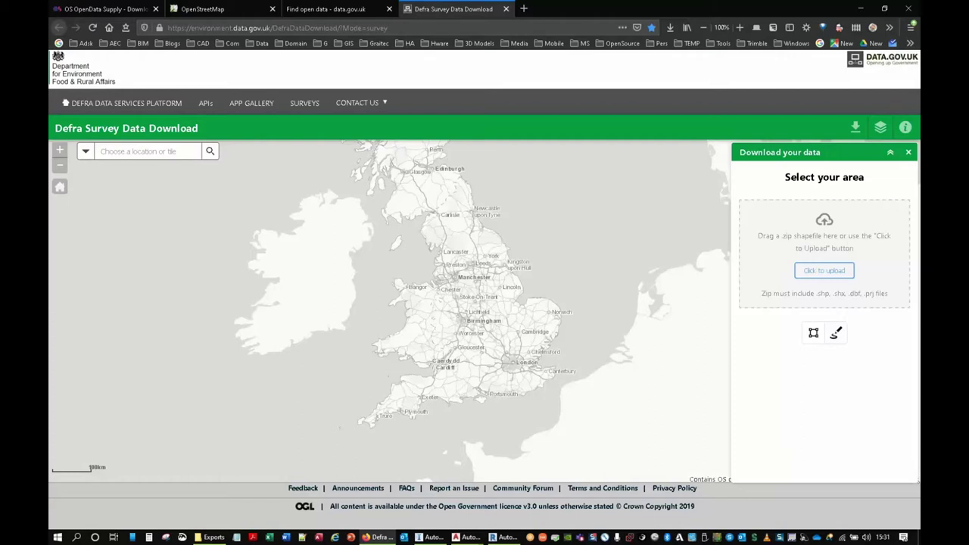
{"action": "left_click", "coordinate": [213, 537]}
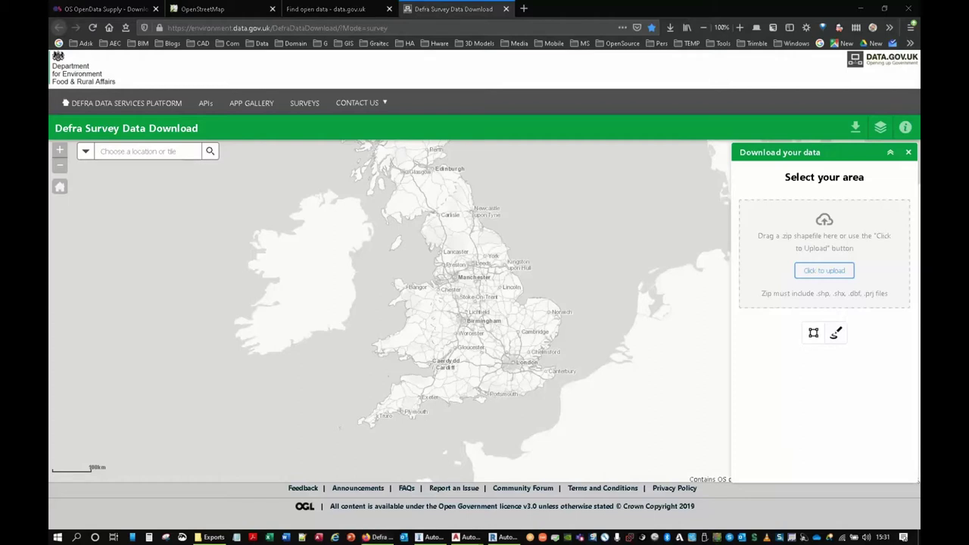
{"action": "scroll", "coordinate": [404, 366], "scroll_direction": "down", "scroll_amount": 3}
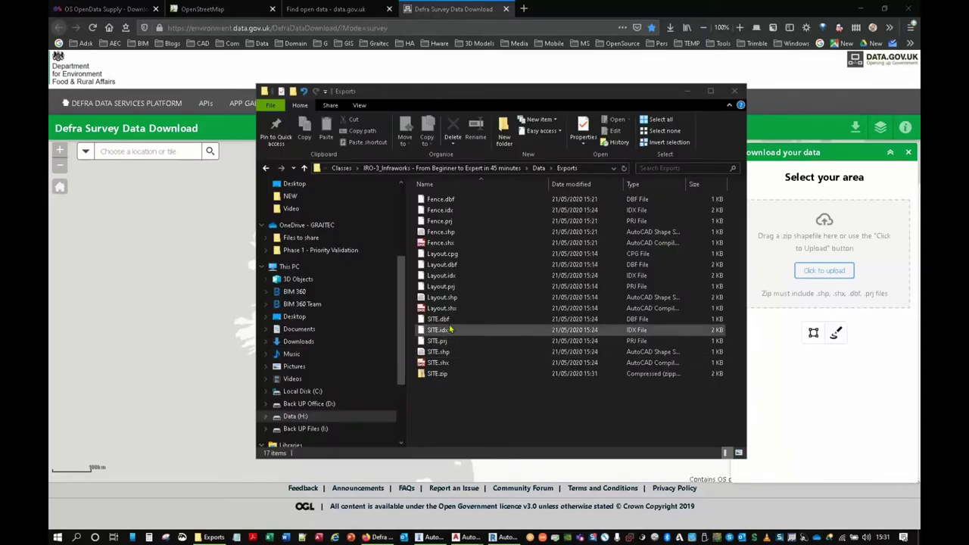
{"action": "left_click", "coordinate": [437, 374]}
{"action": "left_click_drag", "start_coordinate": [436, 376], "coordinate": [805, 240]}
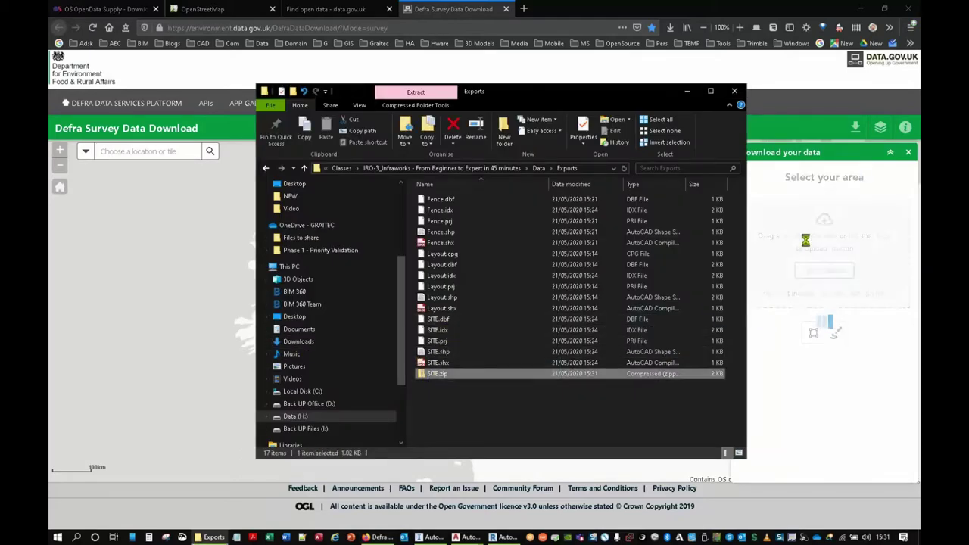
{"action": "left_click", "coordinate": [686, 91]}
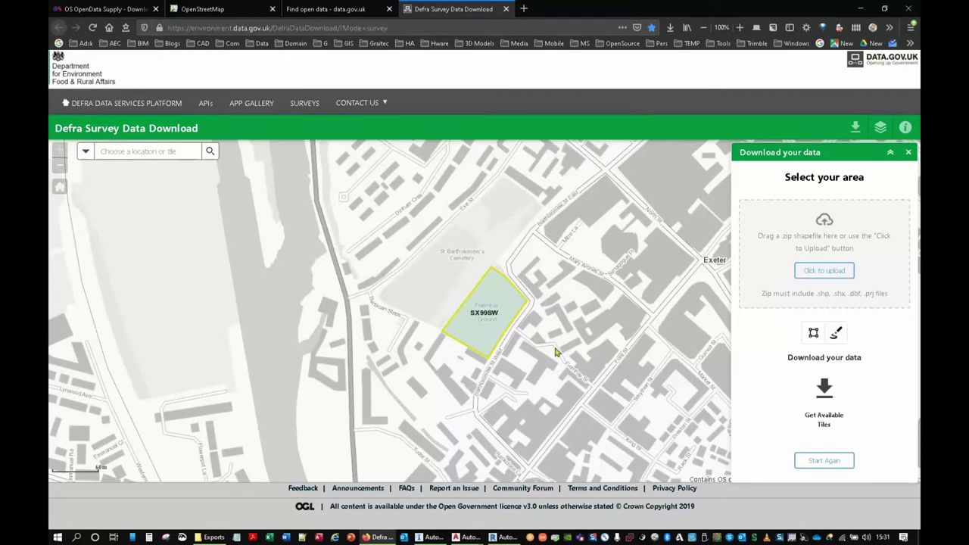
- Get the available tiles for the uploaded area and choose LIDAR Composite DTM at DTM 1M resolution
{"action": "left_click", "coordinate": [817, 421]}
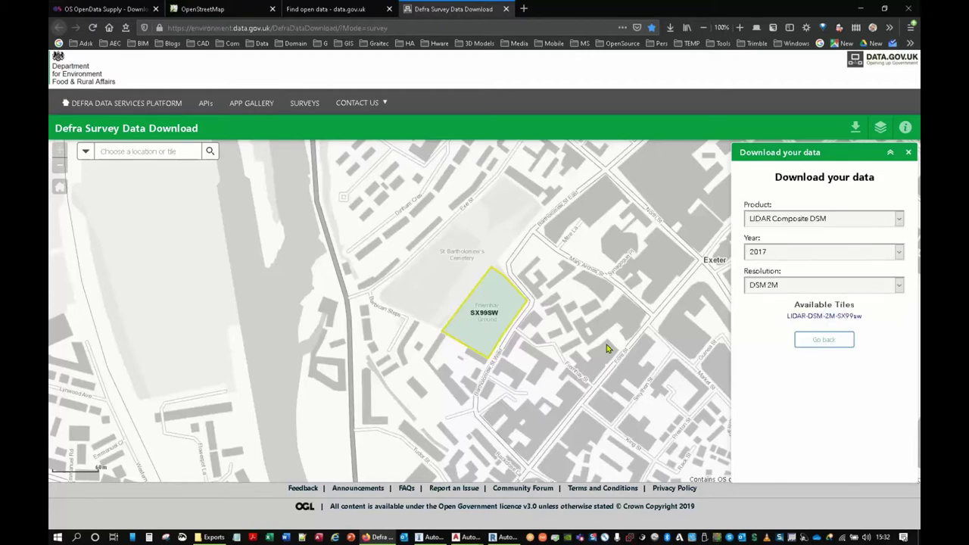
{"action": "left_click", "coordinate": [787, 228]}
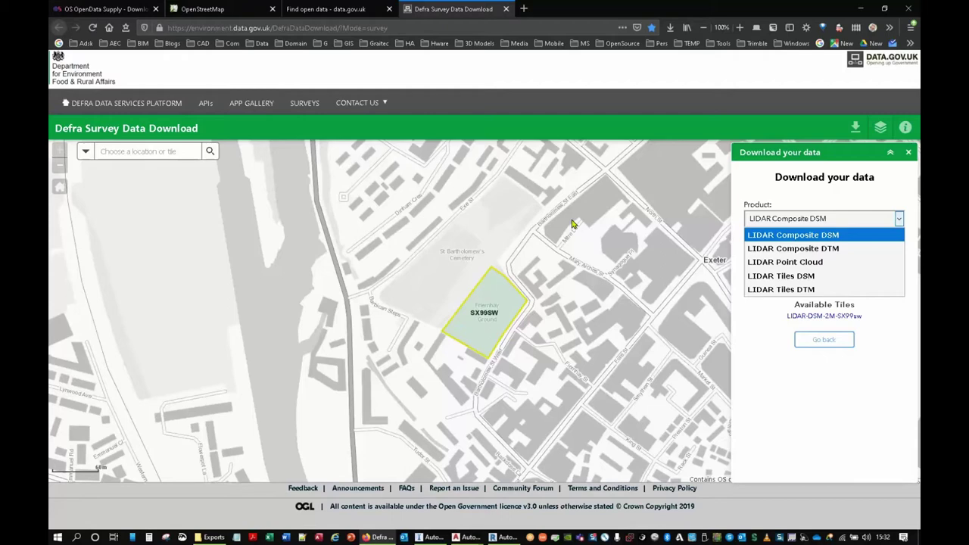
{"action": "left_click", "coordinate": [782, 249]}
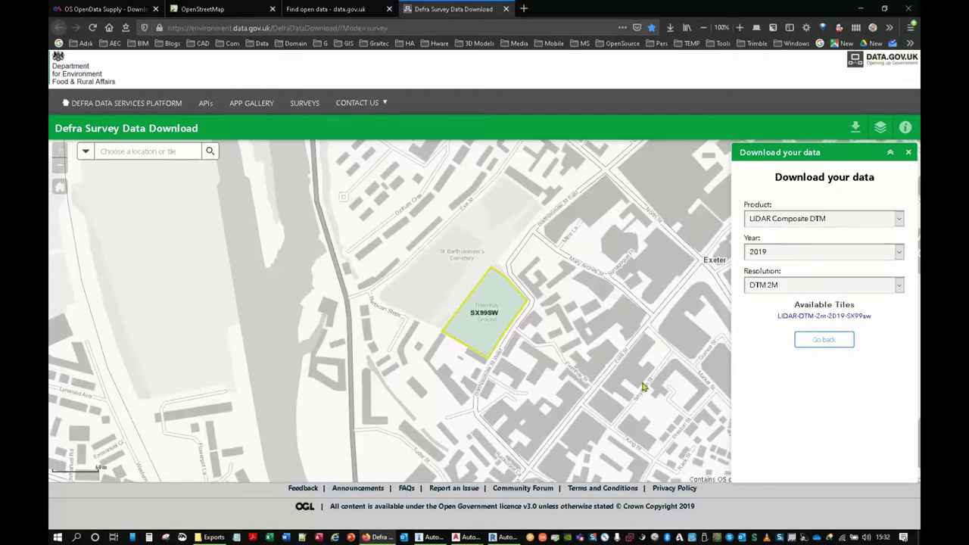
{"action": "left_click", "coordinate": [766, 292]}
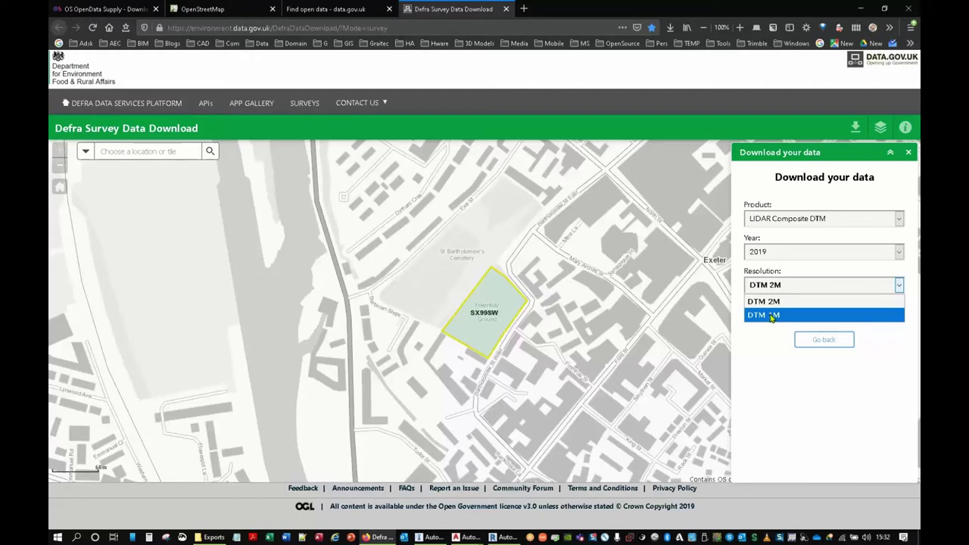
{"action": "left_click", "coordinate": [772, 316]}
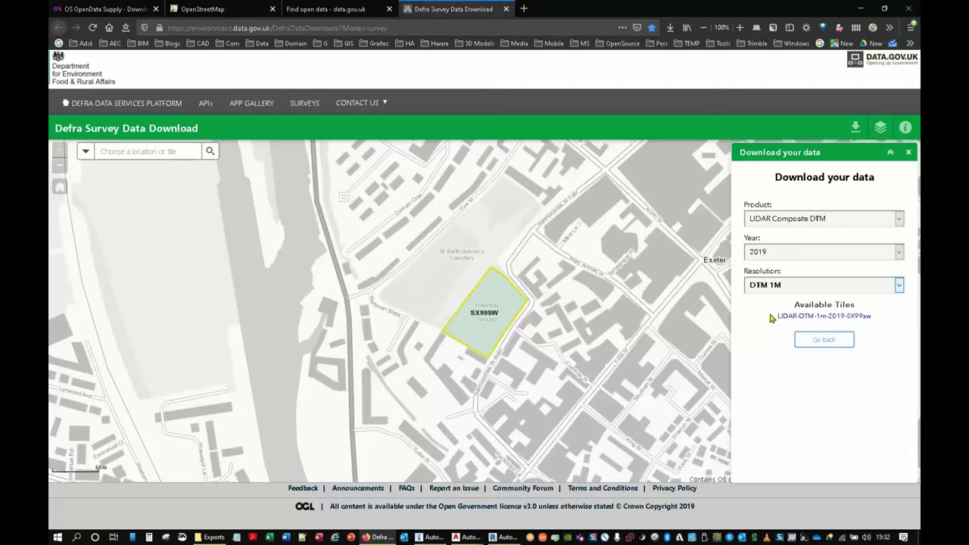
- Request the LIDAR-DTM-1m-2019-SX99sw tile download and cancel saving the file
{"action": "left_click", "coordinate": [771, 318]}
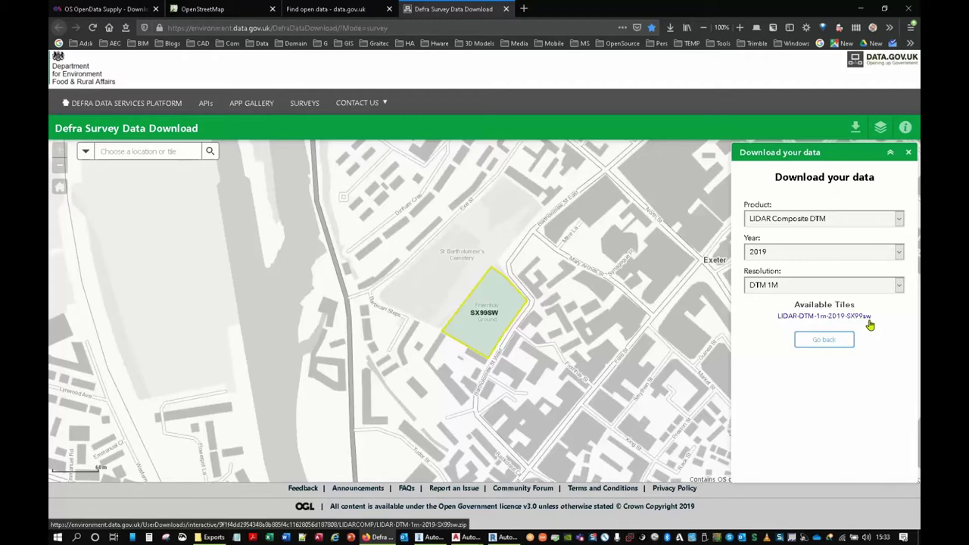
{"action": "left_click", "coordinate": [825, 317]}
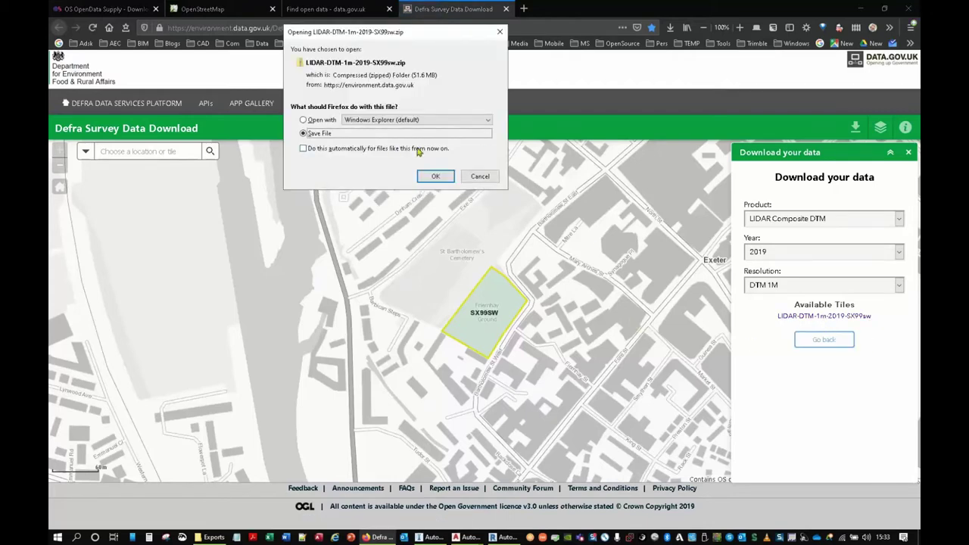
{"action": "left_click", "coordinate": [477, 175]}
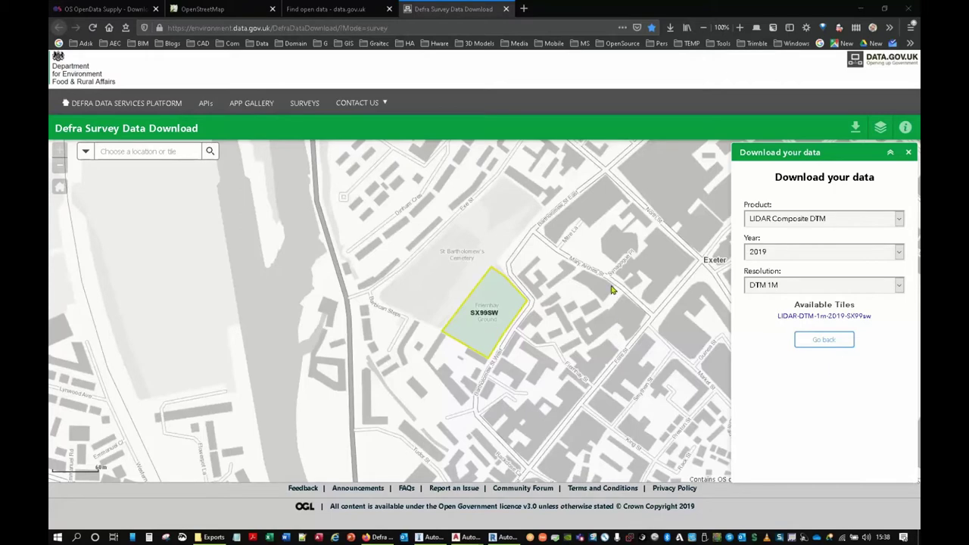
{"action": "left_click", "coordinate": [431, 537]}
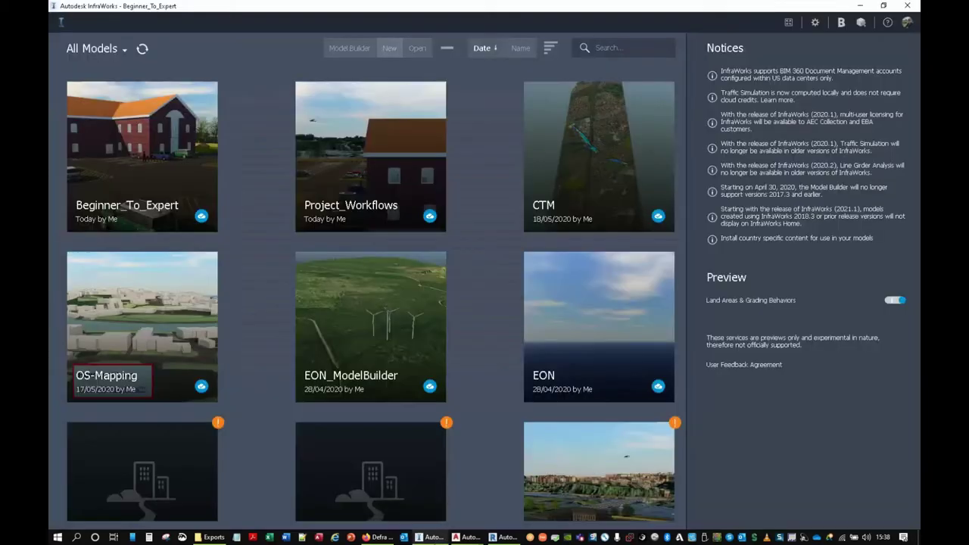
{"action": "left_click", "coordinate": [347, 48]}
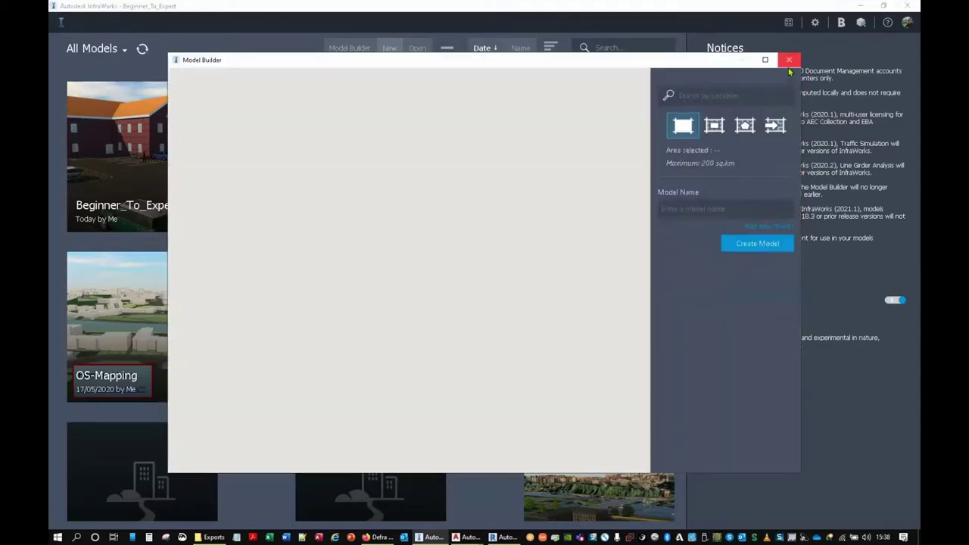
{"action": "left_click", "coordinate": [789, 60]}
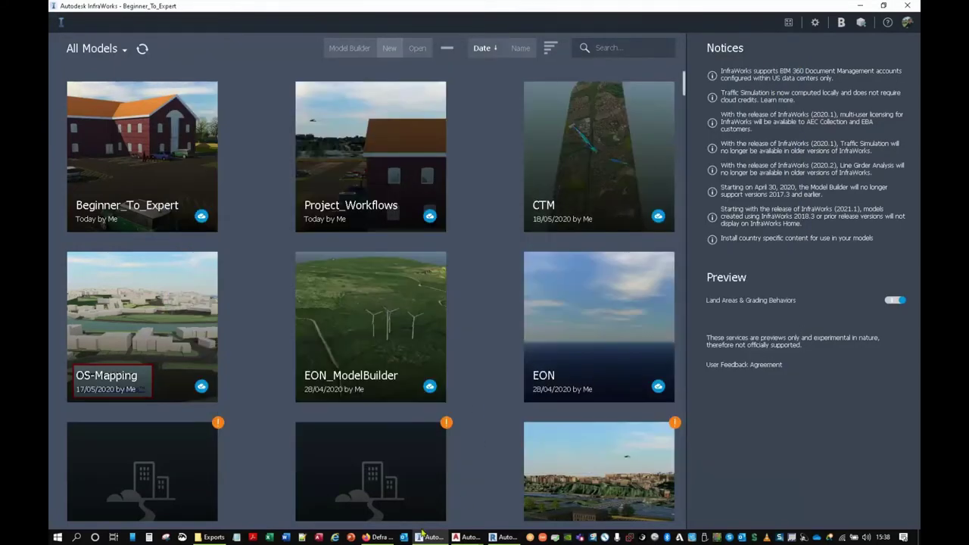
- Switch to Firefox and locate Exeter on the OpenStreetMap map
{"action": "left_click", "coordinate": [379, 537]}
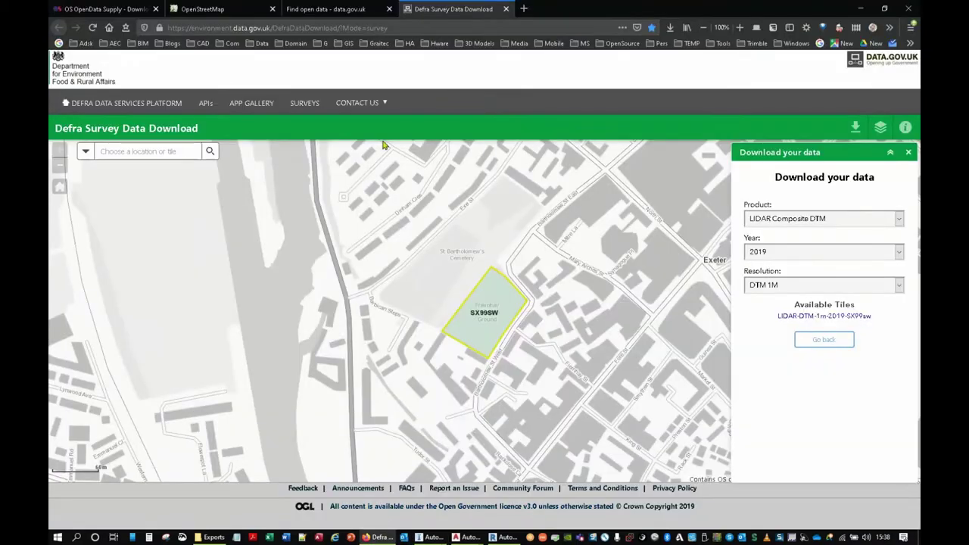
{"action": "left_click", "coordinate": [244, 12]}
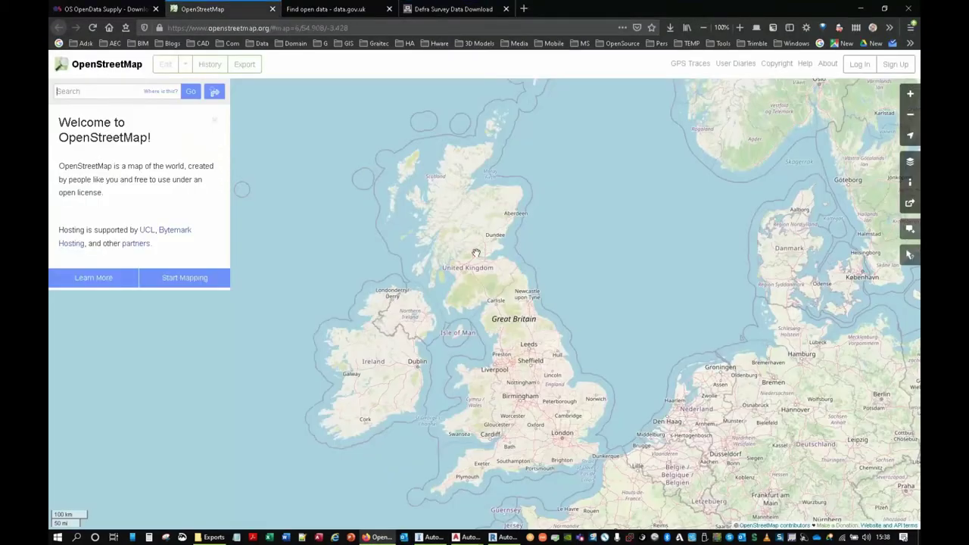
{"action": "scroll", "coordinate": [537, 375], "scroll_direction": "up", "scroll_amount": 3}
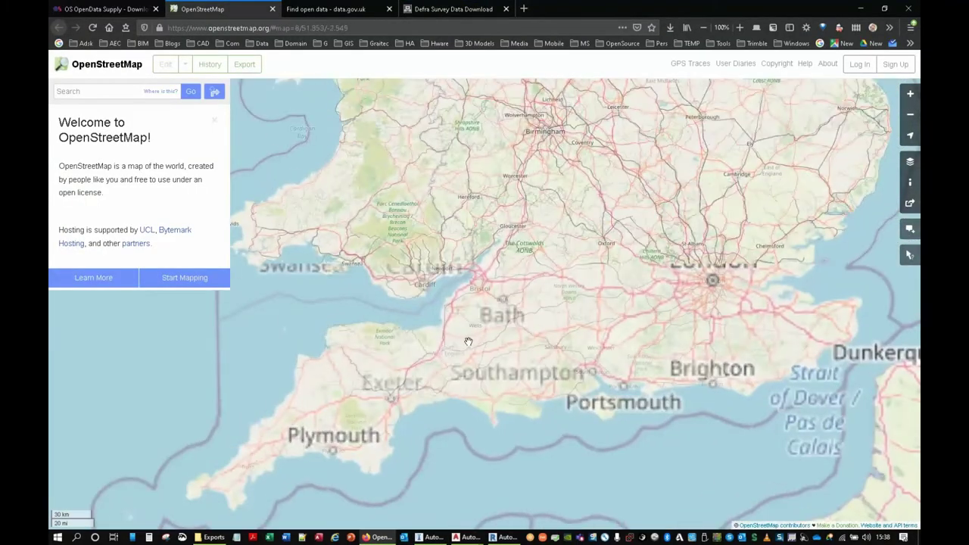
{"action": "scroll", "coordinate": [468, 341], "scroll_direction": "up", "scroll_amount": 2}
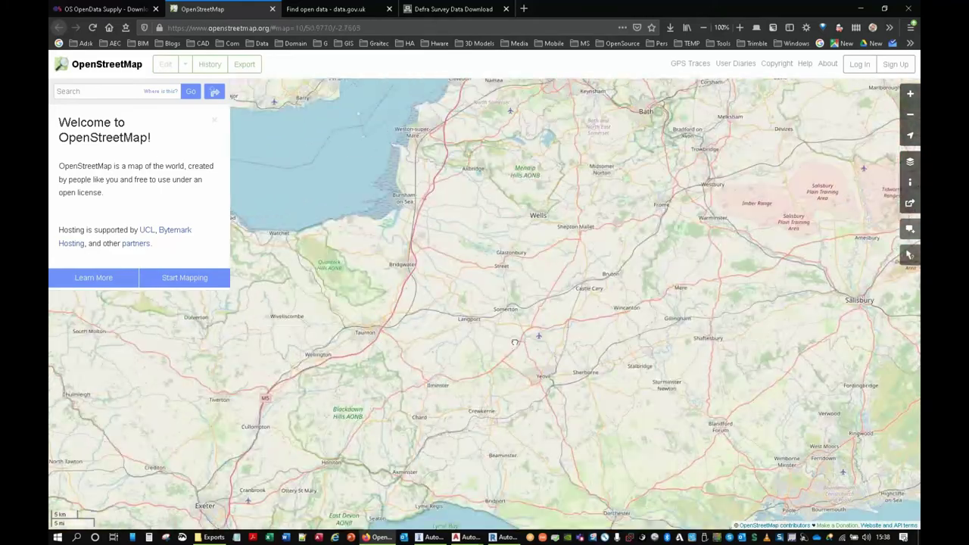
{"action": "left_click_drag", "start_coordinate": [515, 342], "coordinate": [407, 242]}
{"action": "left_click_drag", "start_coordinate": [422, 298], "coordinate": [377, 226]}
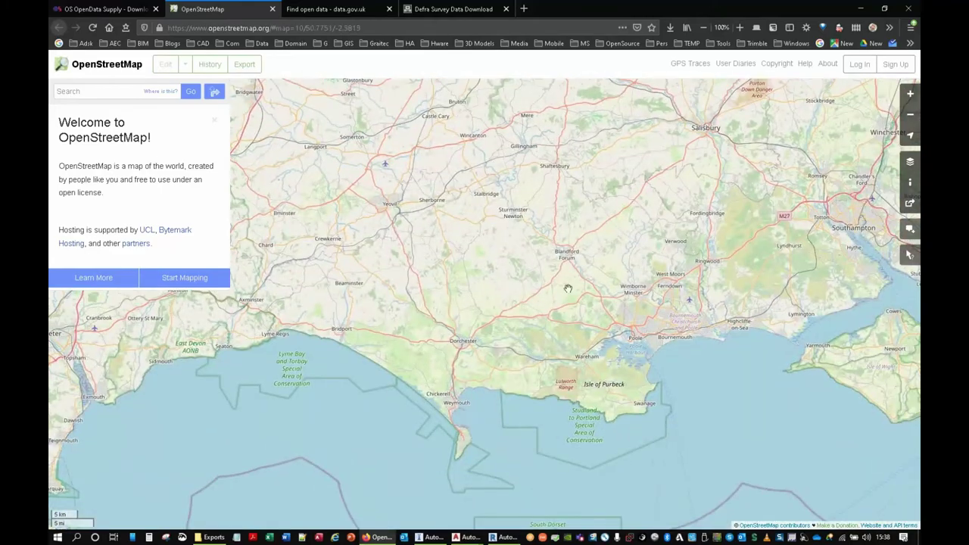
{"action": "left_click_drag", "start_coordinate": [571, 288], "coordinate": [682, 252]}
{"action": "left_click_drag", "start_coordinate": [522, 269], "coordinate": [638, 257]}
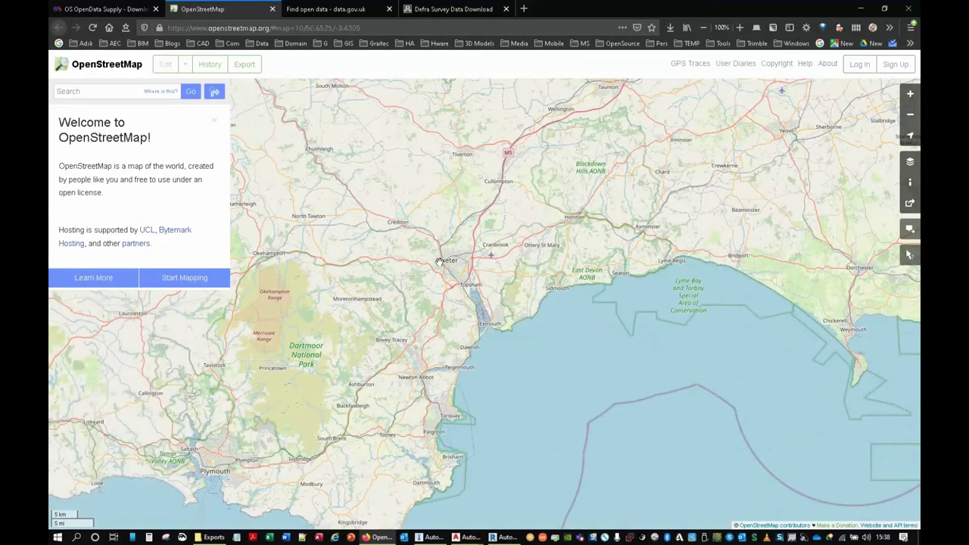
{"action": "scroll", "coordinate": [443, 263], "scroll_direction": "up", "scroll_amount": 4}
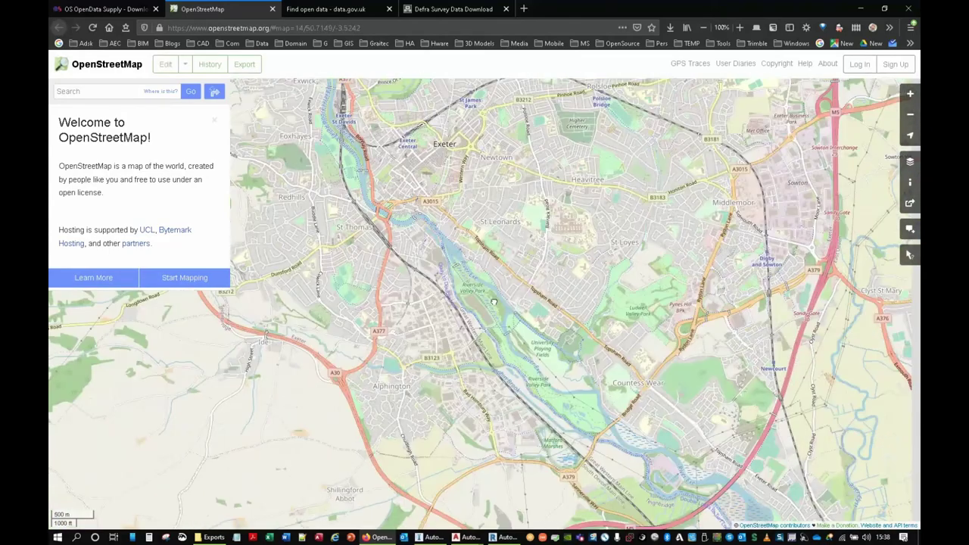
{"action": "left_click_drag", "start_coordinate": [493, 302], "coordinate": [493, 295]}
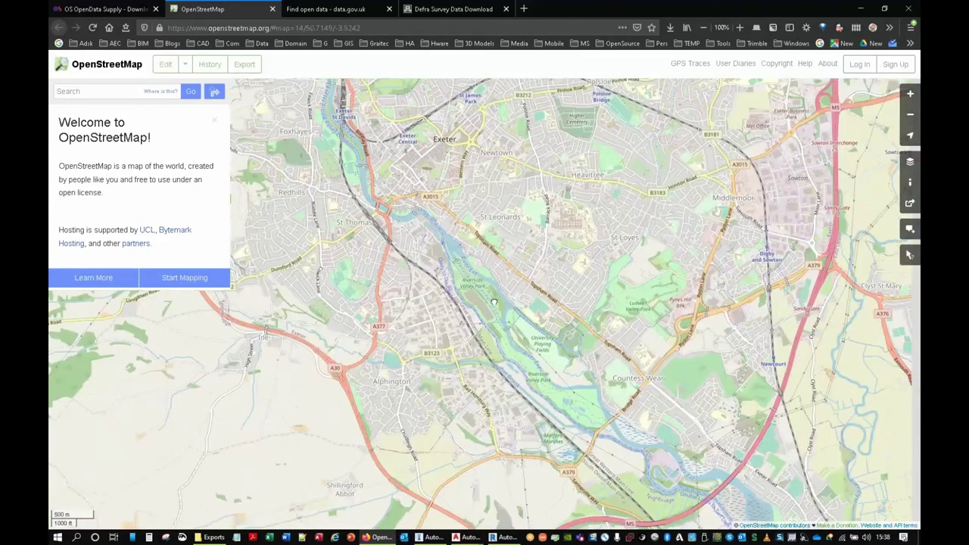
{"action": "left_click_drag", "start_coordinate": [540, 348], "coordinate": [577, 392]}
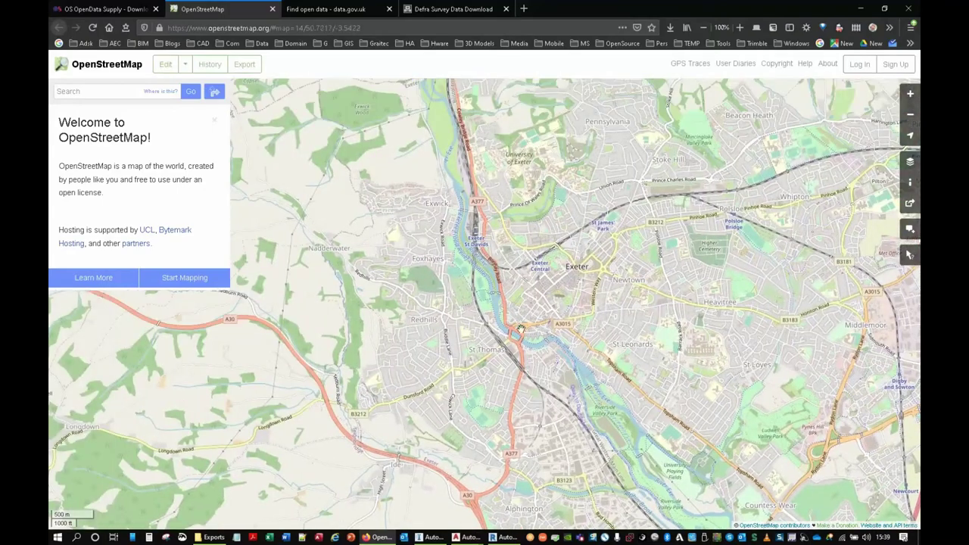
- Examine the street and building detail in OpenStreetMap from Exeter city centre to St David's Church
{"action": "scroll", "coordinate": [492, 311], "scroll_direction": "up", "scroll_amount": 1}
{"action": "scroll", "coordinate": [545, 262], "scroll_direction": "up", "scroll_amount": 1}
{"action": "left_click_drag", "start_coordinate": [584, 254], "coordinate": [486, 281]}
{"action": "scroll", "coordinate": [590, 243], "scroll_direction": "up", "scroll_amount": 1}
{"action": "left_click_drag", "start_coordinate": [523, 318], "coordinate": [472, 325]}
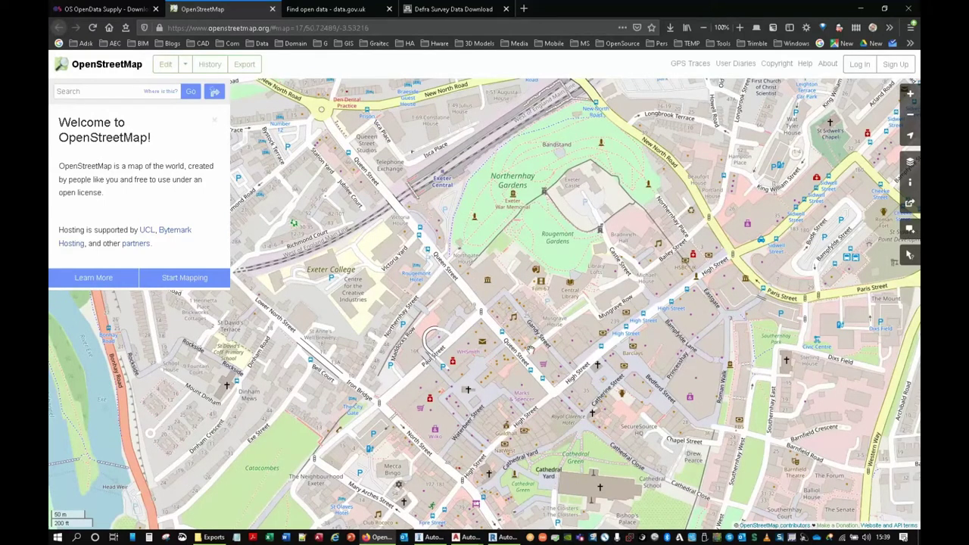
{"action": "scroll", "coordinate": [574, 302], "scroll_direction": "up", "scroll_amount": 1}
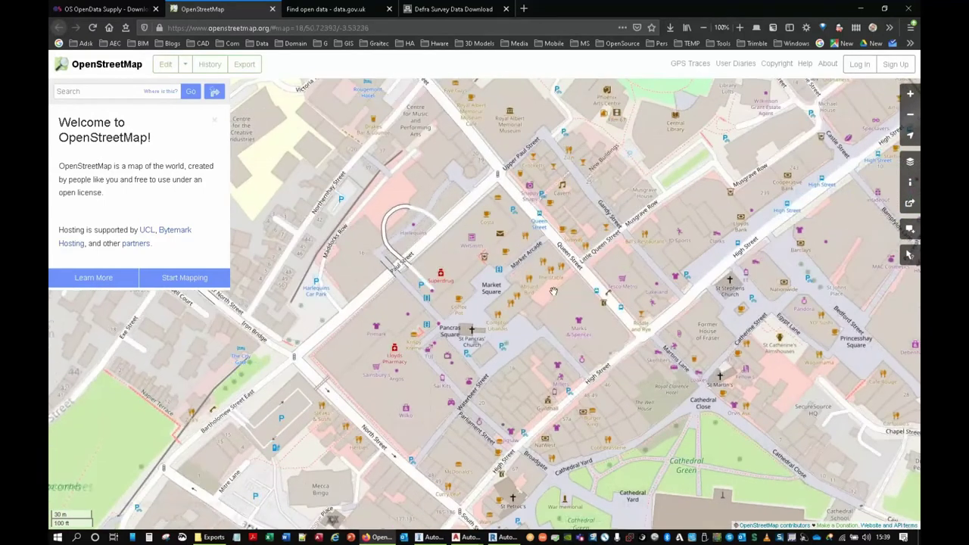
{"action": "left_click_drag", "start_coordinate": [398, 321], "coordinate": [602, 476]}
{"action": "left_click_drag", "start_coordinate": [440, 250], "coordinate": [596, 451]}
{"action": "left_click_drag", "start_coordinate": [442, 234], "coordinate": [643, 367]}
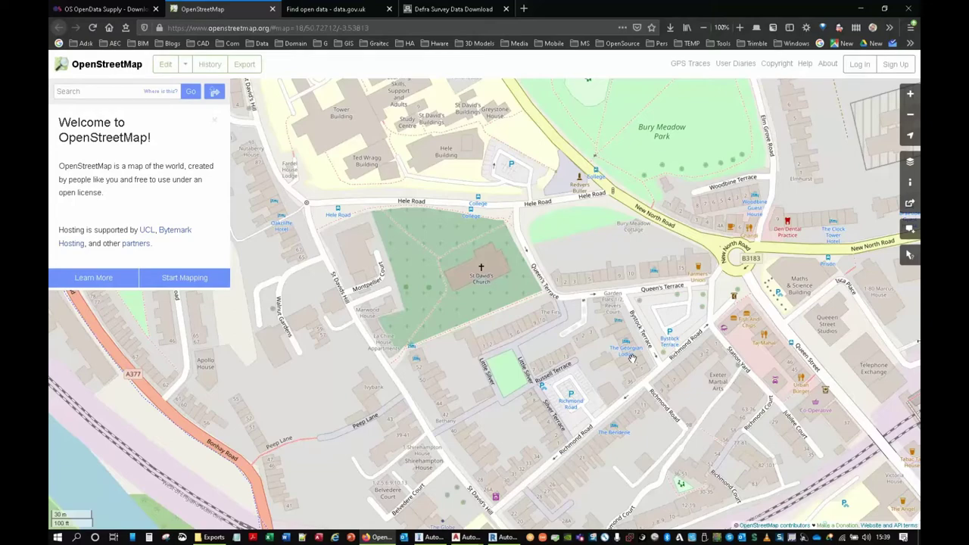
- Examine the OpenStreetMap building coverage around Tiverton and Sampford Peverell
{"action": "scroll", "coordinate": [632, 358], "scroll_direction": "down", "scroll_amount": 6}
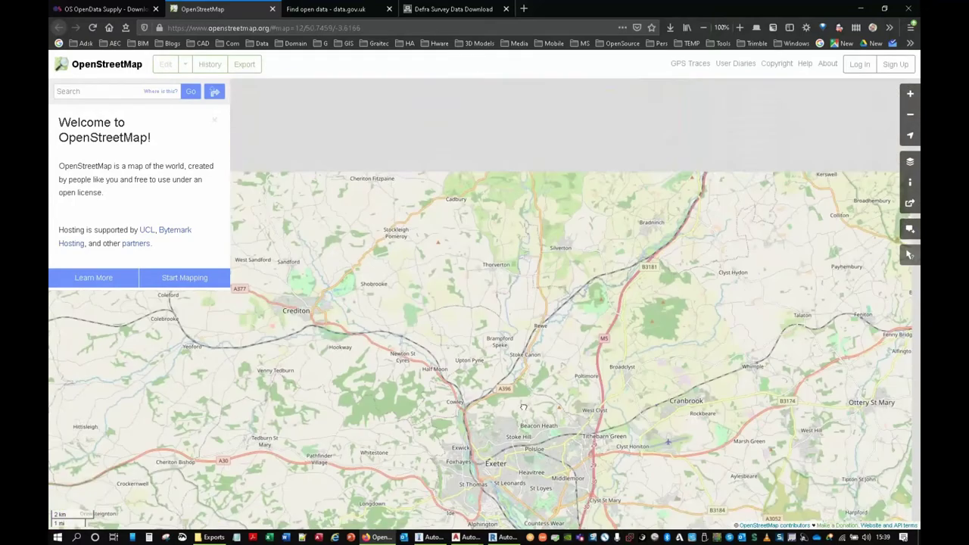
{"action": "left_click_drag", "start_coordinate": [524, 407], "coordinate": [514, 427]}
{"action": "left_click_drag", "start_coordinate": [562, 190], "coordinate": [501, 304]}
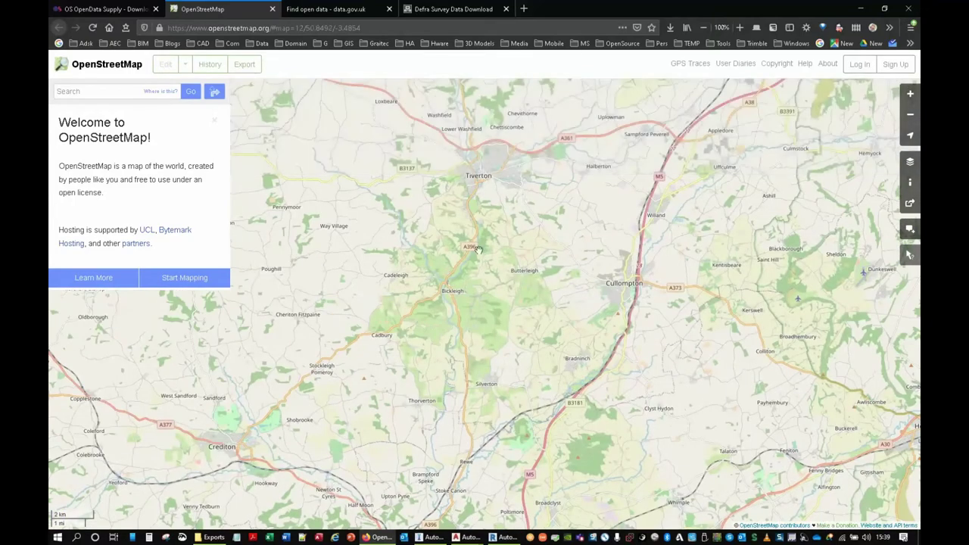
{"action": "left_click_drag", "start_coordinate": [529, 231], "coordinate": [531, 265]}
{"action": "scroll", "coordinate": [532, 265], "scroll_direction": "up", "scroll_amount": 5}
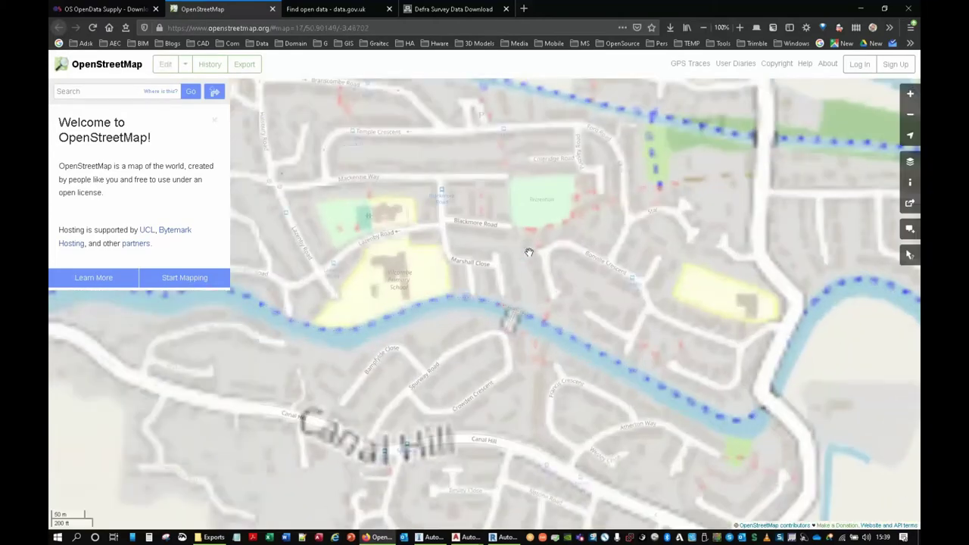
{"action": "scroll", "coordinate": [532, 257], "scroll_direction": "down", "scroll_amount": 2}
{"action": "scroll", "coordinate": [532, 257], "scroll_direction": "down", "scroll_amount": 2}
{"action": "left_click_drag", "start_coordinate": [612, 233], "coordinate": [556, 335]}
{"action": "left_click_drag", "start_coordinate": [642, 292], "coordinate": [433, 387]}
{"action": "scroll", "coordinate": [577, 374], "scroll_direction": "up", "scroll_amount": 4}
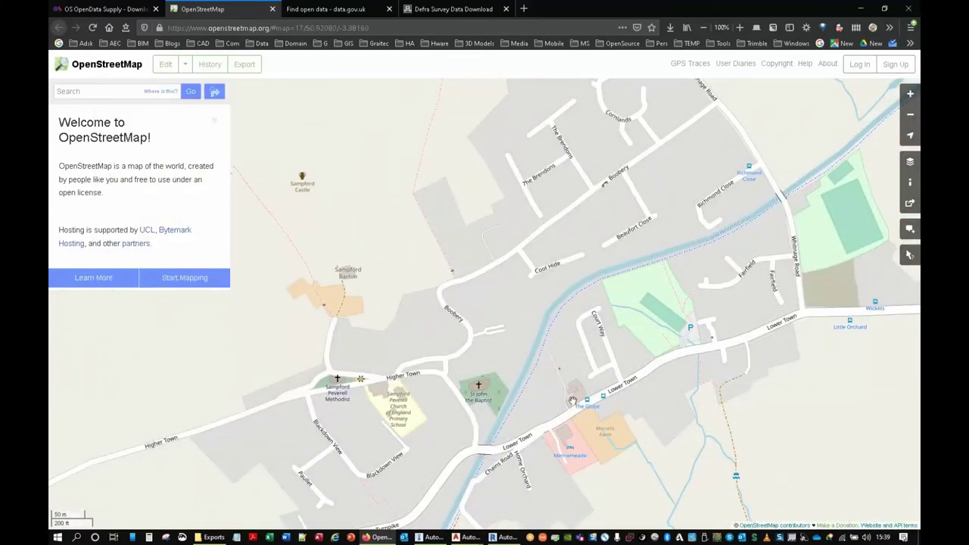
{"action": "left_click_drag", "start_coordinate": [652, 348], "coordinate": [550, 330]}
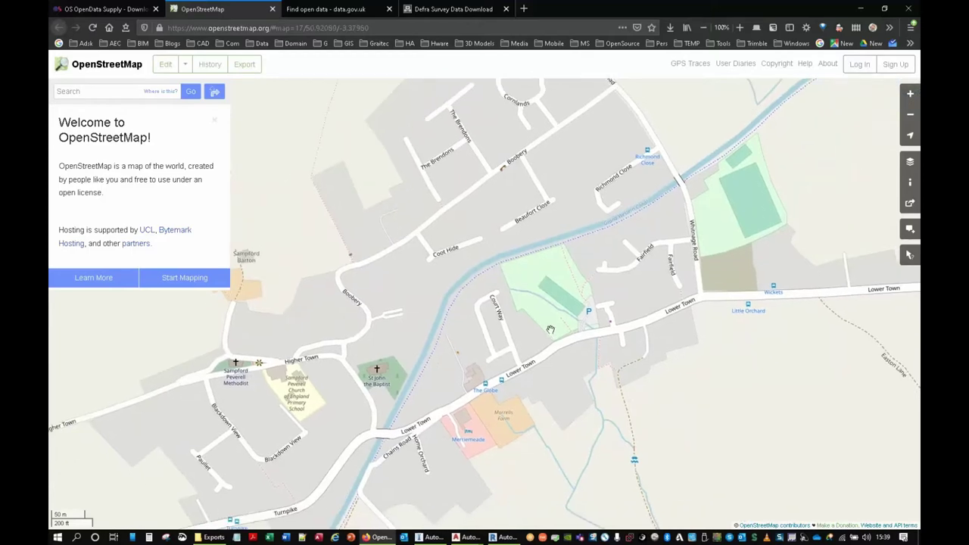
{"action": "left_click_drag", "start_coordinate": [537, 179], "coordinate": [558, 335]}
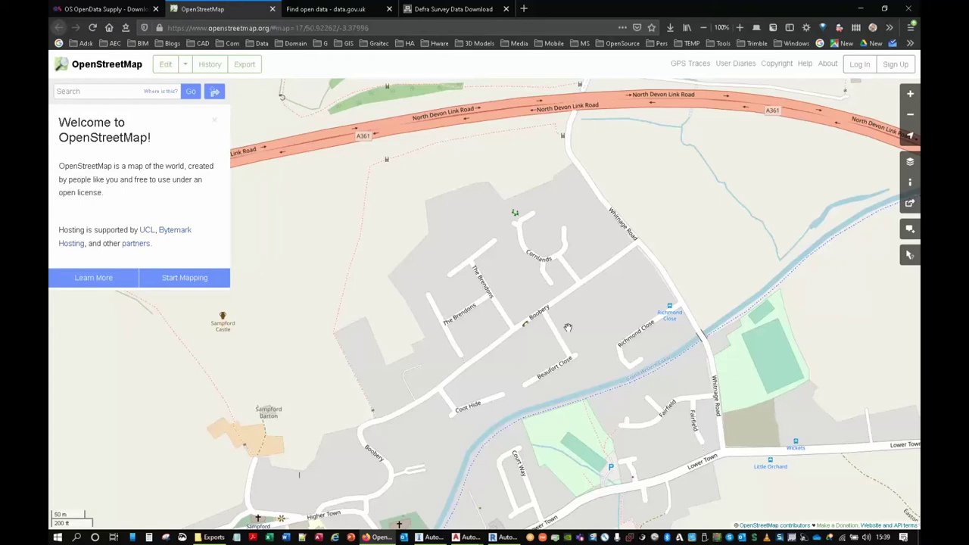
{"action": "scroll", "coordinate": [560, 329], "scroll_direction": "down", "scroll_amount": 2}
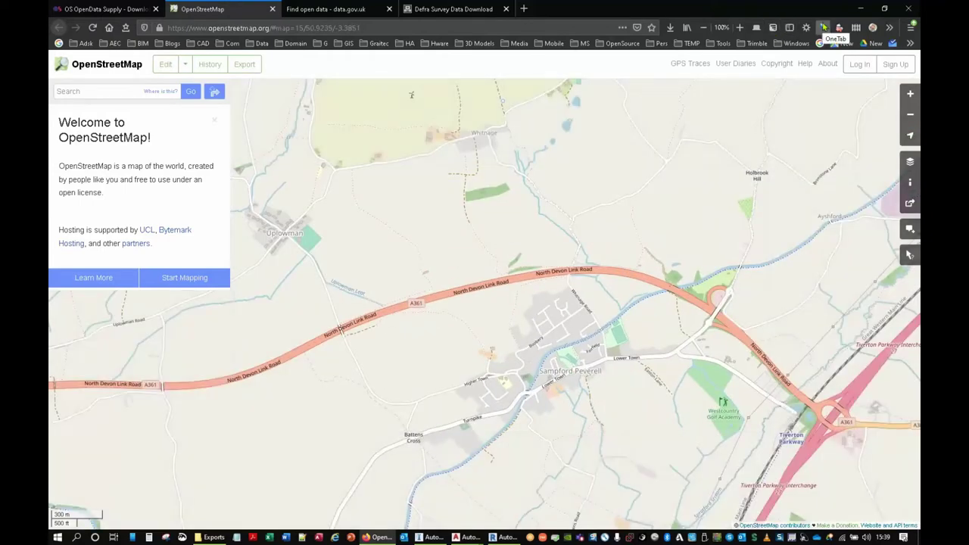
- View the data.gov.uk Find open data page and review the supply formats offered for the vector OS Open Map - Local product
{"action": "left_click", "coordinate": [331, 8]}
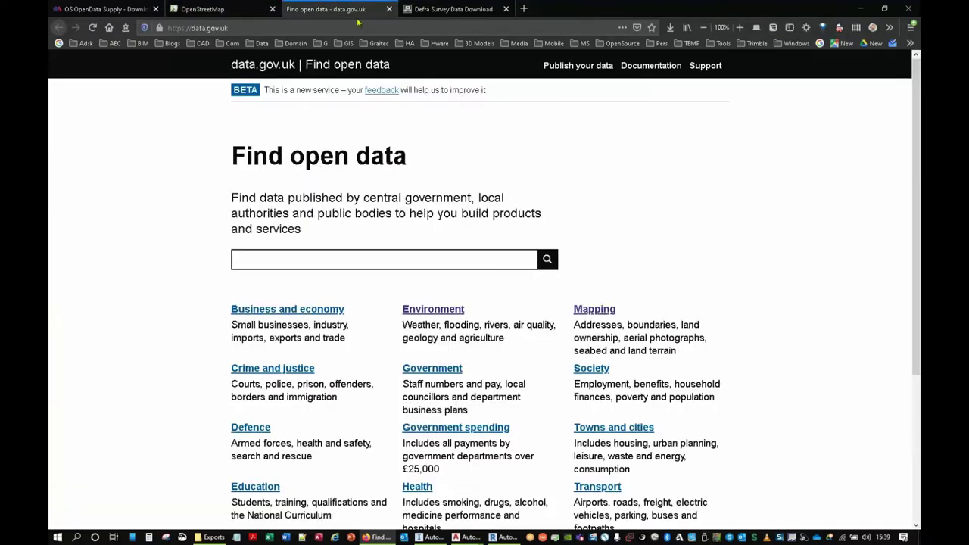
{"action": "left_click", "coordinate": [133, 9]}
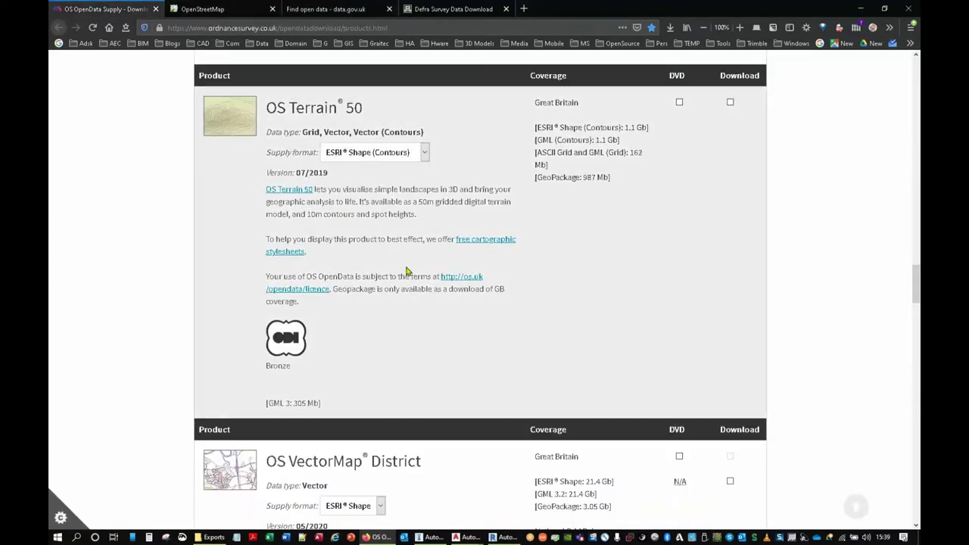
{"action": "scroll", "coordinate": [407, 269], "scroll_direction": "up", "scroll_amount": 15}
{"action": "scroll", "coordinate": [407, 269], "scroll_direction": "up", "scroll_amount": 3}
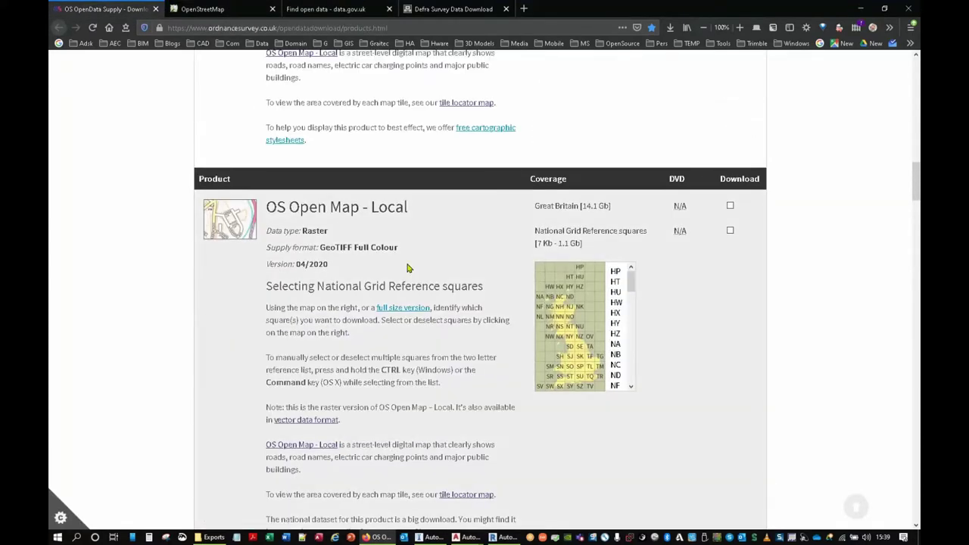
{"action": "scroll", "coordinate": [378, 241], "scroll_direction": "up", "scroll_amount": 3}
{"action": "scroll", "coordinate": [378, 241], "scroll_direction": "up", "scroll_amount": 3}
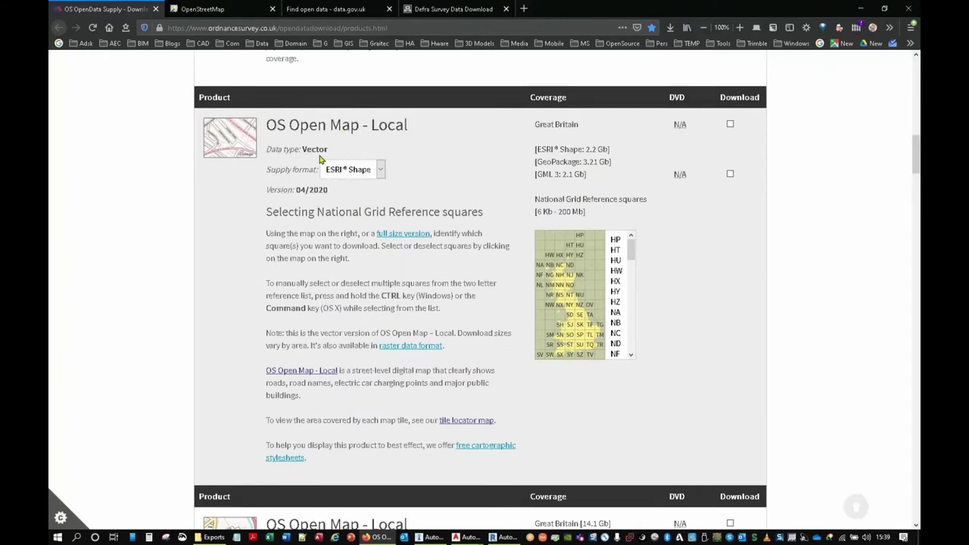
{"action": "left_click", "coordinate": [381, 171]}
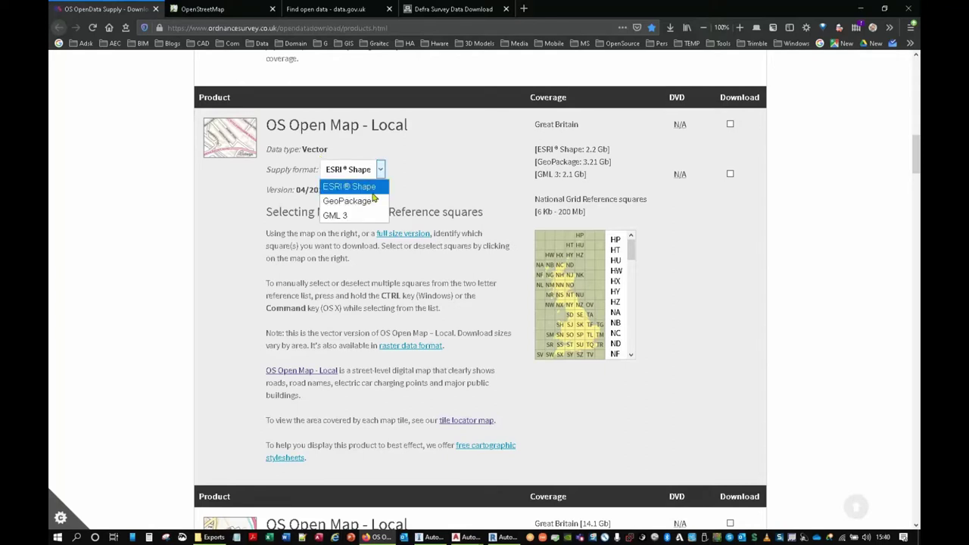
{"action": "left_click", "coordinate": [559, 358]}
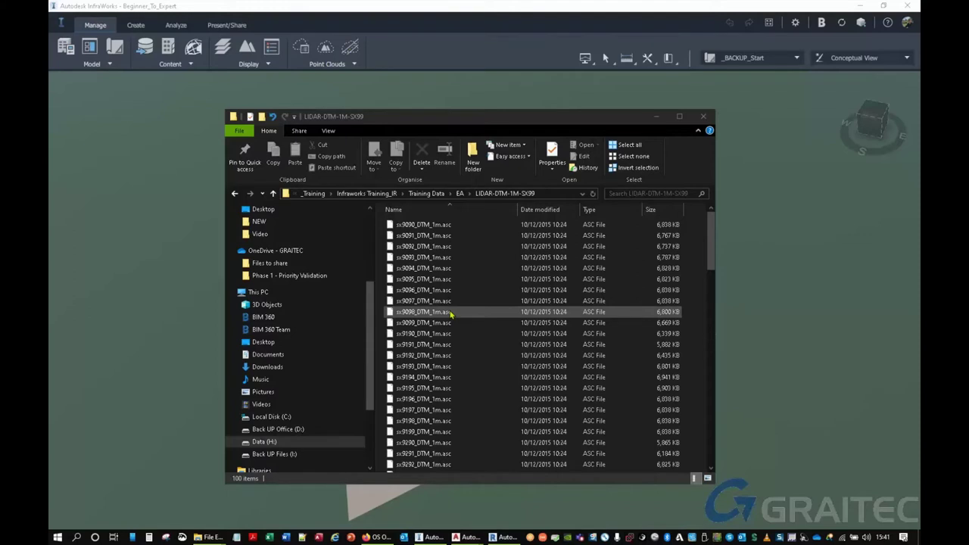
- Add sx9192_DTM_1m.asc from the LIDAR-DTM-1M-SX99 folder to the InfraWorks model as terrain and set its coordinate system to OSGB1936.NationalGrid
{"action": "left_click", "coordinate": [423, 355]}
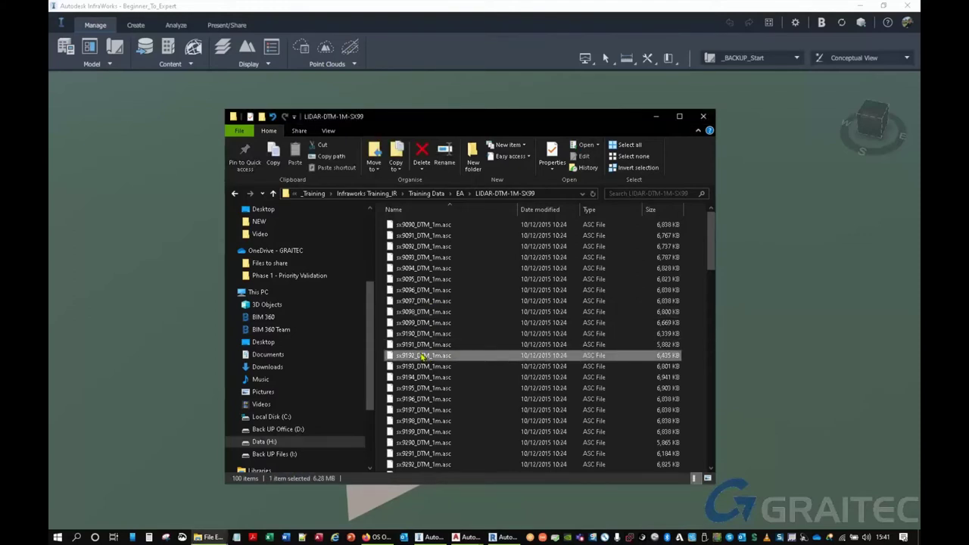
{"action": "left_click_drag", "start_coordinate": [422, 356], "coordinate": [144, 343]}
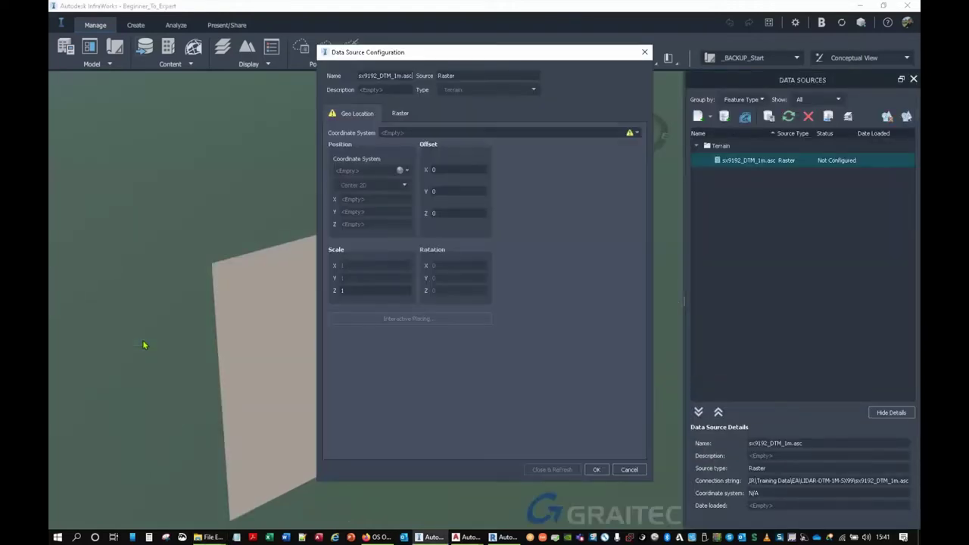
{"action": "left_click", "coordinate": [638, 134]}
{"action": "left_click", "coordinate": [649, 153]}
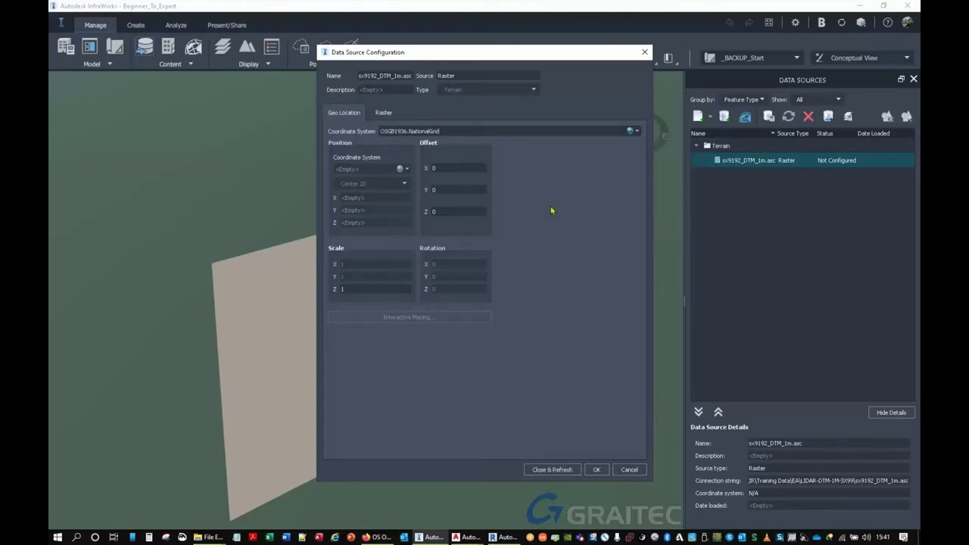
- Clip the terrain raster to the model extent, set its no-data value to -9999, and close and refresh the data source
{"action": "left_click", "coordinate": [383, 113]}
{"action": "left_click", "coordinate": [332, 130]}
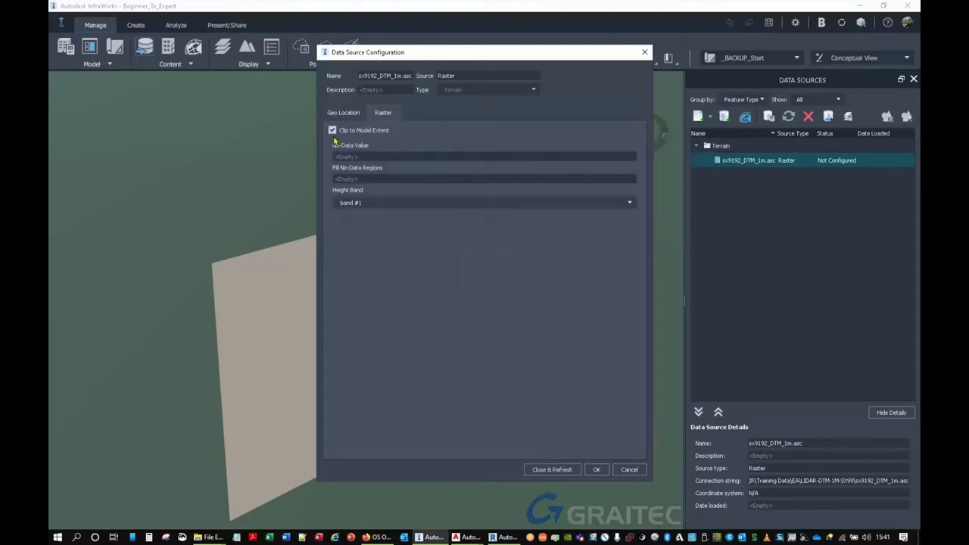
{"action": "left_click", "coordinate": [358, 157]}
{"action": "type", "text": "-9999"}
{"action": "left_click", "coordinate": [552, 469]}
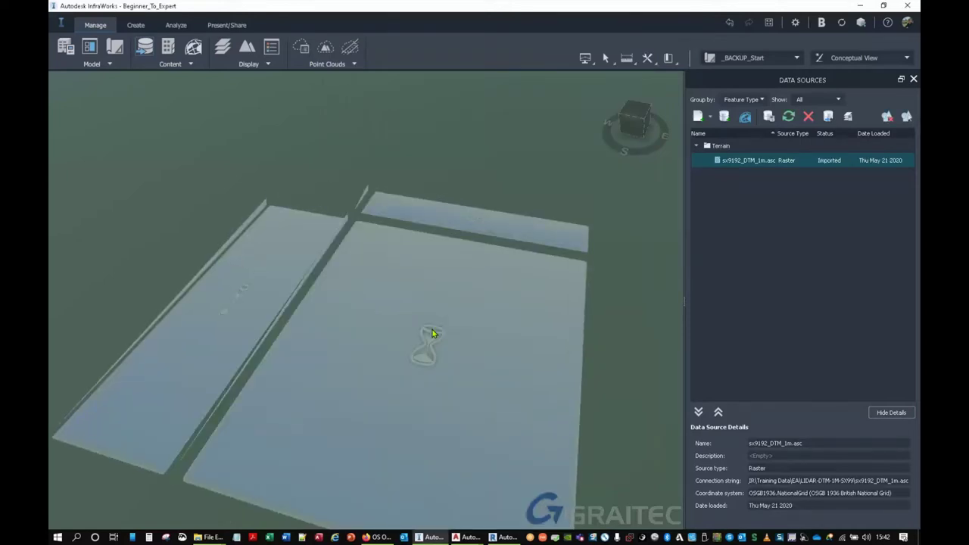
- Inspect the imported terrain and connect a Bing Maps data source named imagery at tile level 17
{"action": "left_click_drag", "start_coordinate": [290, 331], "coordinate": [423, 331]}
{"action": "scroll", "coordinate": [327, 359], "scroll_direction": "up", "scroll_amount": 1}
{"action": "scroll", "coordinate": [328, 360], "scroll_direction": "up", "scroll_amount": 3}
{"action": "left_click_drag", "start_coordinate": [328, 360], "coordinate": [362, 336]}
{"action": "middle_click_drag", "start_coordinate": [362, 336], "coordinate": [391, 317]}
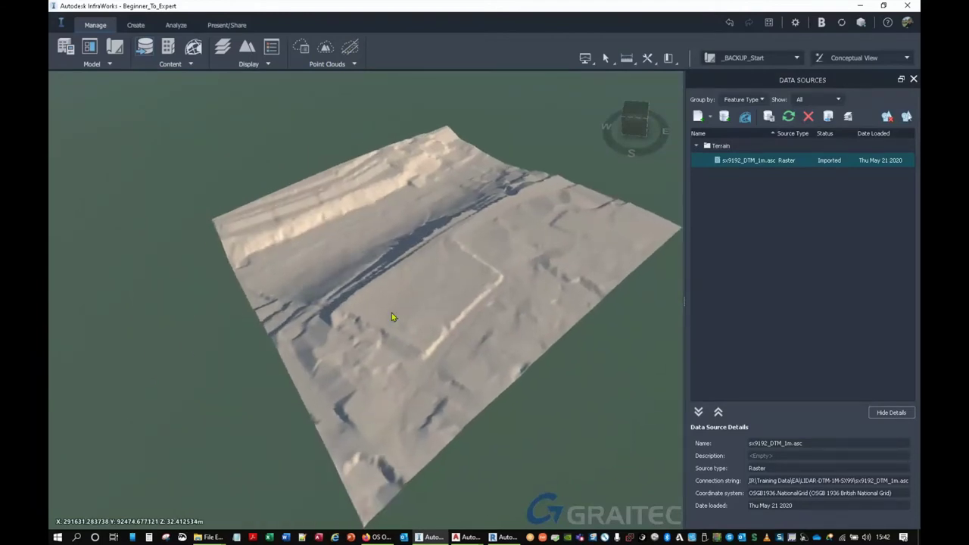
{"action": "left_click", "coordinate": [724, 117]}
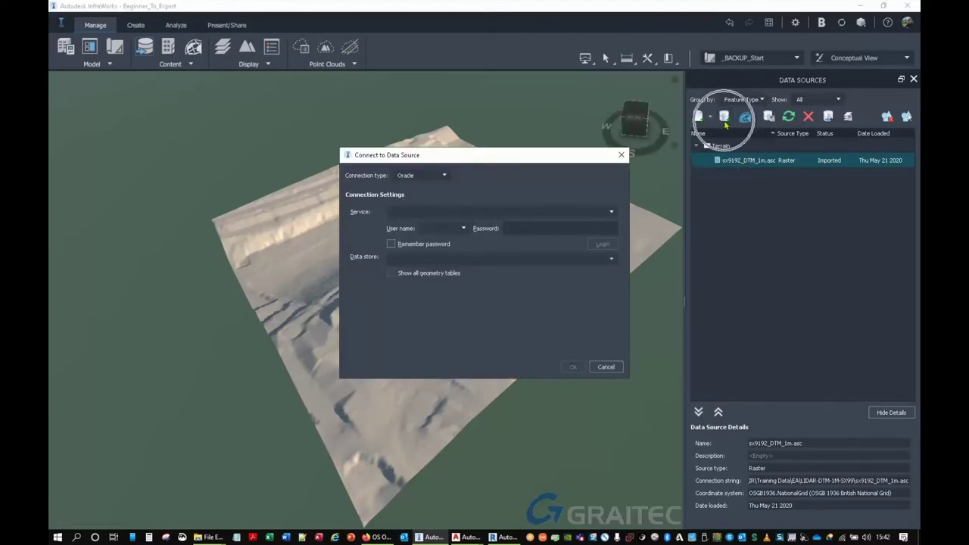
{"action": "left_click", "coordinate": [428, 179]}
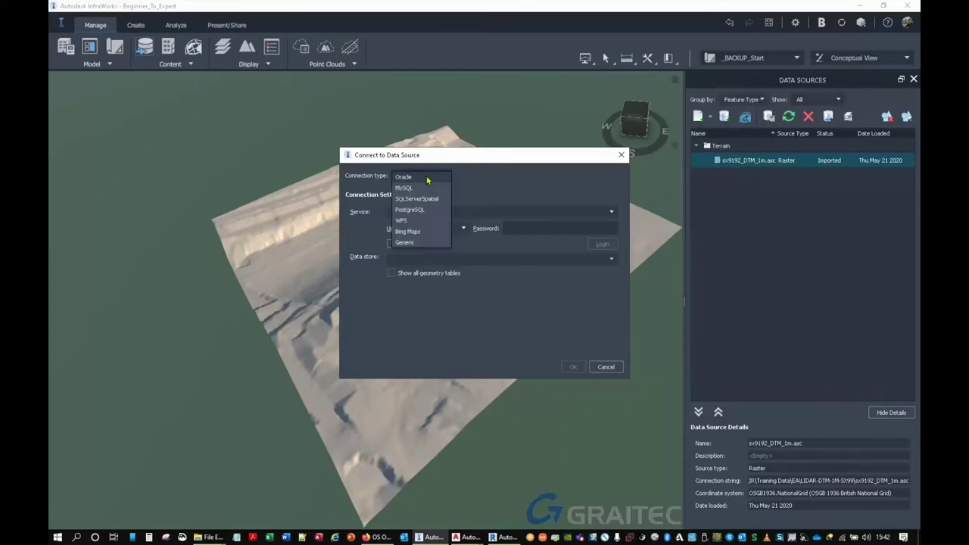
{"action": "left_click", "coordinate": [422, 233]}
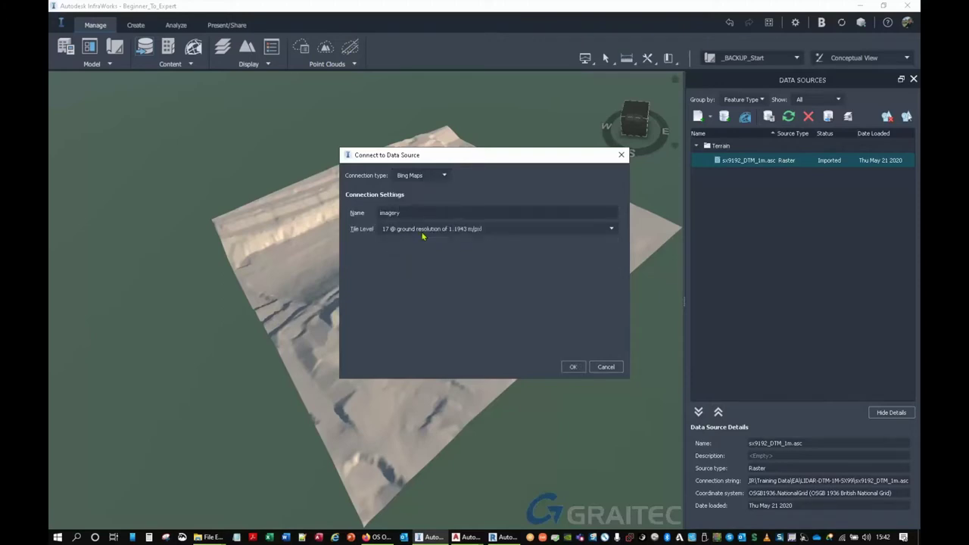
{"action": "left_click", "coordinate": [573, 367]}
{"action": "left_click", "coordinate": [558, 404]}
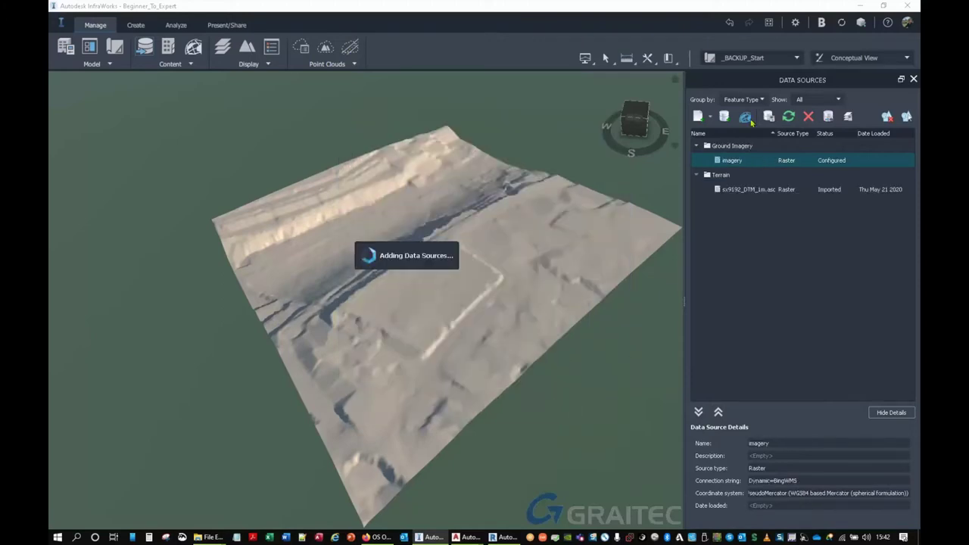
- Refresh the imagery data source and inspect the aerial imagery draped over the terrain from several angles
{"action": "left_click", "coordinate": [788, 116]}
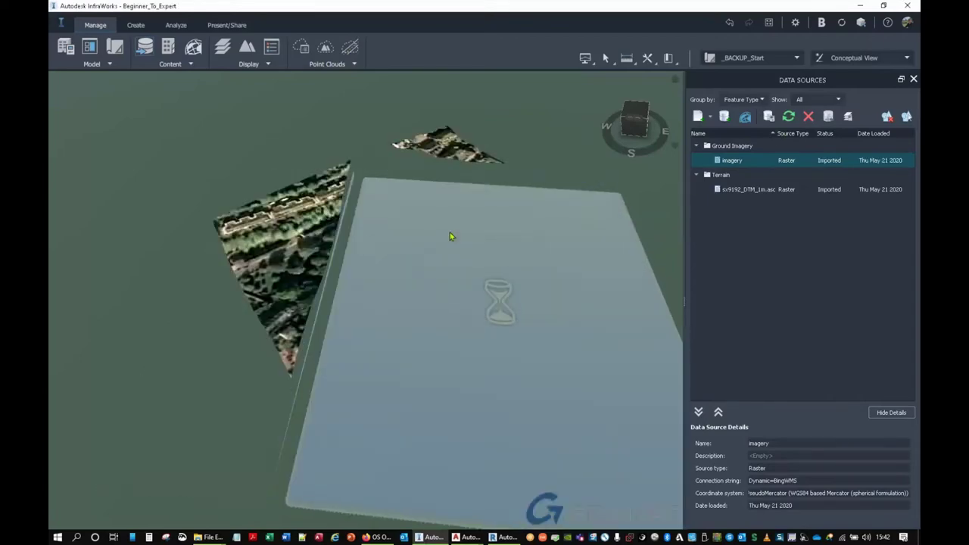
{"action": "left_click_drag", "start_coordinate": [316, 251], "coordinate": [385, 217]}
{"action": "scroll", "coordinate": [333, 281], "scroll_direction": "up", "scroll_amount": 6}
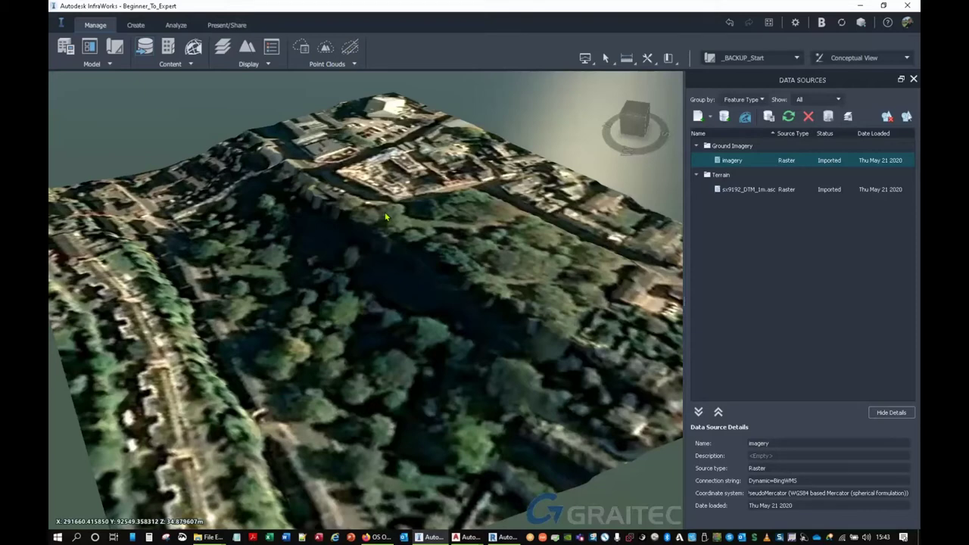
{"action": "scroll", "coordinate": [431, 208], "scroll_direction": "down", "scroll_amount": 3}
{"action": "left_click_drag", "start_coordinate": [450, 278], "coordinate": [483, 331]}
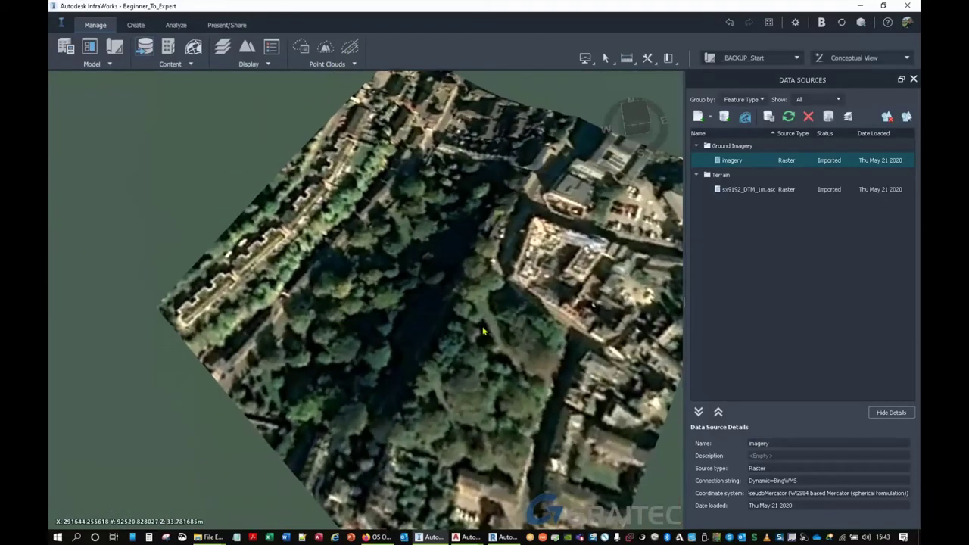
{"action": "middle_click_drag", "start_coordinate": [483, 331], "coordinate": [374, 238]}
{"action": "left_click_drag", "start_coordinate": [318, 232], "coordinate": [454, 239]}
{"action": "scroll", "coordinate": [313, 338], "scroll_direction": "up", "scroll_amount": 4}
{"action": "left_click_drag", "start_coordinate": [379, 338], "coordinate": [310, 398]}
{"action": "scroll", "coordinate": [276, 179], "scroll_direction": "down", "scroll_amount": 2}
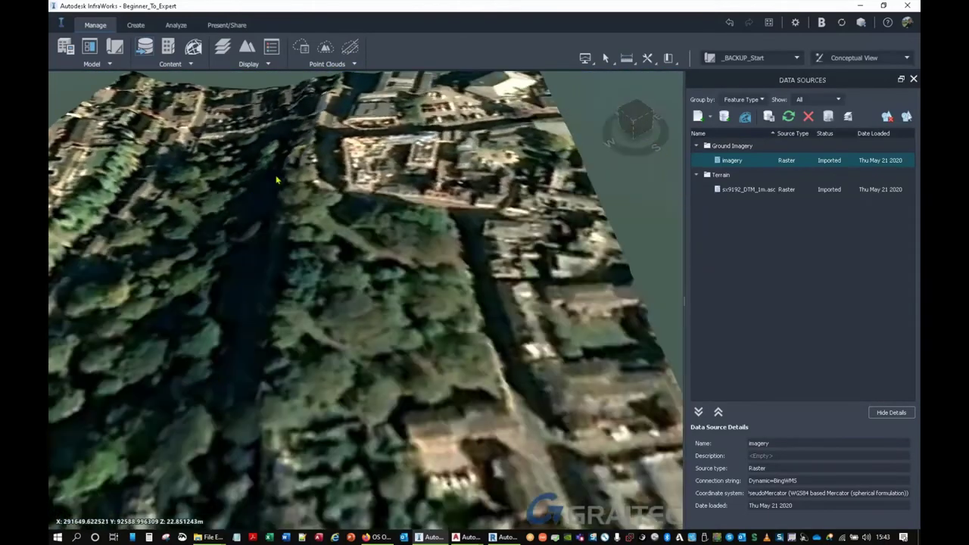
{"action": "scroll", "coordinate": [354, 260], "scroll_direction": "down", "scroll_amount": 2}
{"action": "left_click_drag", "start_coordinate": [354, 260], "coordinate": [287, 368]}
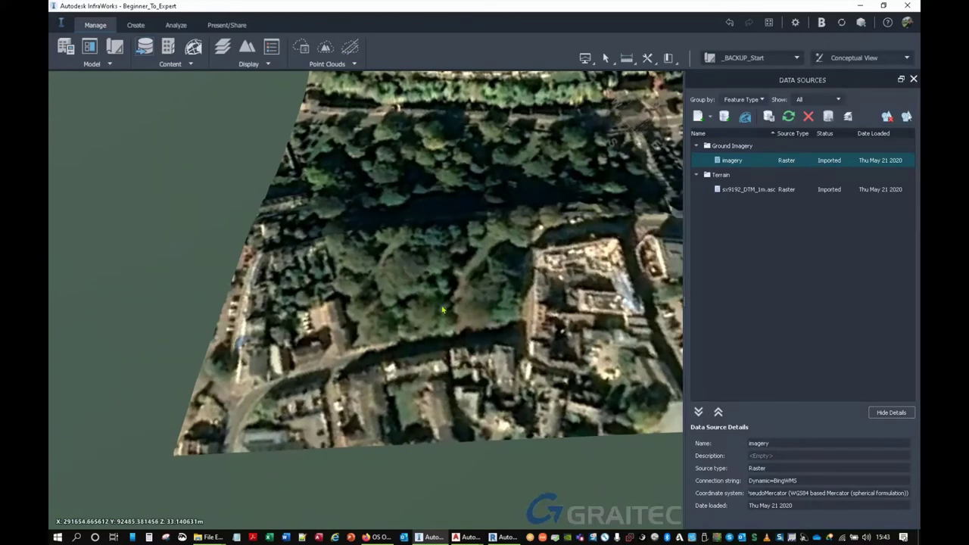
{"action": "scroll", "coordinate": [483, 329], "scroll_direction": "up", "scroll_amount": 2}
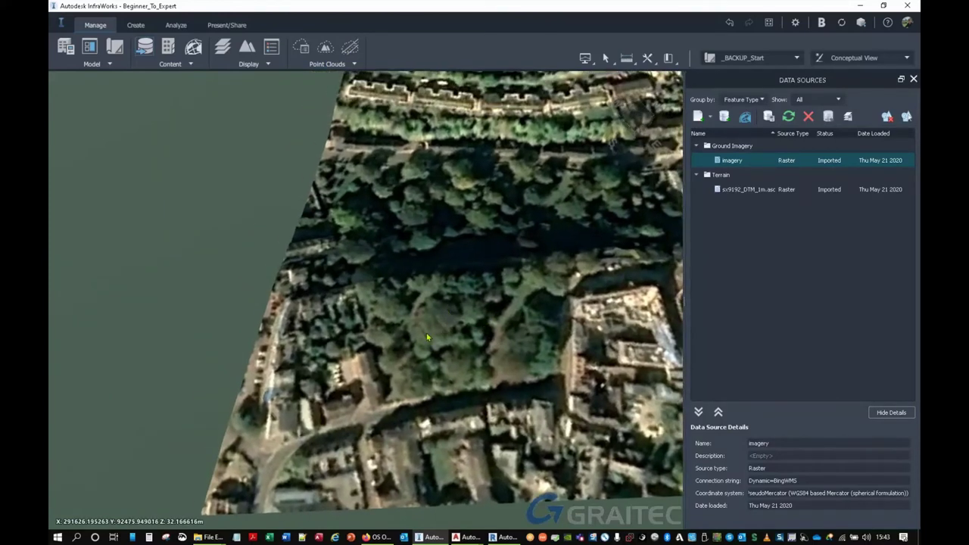
{"action": "left_click_drag", "start_coordinate": [426, 333], "coordinate": [447, 333]}
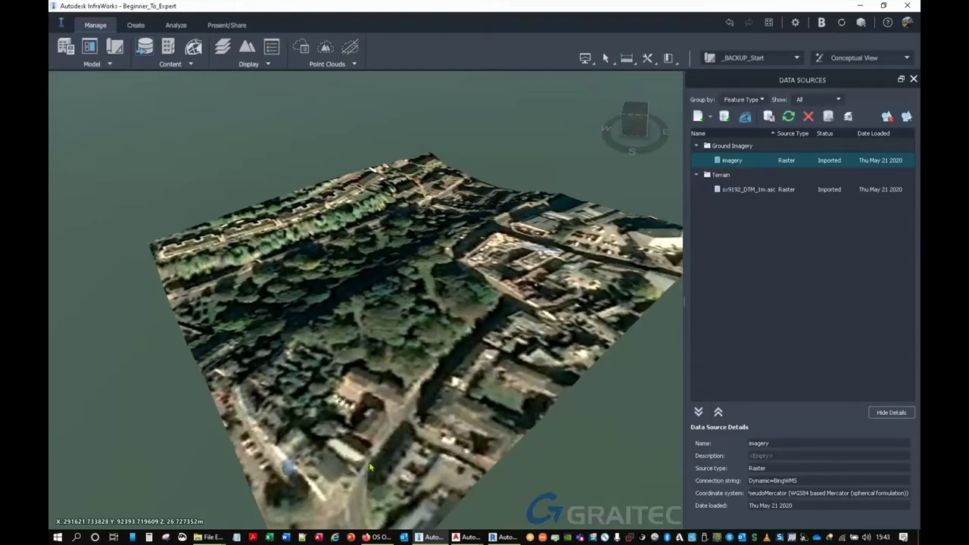
- Add Layout.shp from the Exports folder to the InfraWorks model and set its feature type to Coverage Areas
{"action": "left_click", "coordinate": [221, 537]}
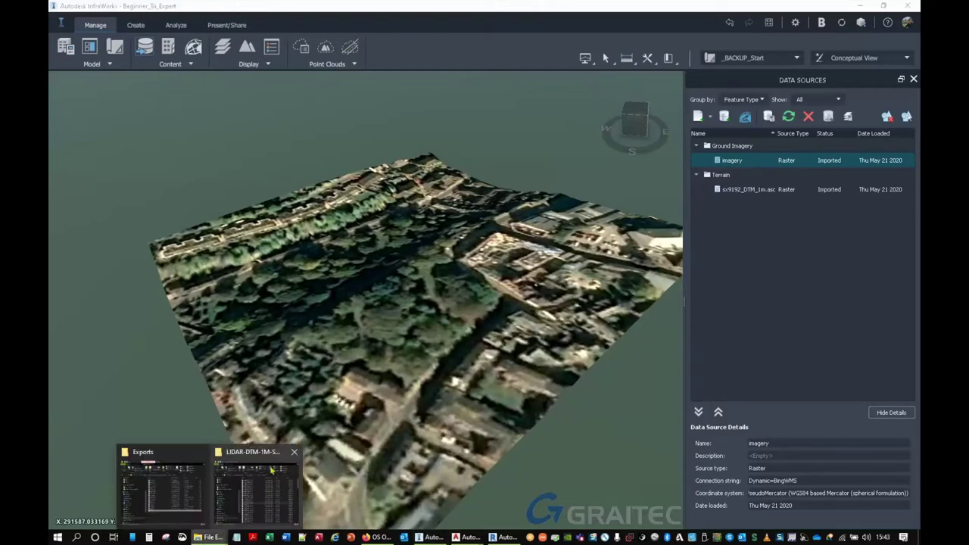
{"action": "left_click", "coordinate": [163, 487]}
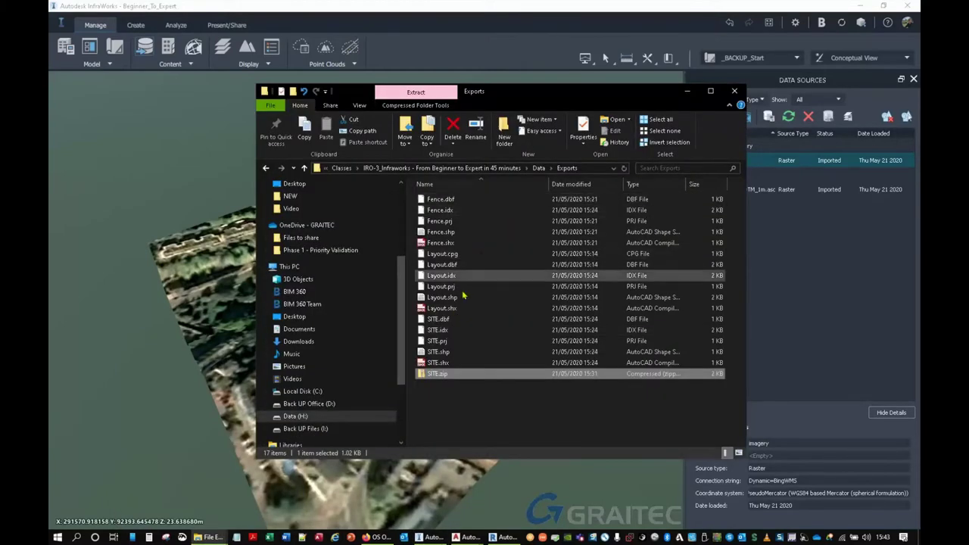
{"action": "left_click_drag", "start_coordinate": [452, 302], "coordinate": [202, 281]}
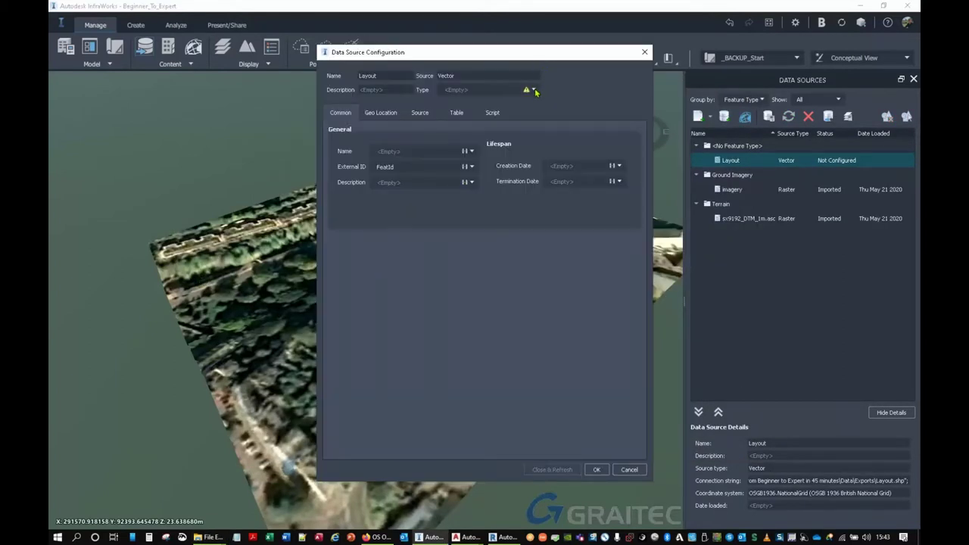
{"action": "left_click", "coordinate": [533, 89]}
{"action": "left_click", "coordinate": [478, 120]}
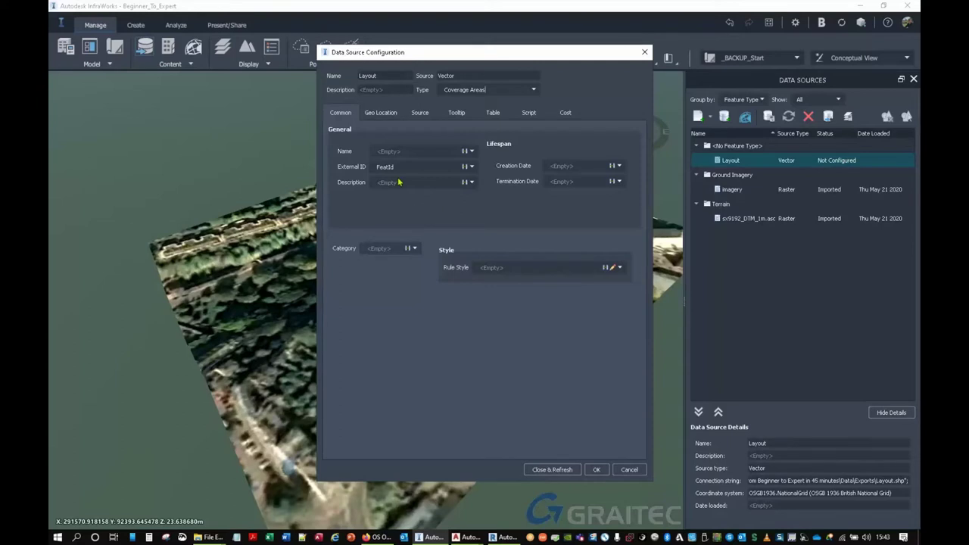
- Map the Layout source's description to LAYER, review its coordinate system and draping option, and close and refresh the data source
{"action": "left_click", "coordinate": [470, 183]}
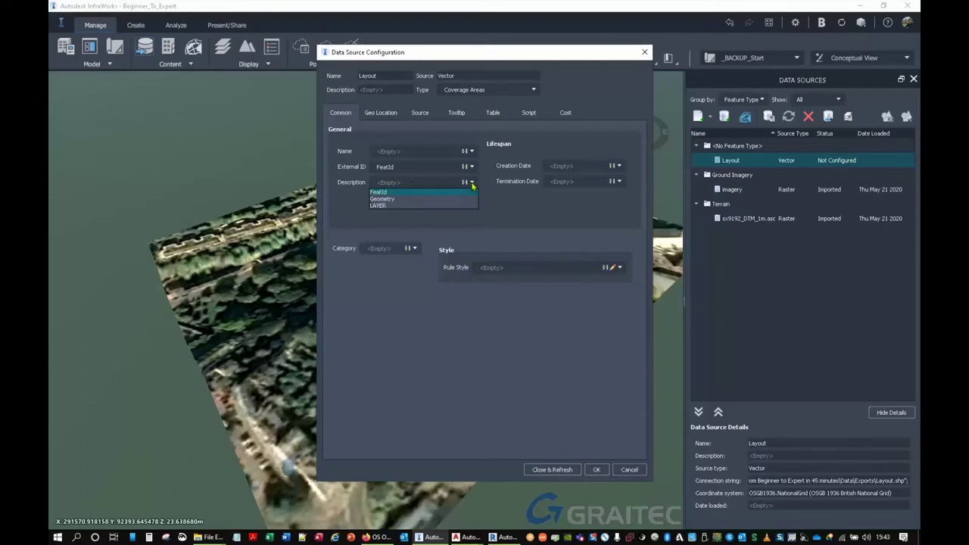
{"action": "left_click", "coordinate": [387, 208]}
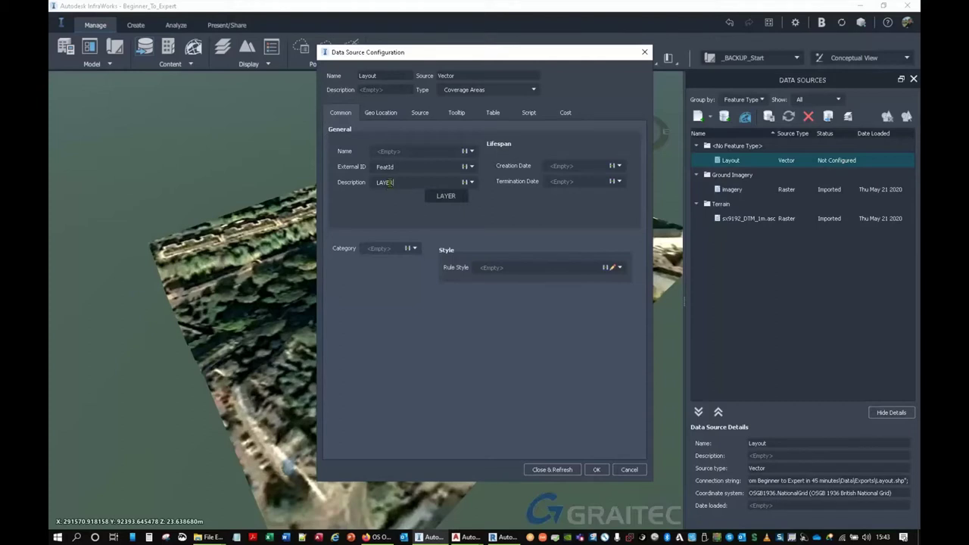
{"action": "left_click", "coordinate": [381, 113]}
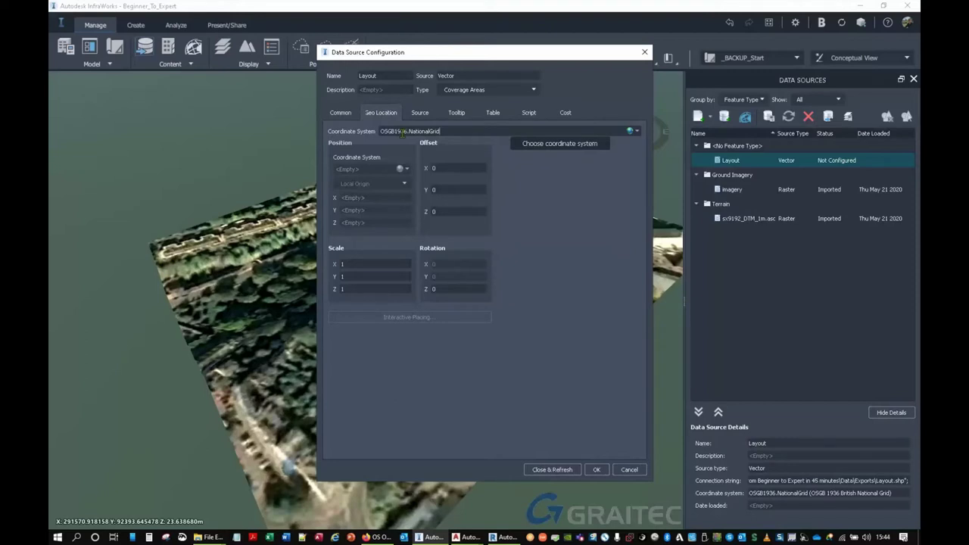
{"action": "left_click", "coordinate": [419, 114]}
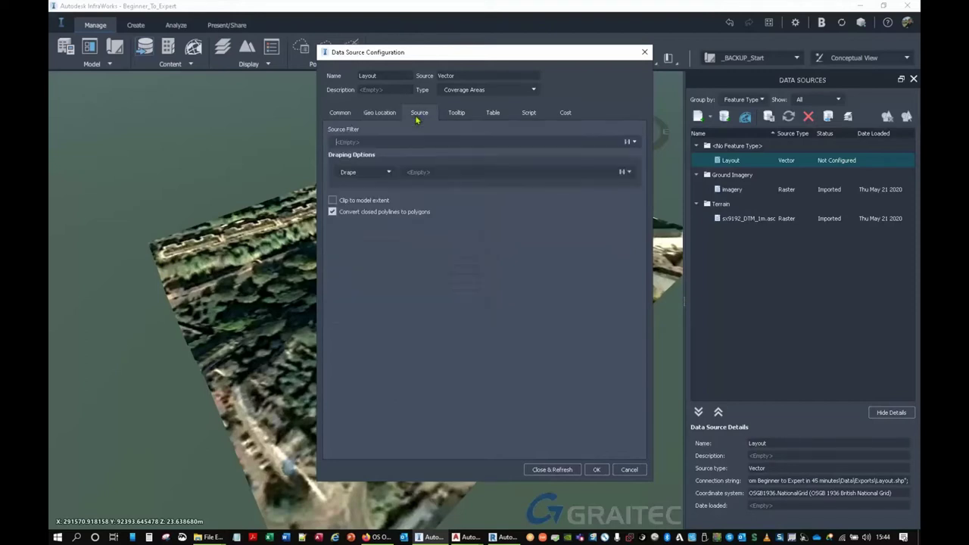
{"action": "left_click", "coordinate": [348, 173]}
{"action": "left_click", "coordinate": [546, 467]}
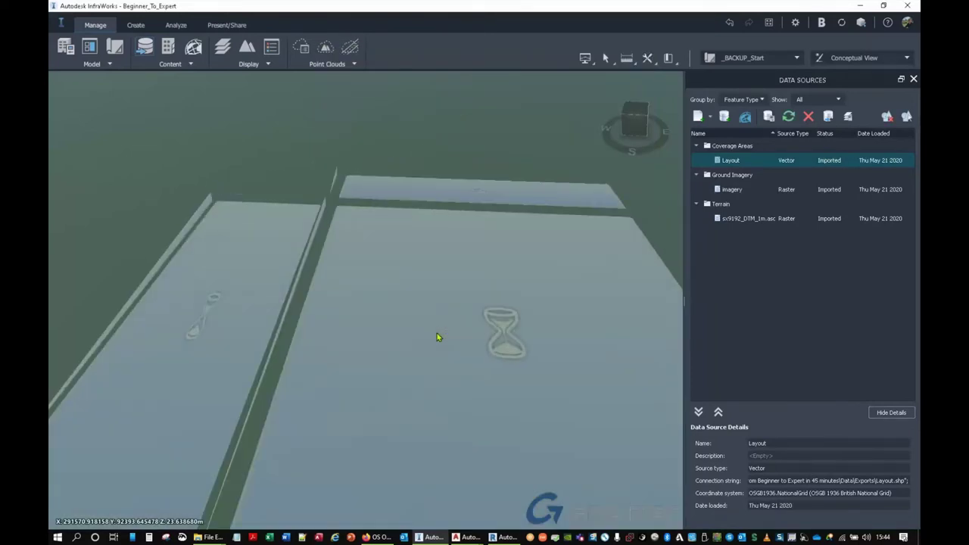
- Examine the imported coverage areas on the site and check the description of each one
{"action": "left_click_drag", "start_coordinate": [260, 291], "coordinate": [410, 283]}
{"action": "scroll", "coordinate": [405, 279], "scroll_direction": "up", "scroll_amount": 1}
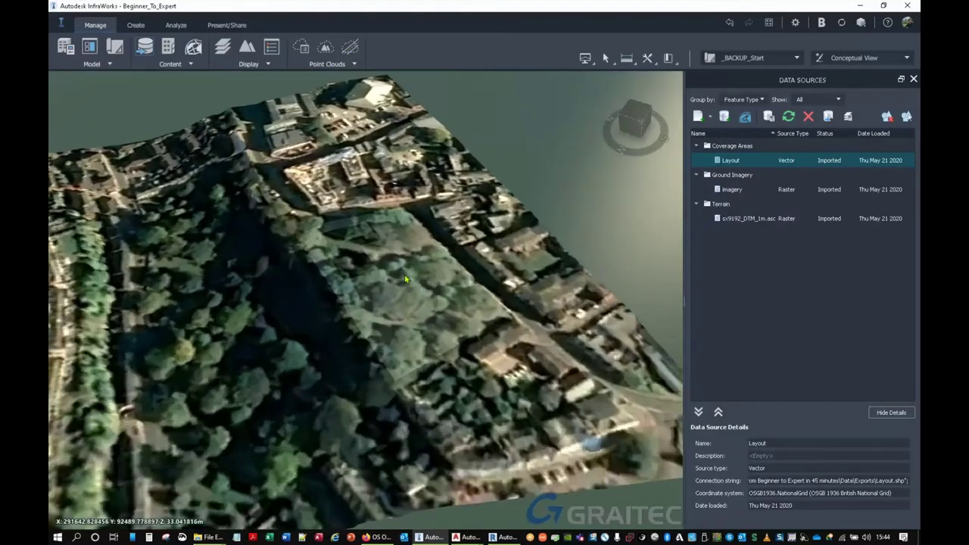
{"action": "left_click", "coordinate": [397, 285]}
{"action": "scroll", "coordinate": [333, 241], "scroll_direction": "down", "scroll_amount": 2}
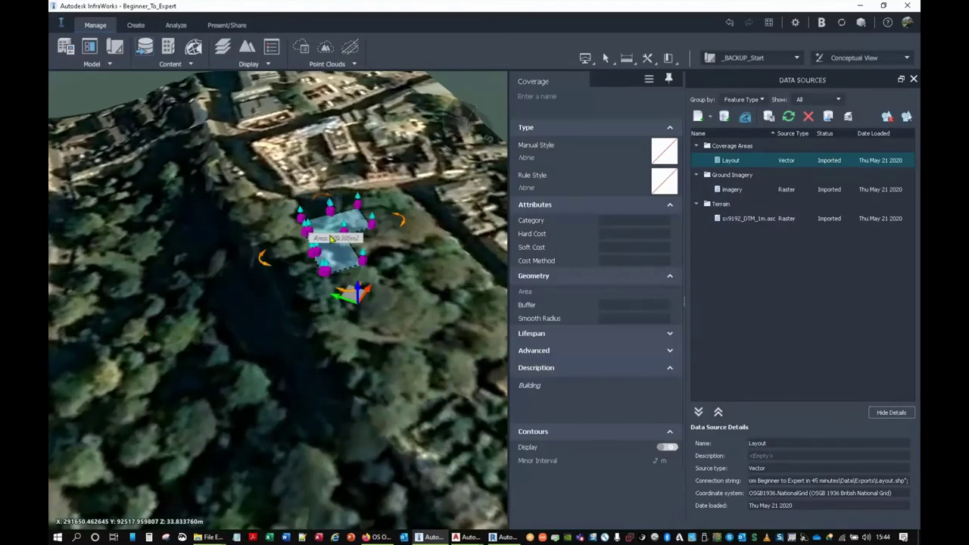
{"action": "left_click", "coordinate": [346, 307]}
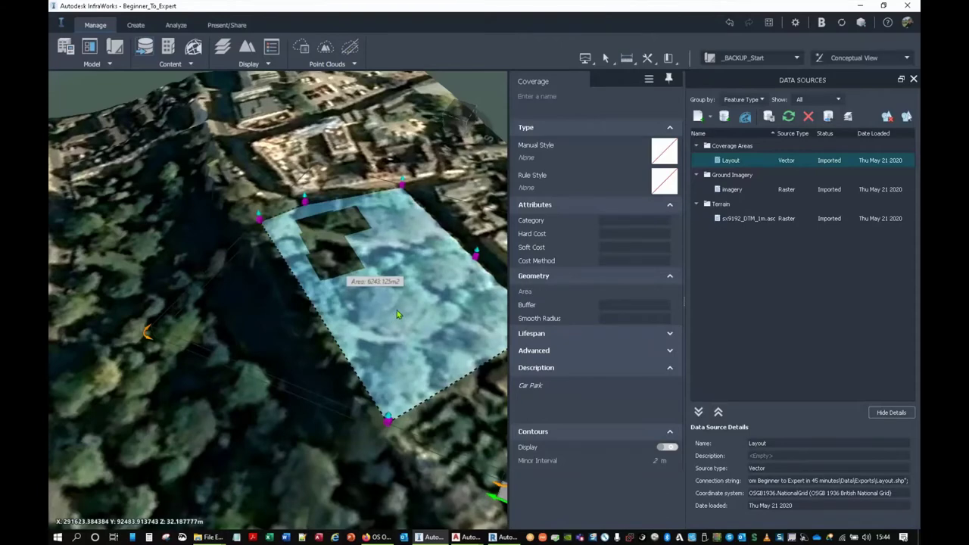
{"action": "middle_click_drag", "start_coordinate": [398, 314], "coordinate": [268, 311]}
{"action": "left_click", "coordinate": [400, 262]}
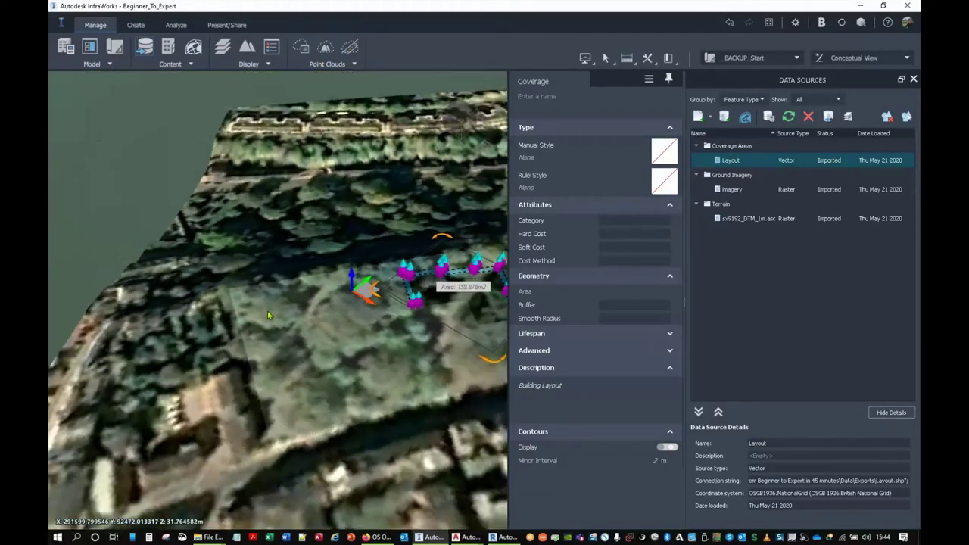
{"action": "middle_click_drag", "start_coordinate": [231, 346], "coordinate": [128, 295]}
{"action": "left_click", "coordinate": [295, 450]}
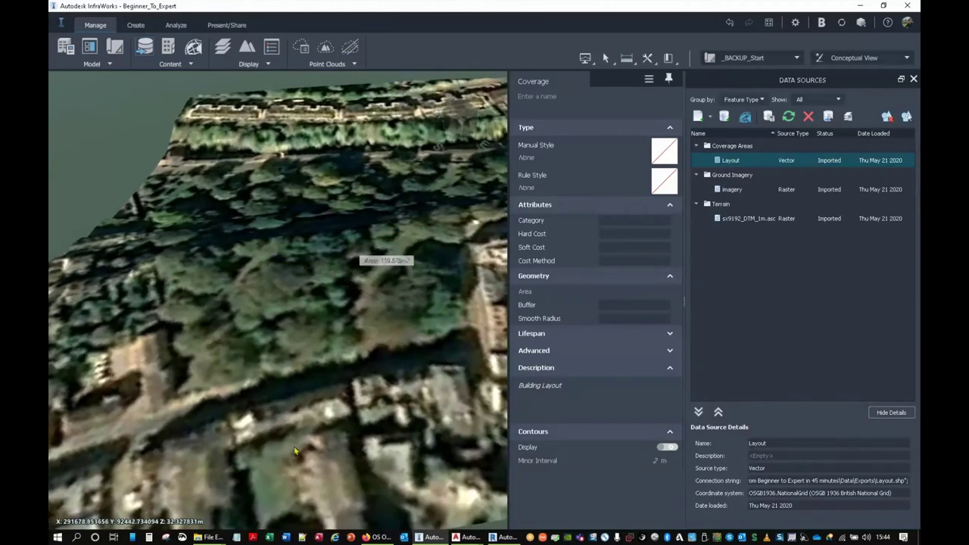
{"action": "left_click", "coordinate": [296, 452]}
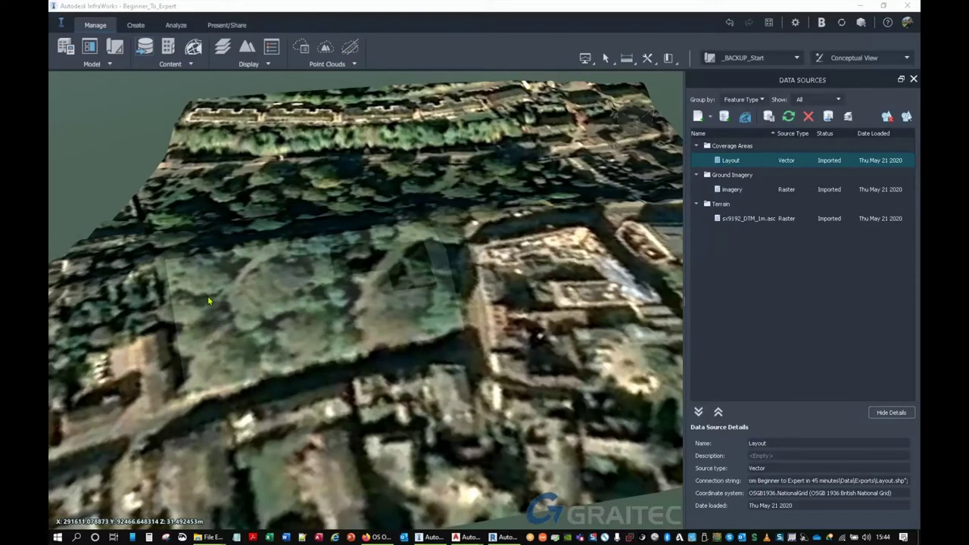
{"action": "middle_click_drag", "start_coordinate": [207, 296], "coordinate": [360, 326]}
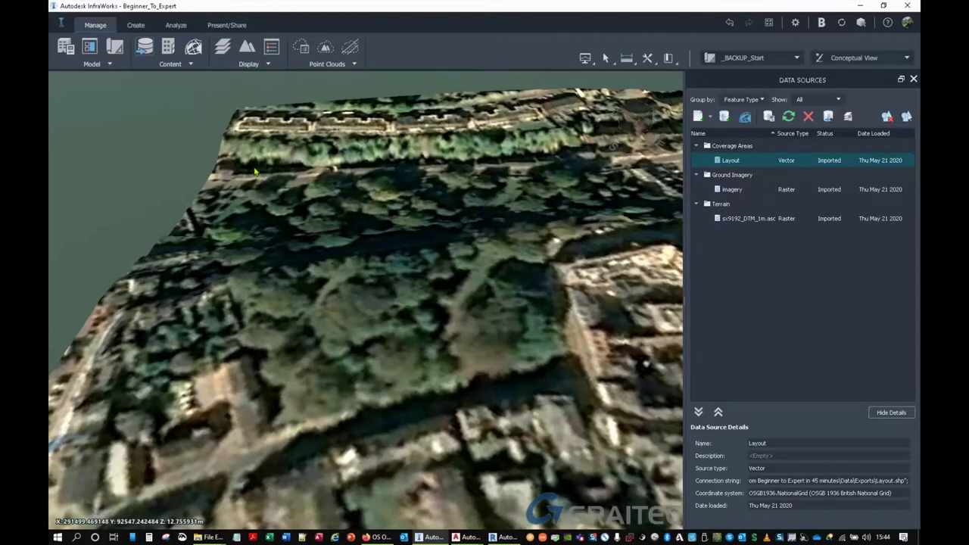
- Try the Dark Grey Asphalt material from the Parking Area catalog on the site's car park coverage area
{"action": "left_click", "coordinate": [165, 50]}
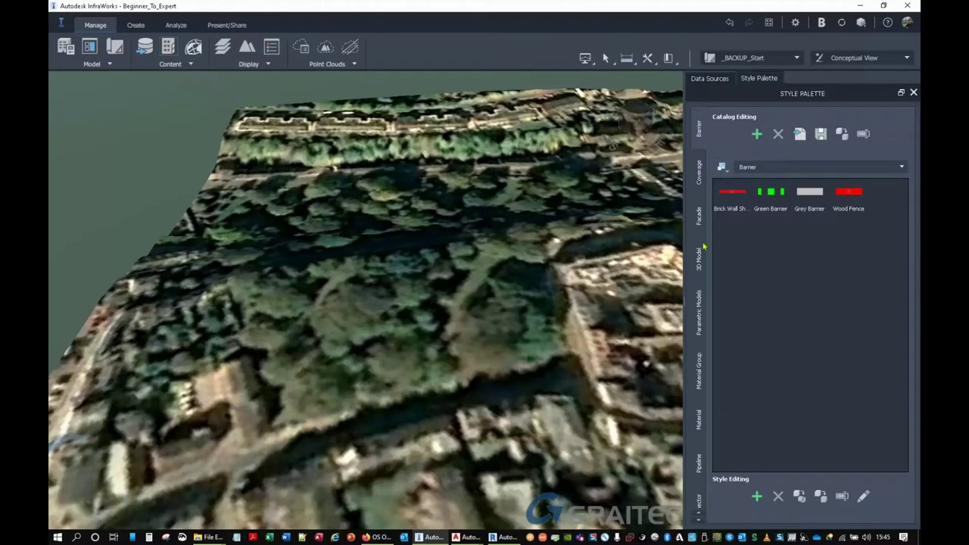
{"action": "left_click", "coordinate": [698, 421]}
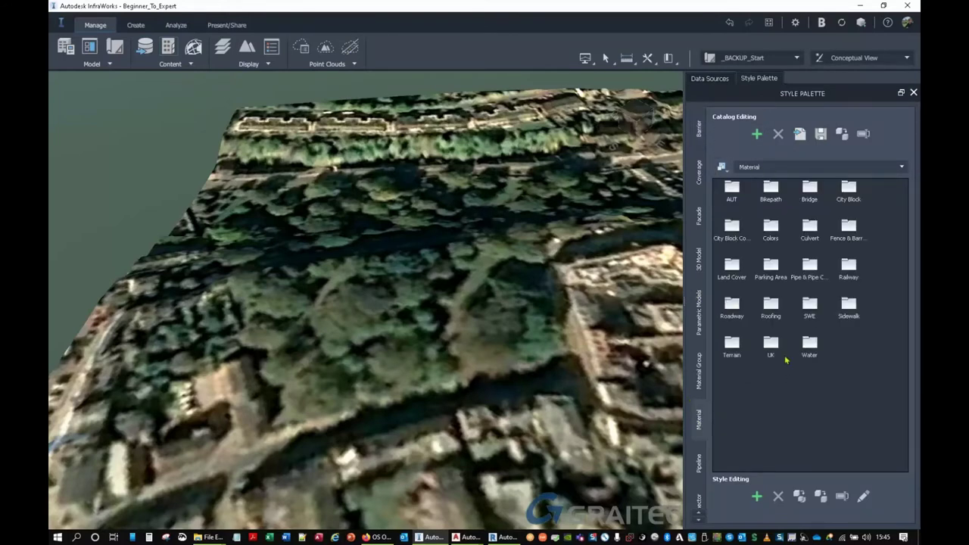
{"action": "double_click", "coordinate": [781, 275]}
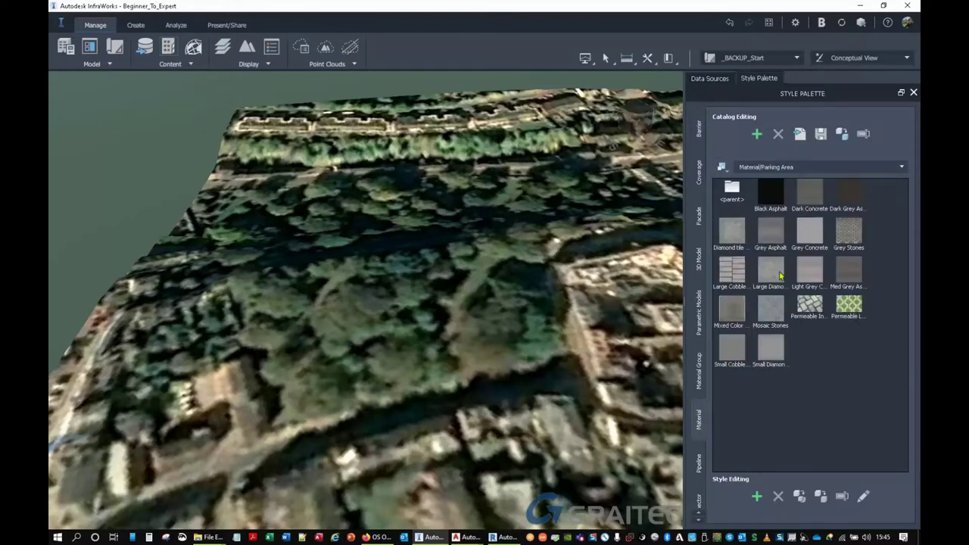
{"action": "left_click_drag", "start_coordinate": [840, 200], "coordinate": [361, 330]}
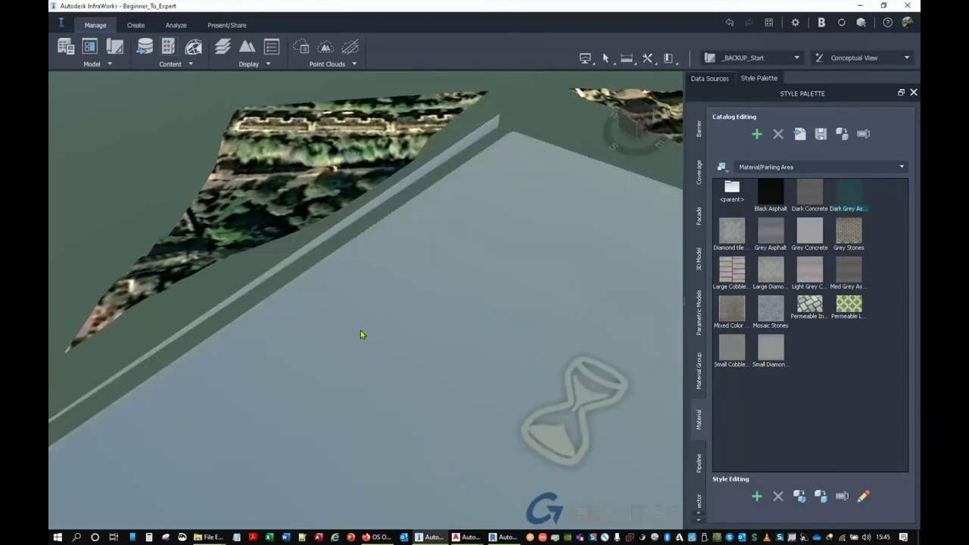
{"action": "scroll", "coordinate": [350, 319], "scroll_direction": "up", "scroll_amount": 3}
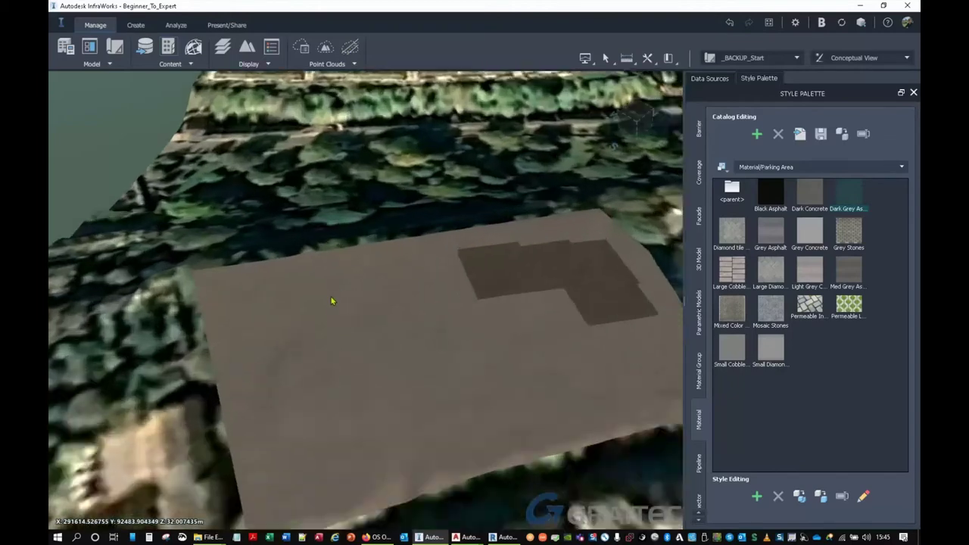
{"action": "scroll", "coordinate": [421, 325], "scroll_direction": "down", "scroll_amount": 3}
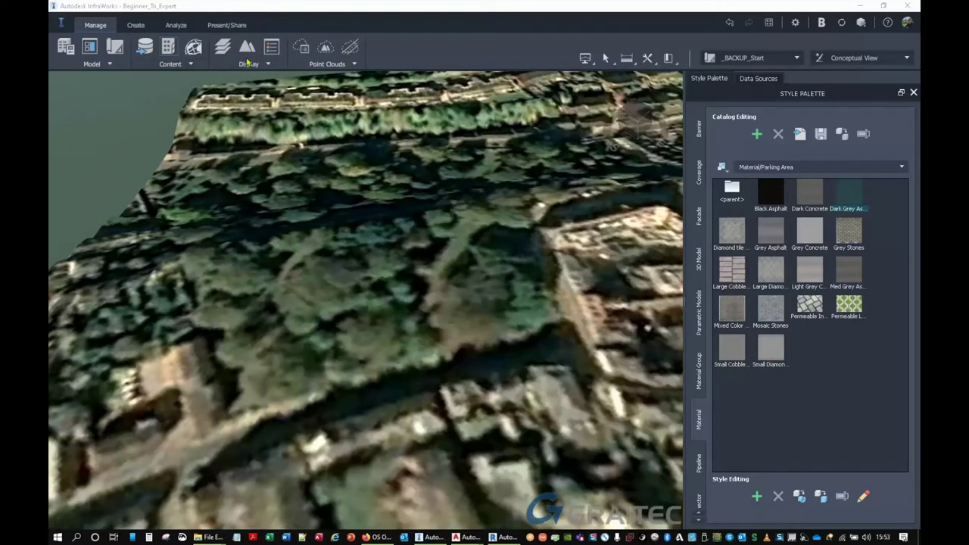
- Open the style rules for coverage areas and delete all of the existing rules
{"action": "left_click", "coordinate": [249, 64]}
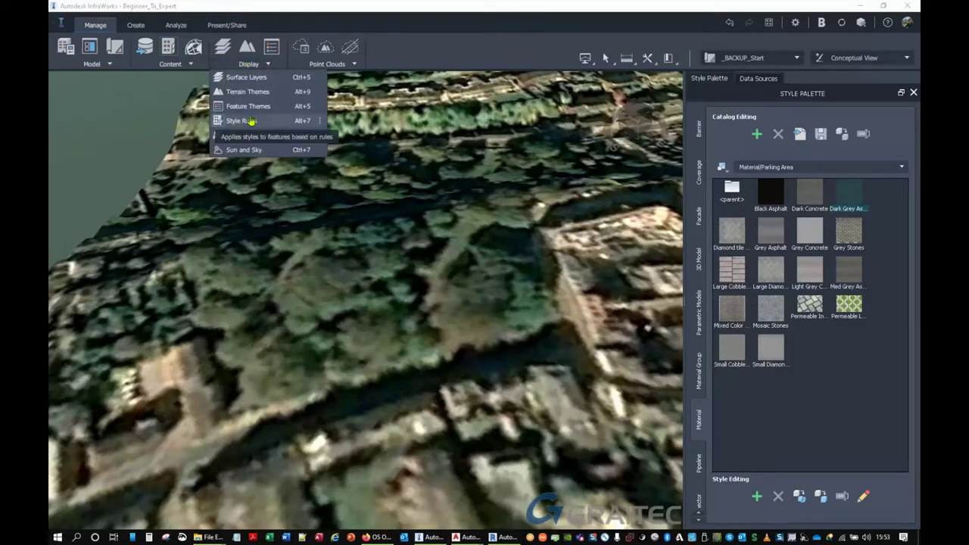
{"action": "left_click", "coordinate": [251, 123]}
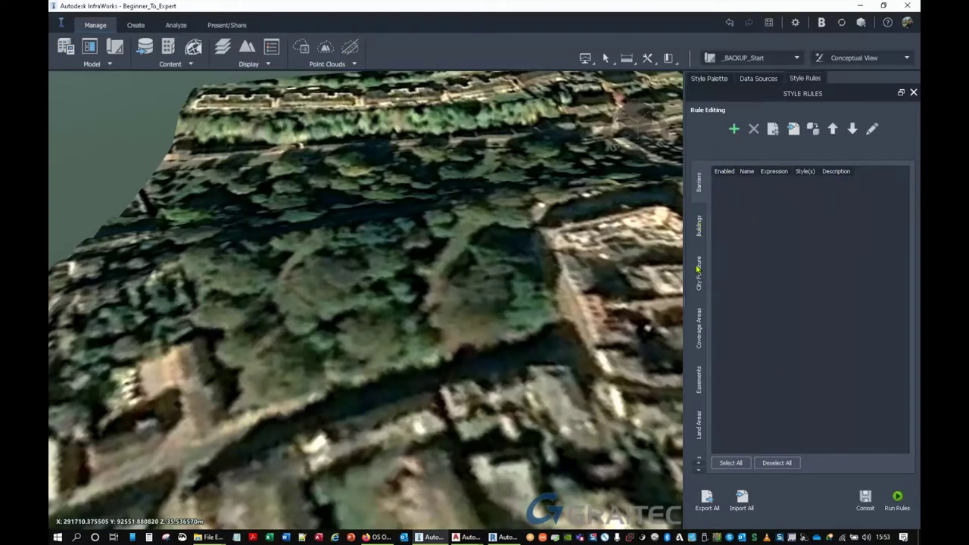
{"action": "left_click", "coordinate": [701, 345]}
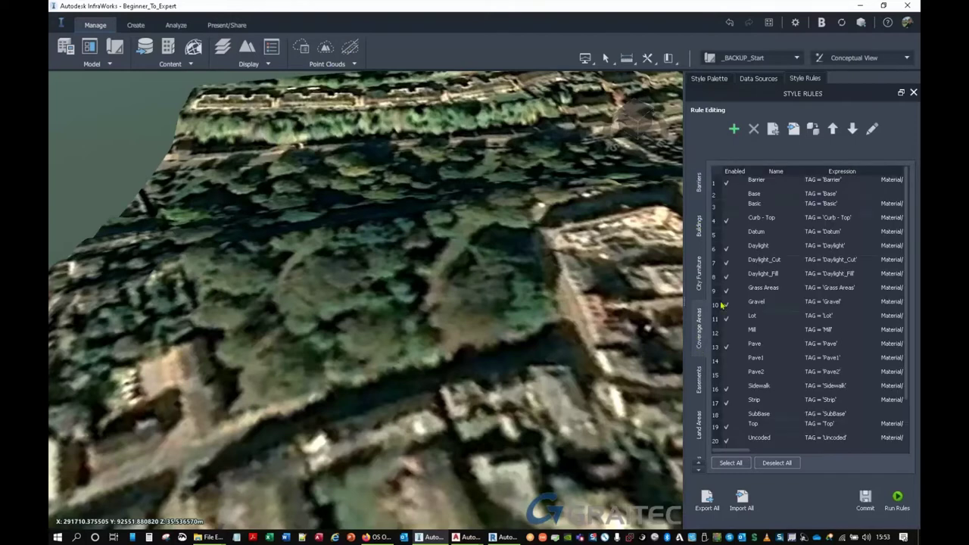
{"action": "left_click", "coordinate": [757, 183]}
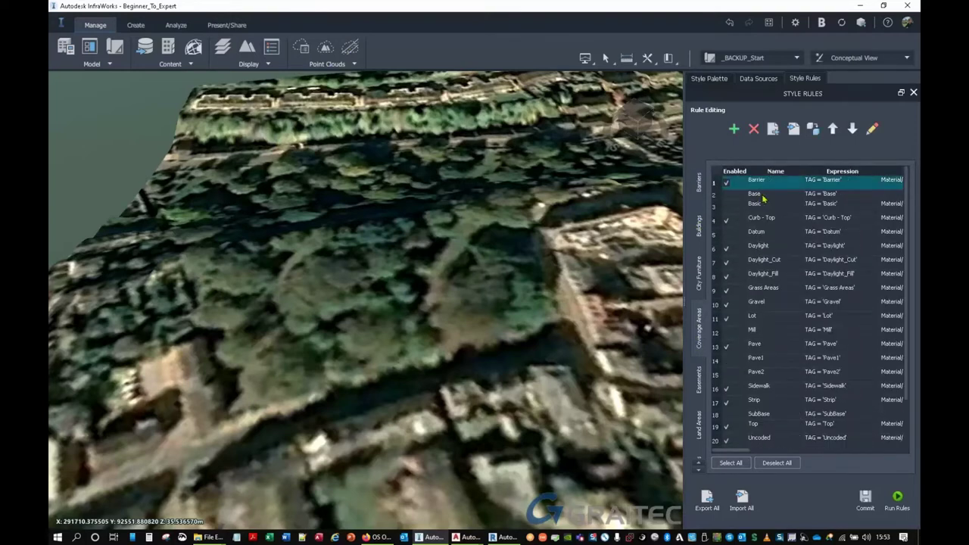
{"action": "scroll", "coordinate": [778, 310], "scroll_direction": "down", "scroll_amount": 1}
{"action": "left_click", "coordinate": [769, 442], "text": "shift"}
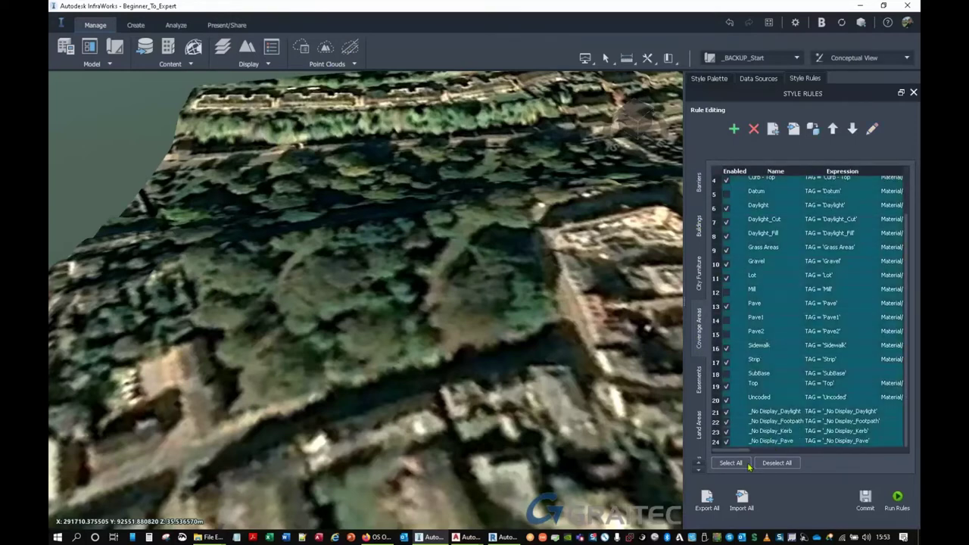
{"action": "left_click", "coordinate": [753, 129]}
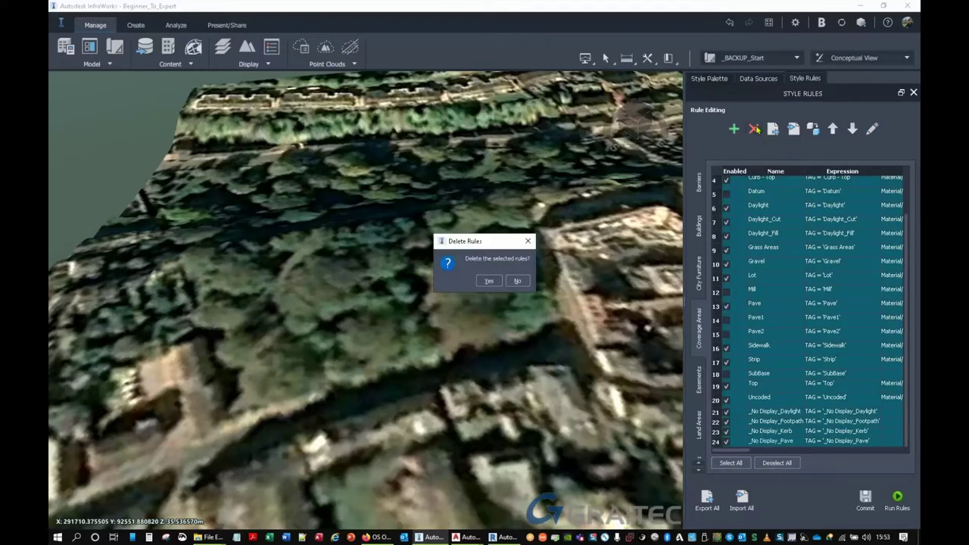
{"action": "left_click", "coordinate": [490, 278]}
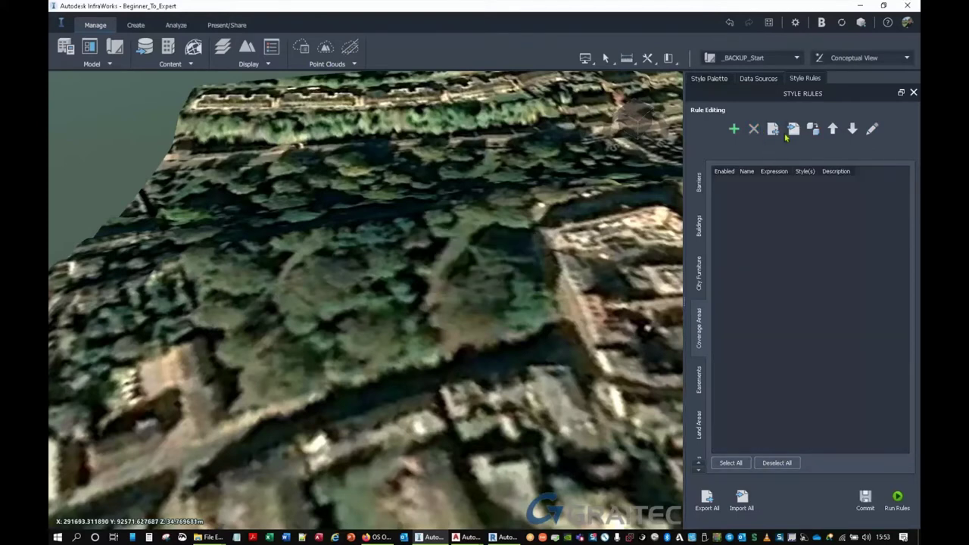
- Add four coverage area style rules named CarPark, Grass, Building and B Layout
{"action": "left_click", "coordinate": [733, 130]}
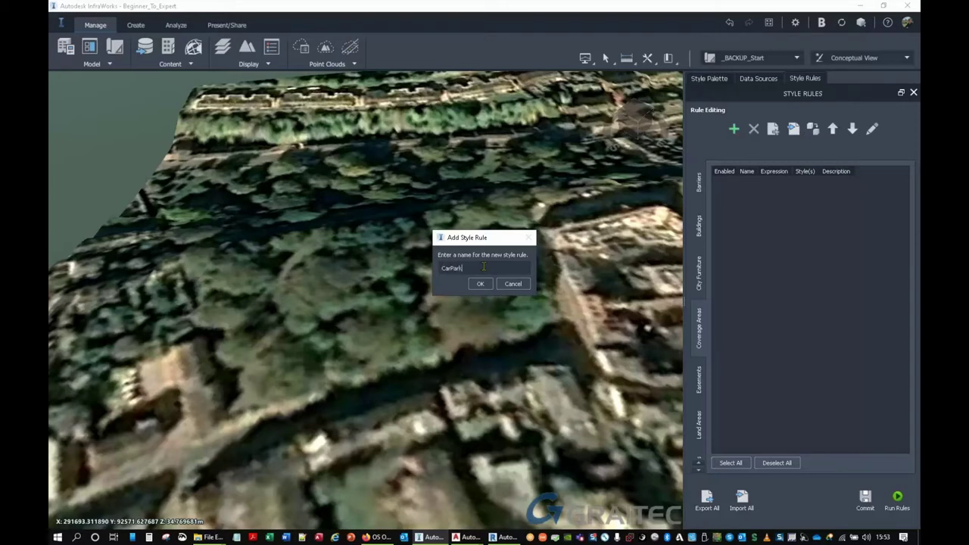
{"action": "left_click", "coordinate": [480, 284]}
{"action": "left_click", "coordinate": [739, 130]}
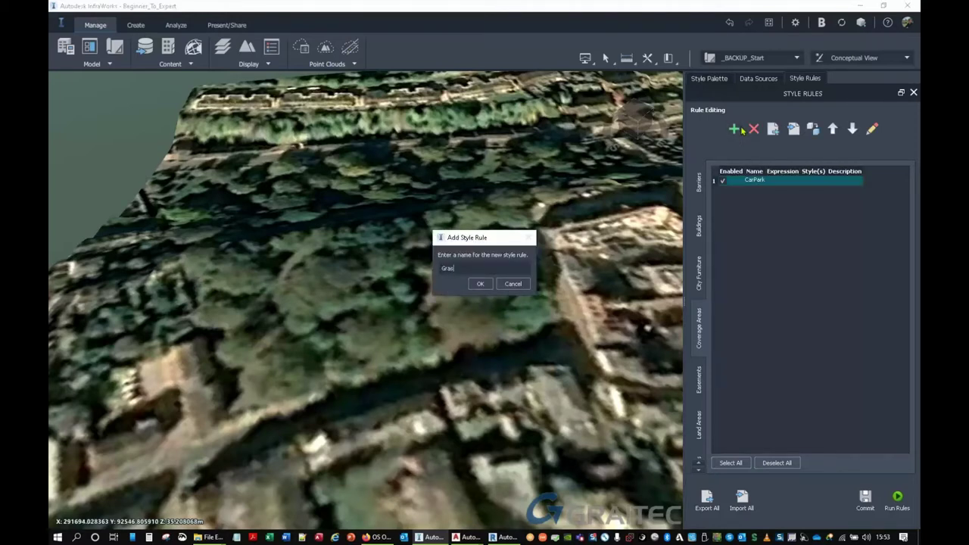
{"action": "left_click", "coordinate": [480, 284]}
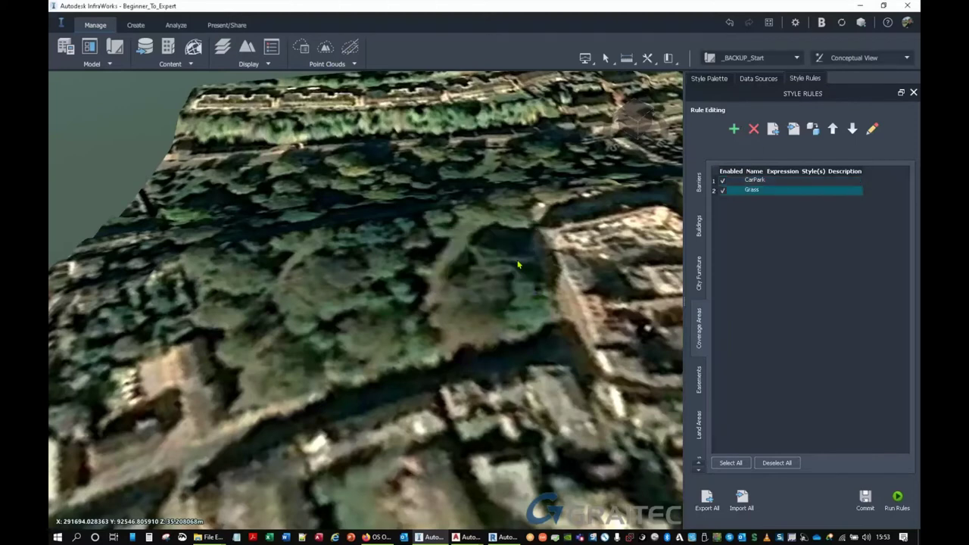
{"action": "left_click", "coordinate": [733, 131]}
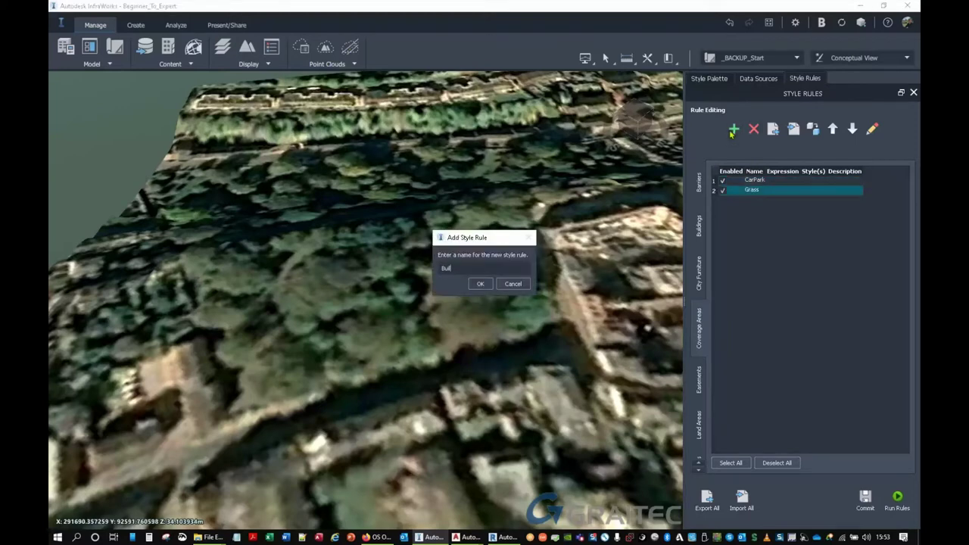
{"action": "left_click", "coordinate": [480, 284]}
{"action": "left_click", "coordinate": [734, 130]}
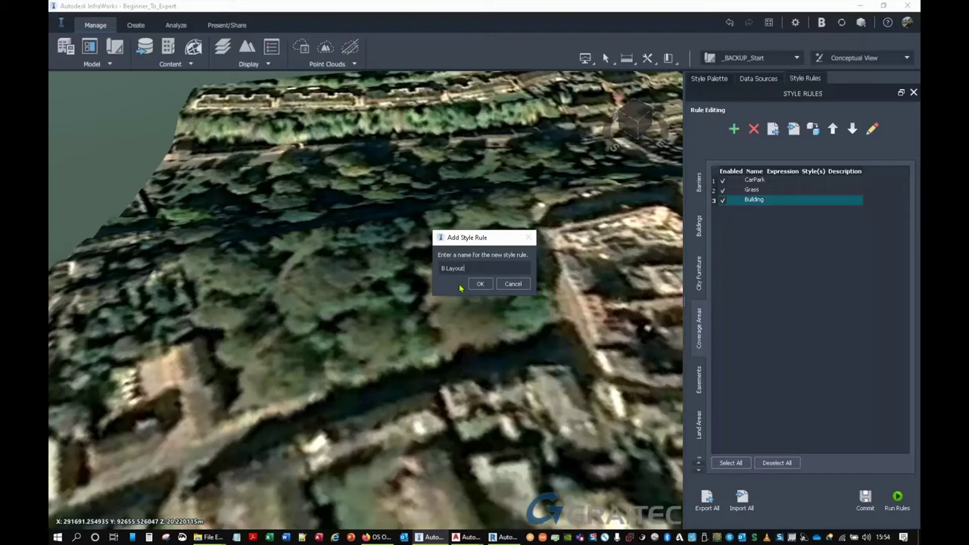
{"action": "left_click", "coordinate": [481, 283]}
- Set the CarPark rule's filter expression to DESCRIPTION = 'Car Park'
{"action": "double_click", "coordinate": [757, 180]}
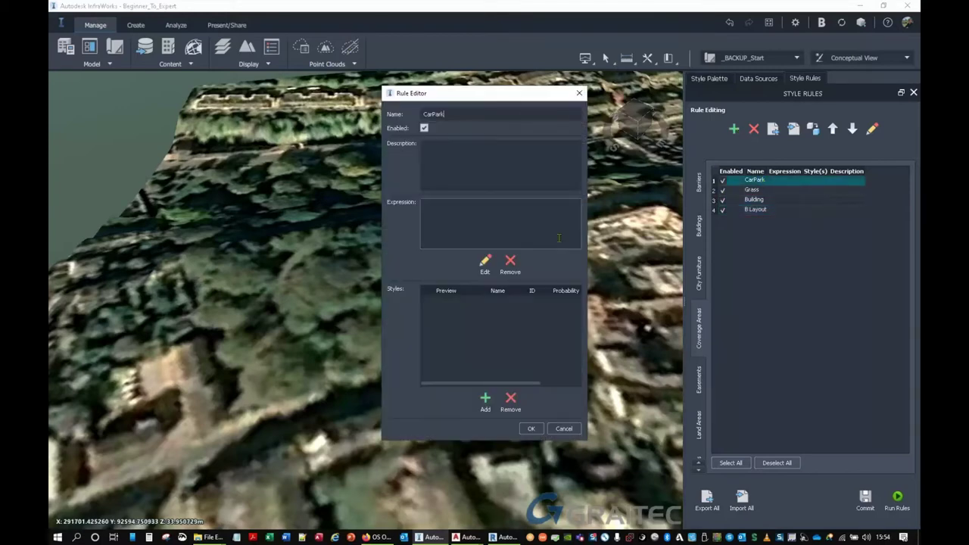
{"action": "left_click", "coordinate": [485, 265]}
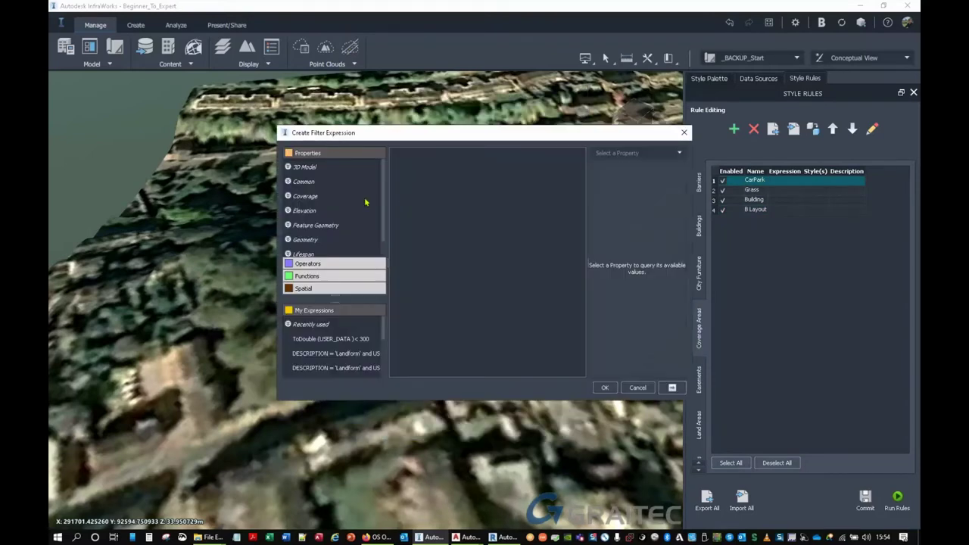
{"action": "left_click", "coordinate": [292, 182]}
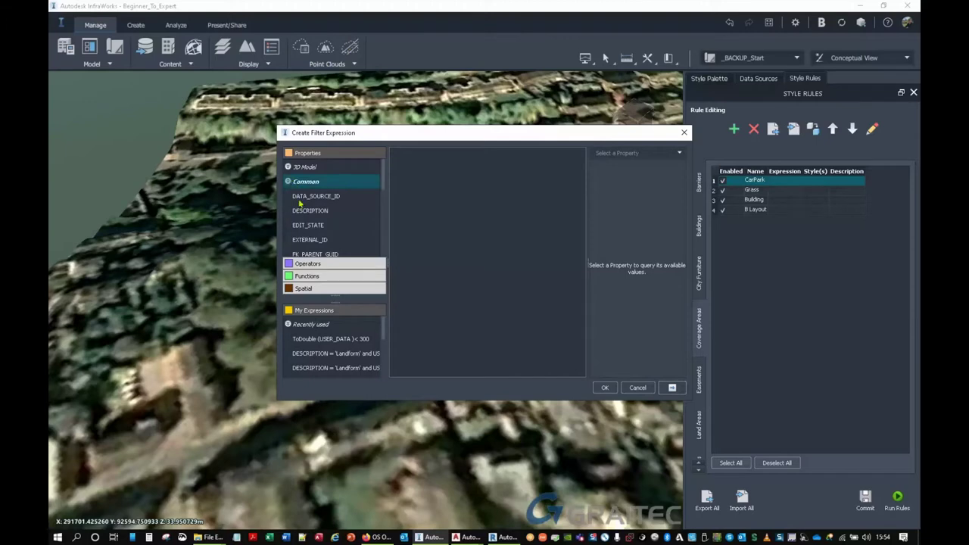
{"action": "double_click", "coordinate": [303, 211]}
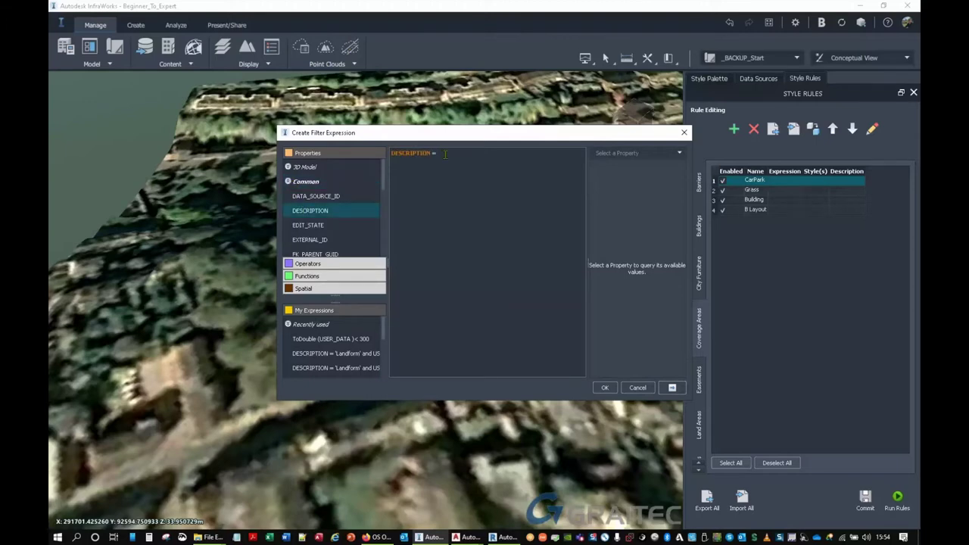
{"action": "left_click", "coordinate": [680, 154]}
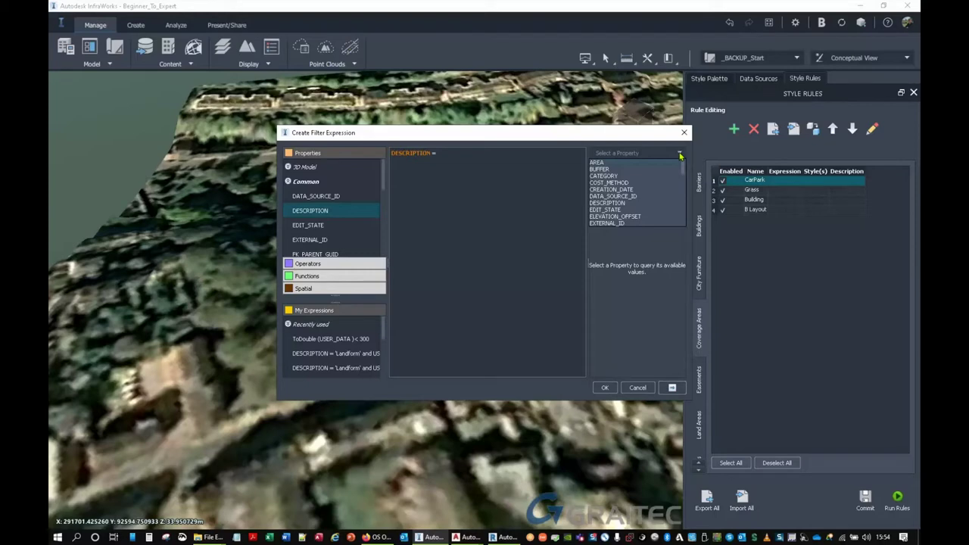
{"action": "left_click", "coordinate": [609, 203]}
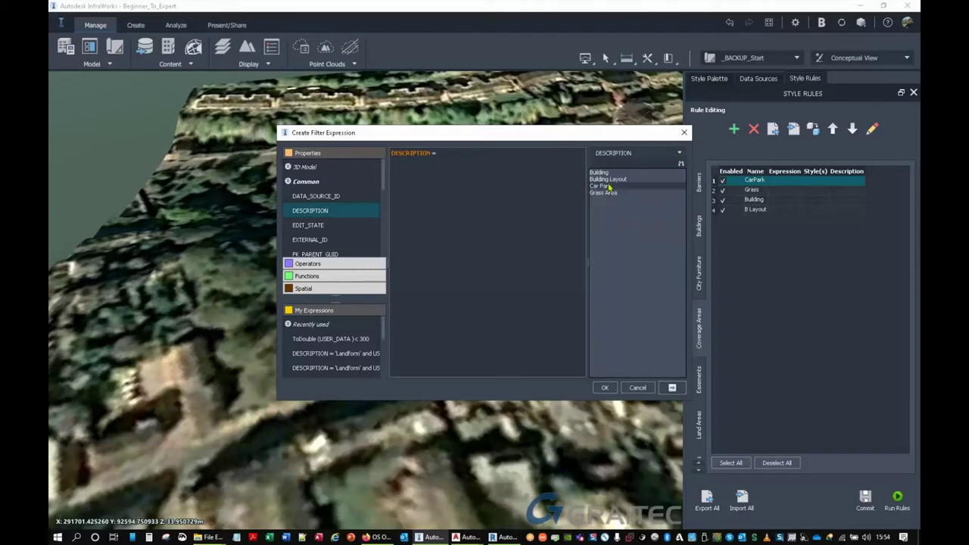
{"action": "double_click", "coordinate": [599, 173]}
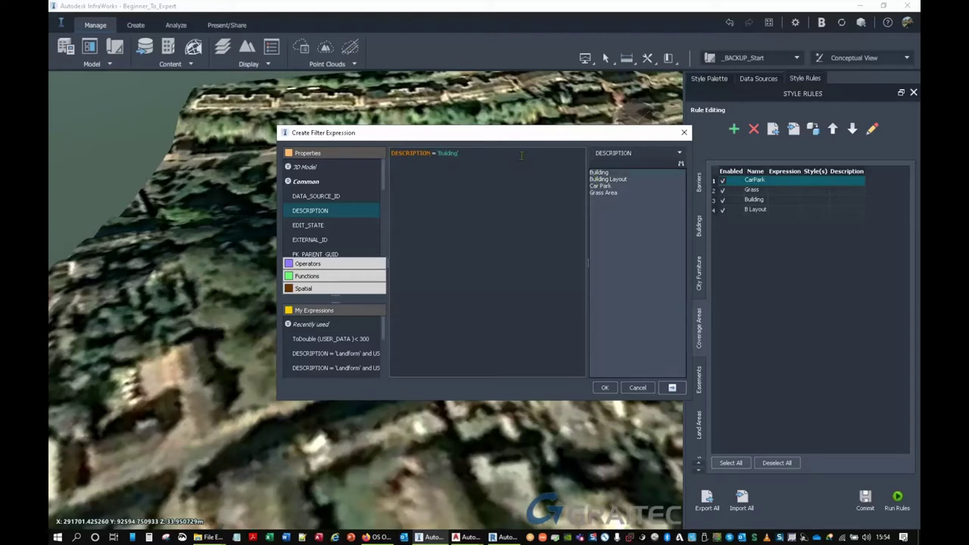
{"action": "double_click", "coordinate": [599, 186]}
{"action": "key", "text": "ctrl+a"}
{"action": "left_click", "coordinate": [447, 162]}
{"action": "left_click_drag", "start_coordinate": [432, 153], "coordinate": [389, 151]}
{"action": "left_click", "coordinate": [608, 388]}
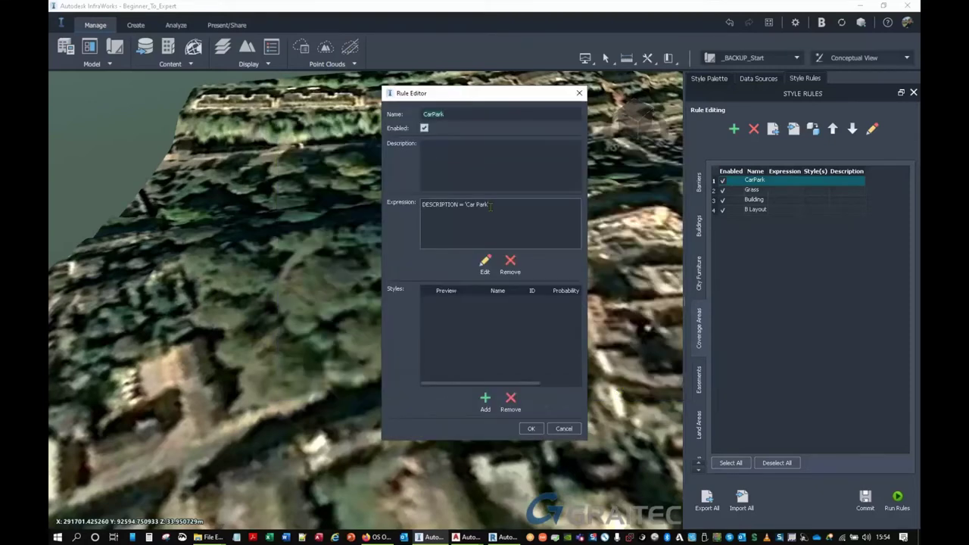
- Assign the Dark Grey Asphalt material from the Parking Area catalog to the CarPark rule and save the rule
{"action": "left_click", "coordinate": [485, 399]}
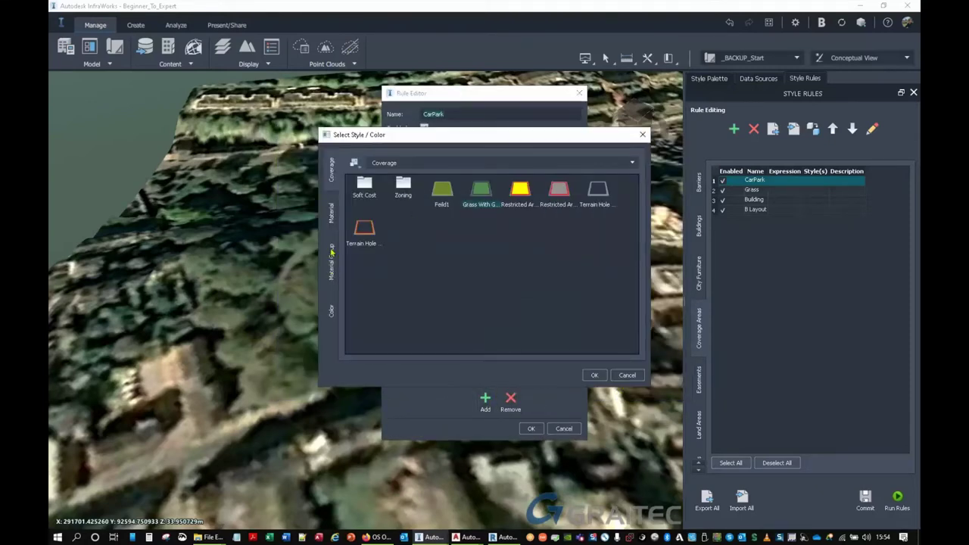
{"action": "left_click", "coordinate": [331, 214]}
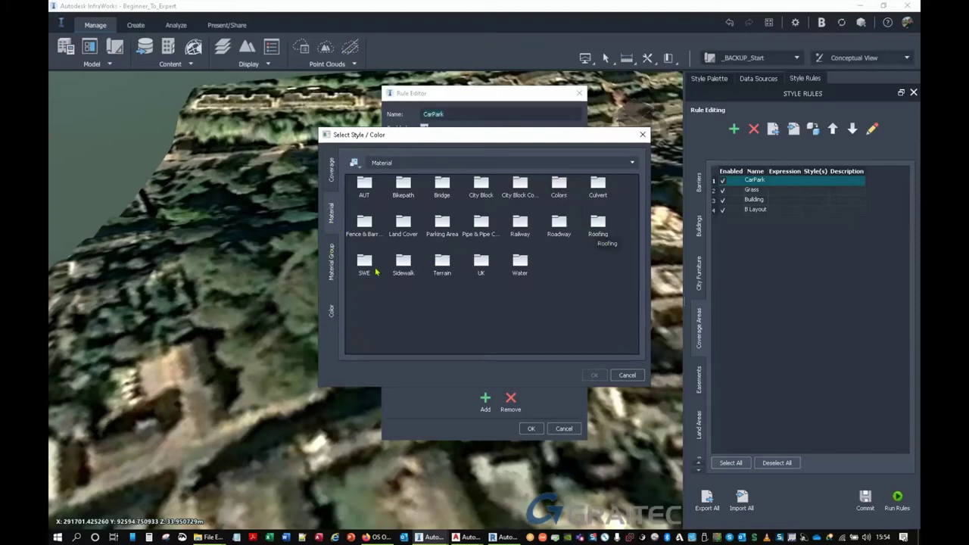
{"action": "double_click", "coordinate": [441, 224]}
{"action": "left_click", "coordinate": [480, 189]}
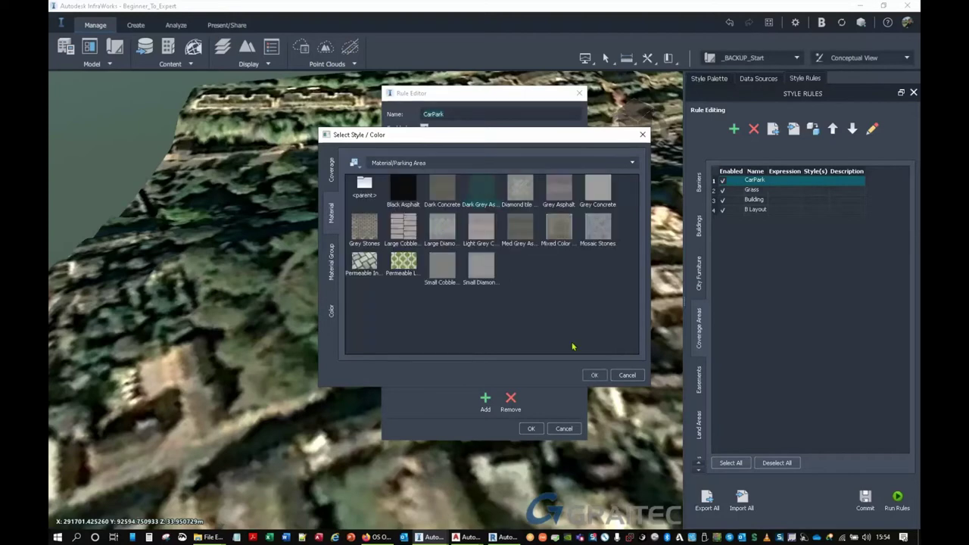
{"action": "left_click", "coordinate": [594, 375]}
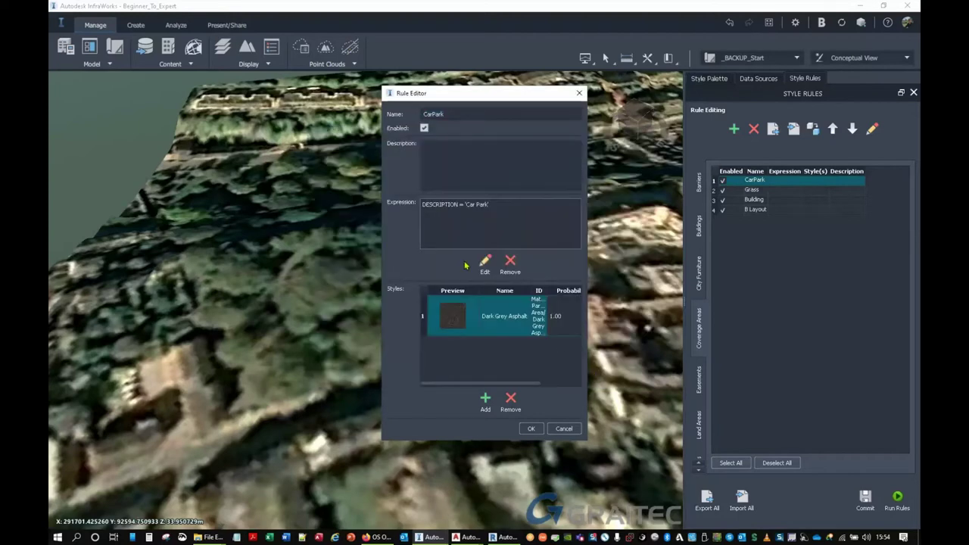
{"action": "left_click", "coordinate": [531, 428]}
- Set the Grass rule's filter expression to DESCRIPTION = 'Grass Area'
{"action": "double_click", "coordinate": [733, 197]}
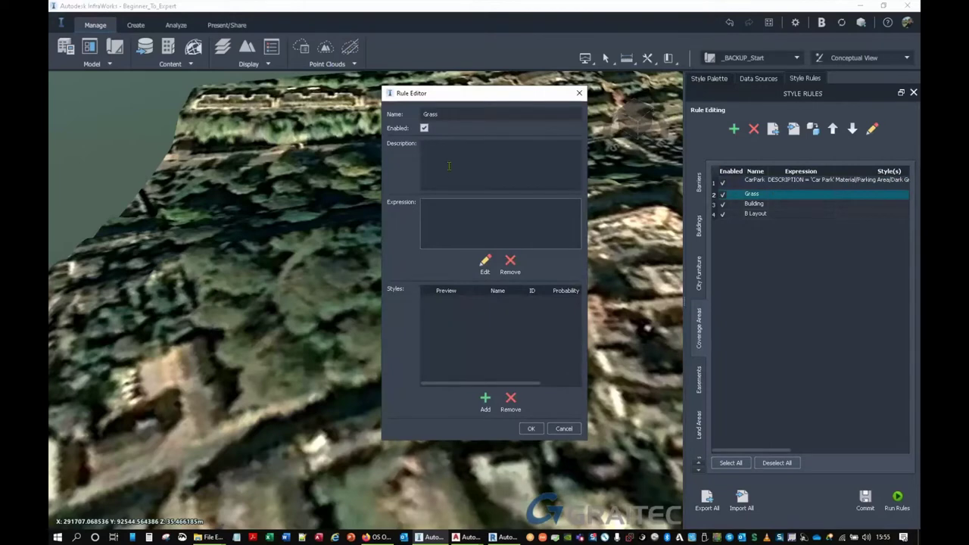
{"action": "left_click", "coordinate": [485, 263]}
{"action": "type", "text": "DESCRIPTION ="}
{"action": "left_click", "coordinate": [681, 154]}
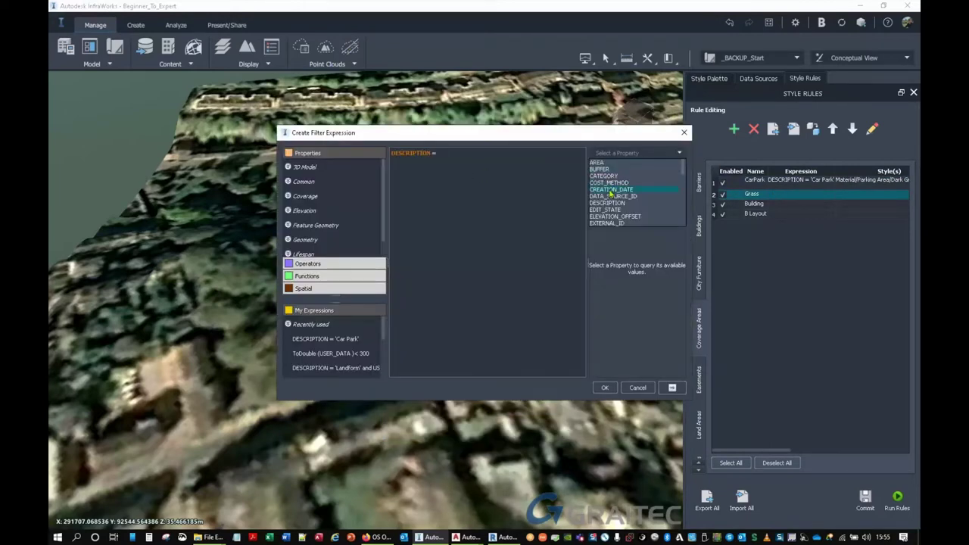
{"action": "left_click", "coordinate": [610, 204]}
{"action": "double_click", "coordinate": [604, 194]}
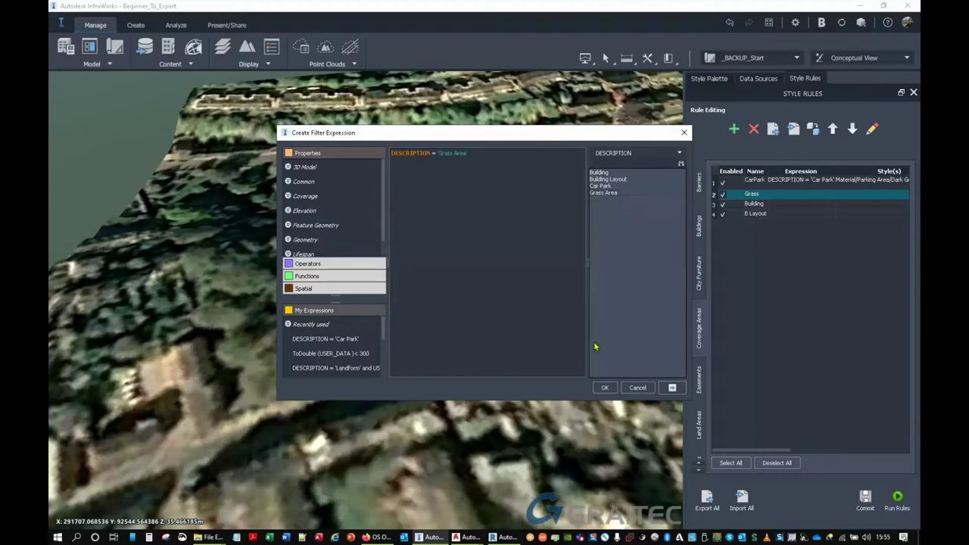
{"action": "left_click", "coordinate": [605, 388]}
- Assign the Grass material from the Terrain catalog to the Grass rule and save the rule
{"action": "left_click", "coordinate": [485, 401]}
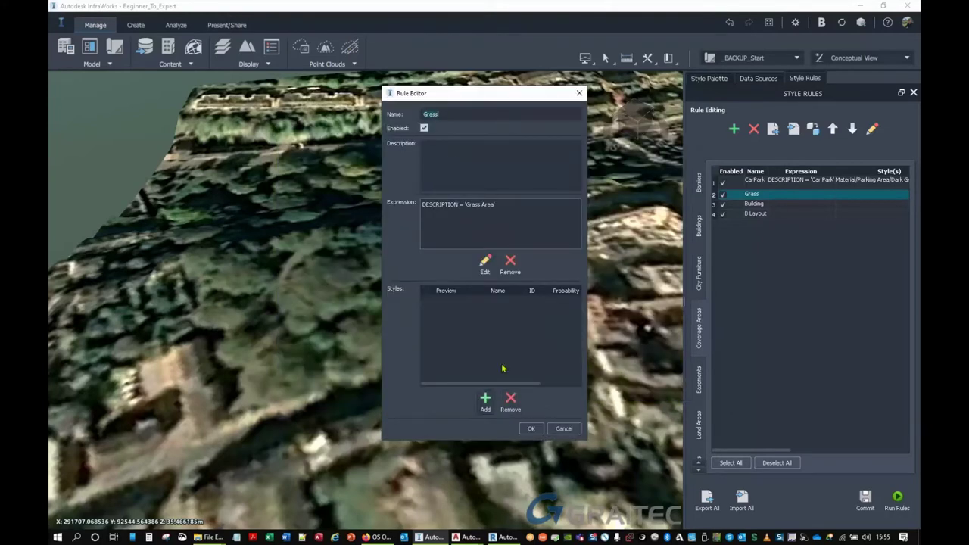
{"action": "left_click", "coordinate": [331, 224]}
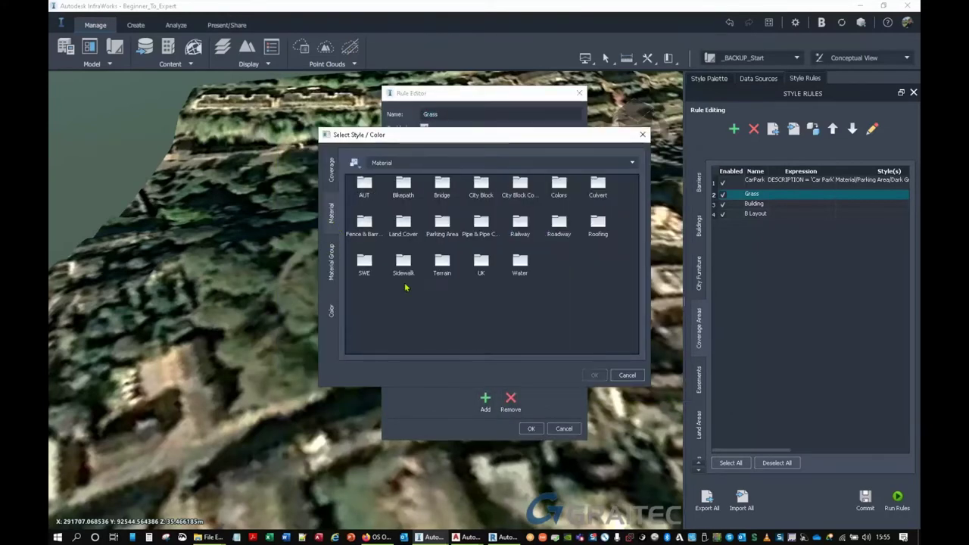
{"action": "double_click", "coordinate": [444, 265]}
{"action": "left_click", "coordinate": [559, 191]}
{"action": "left_click", "coordinate": [594, 374]}
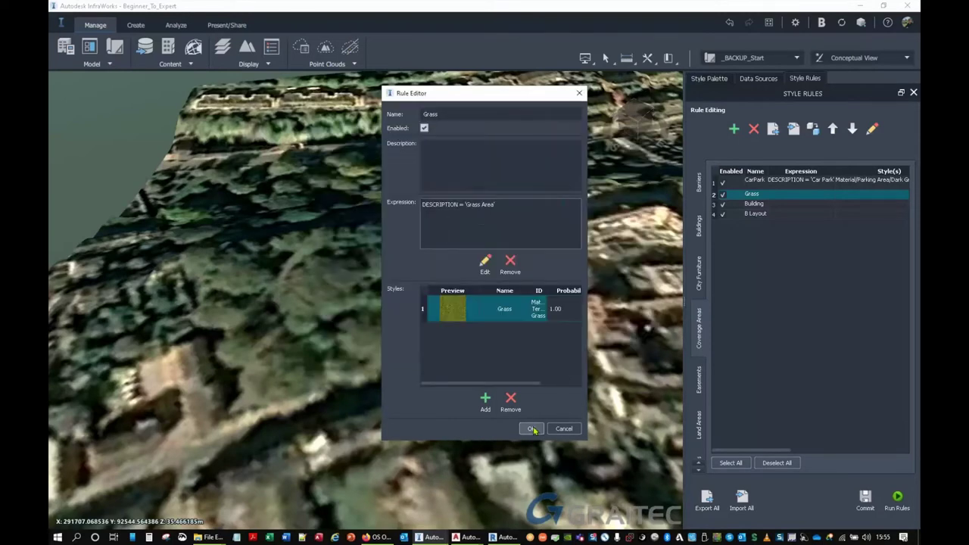
{"action": "left_click", "coordinate": [531, 429]}
- Set the Building rule's filter expression to DESCRIPTION = 'Building'
{"action": "double_click", "coordinate": [753, 207]}
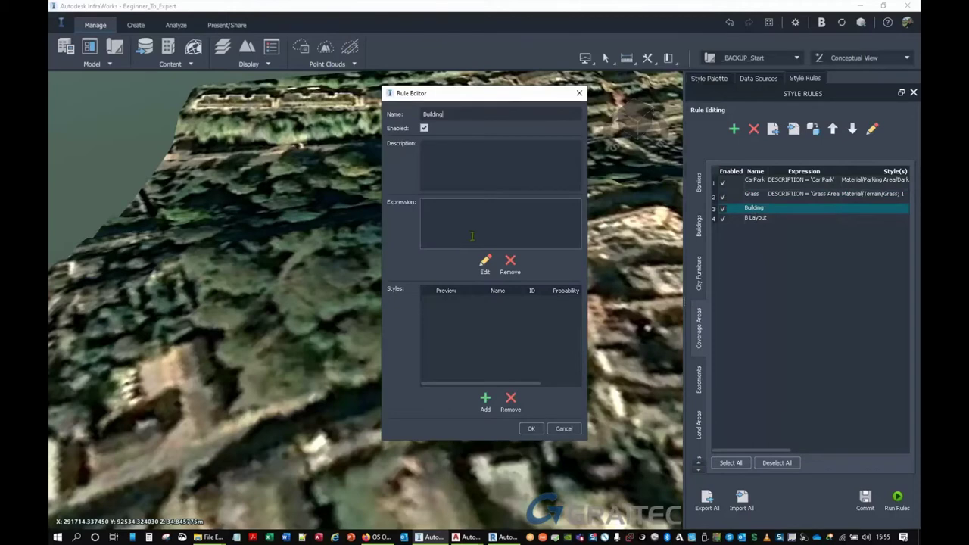
{"action": "left_click", "coordinate": [485, 263]}
{"action": "type", "text": "DESCRIPTION ="}
{"action": "left_click", "coordinate": [678, 153]}
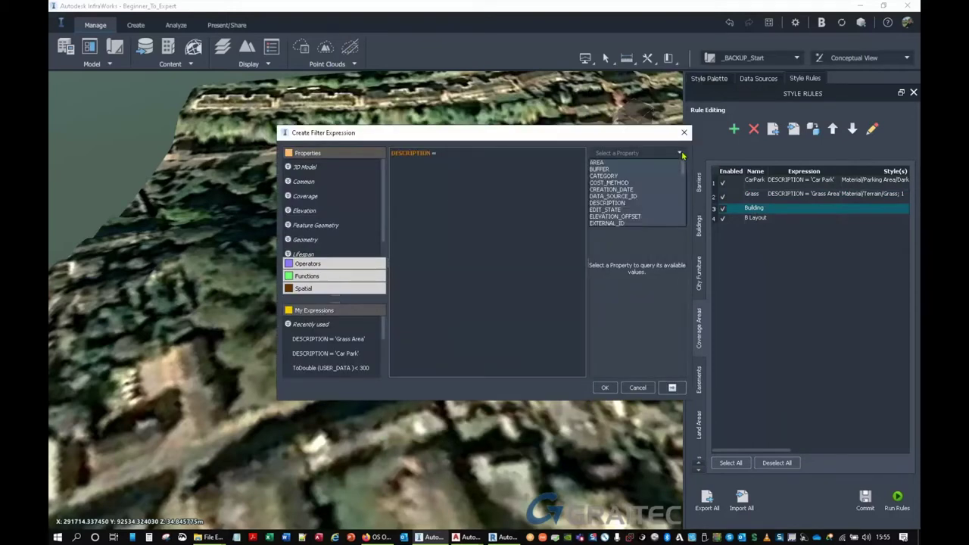
{"action": "left_click", "coordinate": [604, 202]}
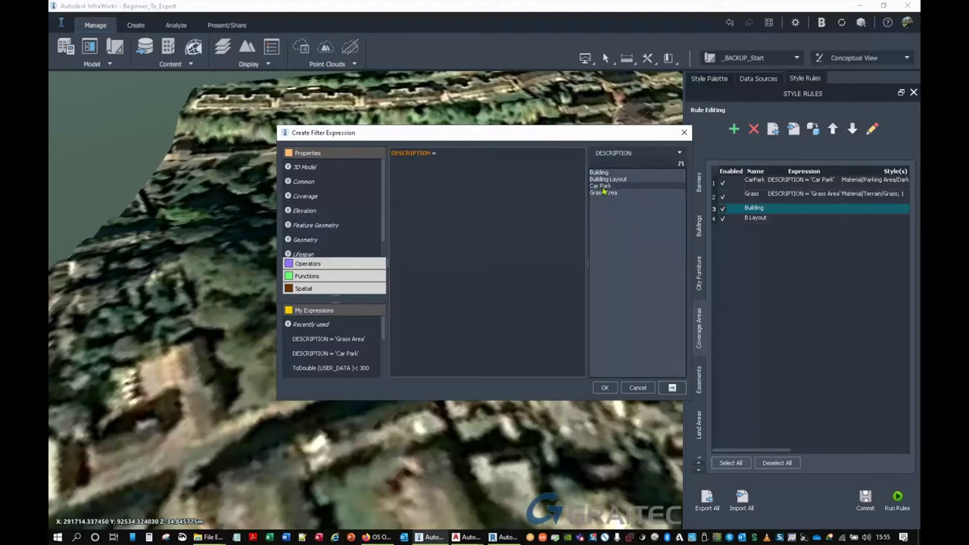
{"action": "double_click", "coordinate": [599, 172]}
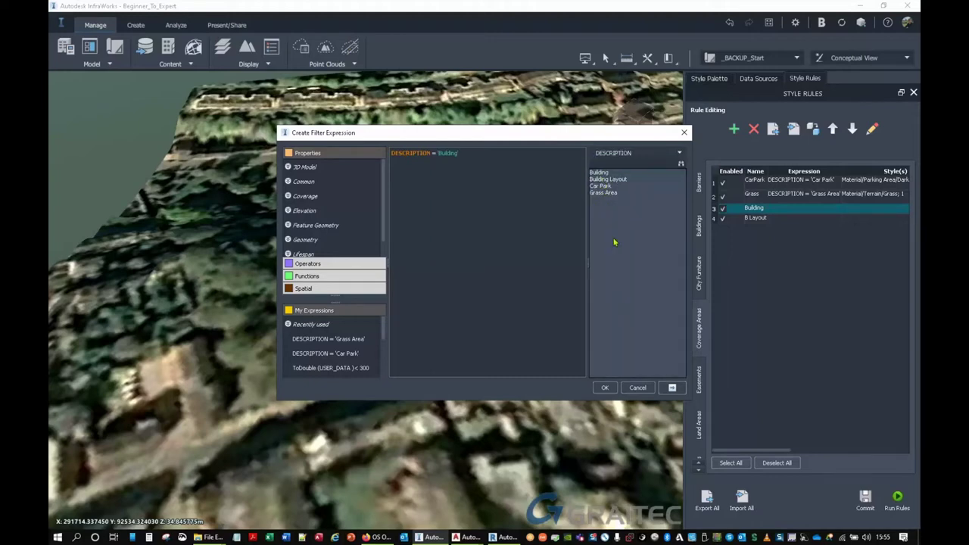
{"action": "left_click", "coordinate": [605, 388]}
- Assign the Diamond tile w_Center material from the Parking Area catalog to the Building rule and save the rule
{"action": "left_click", "coordinate": [485, 401]}
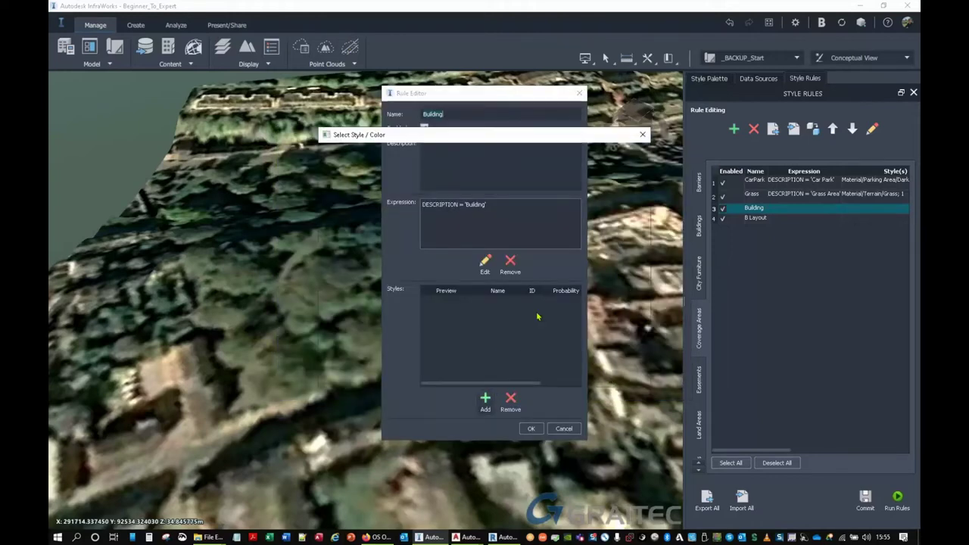
{"action": "left_click", "coordinate": [333, 215]}
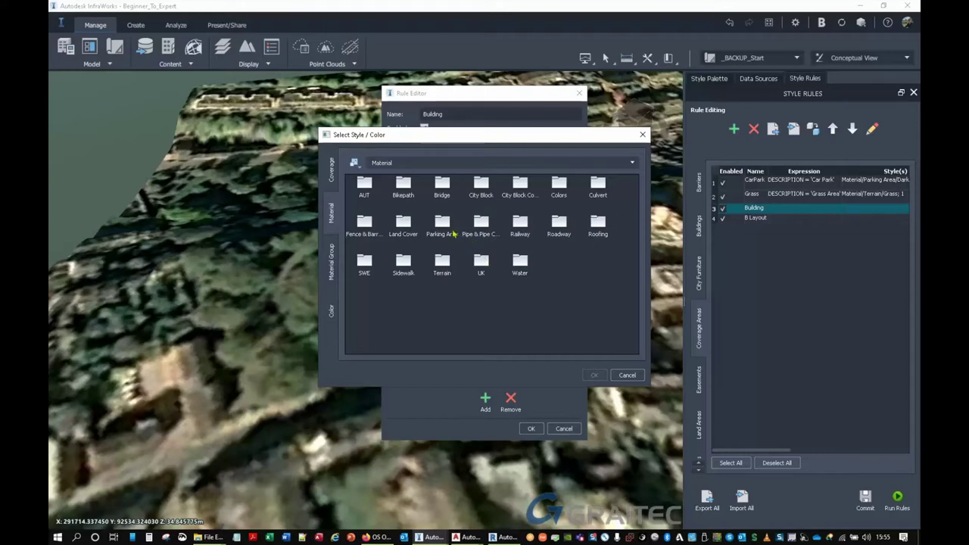
{"action": "double_click", "coordinate": [442, 221]}
{"action": "left_click", "coordinate": [524, 196]}
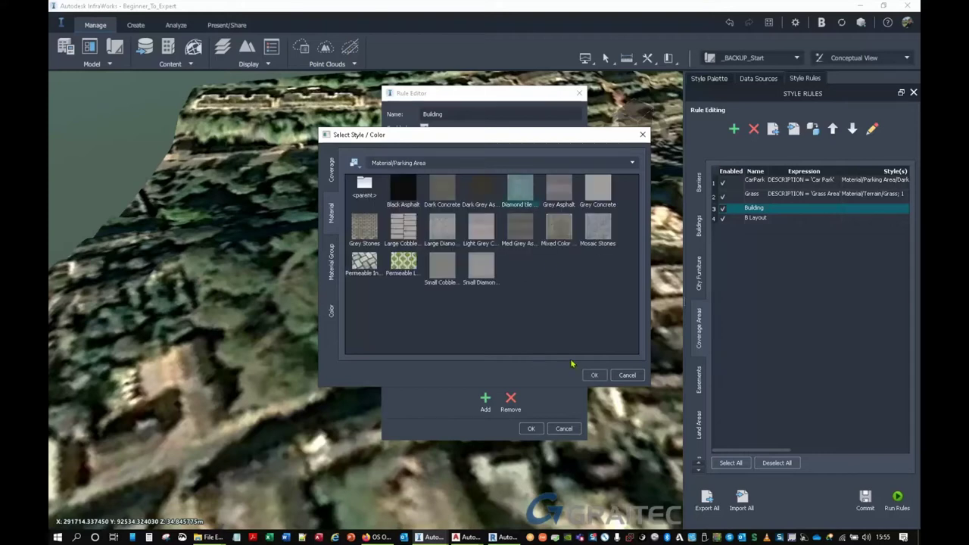
{"action": "left_click", "coordinate": [594, 375]}
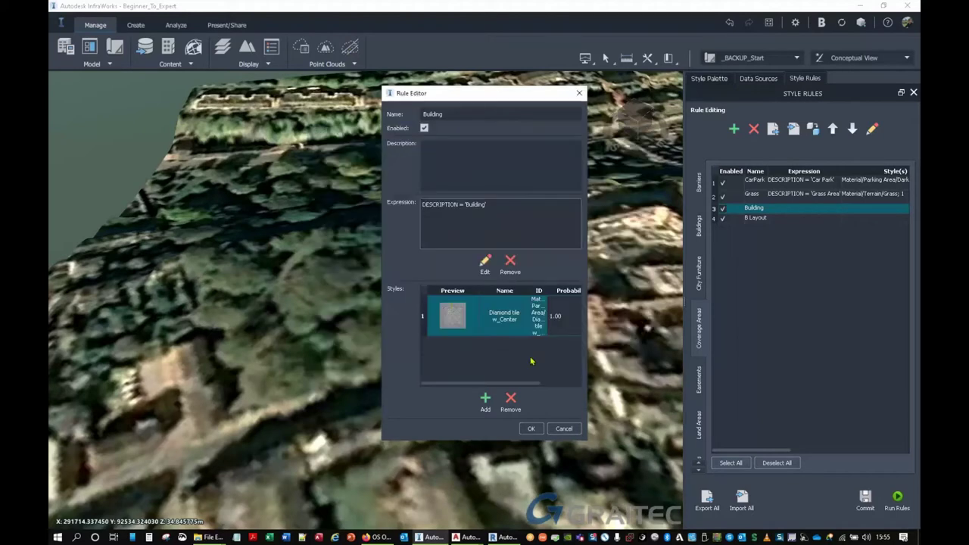
{"action": "left_click", "coordinate": [528, 429]}
- Set the B Layout rule's filter expression to DESCRIPTION = 'Building Layout'
{"action": "double_click", "coordinate": [748, 224]}
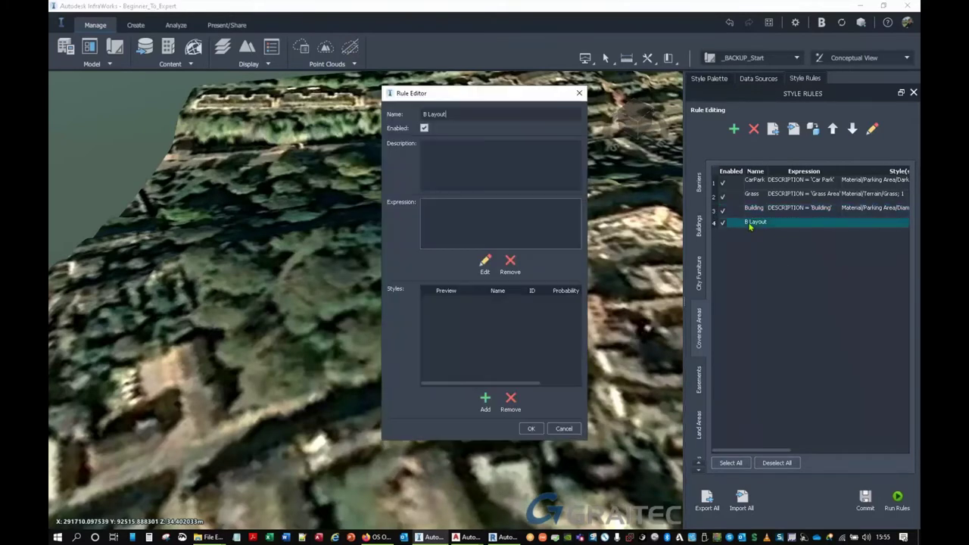
{"action": "left_click", "coordinate": [488, 267]}
{"action": "type", "text": "DESCRIPTION ="}
{"action": "left_click", "coordinate": [680, 155]}
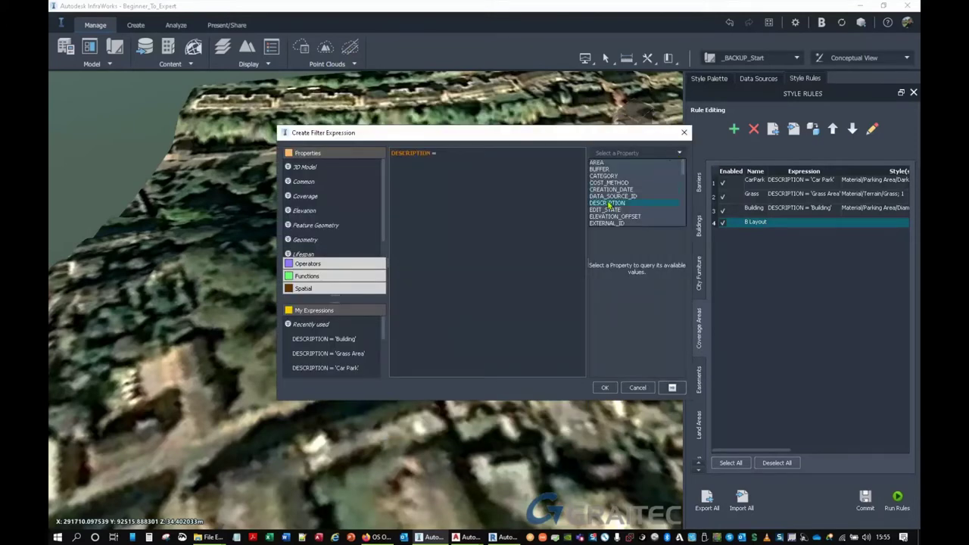
{"action": "left_click", "coordinate": [606, 207]}
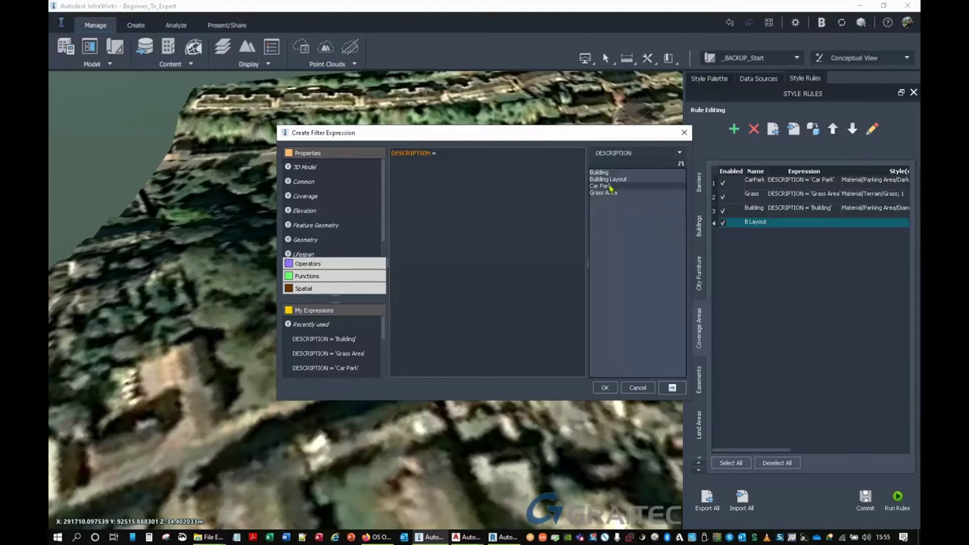
{"action": "double_click", "coordinate": [607, 180]}
{"action": "left_click", "coordinate": [607, 388]}
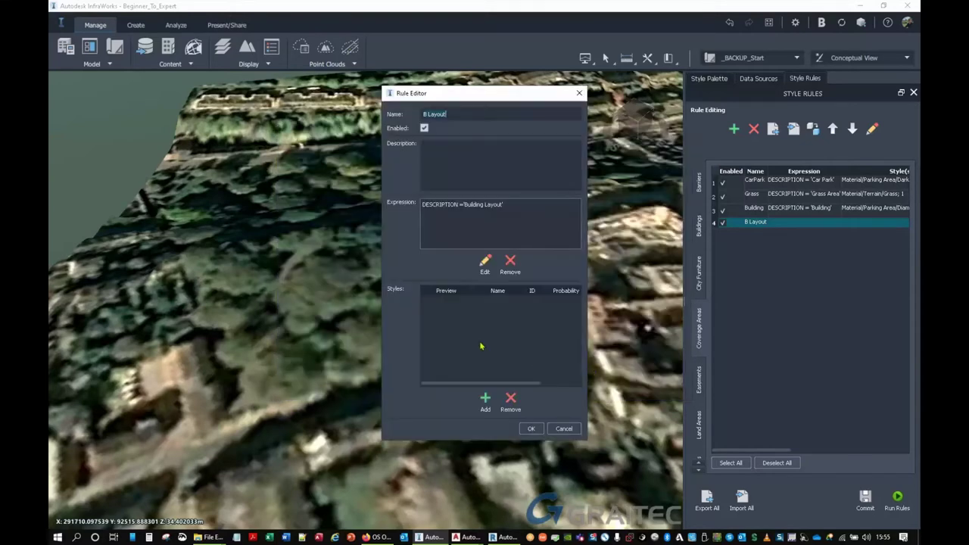
- Assign the Mixed Color material from the Parking Area catalog to the B Layout rule and save the rule
{"action": "left_click", "coordinate": [485, 399]}
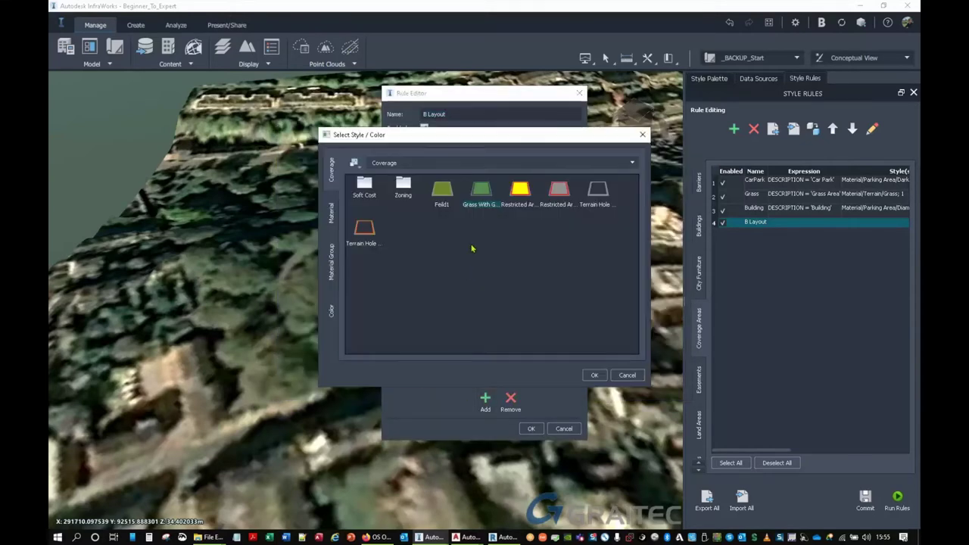
{"action": "left_click", "coordinate": [332, 221]}
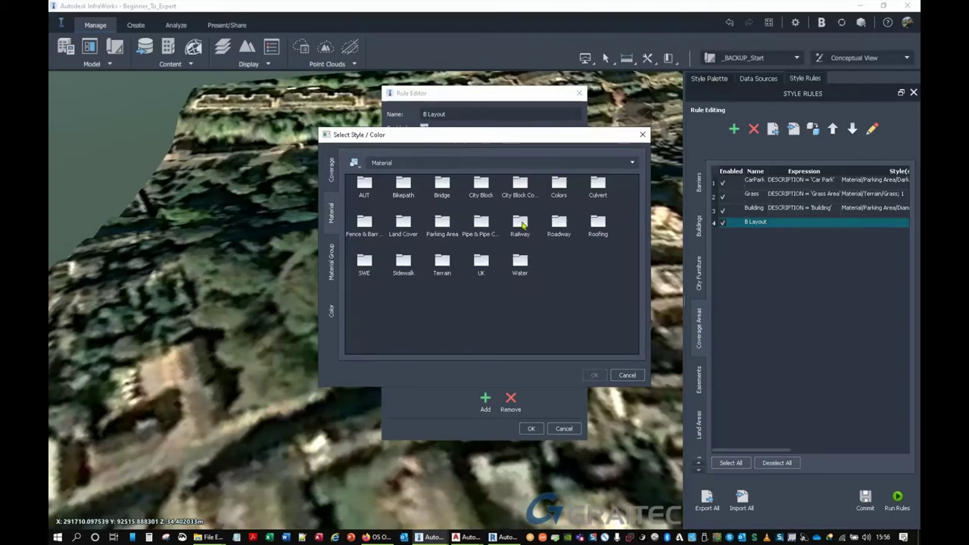
{"action": "double_click", "coordinate": [445, 221]}
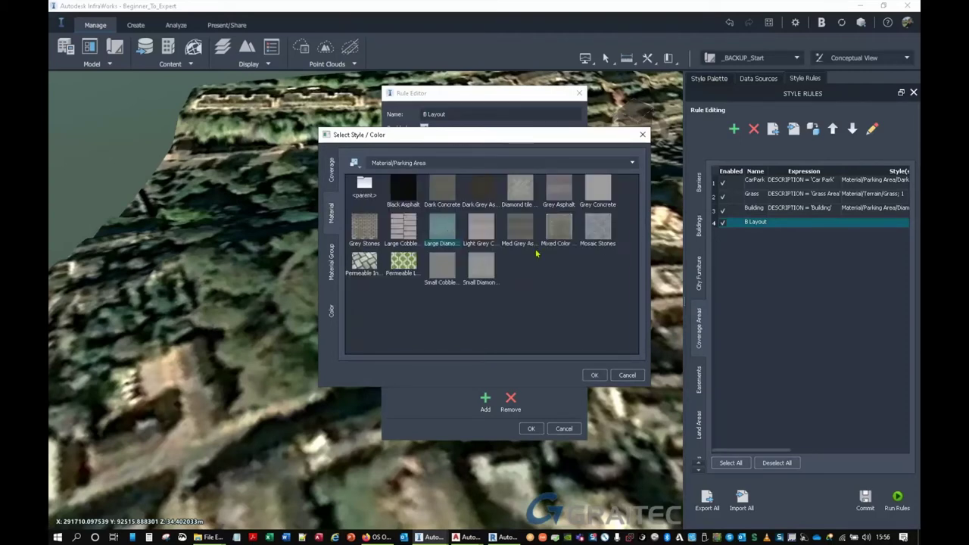
{"action": "left_click", "coordinate": [442, 243]}
{"action": "left_click", "coordinate": [559, 227]}
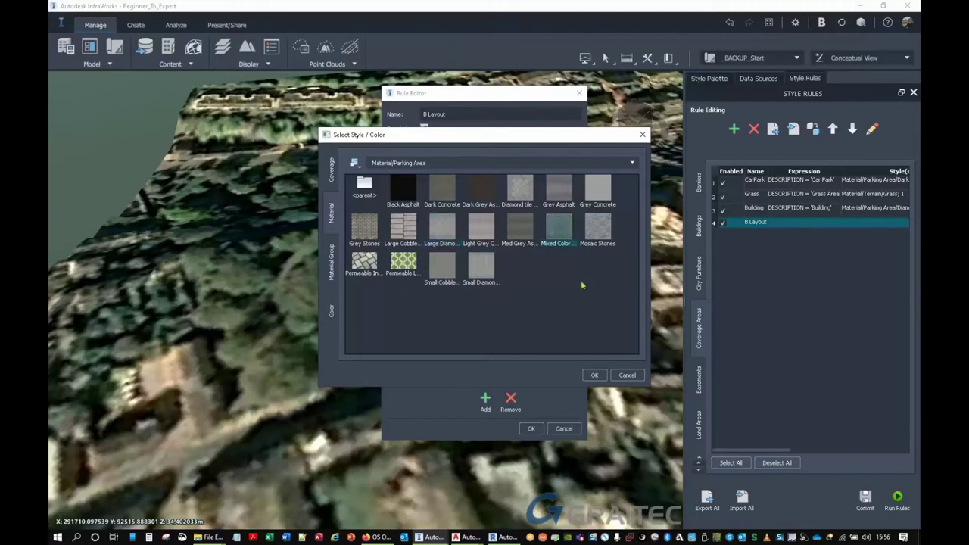
{"action": "left_click", "coordinate": [595, 374]}
{"action": "left_click", "coordinate": [531, 429]}
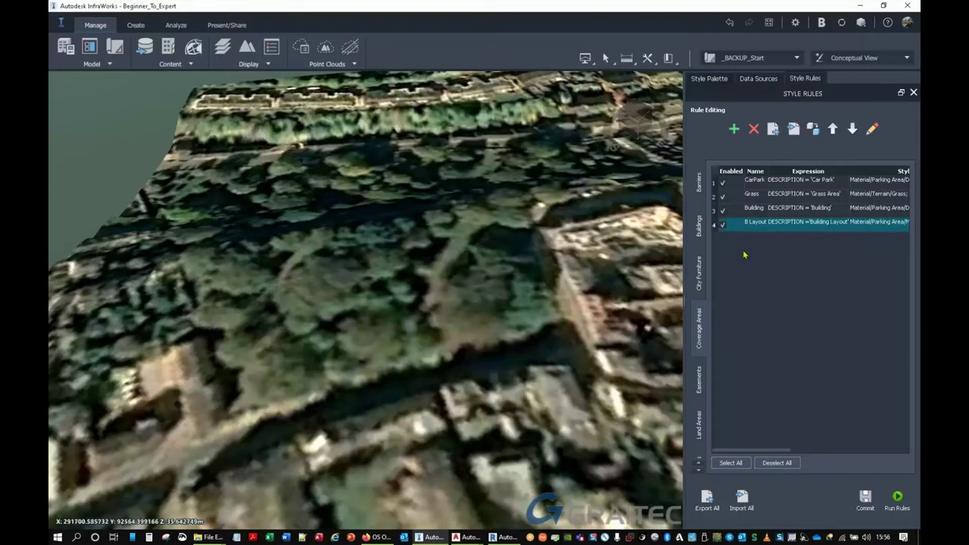
- Run the coverage area style rules and inspect how the styled areas sit on the terrain
{"action": "left_click", "coordinate": [871, 509]}
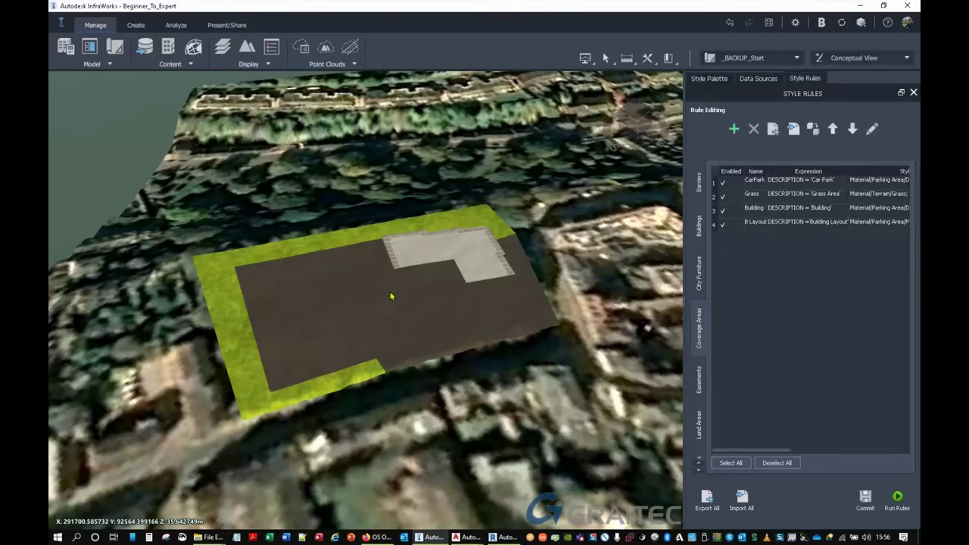
{"action": "scroll", "coordinate": [306, 305], "scroll_direction": "up", "scroll_amount": 3}
{"action": "left_click_drag", "start_coordinate": [313, 356], "coordinate": [419, 302]}
{"action": "middle_click_drag", "start_coordinate": [421, 306], "coordinate": [514, 379]}
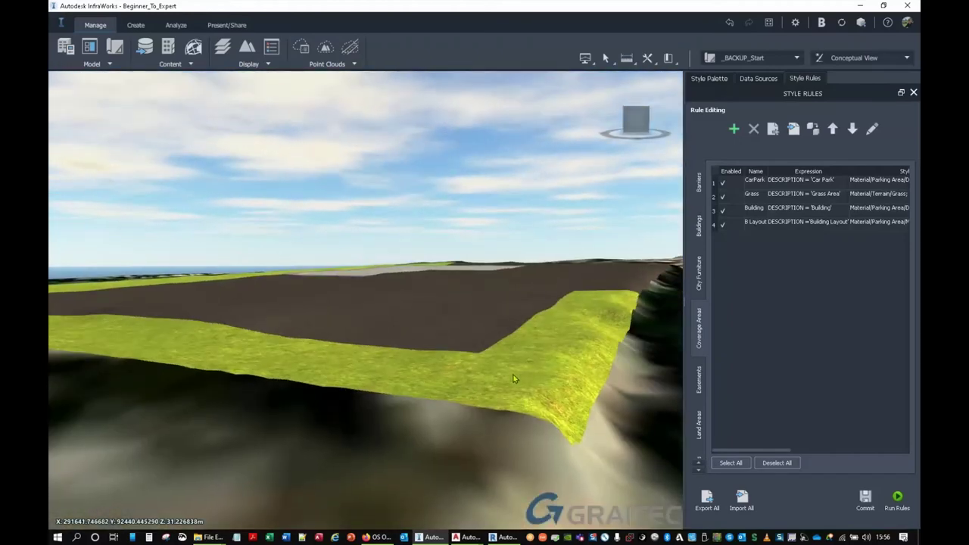
{"action": "left_click_drag", "start_coordinate": [565, 330], "coordinate": [454, 443]}
{"action": "scroll", "coordinate": [428, 386], "scroll_direction": "down", "scroll_amount": 3}
{"action": "middle_click_drag", "start_coordinate": [481, 350], "coordinate": [269, 318]}
- Shape the terrain to the Car Park coverage area at an elevation of 33 m
{"action": "left_click", "coordinate": [446, 303]}
{"action": "right_click", "coordinate": [323, 298]}
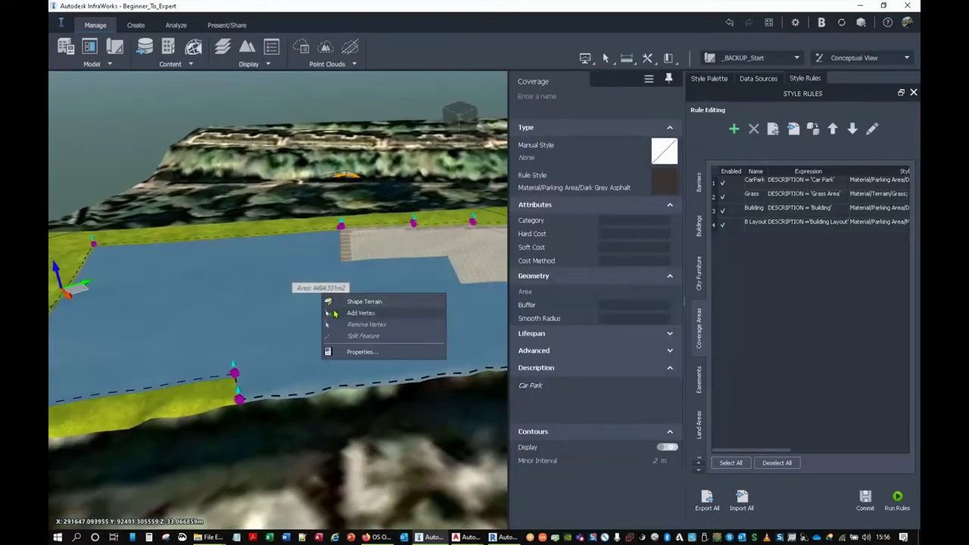
{"action": "left_click", "coordinate": [343, 304]}
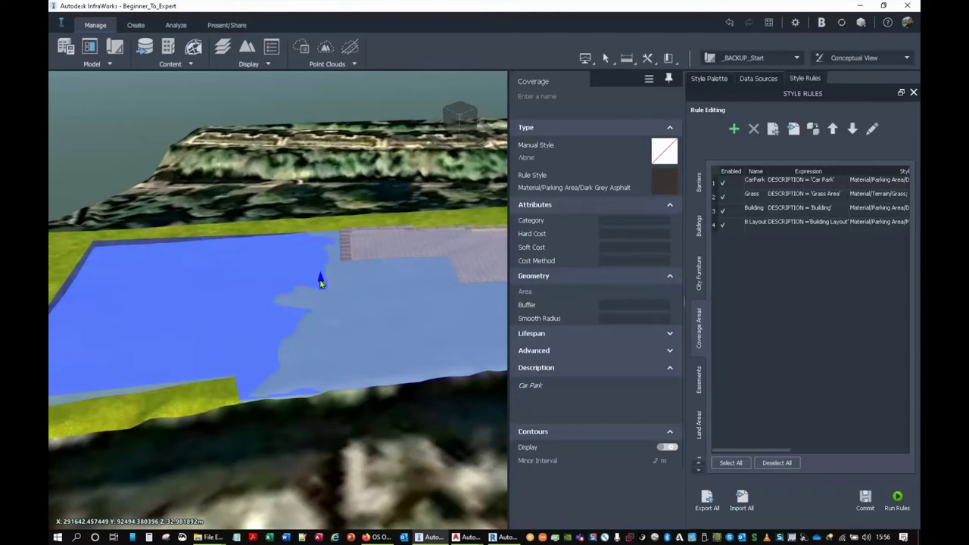
{"action": "left_click", "coordinate": [320, 282]}
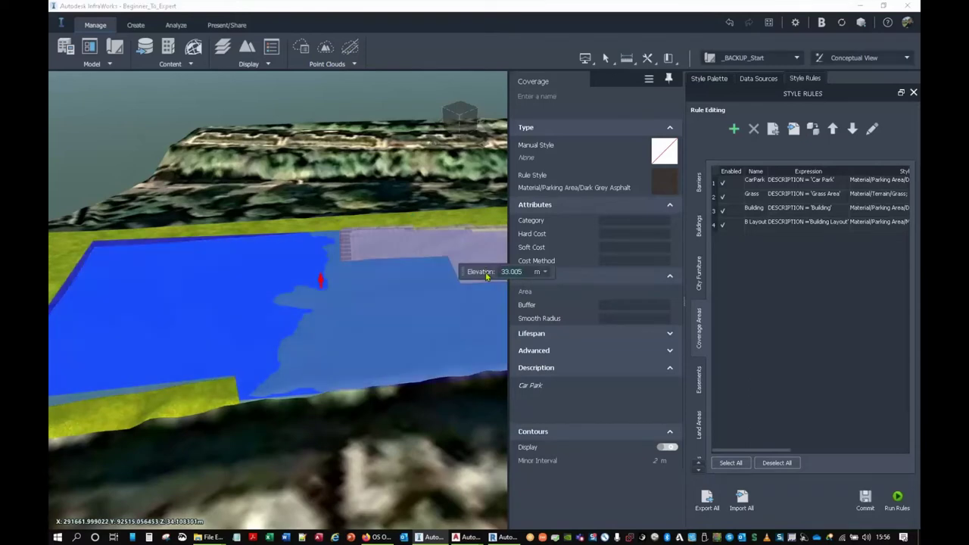
{"action": "key", "text": "Return"}
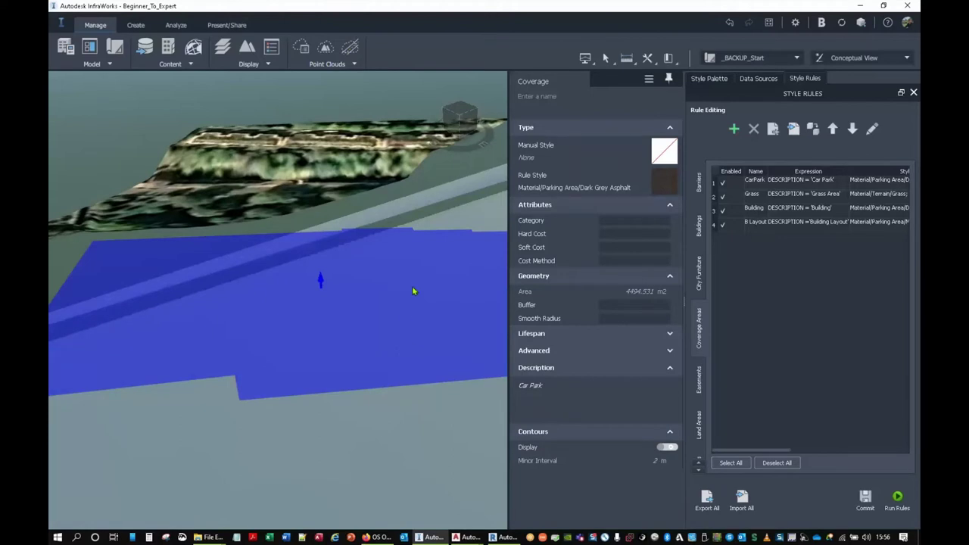
- Adjust the terrain elevation of the Building coverage area and clear the selection
{"action": "left_click", "coordinate": [427, 250]}
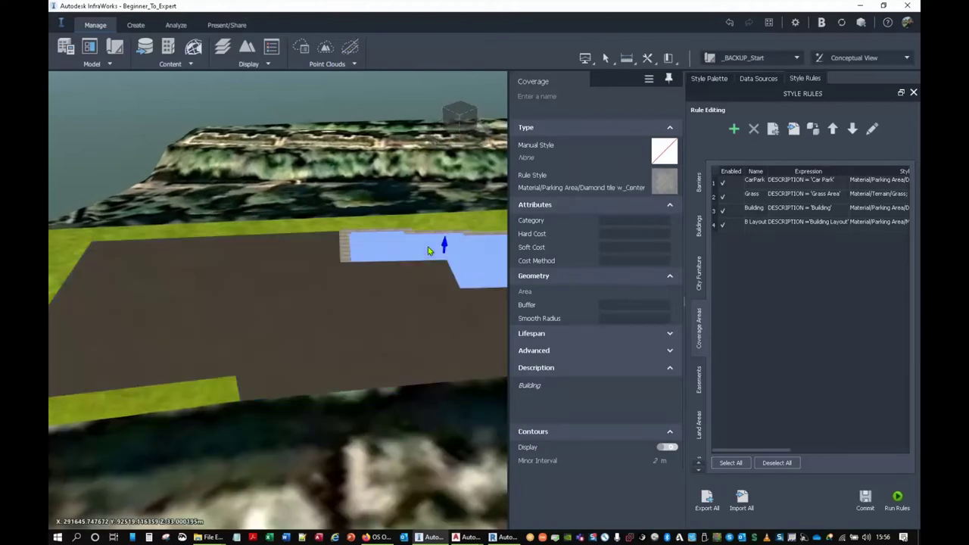
{"action": "left_click", "coordinate": [443, 246]}
{"action": "middle_click_drag", "start_coordinate": [396, 307], "coordinate": [297, 310]}
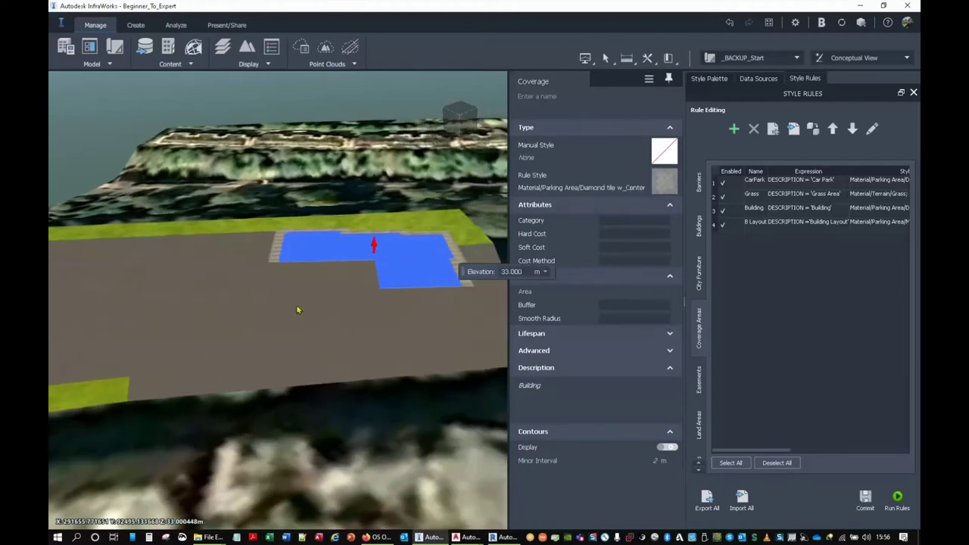
{"action": "key", "text": "Return"}
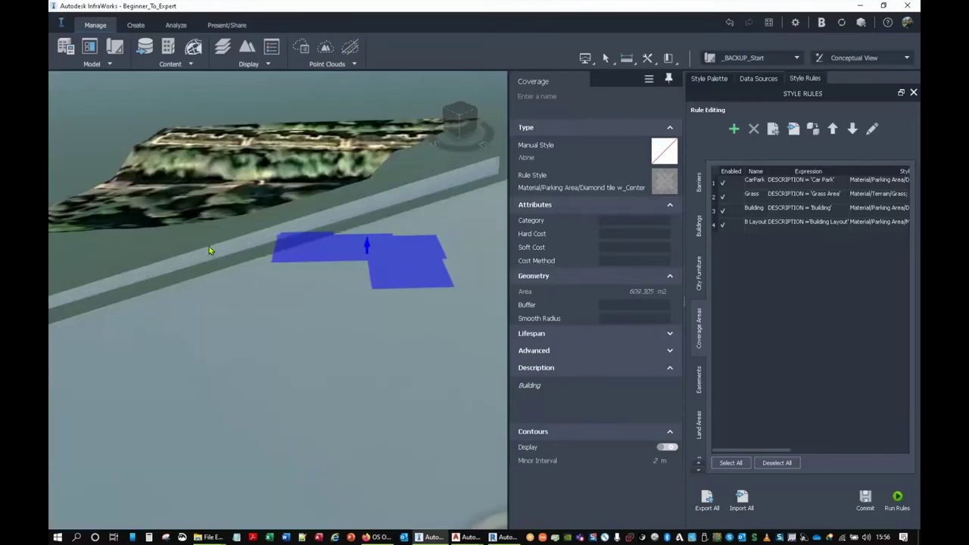
{"action": "left_click", "coordinate": [199, 189]}
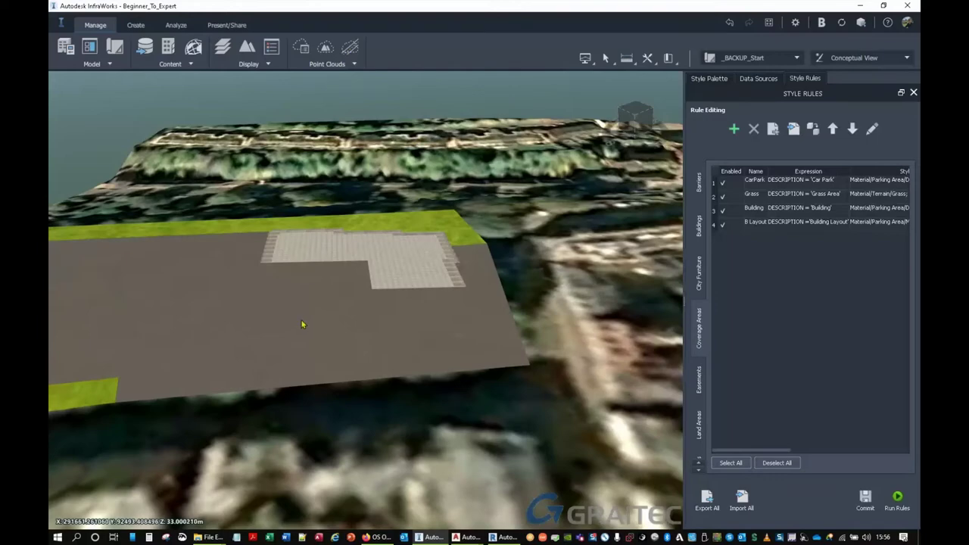
- Add the Fence shapefile from the Exports folder to the model as a data source
{"action": "scroll", "coordinate": [301, 324], "scroll_direction": "down", "scroll_amount": 3}
{"action": "left_click_drag", "start_coordinate": [303, 323], "coordinate": [346, 364]}
{"action": "middle_click_drag", "start_coordinate": [345, 364], "coordinate": [299, 352], "text": "shift"}
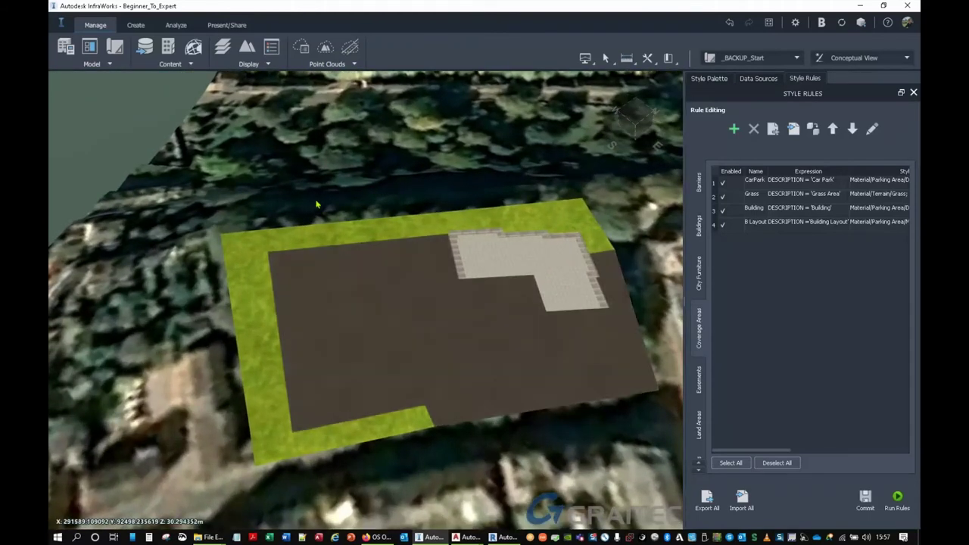
{"action": "left_click", "coordinate": [211, 536]}
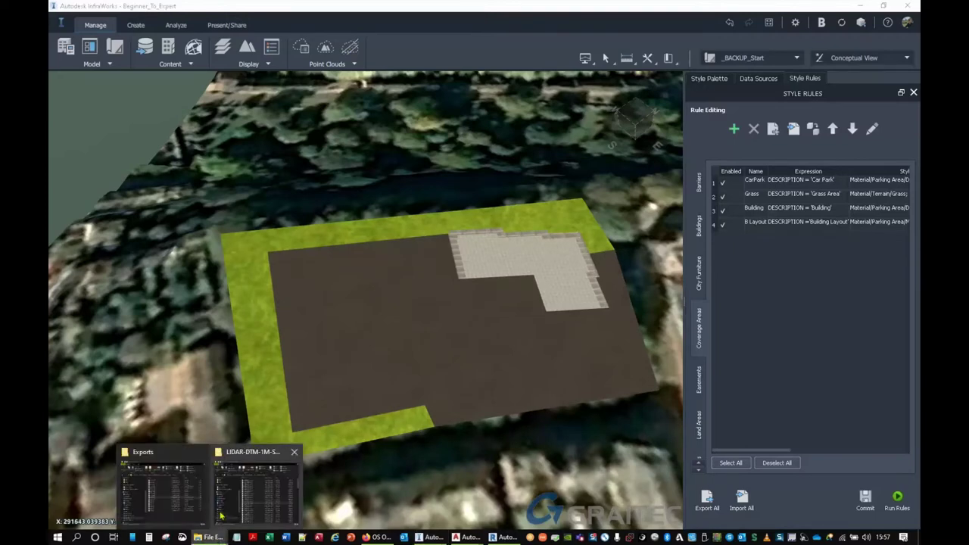
{"action": "left_click", "coordinate": [162, 491]}
{"action": "left_click_drag", "start_coordinate": [441, 231], "coordinate": [216, 245]}
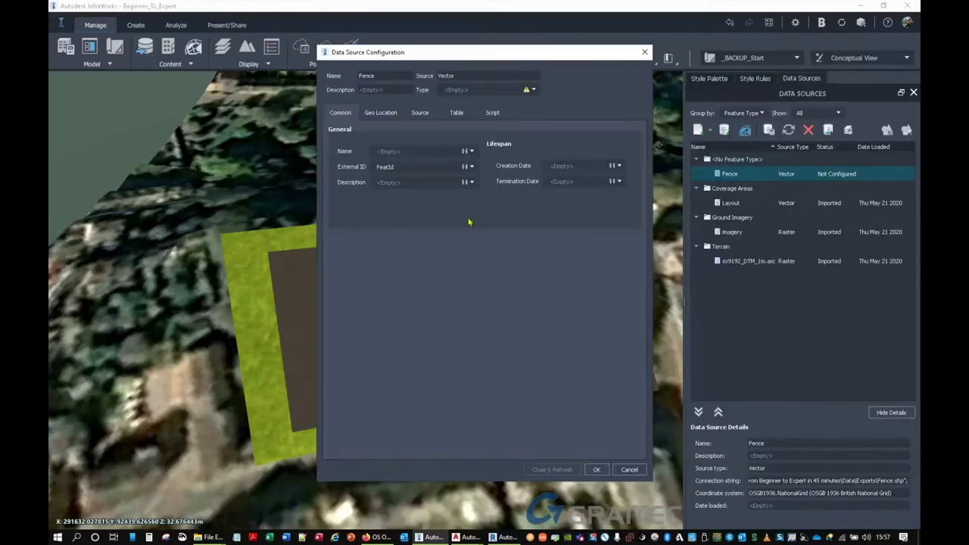
- Set the Fence data source's type to Buildings and check its coordinate system
{"action": "left_click", "coordinate": [534, 90]}
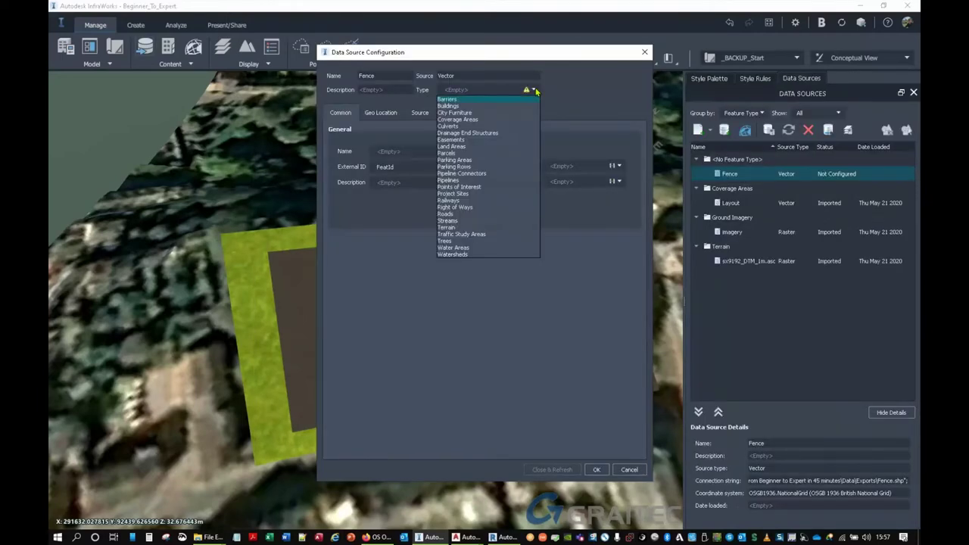
{"action": "left_click", "coordinate": [448, 106]}
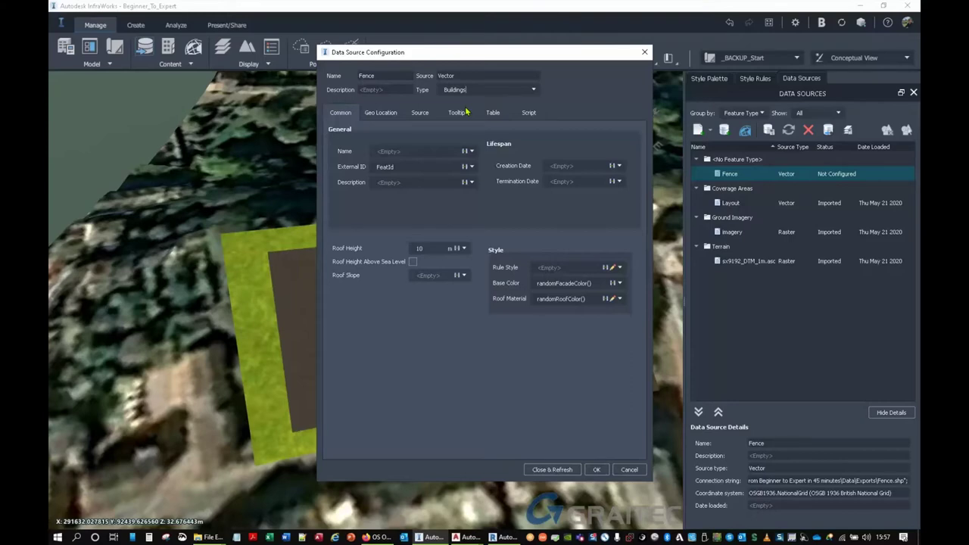
{"action": "left_click", "coordinate": [395, 117]}
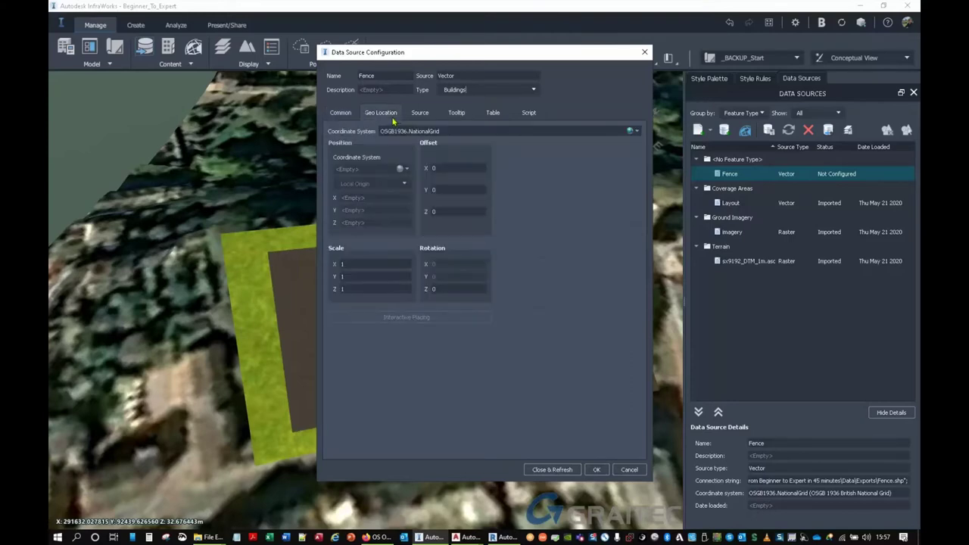
- Change the draping option in the Fence data source's source settings
{"action": "left_click", "coordinate": [424, 113]}
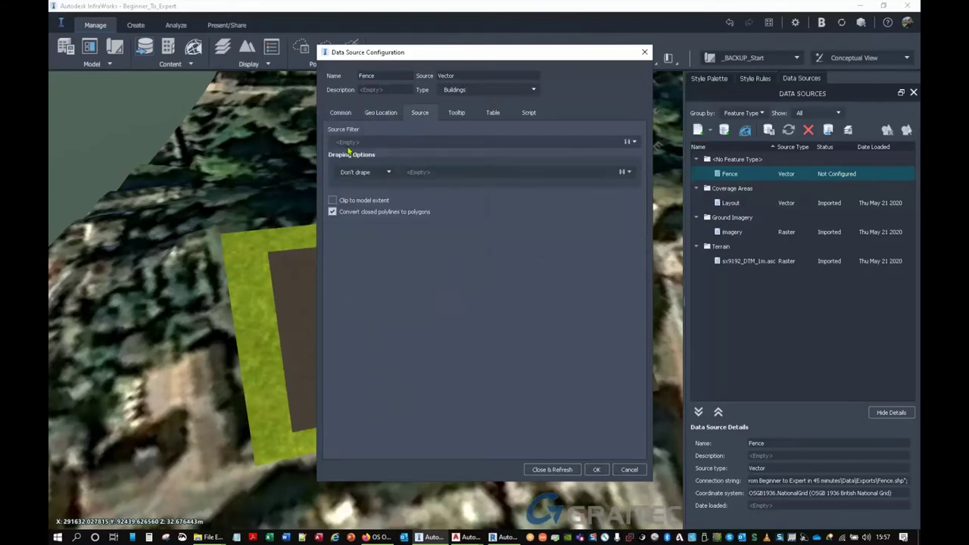
{"action": "left_click", "coordinate": [388, 172]}
{"action": "left_click", "coordinate": [352, 193]}
{"action": "left_click", "coordinate": [345, 114]}
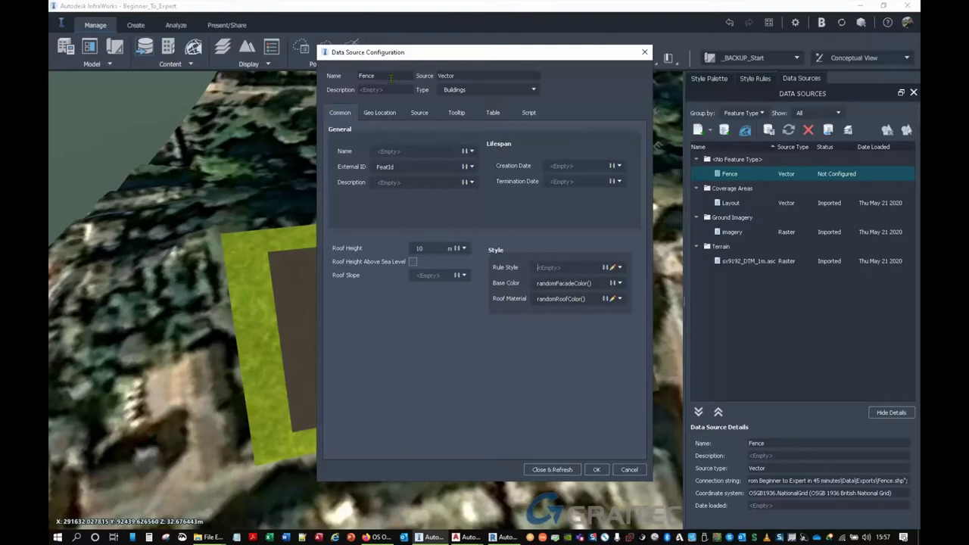
- Set the Fence data source's type to Barriers and its rule style to Wood Fence
{"action": "left_click", "coordinate": [533, 90]}
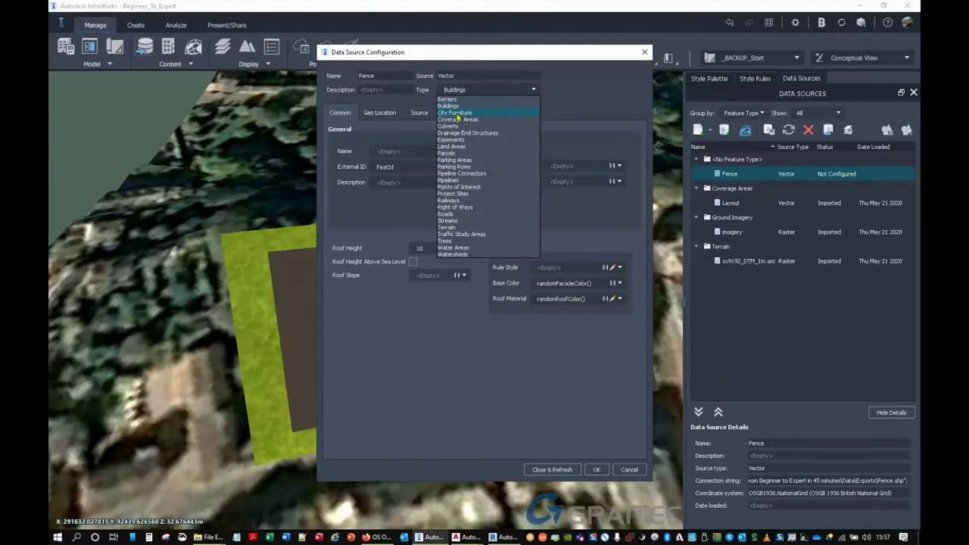
{"action": "left_click", "coordinate": [454, 101]}
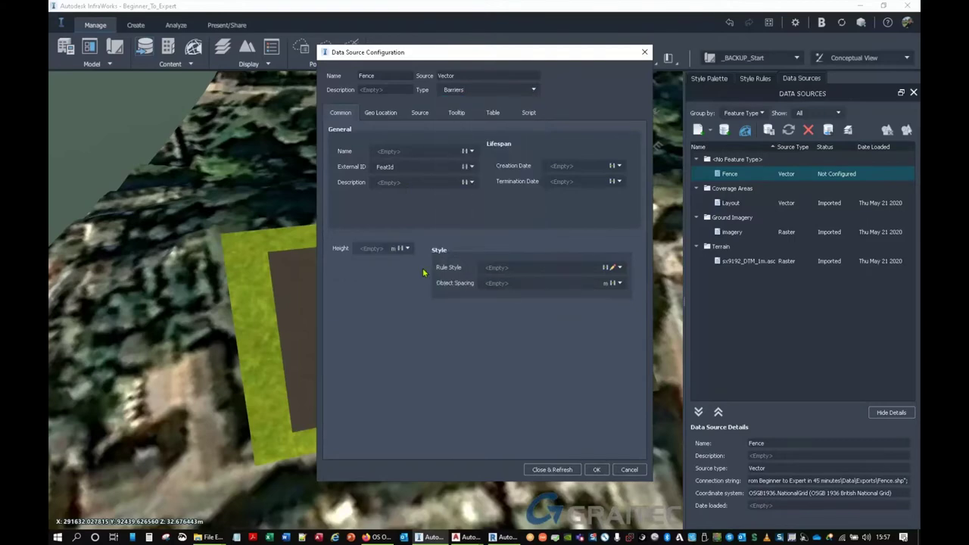
{"action": "left_click", "coordinate": [613, 268]}
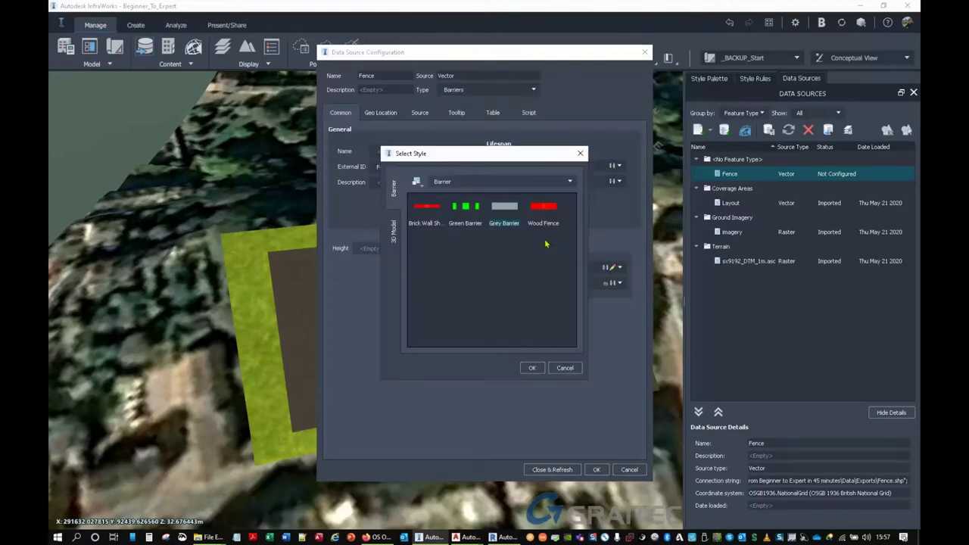
{"action": "left_click", "coordinate": [542, 209]}
{"action": "left_click", "coordinate": [532, 368]}
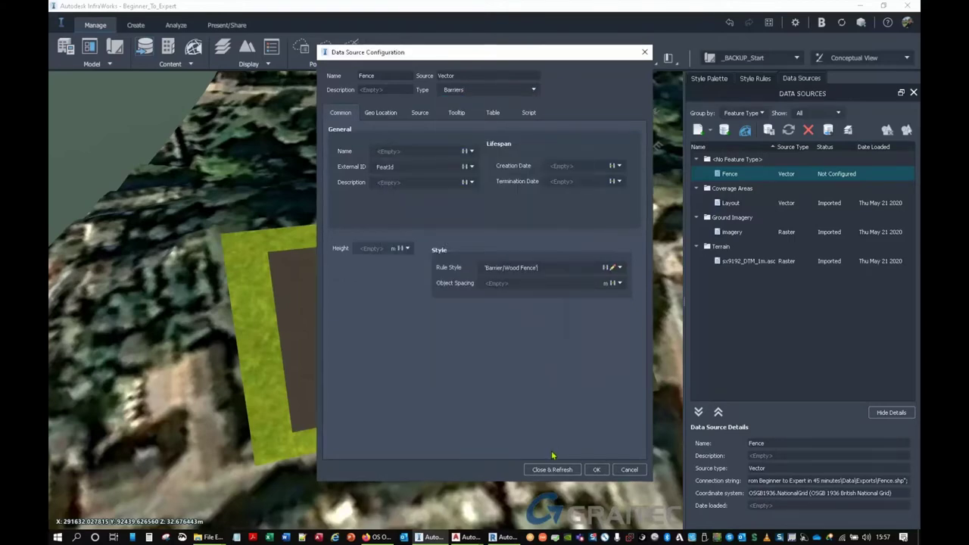
- Import the configured Fence data source into the model and inspect the fence around the site from several angles
{"action": "left_click", "coordinate": [552, 469]}
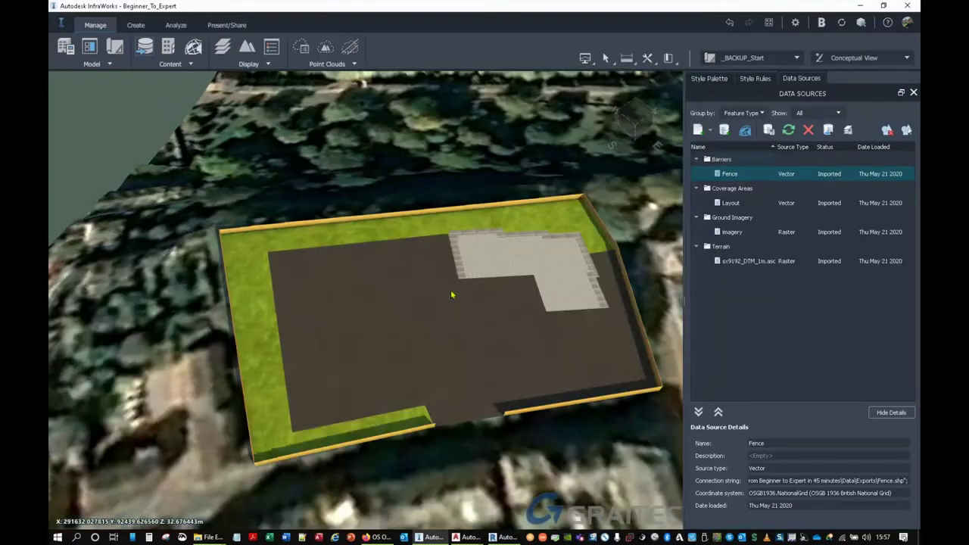
{"action": "left_click_drag", "start_coordinate": [450, 292], "coordinate": [463, 272]}
{"action": "scroll", "coordinate": [464, 333], "scroll_direction": "up", "scroll_amount": 3}
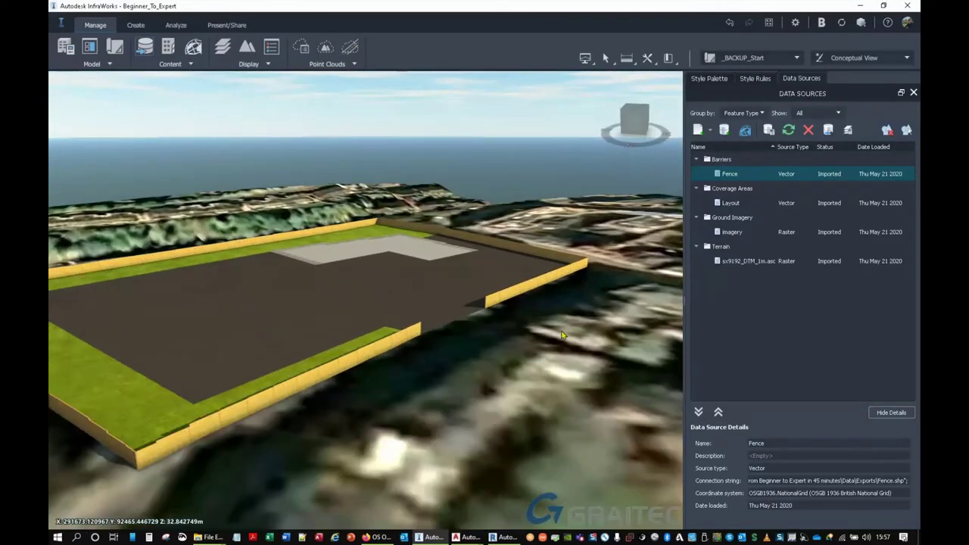
{"action": "middle_click_drag", "start_coordinate": [466, 336], "coordinate": [406, 351]}
{"action": "scroll", "coordinate": [346, 340], "scroll_direction": "down", "scroll_amount": 10}
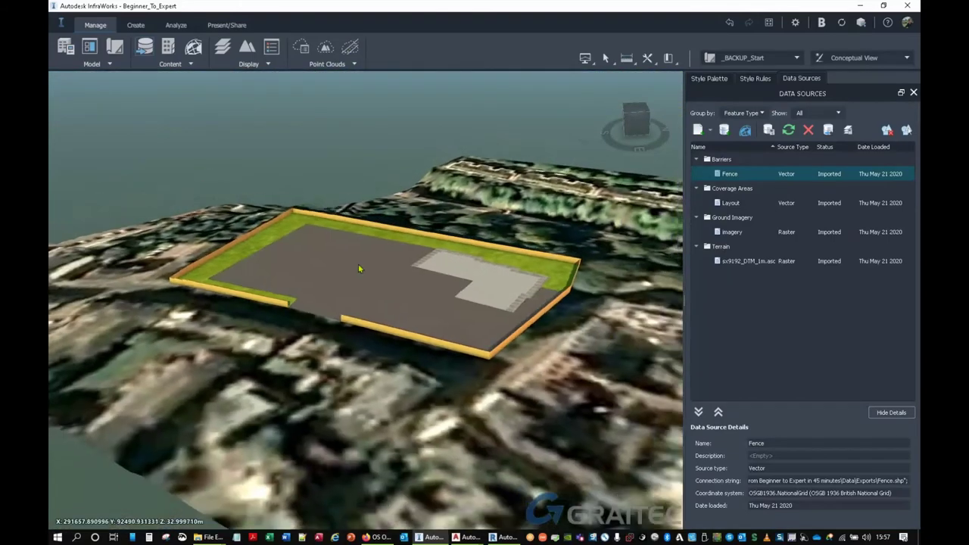
{"action": "middle_click_drag", "start_coordinate": [405, 394], "coordinate": [342, 363]}
{"action": "middle_click_drag", "start_coordinate": [539, 364], "coordinate": [356, 294]}
{"action": "mouse_move", "coordinate": [555, 326]}
{"action": "middle_mouse_down"}
{"action": "mouse_move", "coordinate": [364, 274]}
{"action": "mouse_move", "coordinate": [389, 393]}
{"action": "middle_mouse_up"}
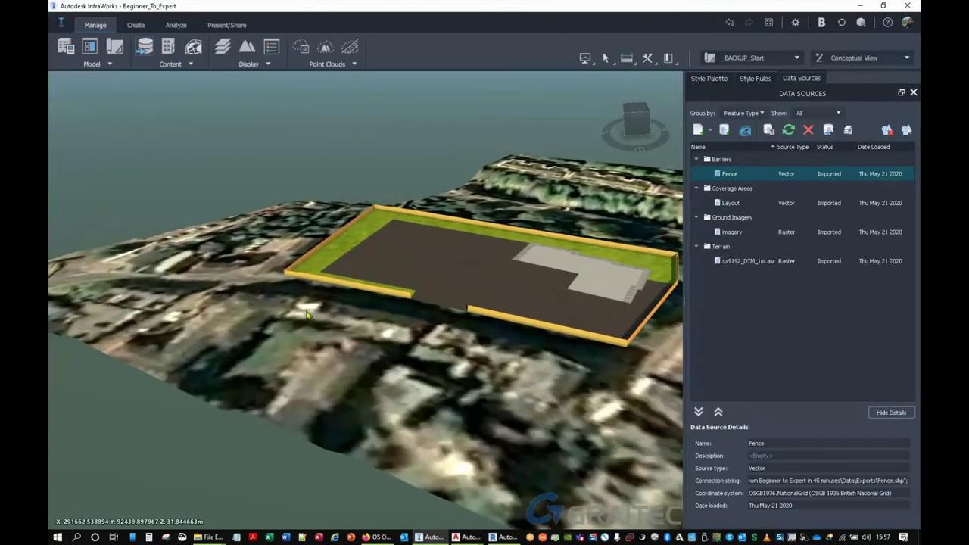
{"action": "scroll", "coordinate": [308, 315], "scroll_direction": "down", "scroll_amount": 5}
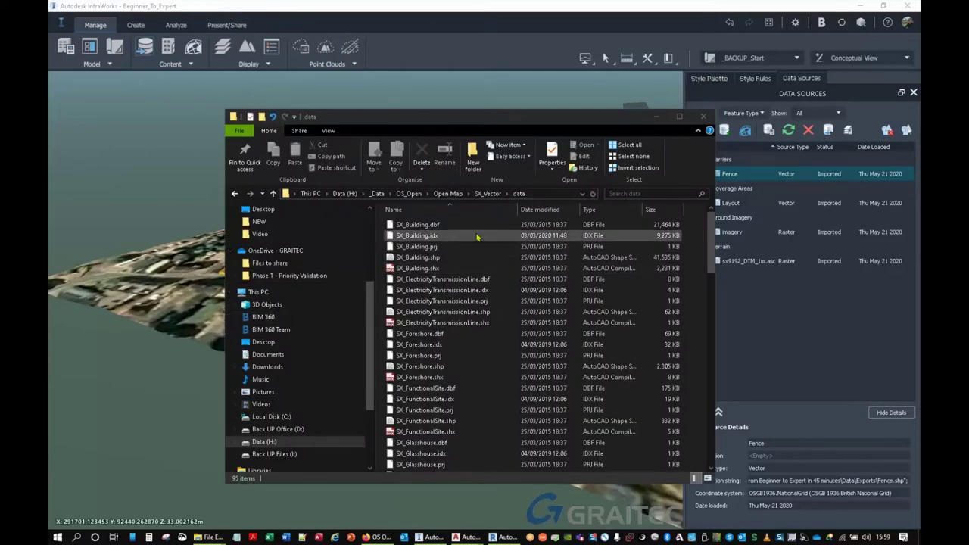
- Look through the OS Open Map shapefiles in the SX_Vector data folder
{"action": "scroll", "coordinate": [457, 318], "scroll_direction": "down", "scroll_amount": 20}
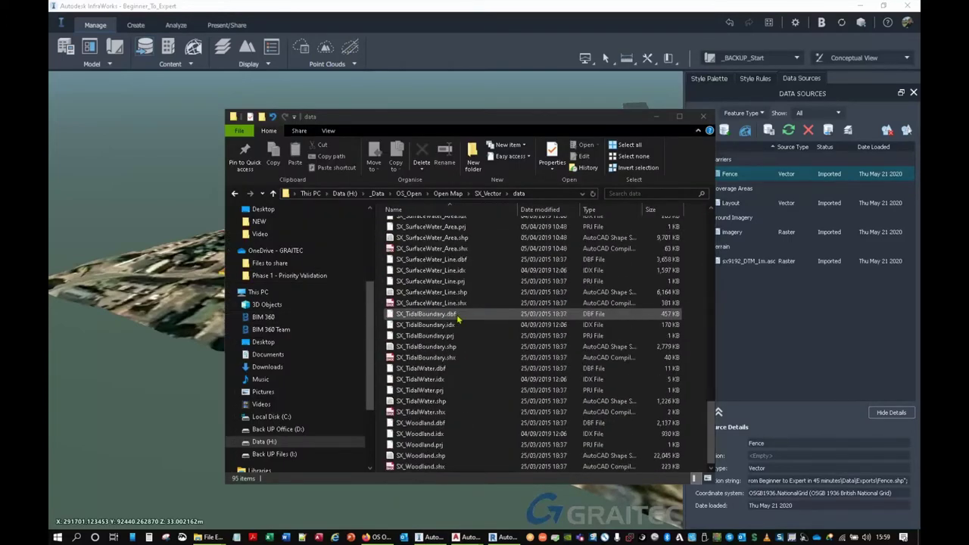
{"action": "left_click", "coordinate": [448, 312]}
{"action": "key", "text": "ctrl+a"}
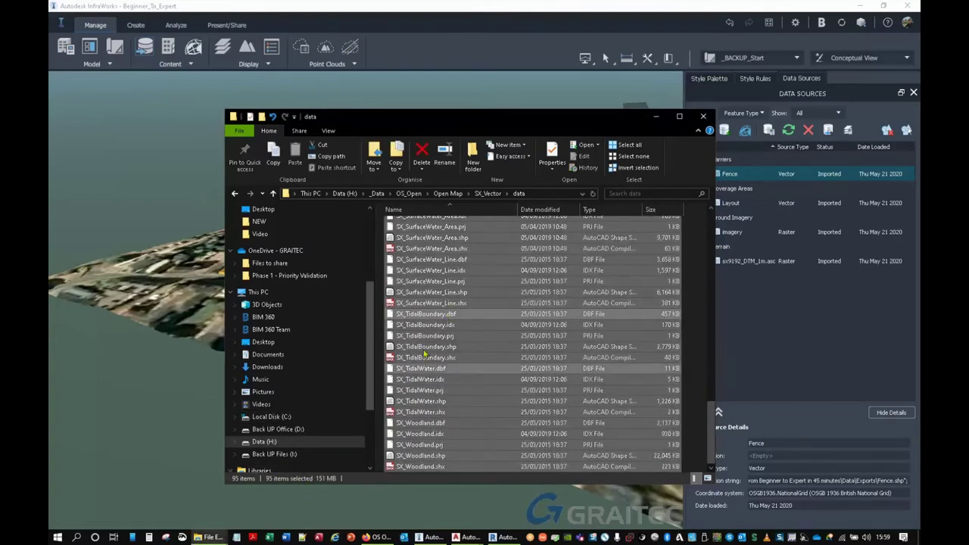
{"action": "left_click", "coordinate": [448, 271]}
{"action": "scroll", "coordinate": [439, 295], "scroll_direction": "up", "scroll_amount": 3}
{"action": "scroll", "coordinate": [437, 301], "scroll_direction": "up", "scroll_amount": 15}
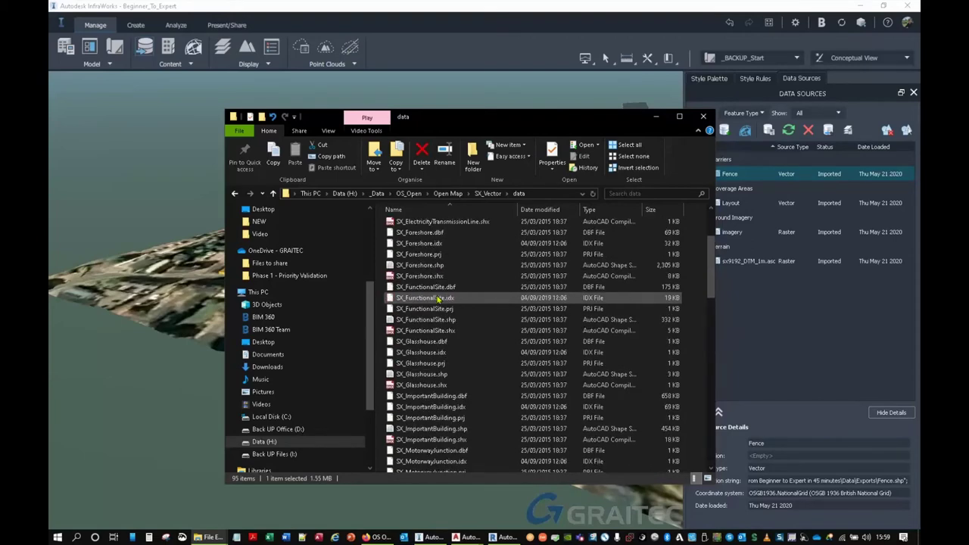
{"action": "scroll", "coordinate": [437, 298], "scroll_direction": "up", "scroll_amount": 3}
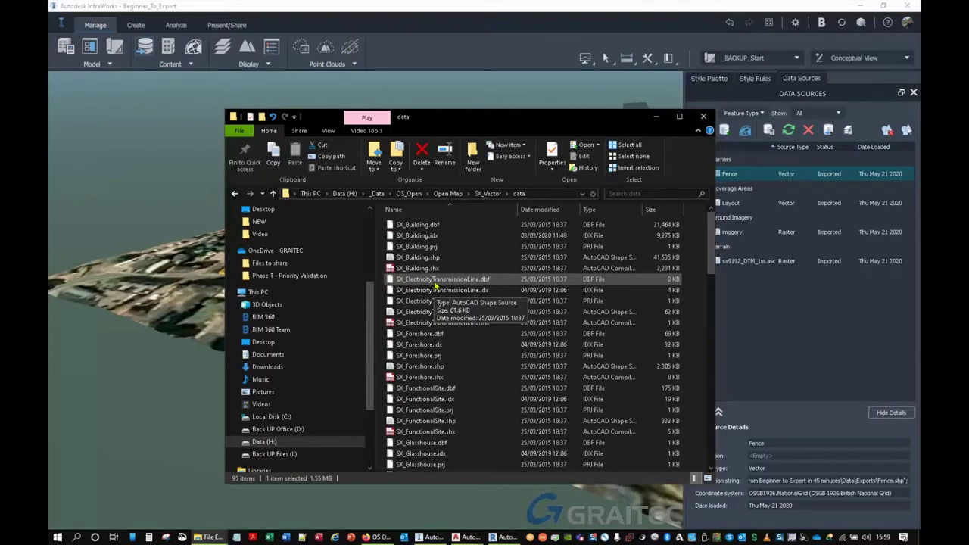
- Switch to AutoCAD Map 3D and start a new drawing
{"action": "left_click", "coordinate": [471, 533]}
{"action": "left_click", "coordinate": [473, 520]}
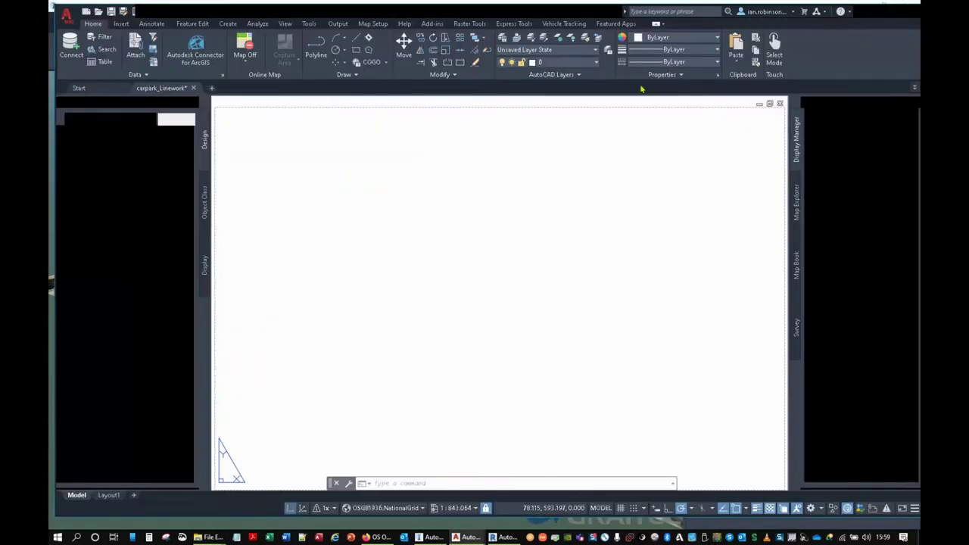
{"action": "left_click", "coordinate": [907, 12]}
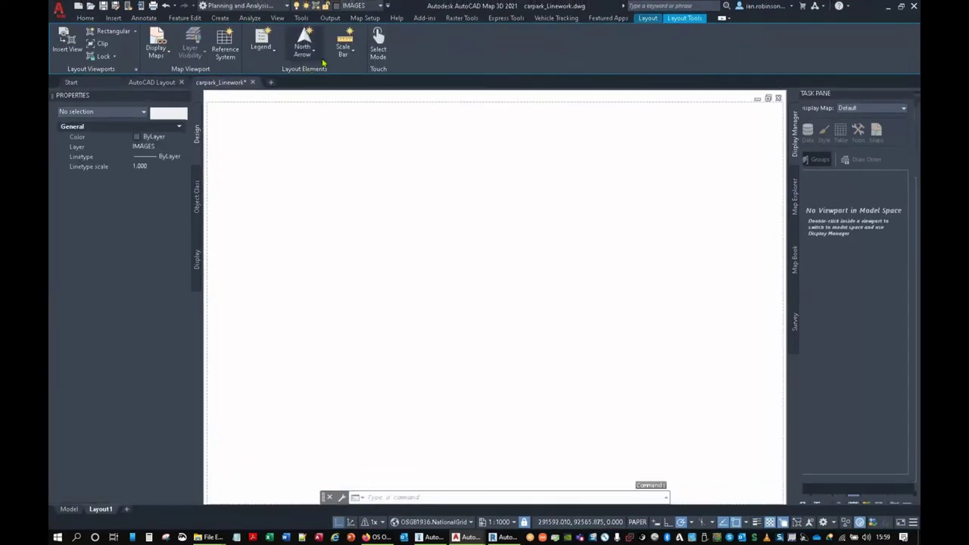
{"action": "left_click", "coordinate": [270, 82]}
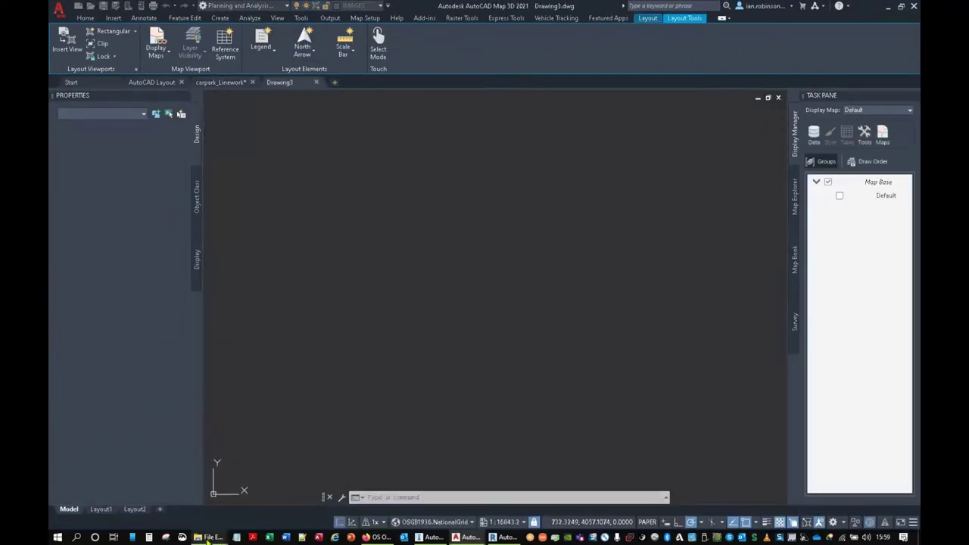
- Add SX_Building.shp from the SX_Vector data folder to the new drawing
{"action": "mouse_move", "coordinate": [207, 535]}
{"action": "left_click", "coordinate": [214, 500]}
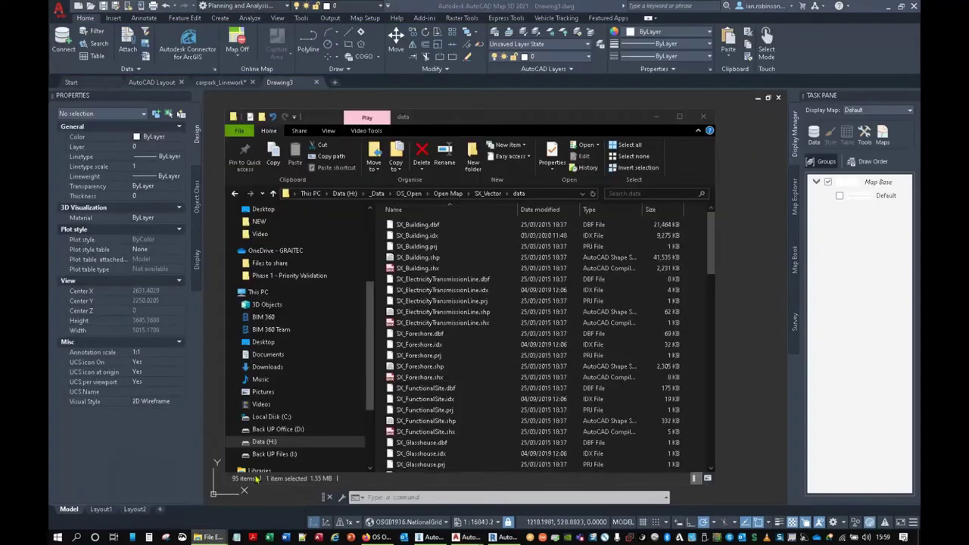
{"action": "left_click", "coordinate": [430, 260]}
{"action": "left_click_drag", "start_coordinate": [423, 260], "coordinate": [557, 214]}
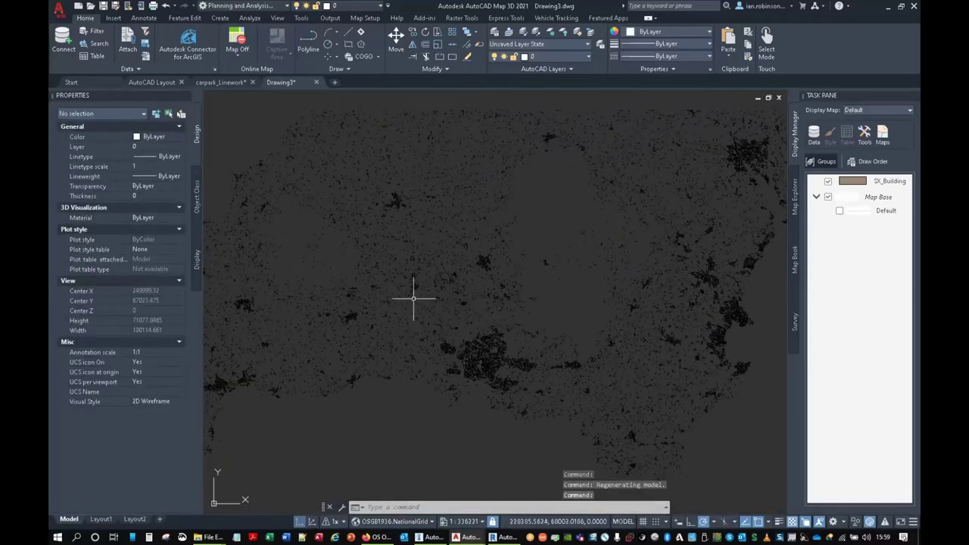
- Turn on the Map Aerial background behind the SX_Building footprints
{"action": "scroll", "coordinate": [412, 303], "scroll_direction": "down", "scroll_amount": 2}
{"action": "scroll", "coordinate": [413, 311], "scroll_direction": "down", "scroll_amount": 2}
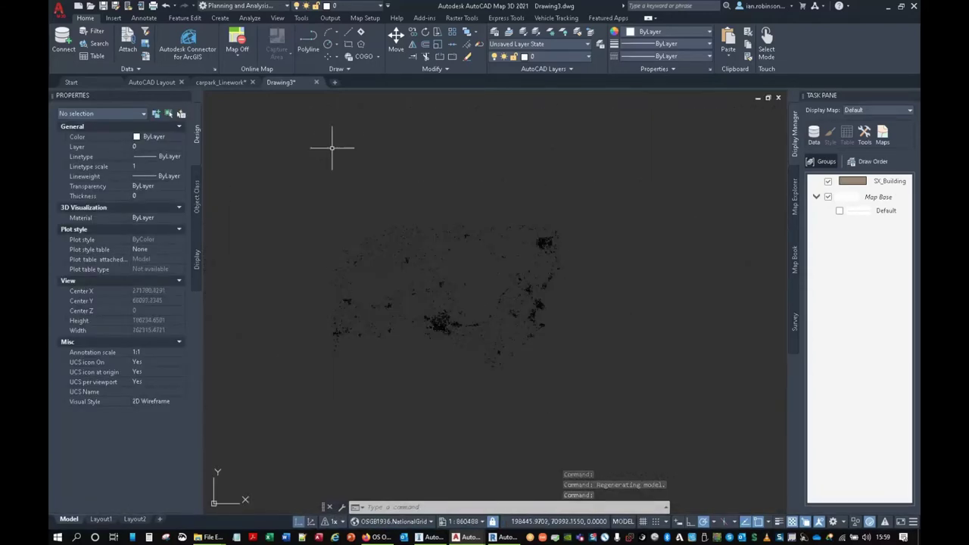
{"action": "left_click", "coordinate": [237, 56]}
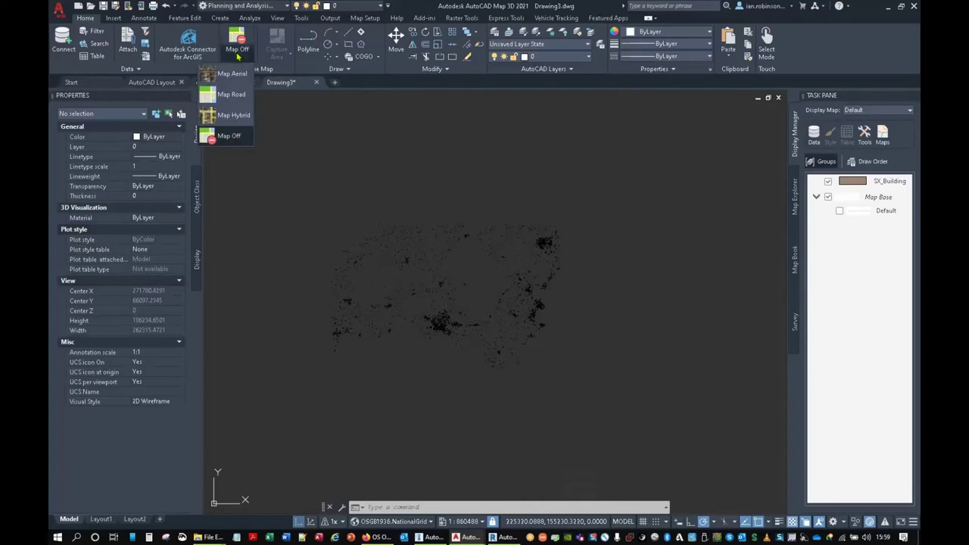
{"action": "left_click", "coordinate": [234, 76]}
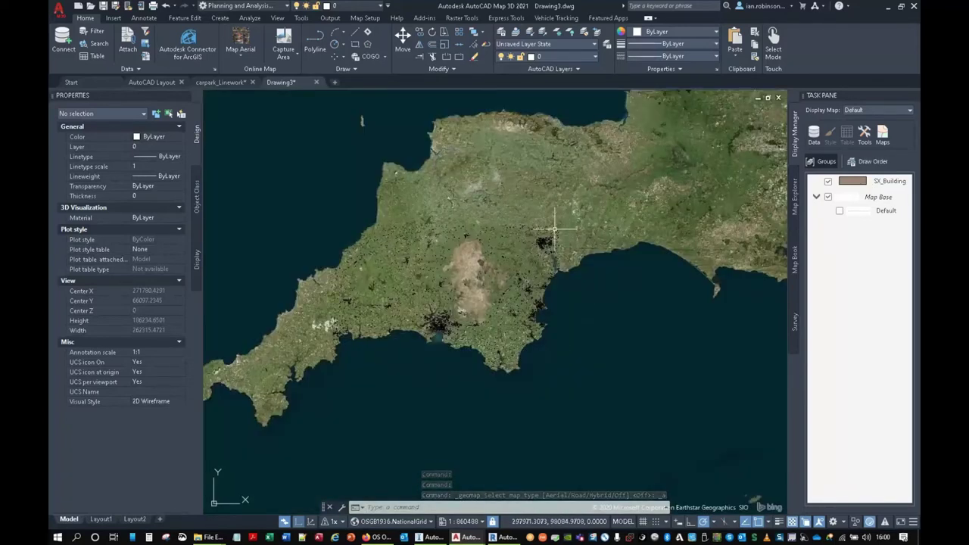
- Examine how the SX_Building footprints cover the region and line up with the houses on the aerial imagery
{"action": "mouse_move", "coordinate": [552, 223]}
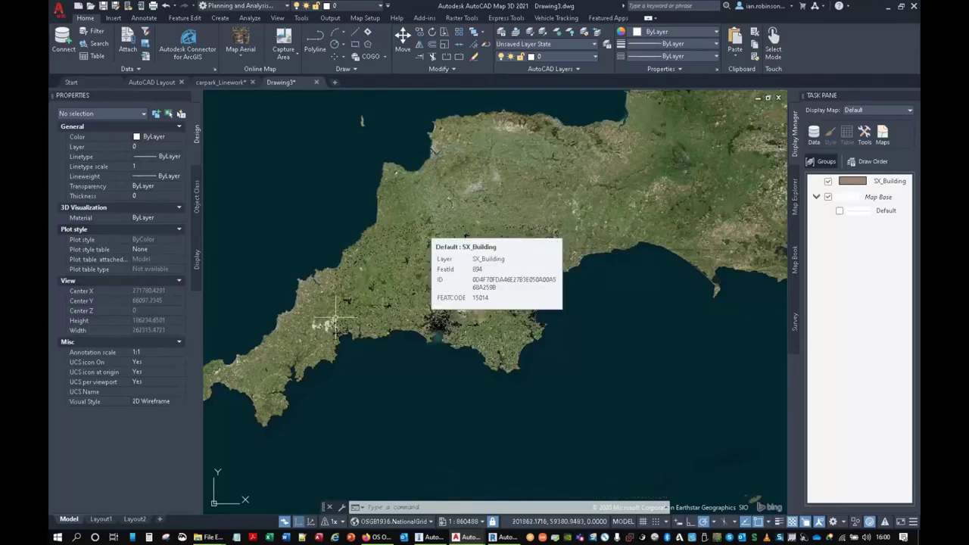
{"action": "left_click", "coordinate": [331, 341]}
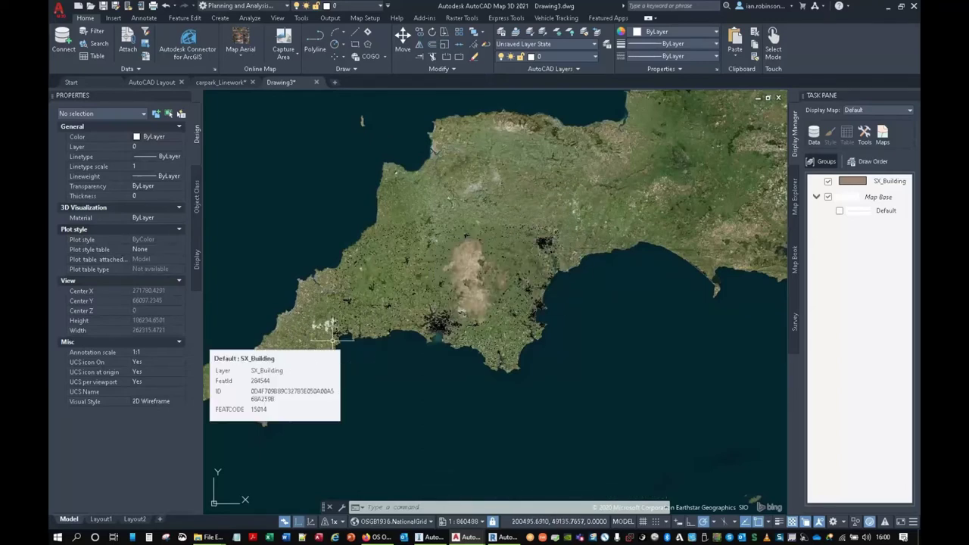
{"action": "scroll", "coordinate": [438, 322], "scroll_direction": "up", "scroll_amount": 10}
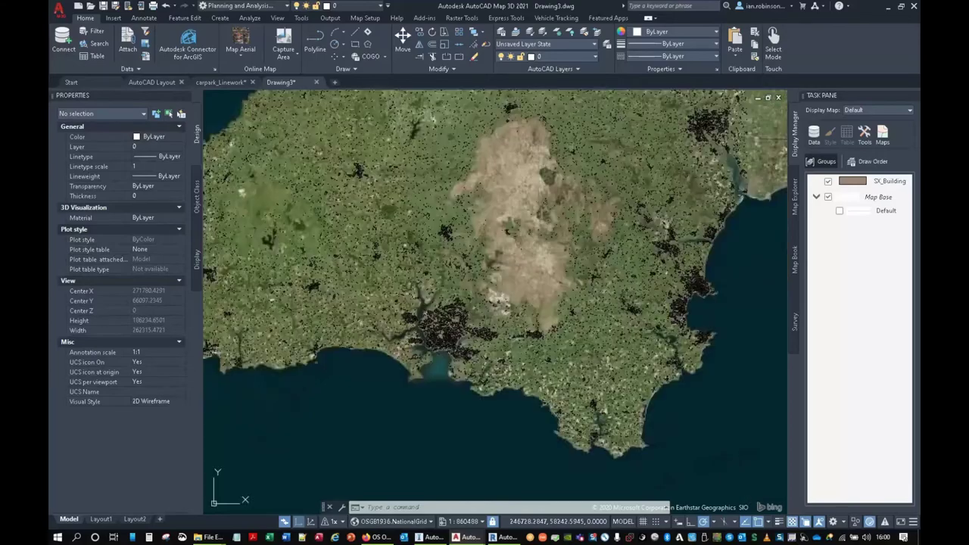
{"action": "scroll", "coordinate": [437, 322], "scroll_direction": "up", "scroll_amount": 3}
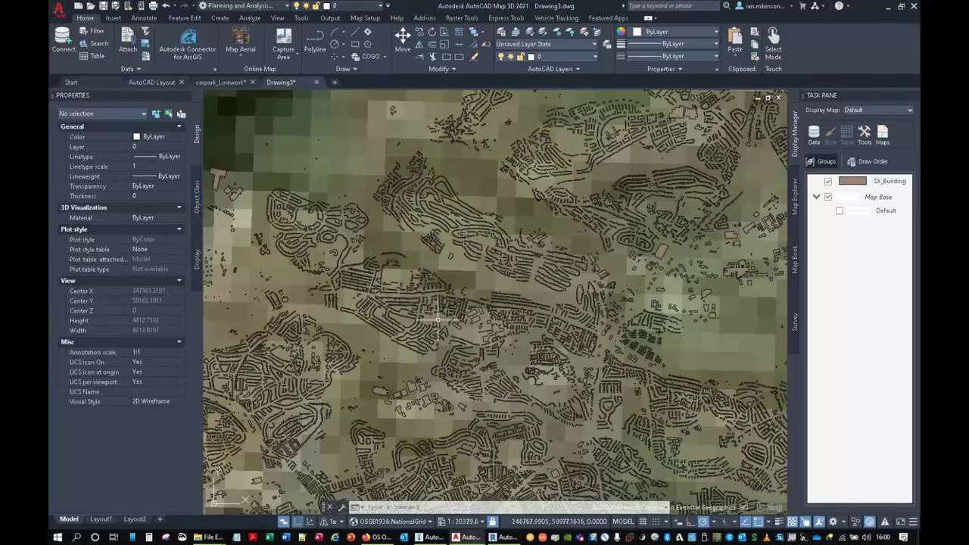
{"action": "scroll", "coordinate": [437, 319], "scroll_direction": "up", "scroll_amount": 4}
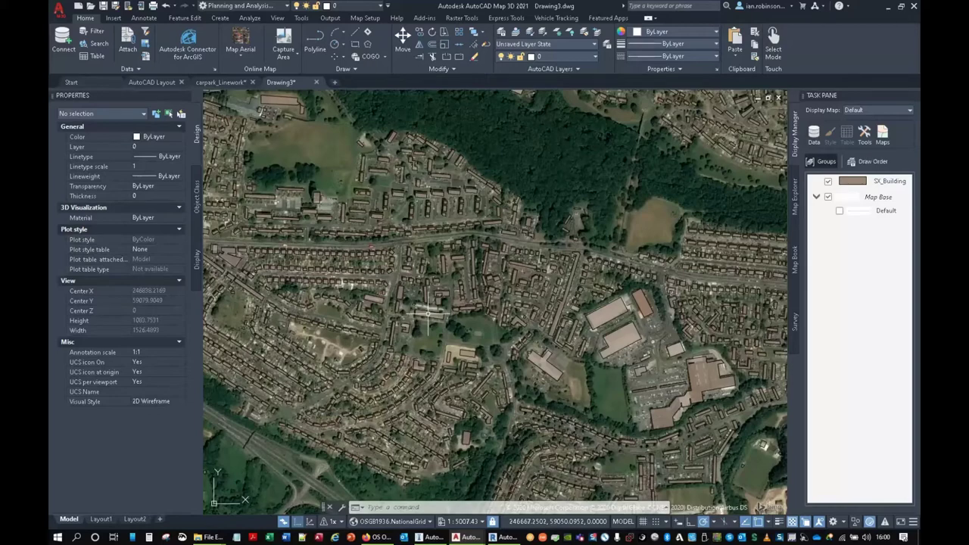
{"action": "scroll", "coordinate": [275, 218], "scroll_direction": "up", "scroll_amount": 1}
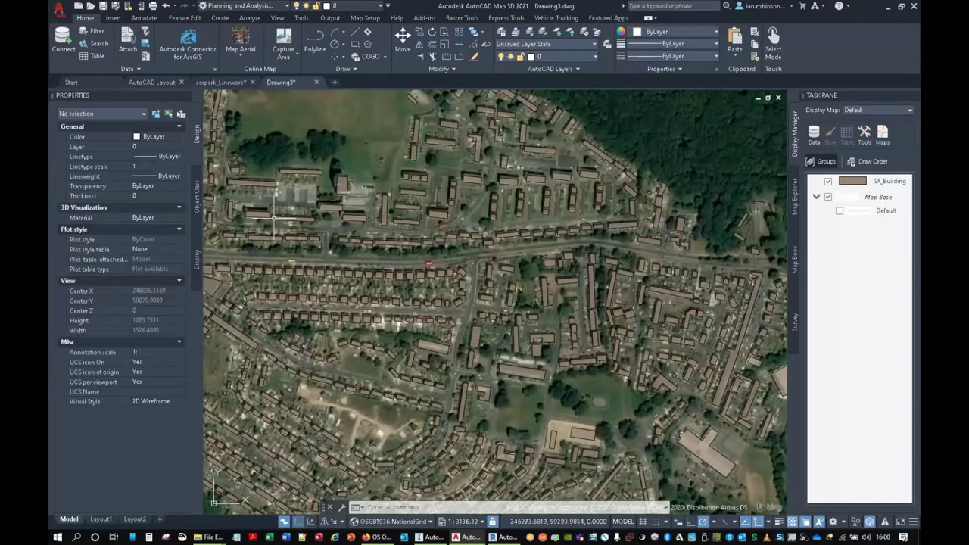
{"action": "scroll", "coordinate": [275, 217], "scroll_direction": "up", "scroll_amount": 1}
{"action": "scroll", "coordinate": [276, 218], "scroll_direction": "up", "scroll_amount": 2}
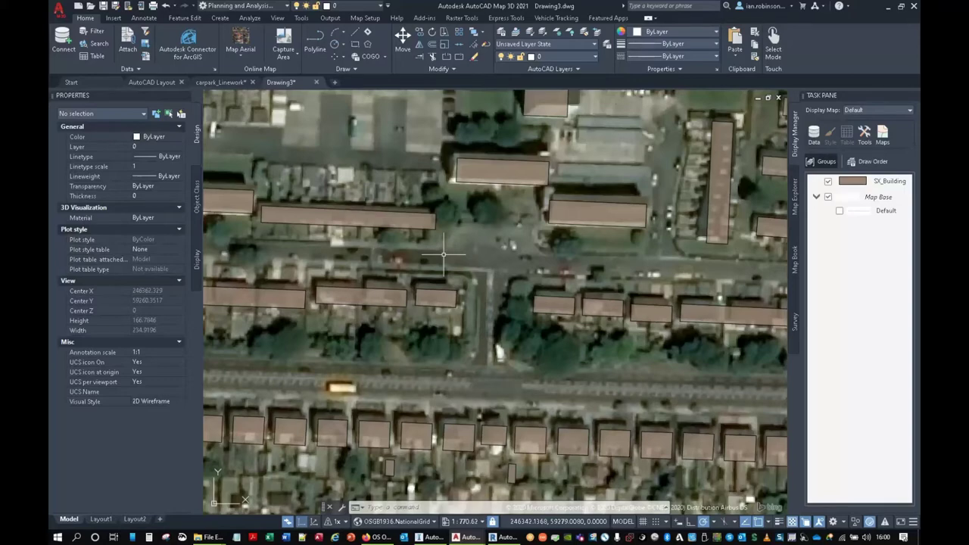
- Return to InfraWorks and add SX_Building.shp to the model as a Buildings data source with a roof height of 6 m
{"action": "left_click", "coordinate": [888, 6]}
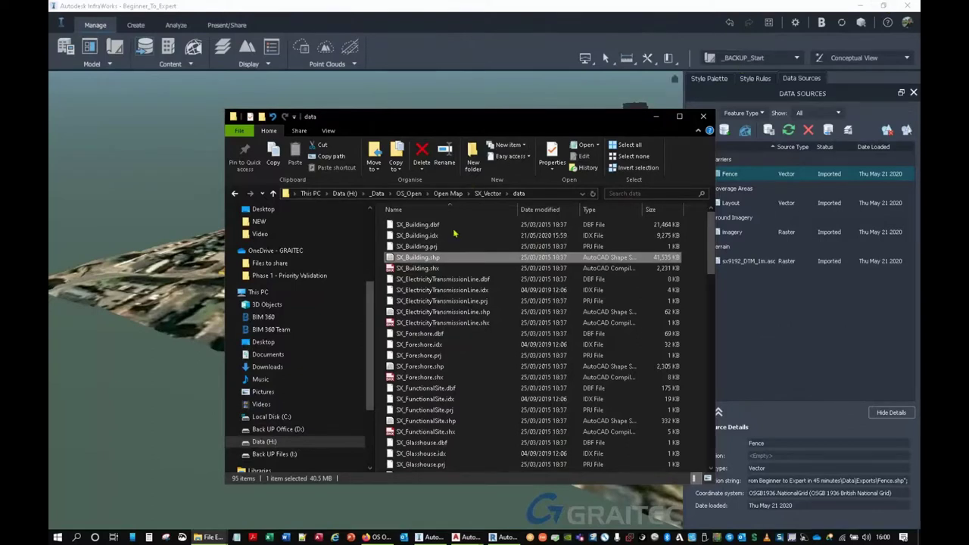
{"action": "left_click_drag", "start_coordinate": [415, 265], "coordinate": [181, 248]}
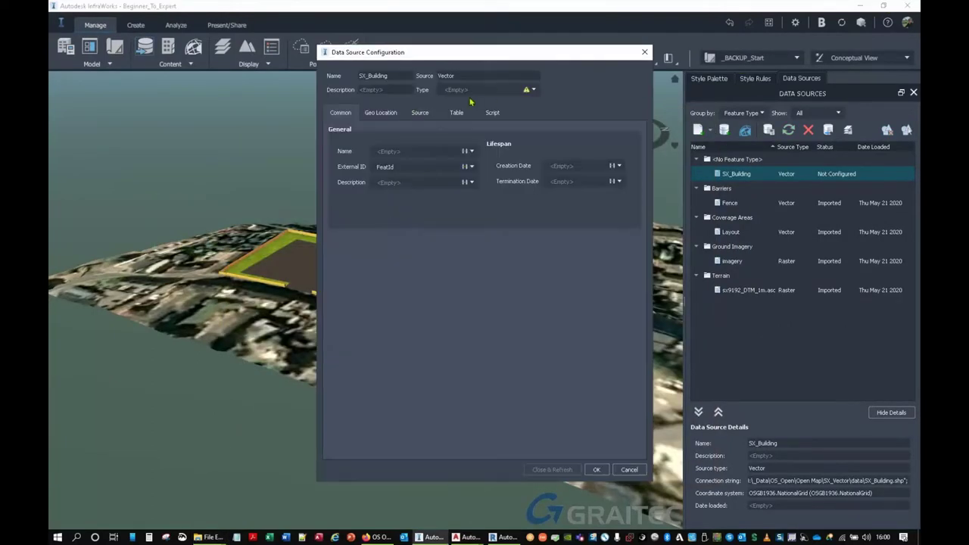
{"action": "left_click", "coordinate": [534, 91]}
{"action": "left_click", "coordinate": [473, 111]}
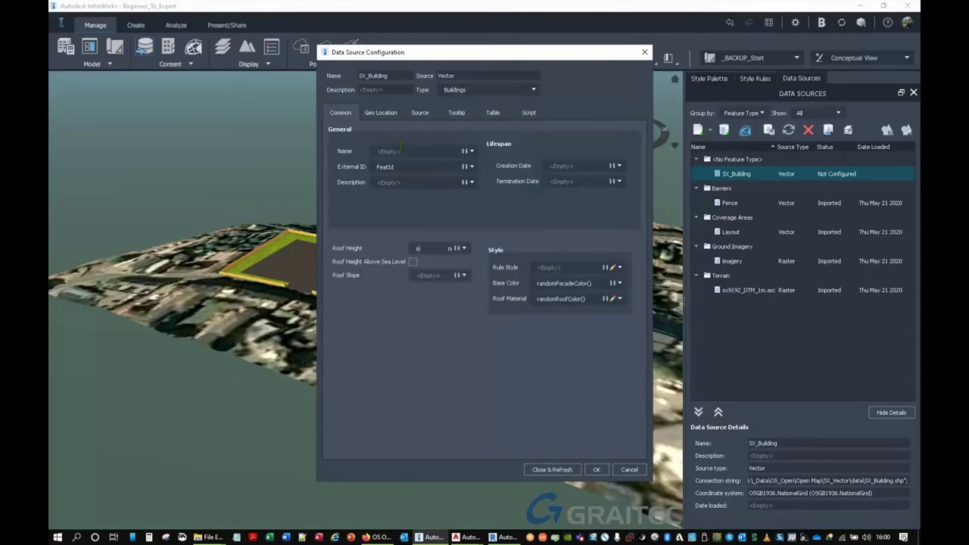
- Change the SX_Building data source's draping option, clip it to the model extent, and import it into the model
{"action": "left_click", "coordinate": [385, 117]}
{"action": "left_click", "coordinate": [418, 119]}
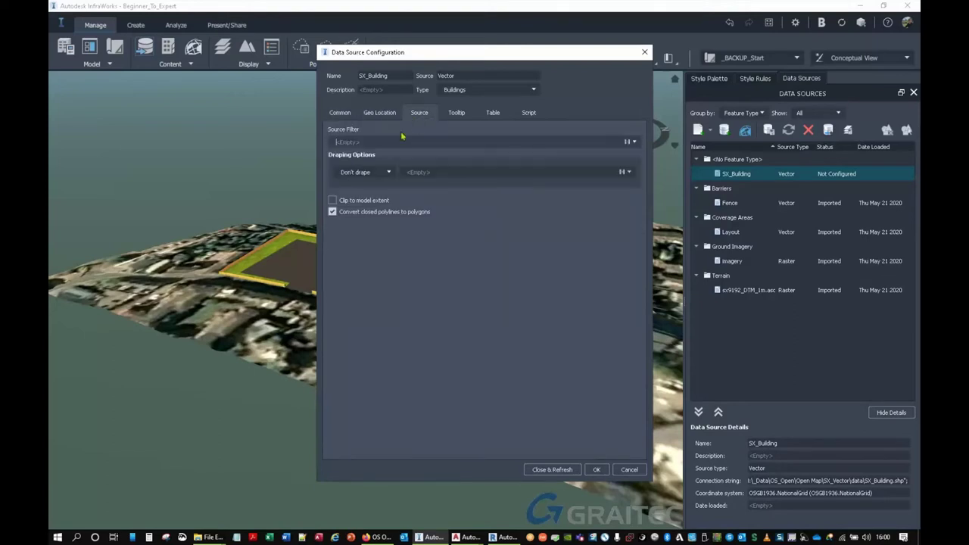
{"action": "left_click", "coordinate": [389, 172]}
{"action": "left_click", "coordinate": [355, 191]}
{"action": "left_click", "coordinate": [340, 202]}
{"action": "left_click", "coordinate": [553, 469]}
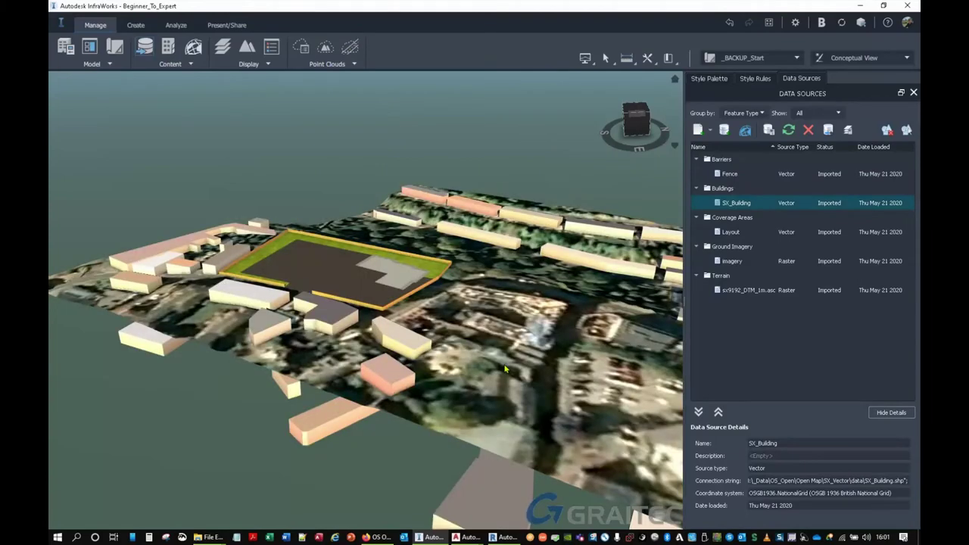
- Select the large building beside the site that overhangs the terrain edge and raise it by about 26 m
{"action": "middle_click_drag", "start_coordinate": [485, 337], "coordinate": [307, 318]}
{"action": "left_click_drag", "start_coordinate": [308, 318], "coordinate": [274, 389]}
{"action": "middle_click_drag", "start_coordinate": [274, 390], "coordinate": [215, 319], "text": "shift"}
{"action": "left_click", "coordinate": [327, 390]}
{"action": "middle_click_drag", "start_coordinate": [361, 404], "coordinate": [458, 294], "text": "shift"}
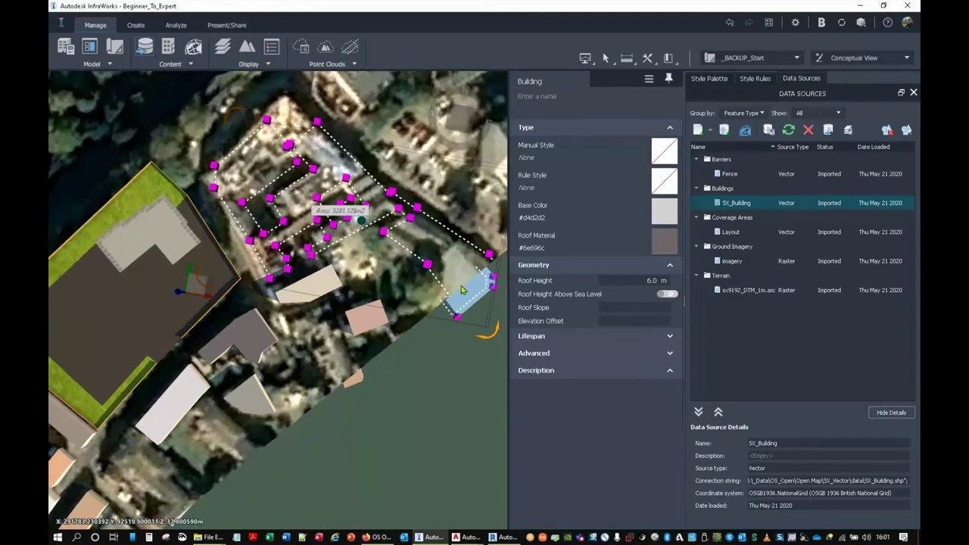
{"action": "middle_click_drag", "start_coordinate": [399, 419], "coordinate": [245, 278], "text": "shift"}
{"action": "left_click_drag", "start_coordinate": [252, 257], "coordinate": [246, 210]}
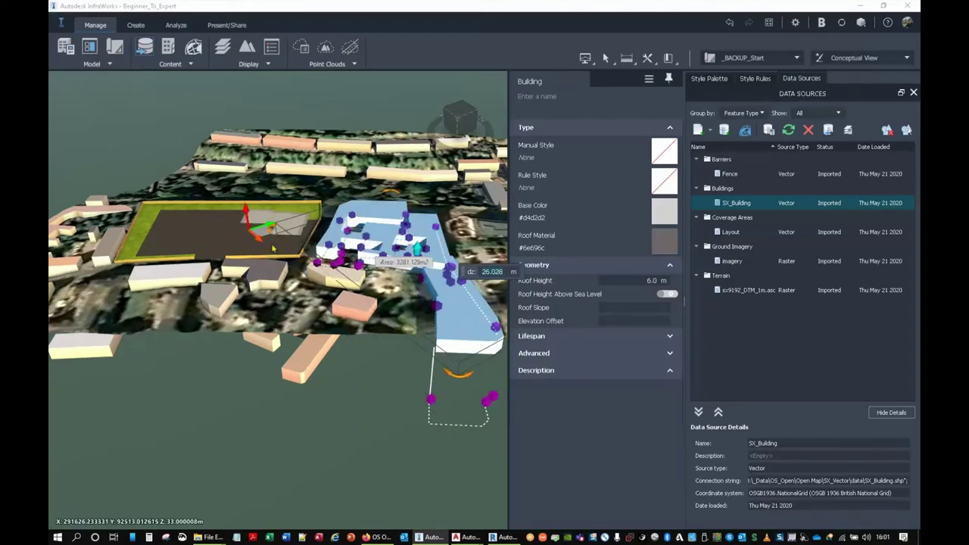
- Raise the three smaller sunken buildings along the terrain's near edge towards ground level
{"action": "left_click", "coordinate": [304, 385]}
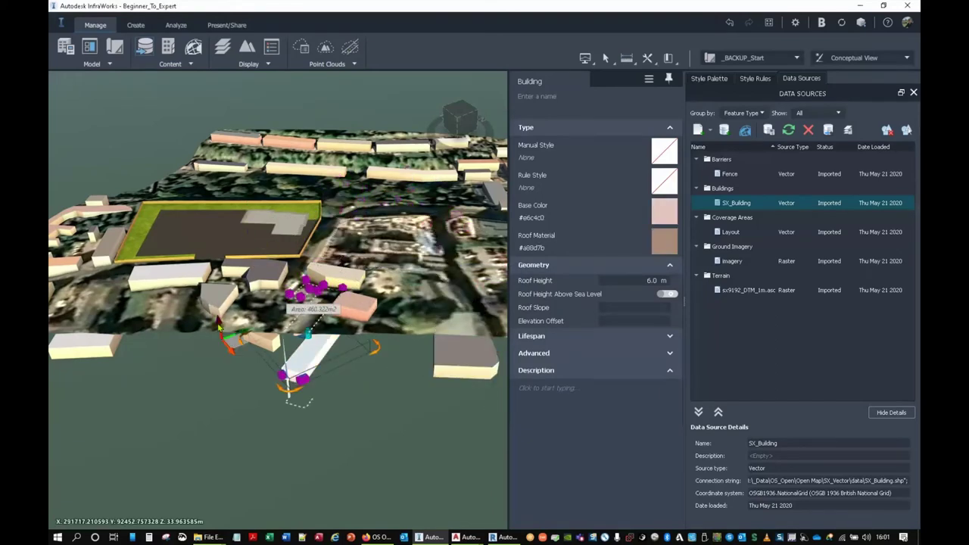
{"action": "left_click_drag", "start_coordinate": [219, 324], "coordinate": [211, 294]}
{"action": "left_click", "coordinate": [271, 345]}
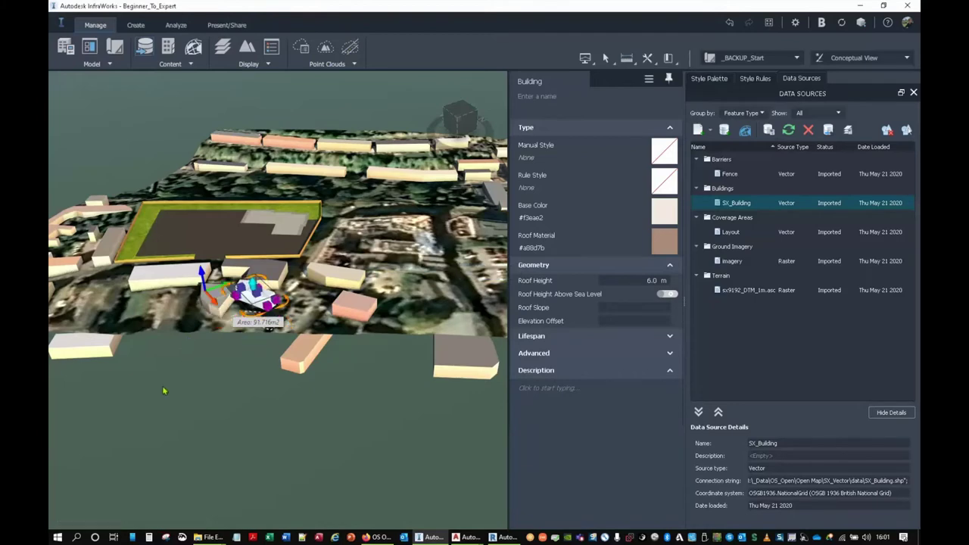
{"action": "middle_click_drag", "start_coordinate": [164, 390], "coordinate": [292, 390]}
{"action": "left_click", "coordinate": [231, 351]}
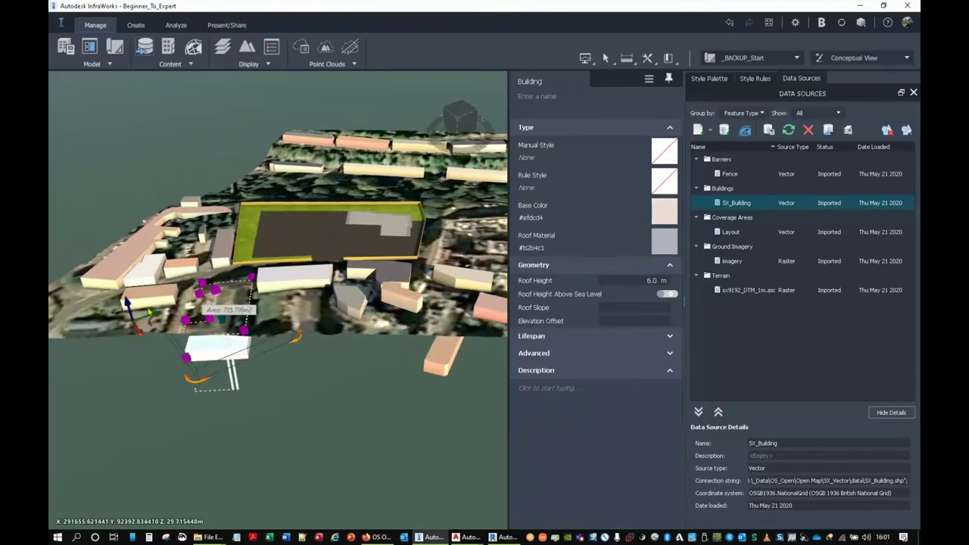
{"action": "left_click_drag", "start_coordinate": [130, 303], "coordinate": [122, 276]}
{"action": "left_click_drag", "start_coordinate": [130, 310], "coordinate": [128, 279]}
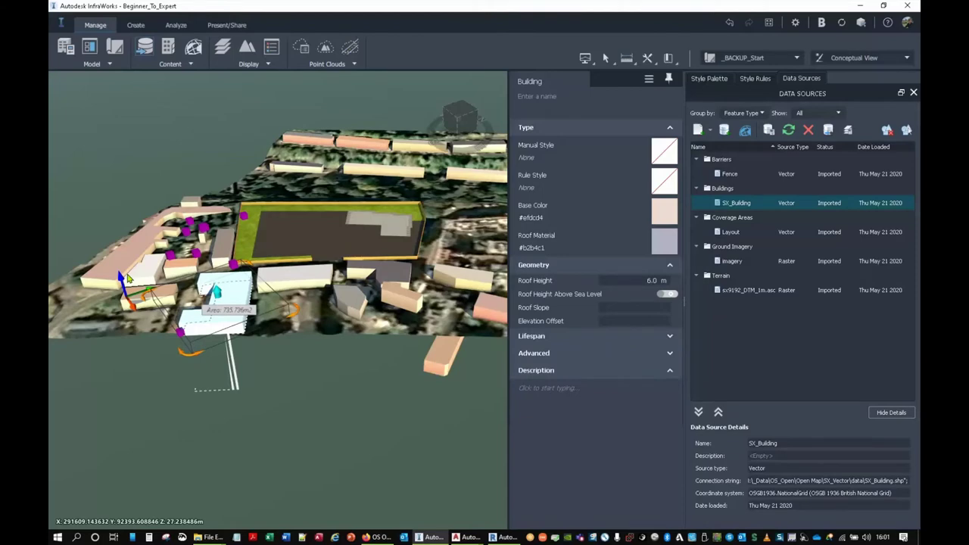
- Select the large sunken building complex beyond the site's end and raise it above the terrain surface
{"action": "left_click", "coordinate": [317, 381]}
{"action": "left_click_drag", "start_coordinate": [259, 393], "coordinate": [448, 265]}
{"action": "left_click", "coordinate": [386, 189]}
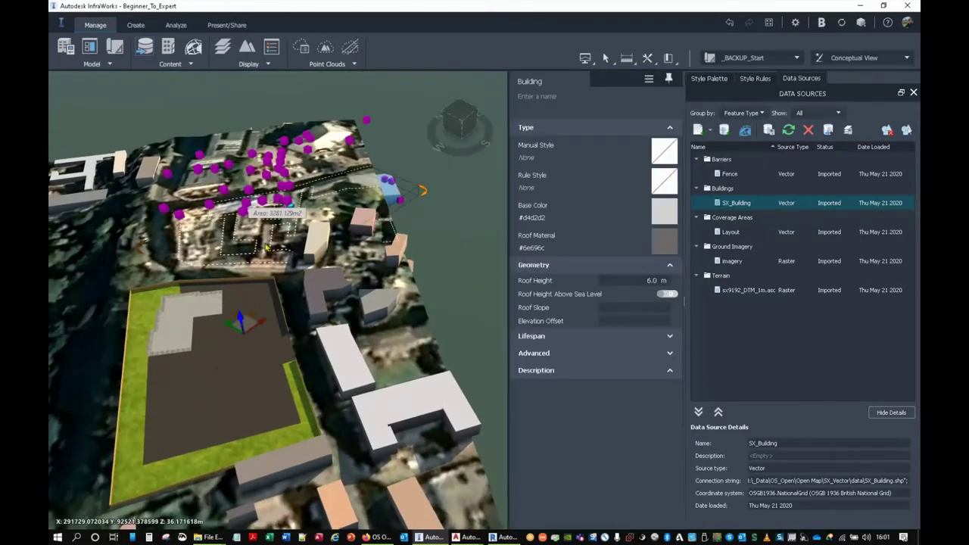
{"action": "left_click_drag", "start_coordinate": [240, 324], "coordinate": [244, 304]}
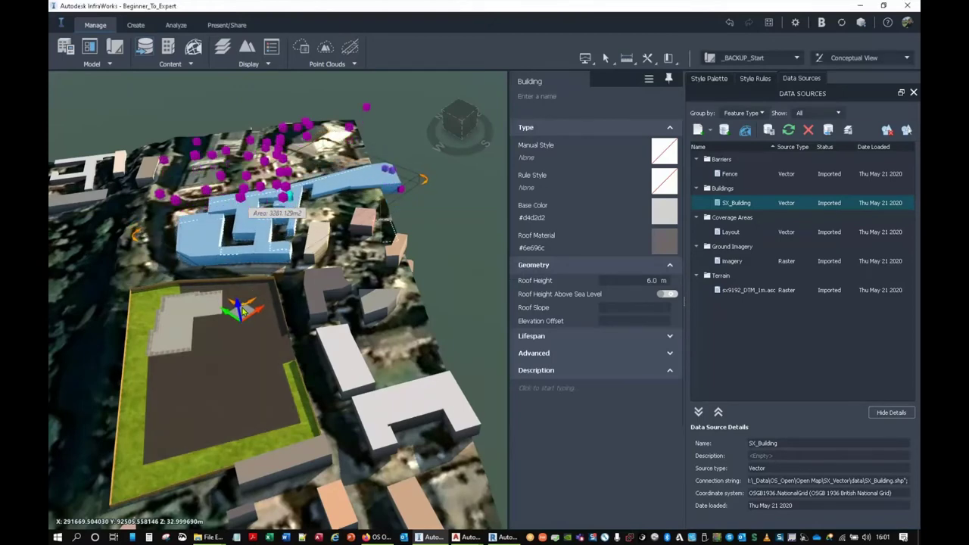
{"action": "left_click", "coordinate": [434, 240]}
- Select the remaining buildings sunk below the terrain together and raise them as a group towards ground level
{"action": "left_click_drag", "start_coordinate": [397, 371], "coordinate": [476, 300]}
{"action": "middle_click_drag", "start_coordinate": [476, 301], "coordinate": [329, 318]}
{"action": "left_click", "coordinate": [371, 310]}
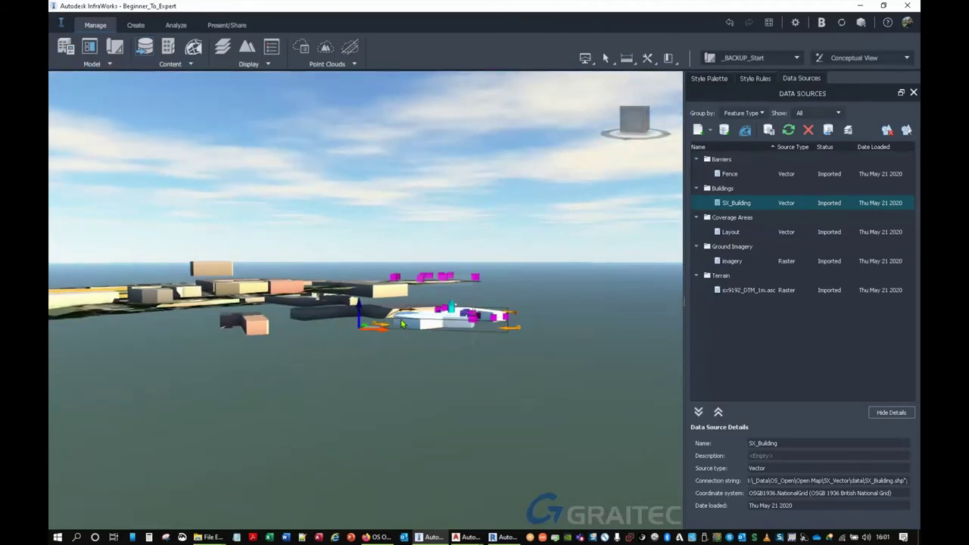
{"action": "left_click", "coordinate": [326, 315], "text": "ctrl"}
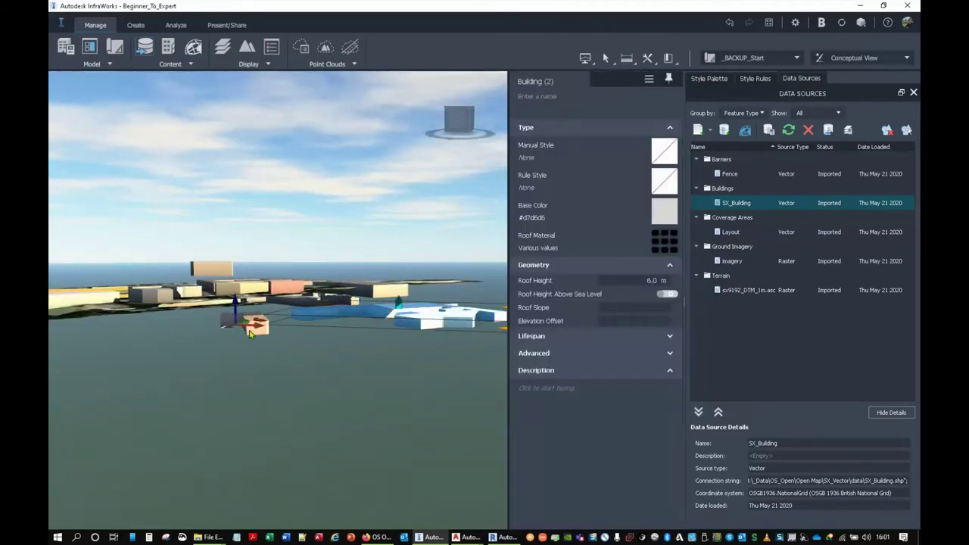
{"action": "left_click", "coordinate": [247, 324], "text": "ctrl"}
{"action": "left_click_drag", "start_coordinate": [144, 325], "coordinate": [150, 286]}
- Adjust the elevation of the L-shaped building behind the site and of the small building floating beside its end
{"action": "left_click_drag", "start_coordinate": [238, 368], "coordinate": [364, 362]}
{"action": "left_click", "coordinate": [367, 360]}
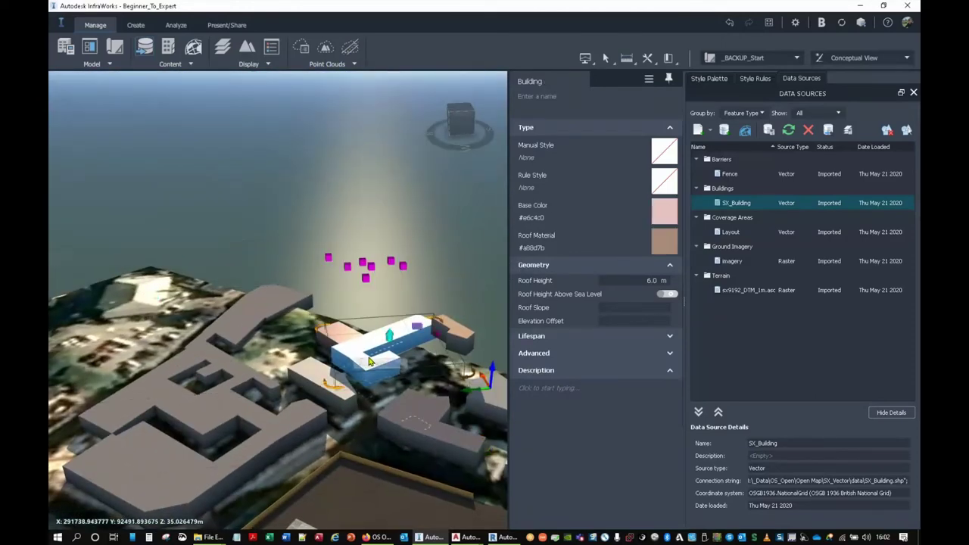
{"action": "left_click_drag", "start_coordinate": [498, 376], "coordinate": [441, 326]}
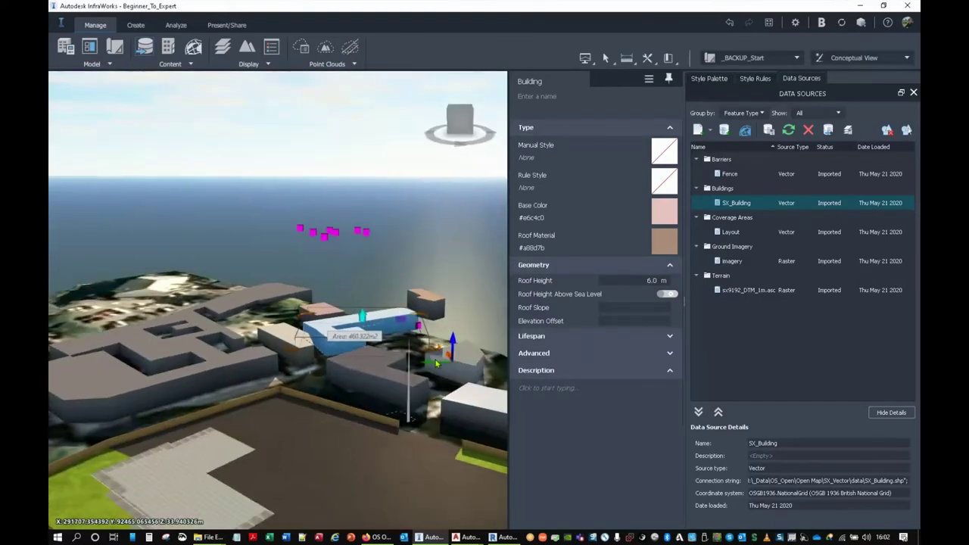
{"action": "left_click", "coordinate": [432, 307]}
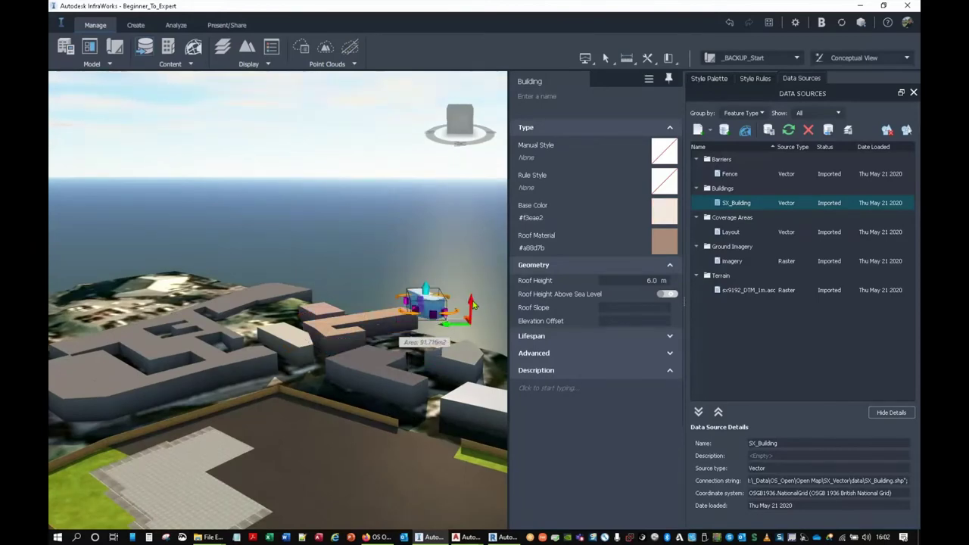
- Raise the roof height of the large multi-wing building beyond the site's far edge to about 12.55 m
{"action": "left_click", "coordinate": [371, 233]}
{"action": "left_click_drag", "start_coordinate": [372, 229], "coordinate": [502, 310]}
{"action": "left_click", "coordinate": [327, 221]}
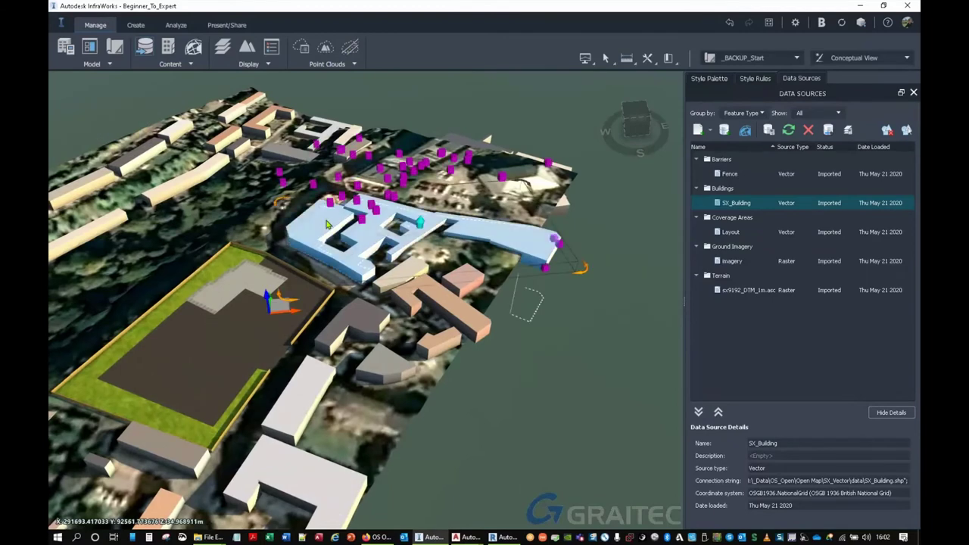
{"action": "left_click", "coordinate": [327, 224]}
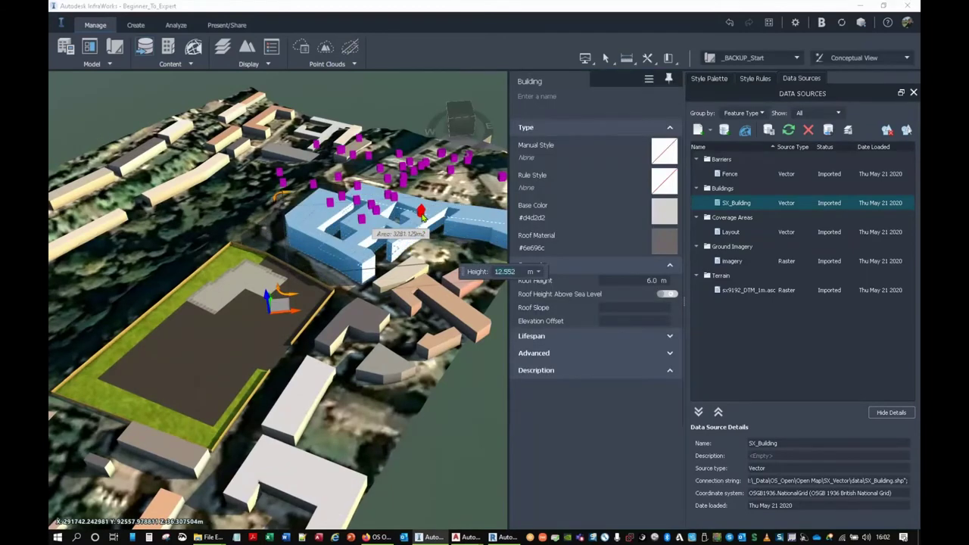
{"action": "left_click_drag", "start_coordinate": [421, 215], "coordinate": [422, 216]}
{"action": "left_click_drag", "start_coordinate": [186, 223], "coordinate": [209, 203]}
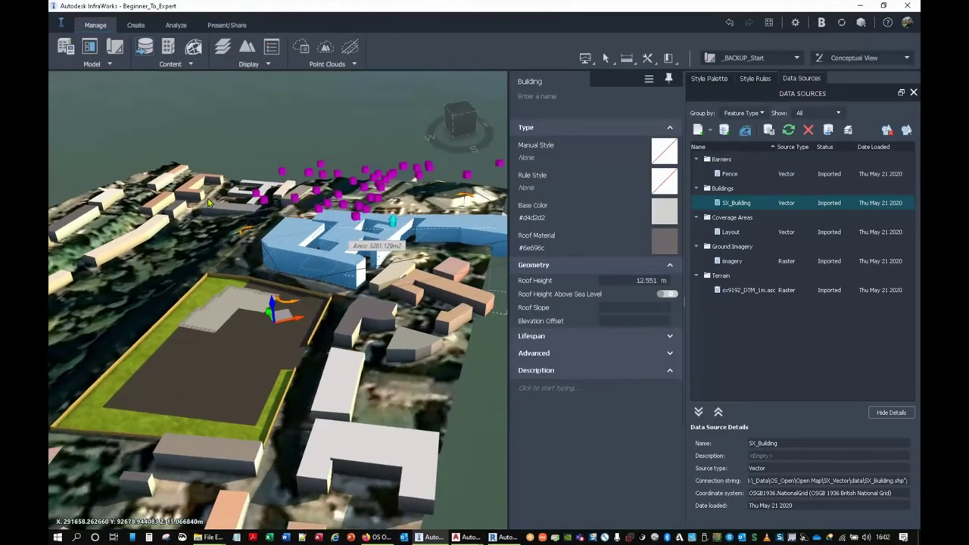
{"action": "key", "text": "Escape"}
{"action": "middle_click_drag", "start_coordinate": [166, 262], "coordinate": [268, 136]}
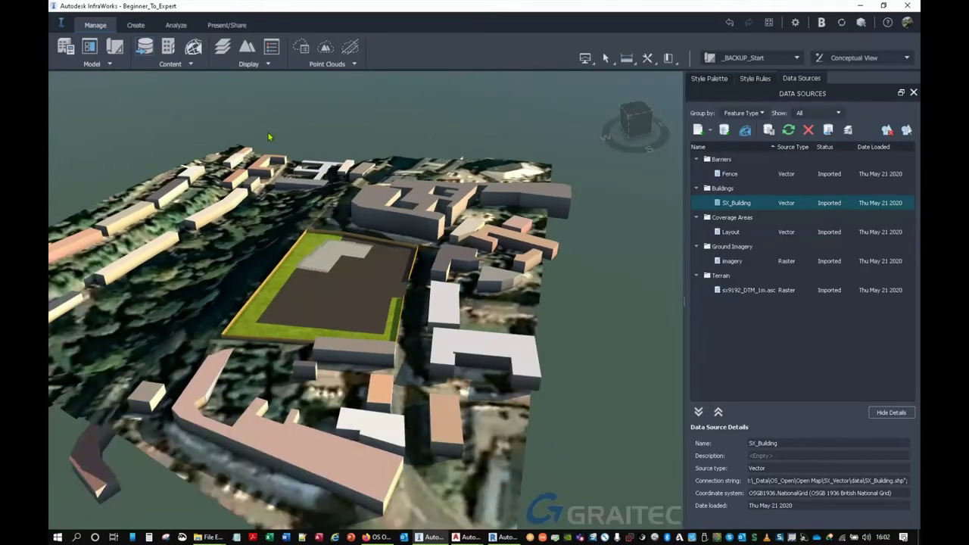
{"action": "scroll", "coordinate": [379, 292], "scroll_direction": "up", "scroll_amount": 3}
{"action": "middle_click_drag", "start_coordinate": [378, 294], "coordinate": [280, 283]}
{"action": "middle_click_drag", "start_coordinate": [401, 330], "coordinate": [388, 403]}
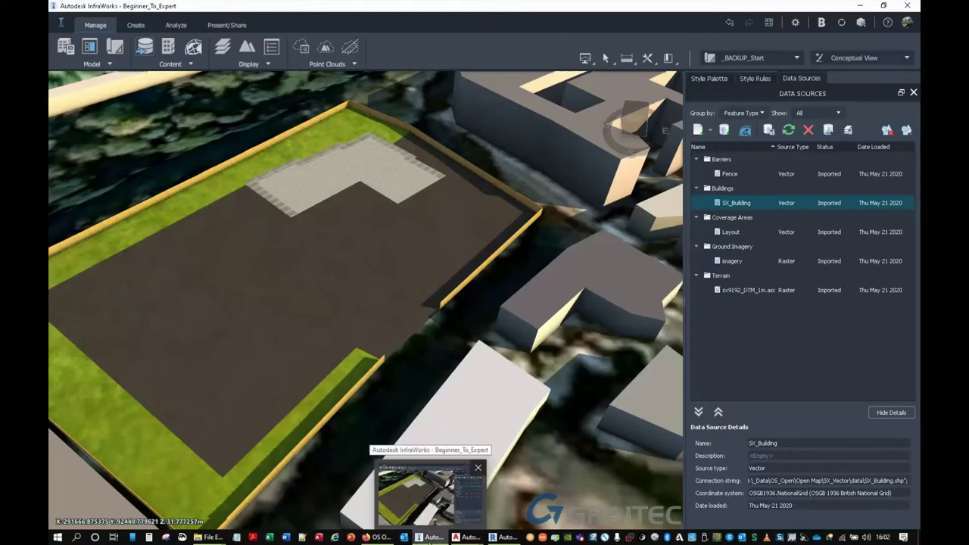
- Switch to AutoCAD Map 3D and restore the Parking Bays layer state in the AutoCAD Layout drawing
{"action": "mouse_move", "coordinate": [469, 538]}
{"action": "left_click", "coordinate": [376, 497]}
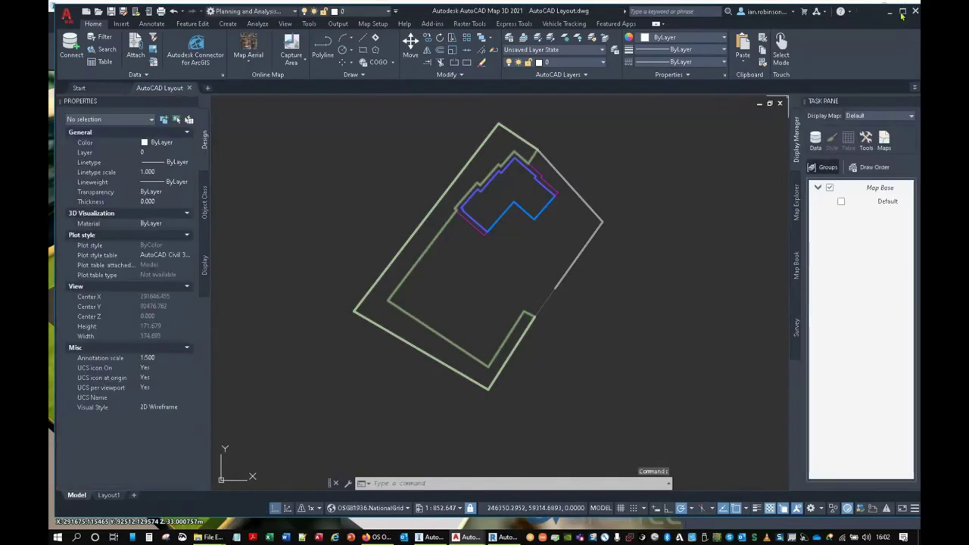
{"action": "left_click", "coordinate": [914, 97]}
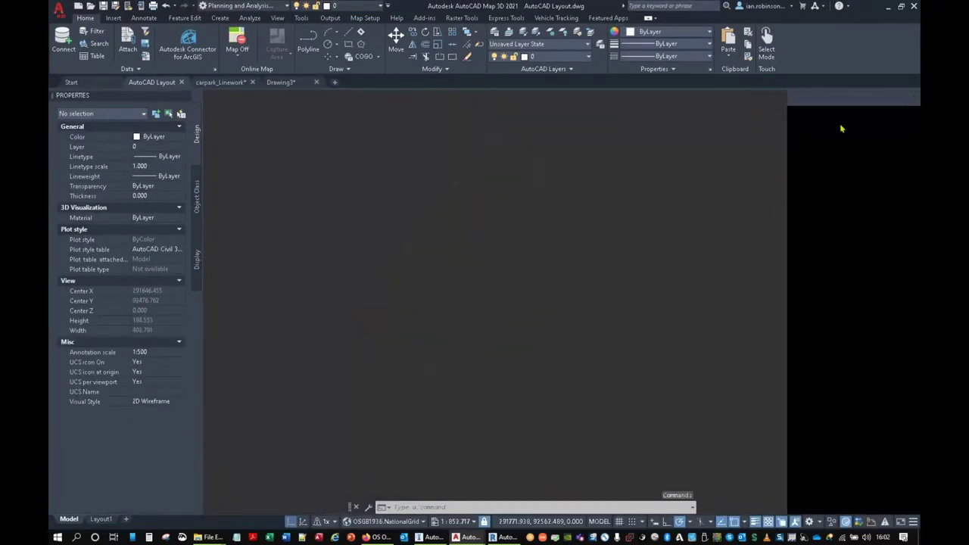
{"action": "left_click", "coordinate": [558, 47]}
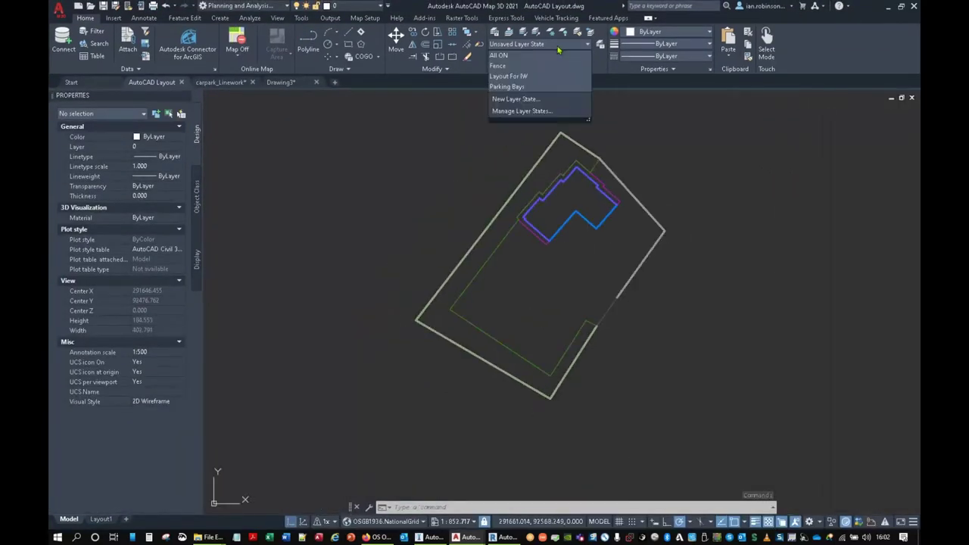
{"action": "left_click", "coordinate": [507, 86]}
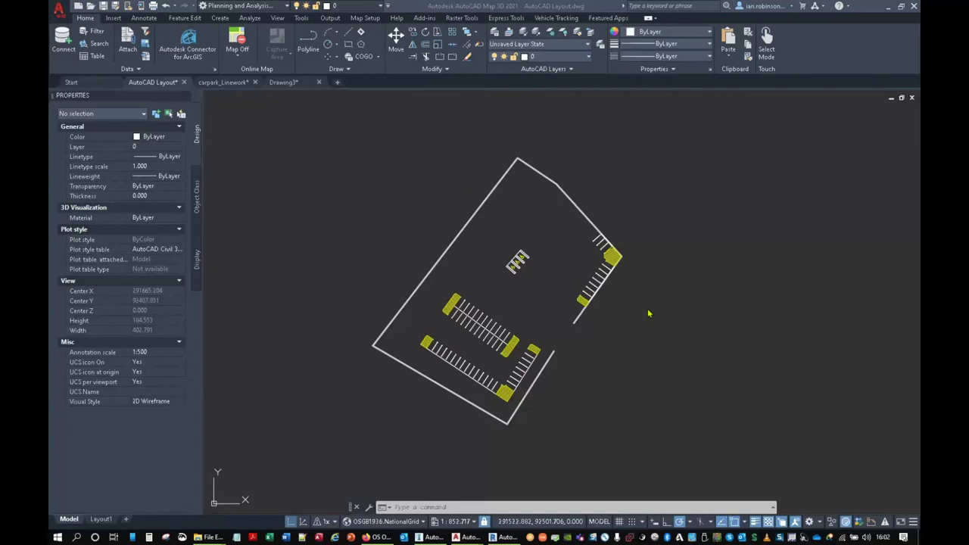
- Start the WBLOCK command and select the whole site boundary and all parking bay linework as its objects
{"action": "scroll", "coordinate": [649, 314], "scroll_direction": "down", "scroll_amount": 2}
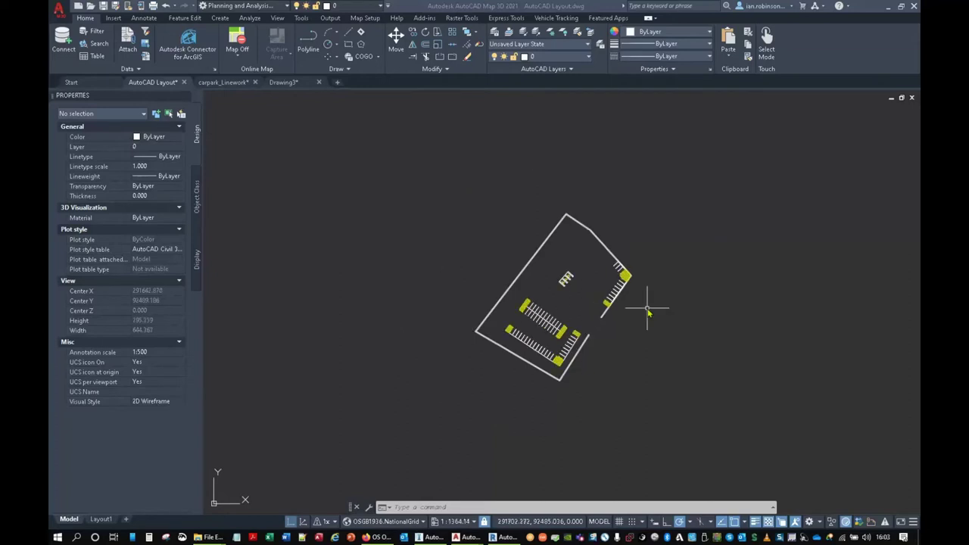
{"action": "left_click", "coordinate": [632, 361]}
{"action": "left_click", "coordinate": [627, 391]}
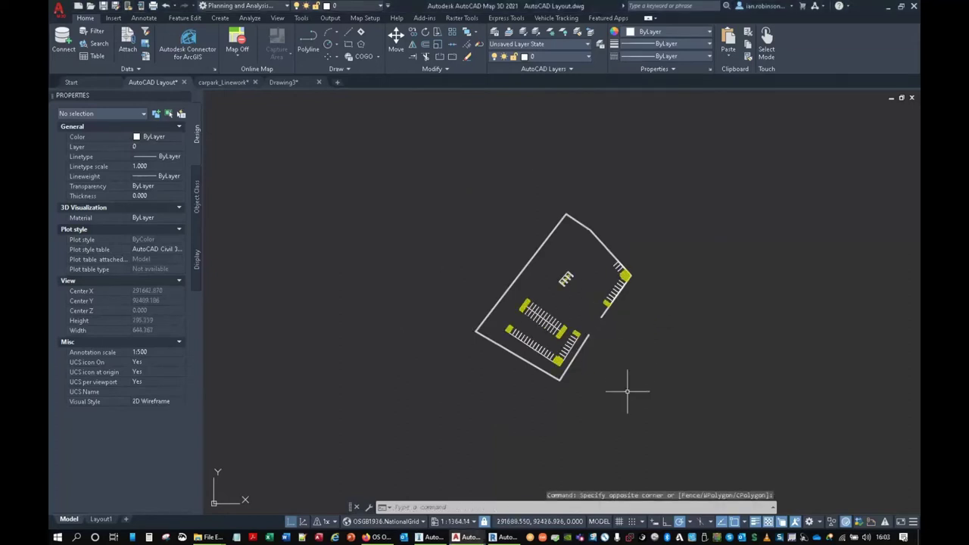
{"action": "type", "text": "wblock"}
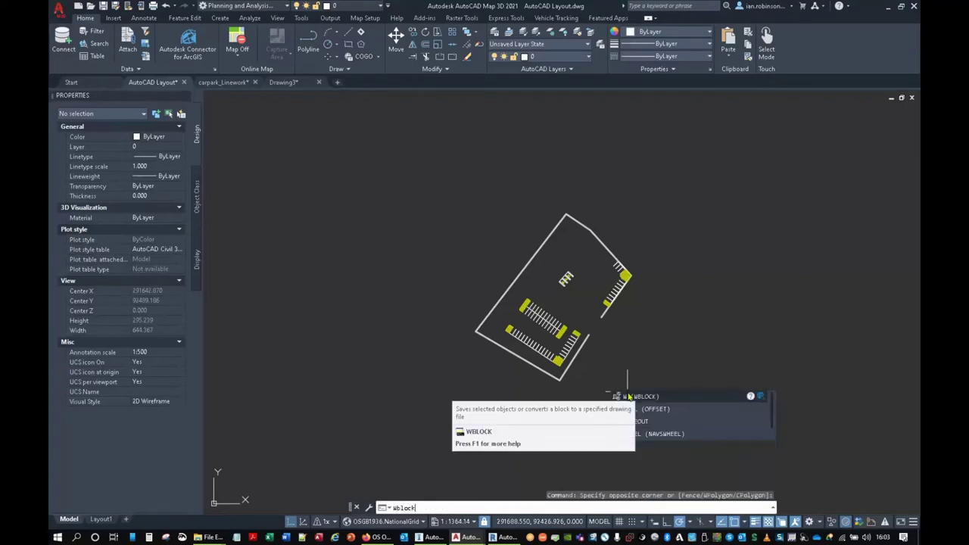
{"action": "key", "text": "Return"}
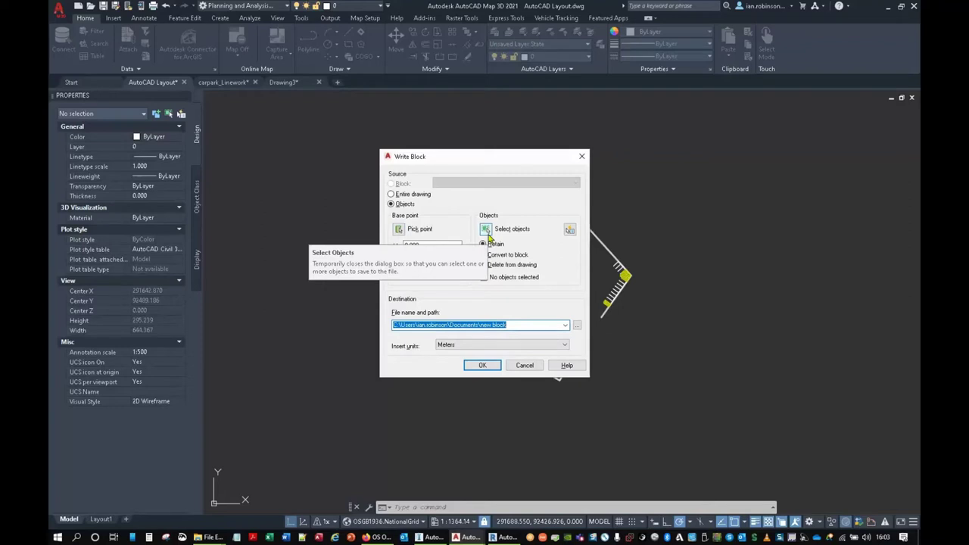
{"action": "left_click", "coordinate": [488, 234]}
{"action": "left_click", "coordinate": [697, 436]}
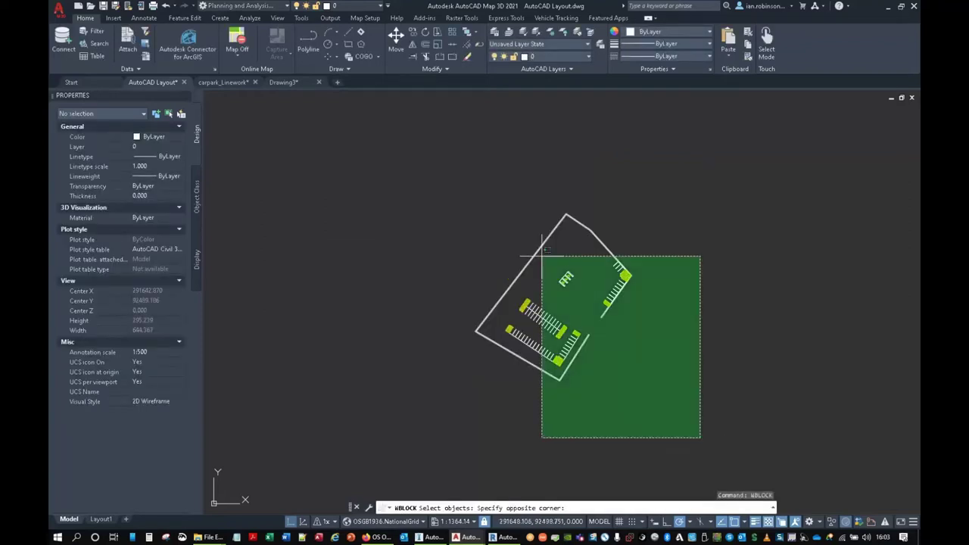
{"action": "left_click", "coordinate": [430, 184]}
{"action": "key", "text": "Return"}
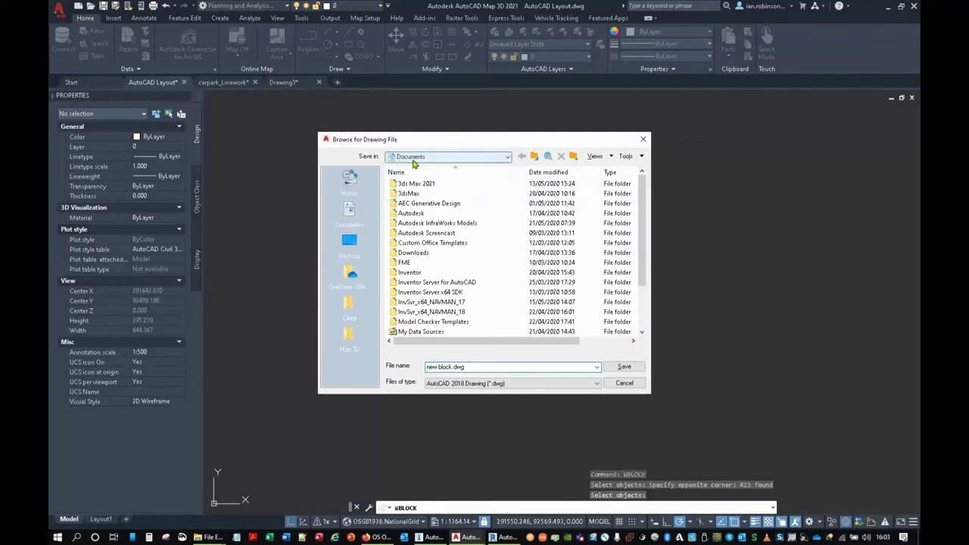
- Write the selected objects to Parking.dwg in the Exports folder, without including AutoCAD Map information
{"action": "left_click", "coordinate": [424, 157]}
{"action": "left_click", "coordinate": [423, 224]}
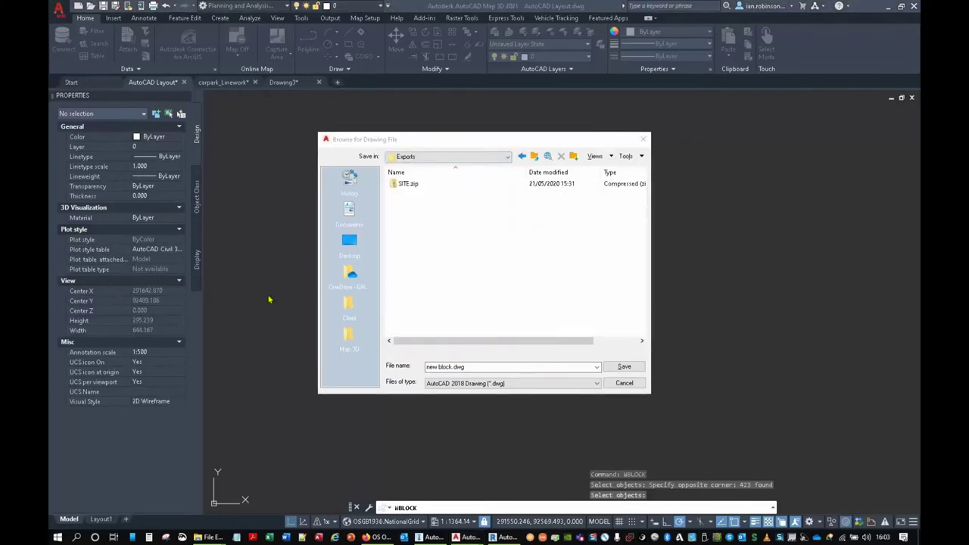
{"action": "left_click", "coordinate": [459, 367]}
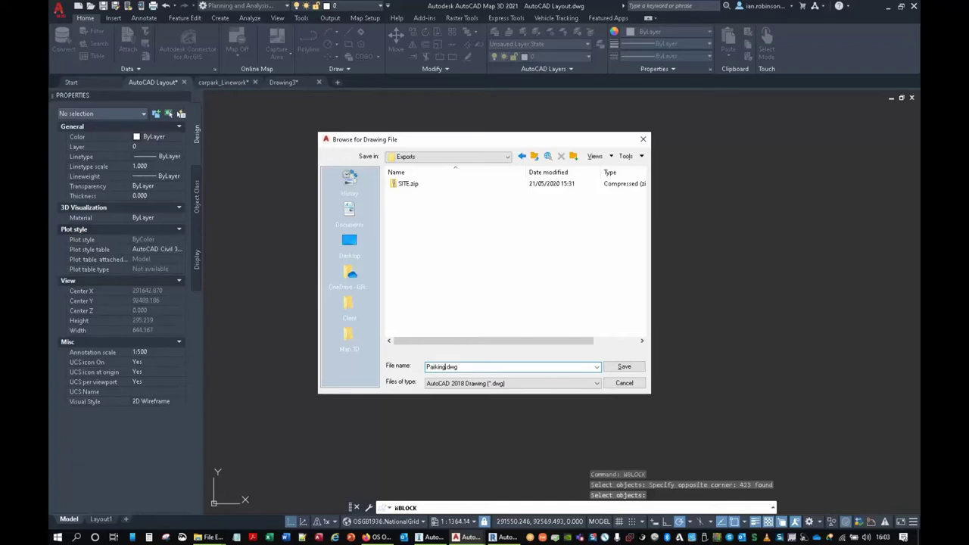
{"action": "left_click", "coordinate": [624, 367]}
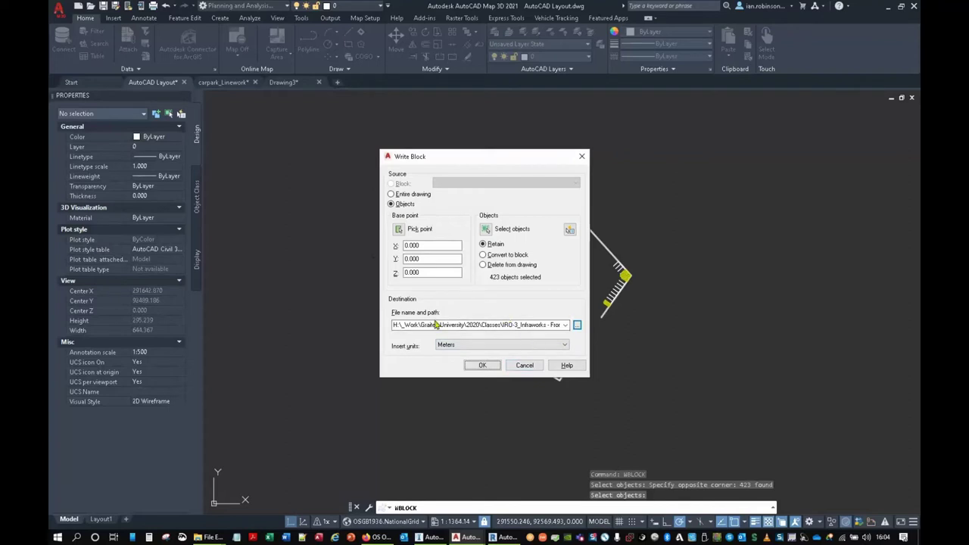
{"action": "left_click", "coordinate": [482, 366]}
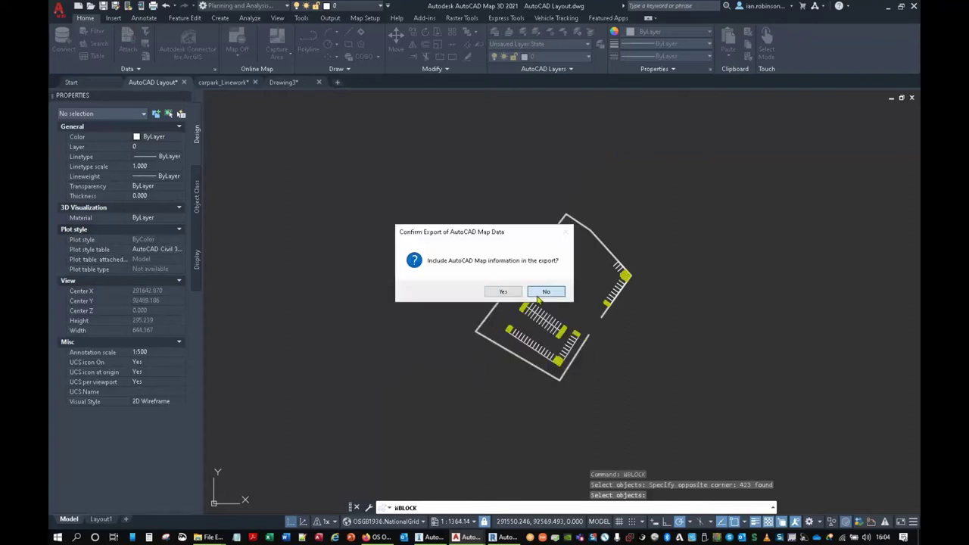
{"action": "left_click", "coordinate": [544, 294]}
- Open the exported Parking.dwg from the Exports folder as a separate drawing in AutoCAD Map 3D
{"action": "scroll", "coordinate": [560, 306], "scroll_direction": "up", "scroll_amount": 3}
{"action": "middle_click_drag", "start_coordinate": [502, 250], "coordinate": [498, 288]}
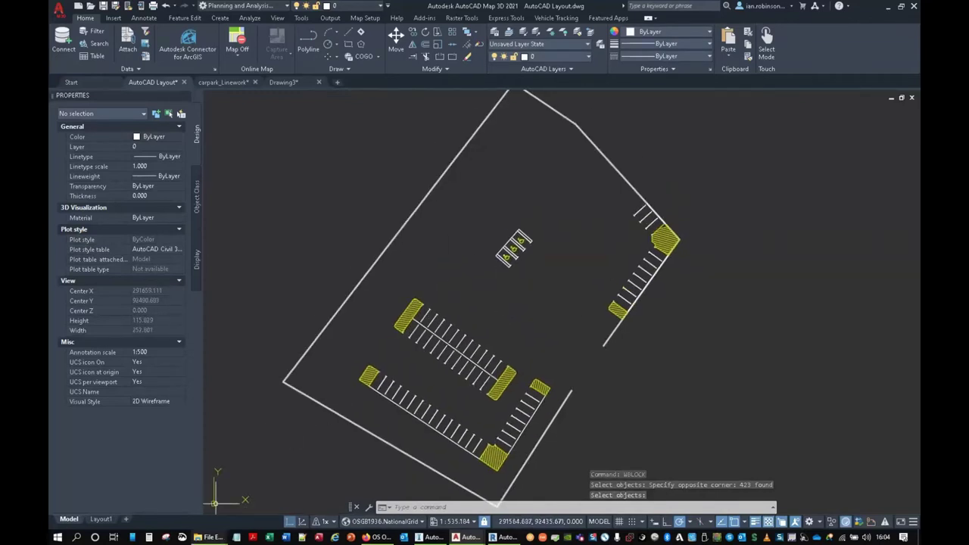
{"action": "mouse_move", "coordinate": [206, 537]}
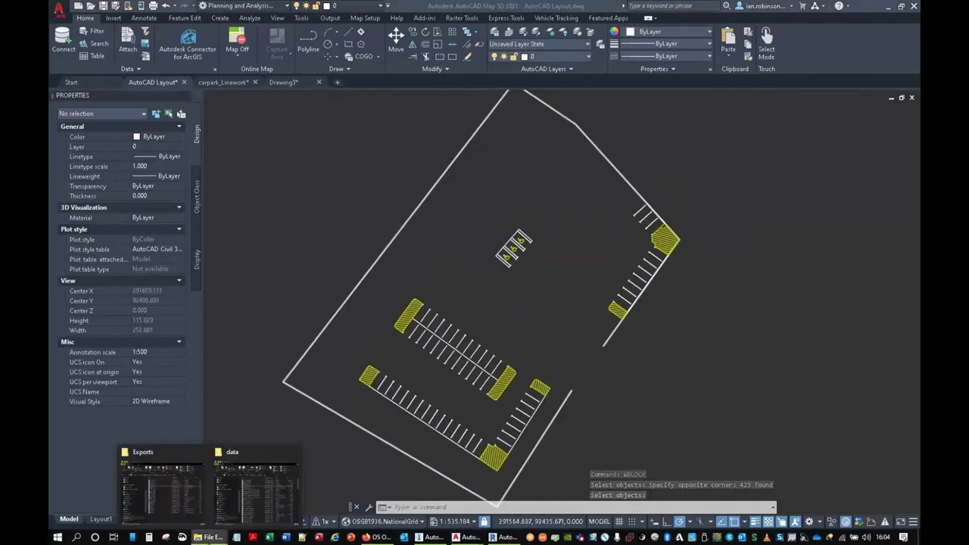
{"action": "left_click", "coordinate": [175, 490]}
{"action": "left_click", "coordinate": [443, 320]}
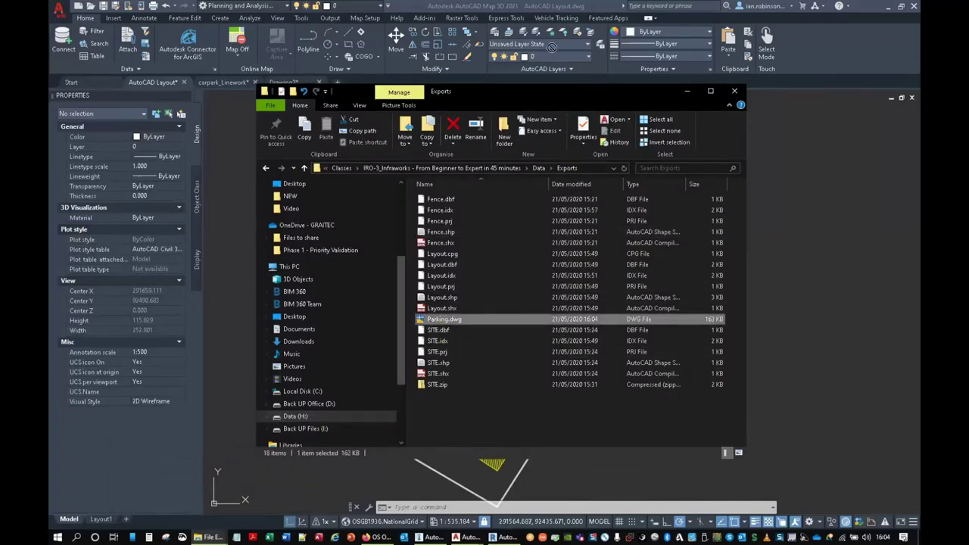
{"action": "left_click_drag", "start_coordinate": [539, 7], "coordinate": [538, 7]}
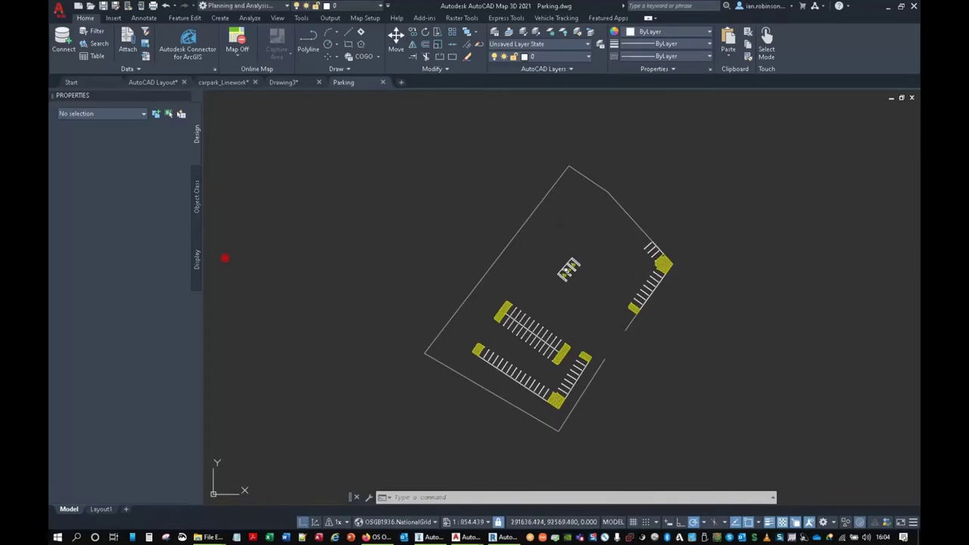
- Check the Parking drawing's location against the aerial map, inspect the fence outline, and turn the map off again
{"action": "left_click", "coordinate": [236, 54]}
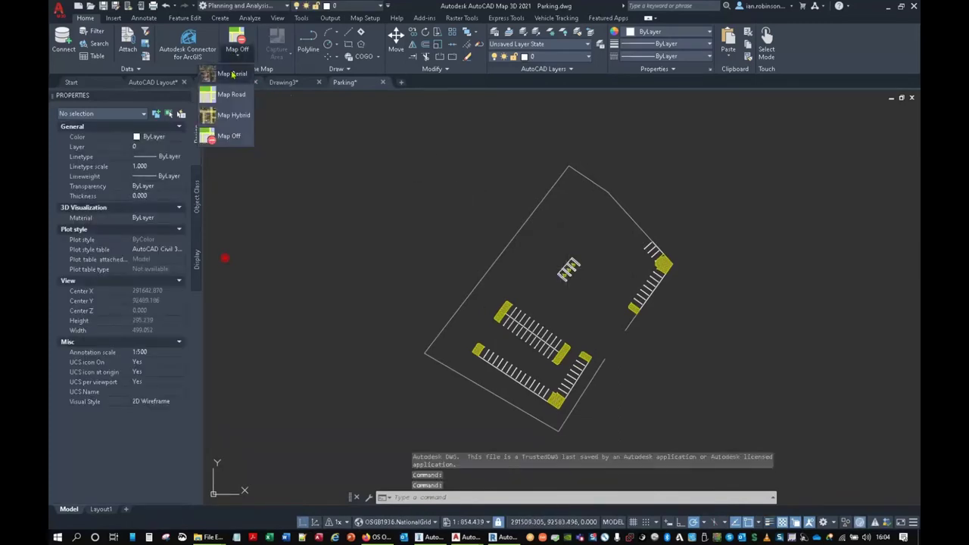
{"action": "left_click", "coordinate": [233, 73]}
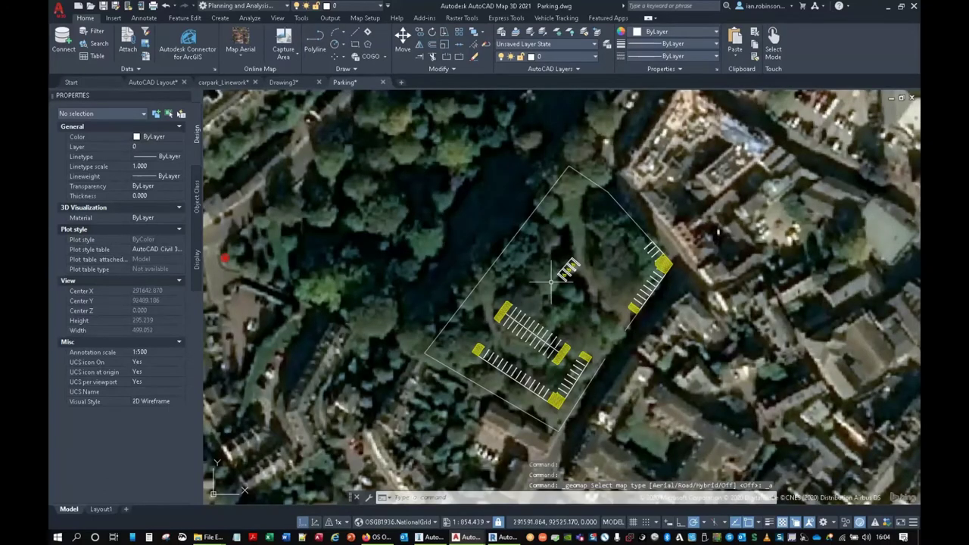
{"action": "left_click", "coordinate": [589, 182]}
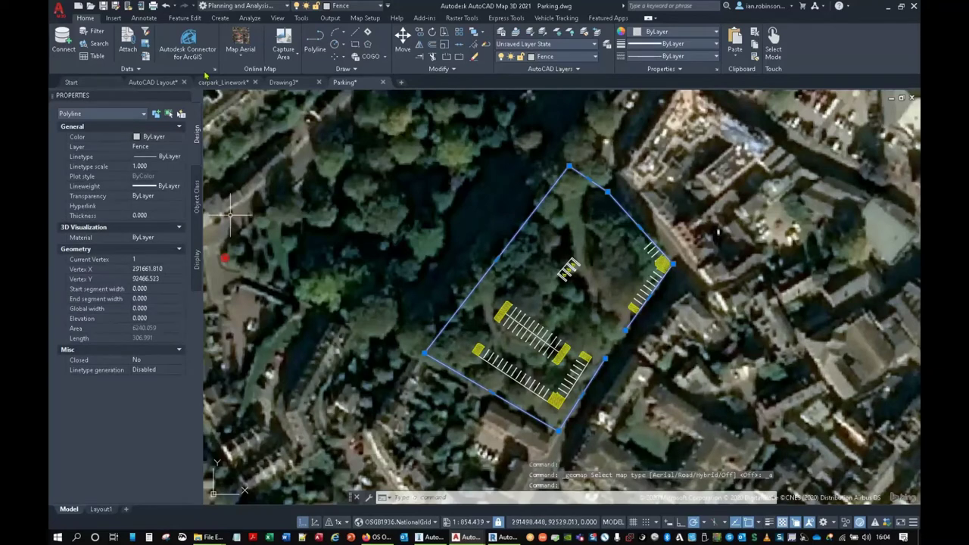
{"action": "left_click", "coordinate": [229, 58]}
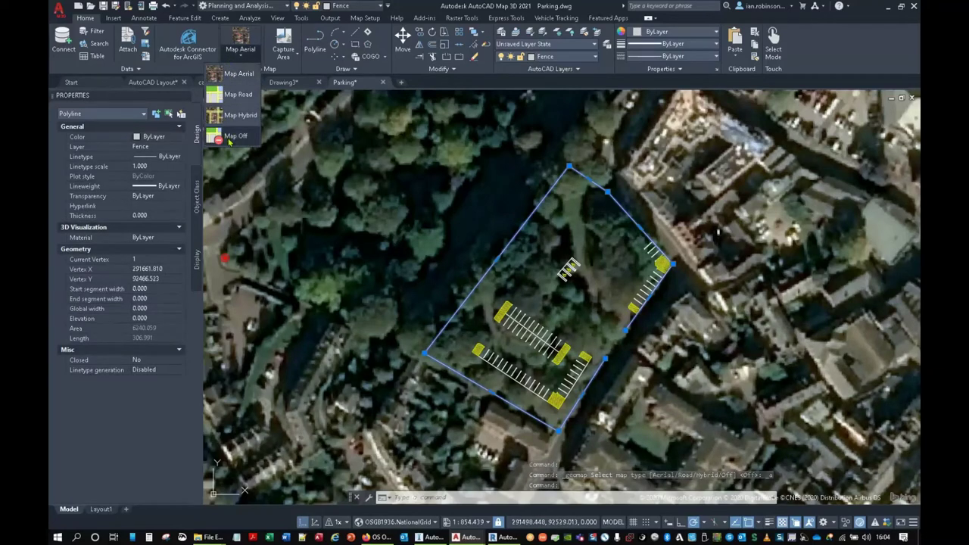
{"action": "left_click", "coordinate": [238, 140]}
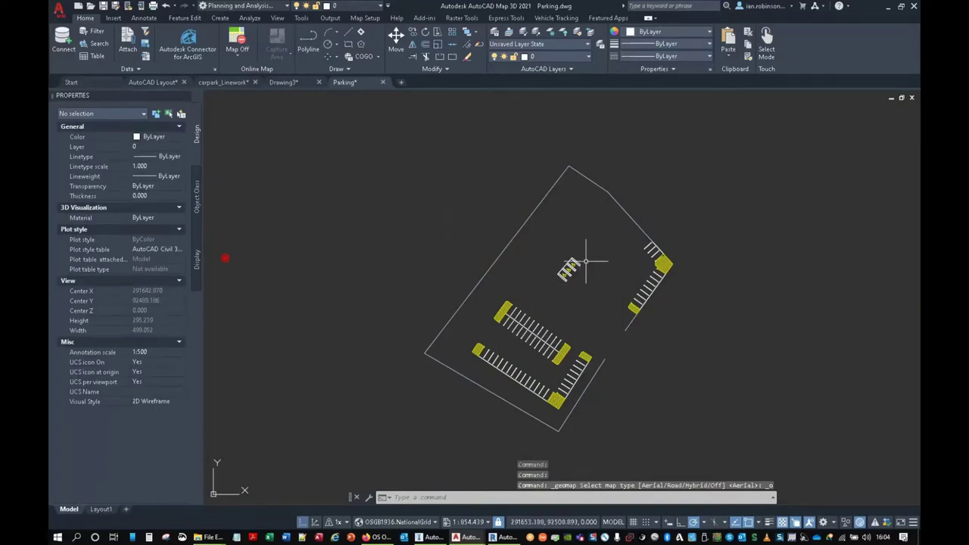
- Switch to InfraWorks and import Parking.dwg from the Exports folder as a 2D AutoCAD DWG, sending the data to the cloud service
{"action": "left_click", "coordinate": [430, 538]}
{"action": "middle_click_drag", "start_coordinate": [467, 314], "coordinate": [542, 270]}
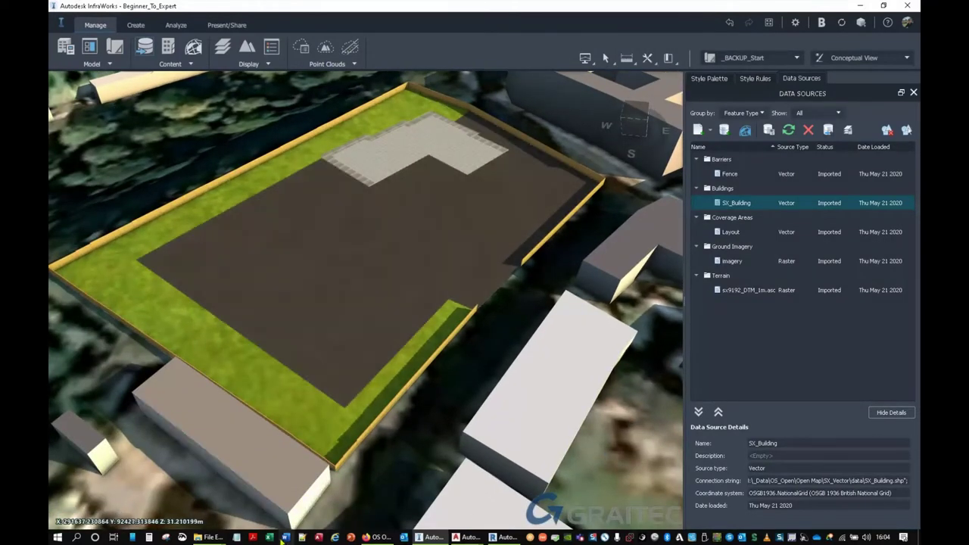
{"action": "mouse_move", "coordinate": [212, 536]}
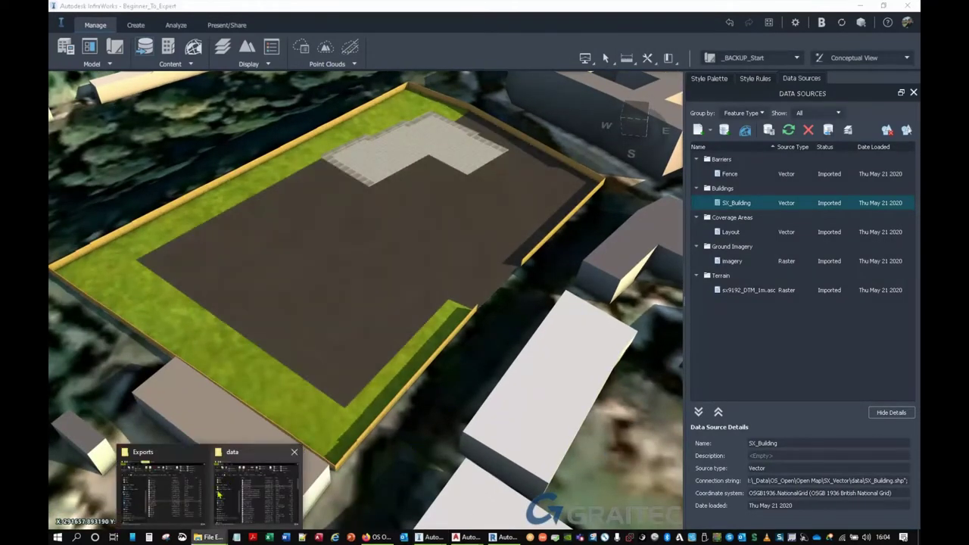
{"action": "left_click", "coordinate": [163, 488]}
{"action": "left_click_drag", "start_coordinate": [447, 322], "coordinate": [220, 280]}
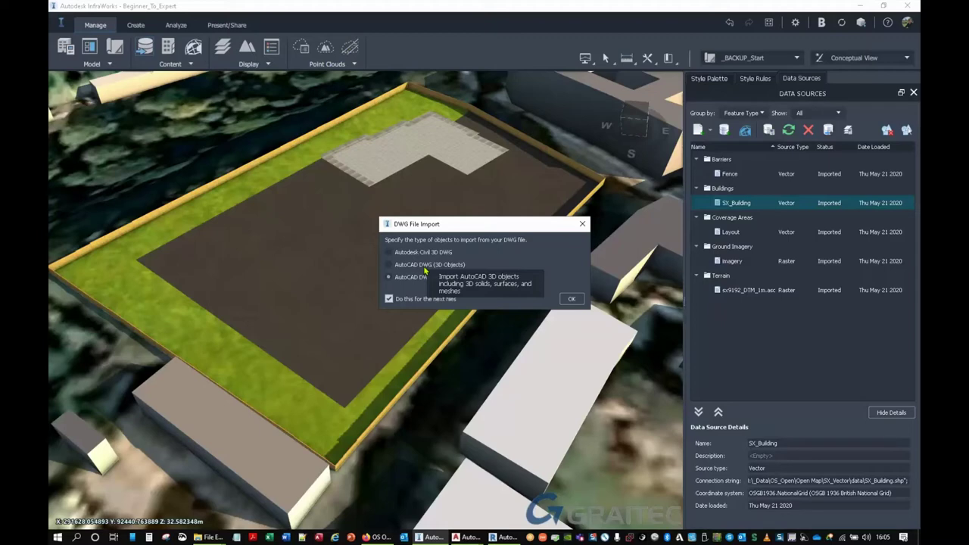
{"action": "left_click", "coordinate": [572, 299]}
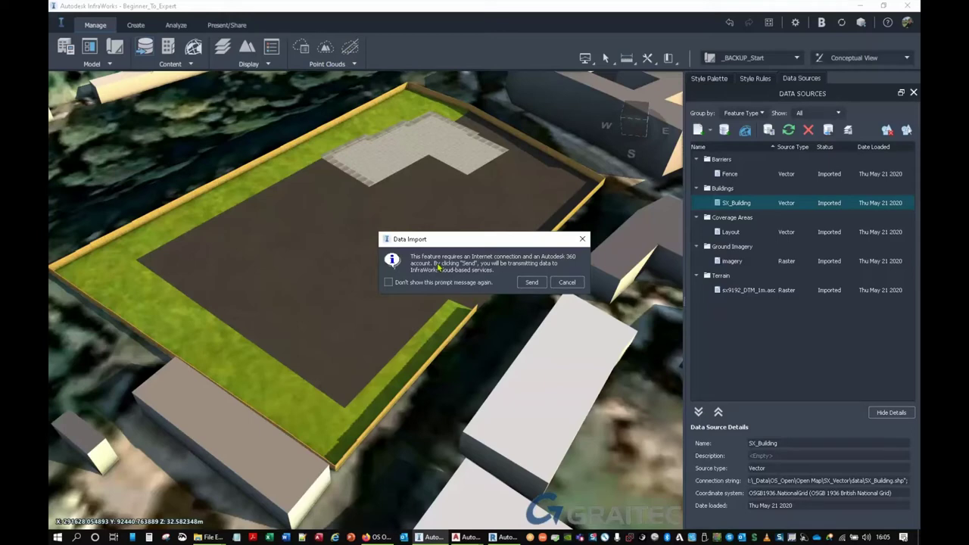
{"action": "left_click", "coordinate": [530, 282]}
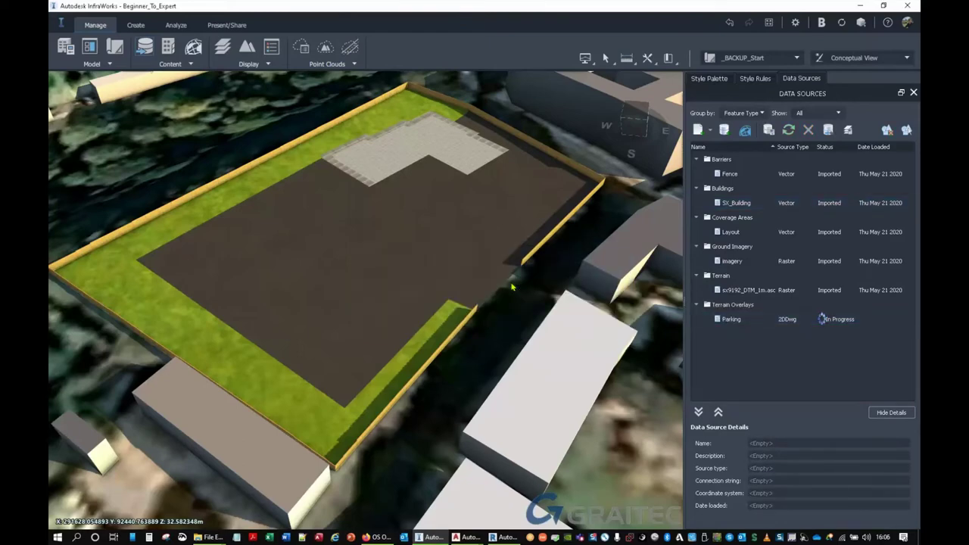
- Open the Parking data source's configuration and interactively place its overlay near the middle of the site's dark paved area
{"action": "left_click", "coordinate": [829, 324]}
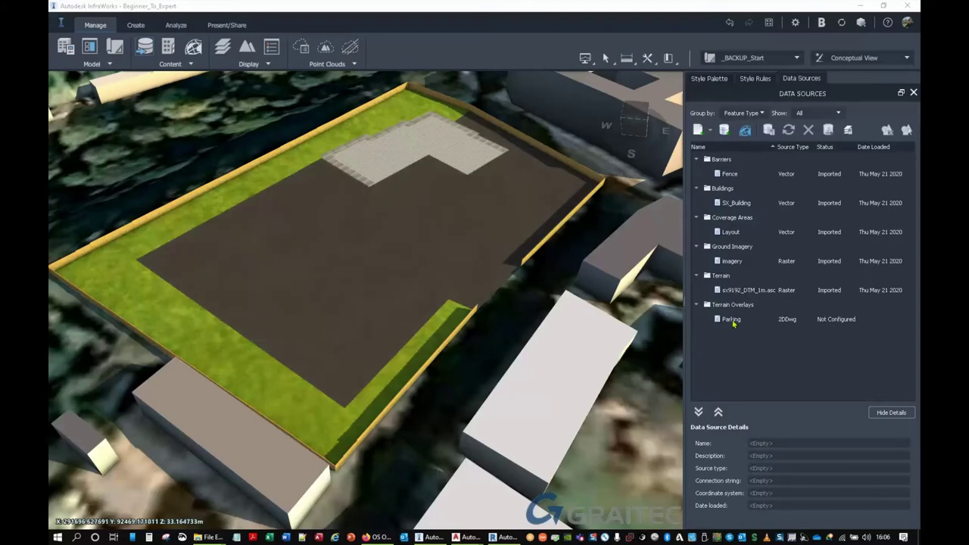
{"action": "left_click", "coordinate": [728, 320]}
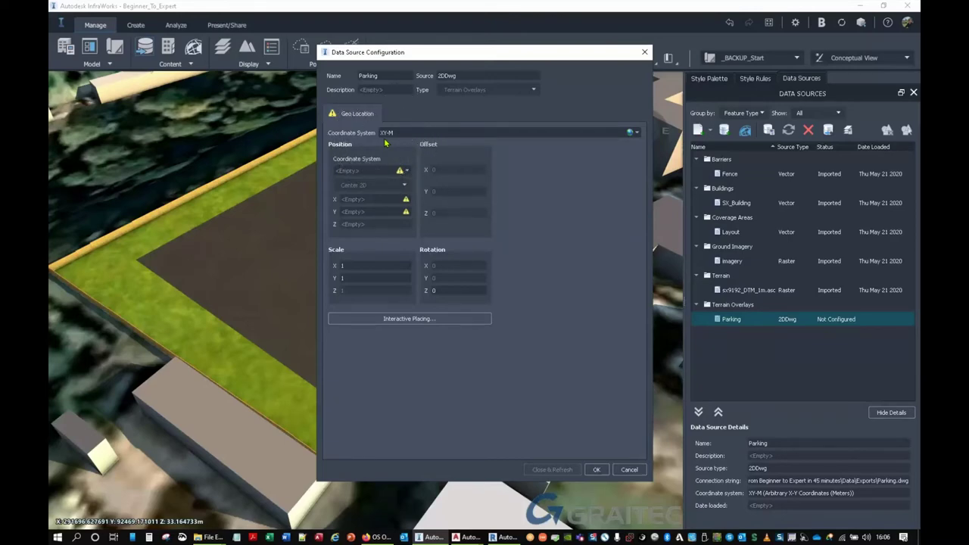
{"action": "left_click", "coordinate": [409, 318]}
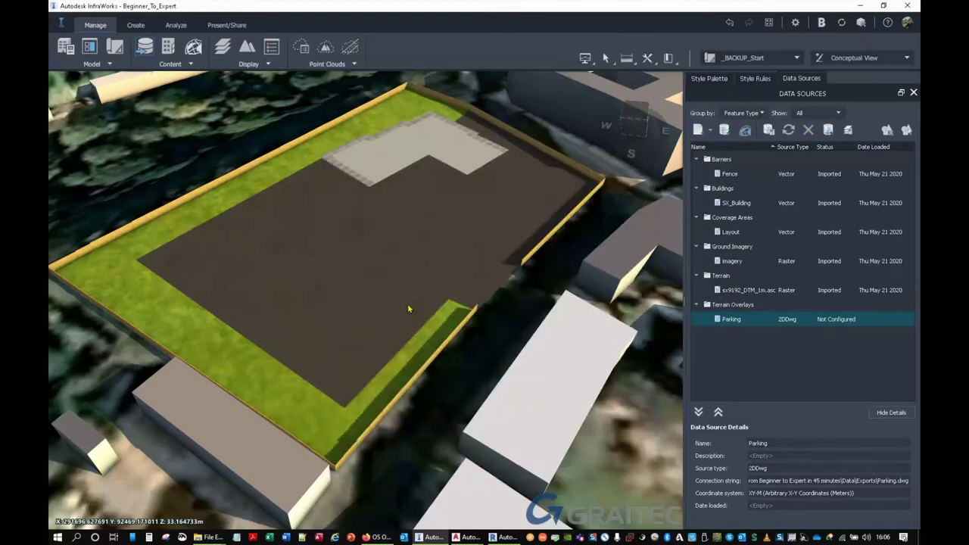
{"action": "scroll", "coordinate": [359, 239], "scroll_direction": "up", "scroll_amount": 10}
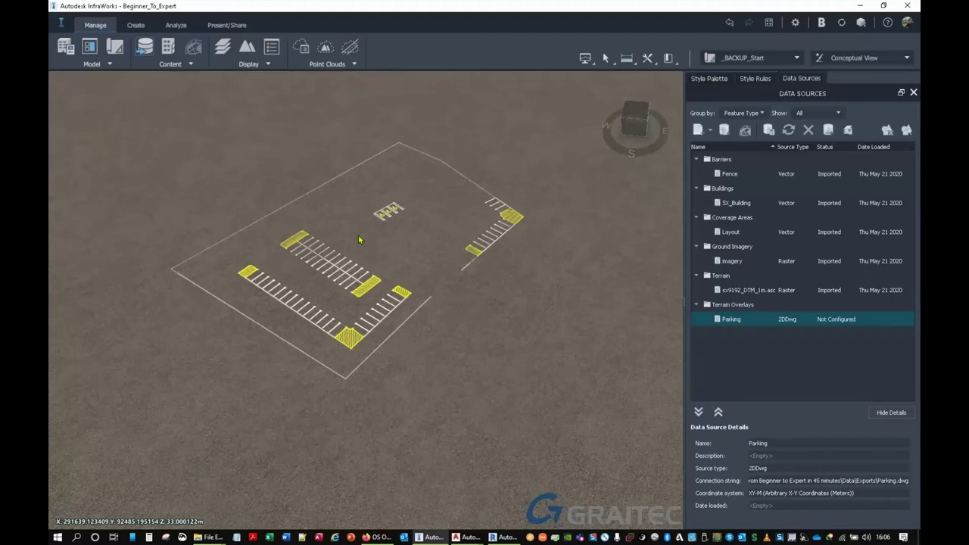
{"action": "scroll", "coordinate": [362, 240], "scroll_direction": "down", "scroll_amount": 10}
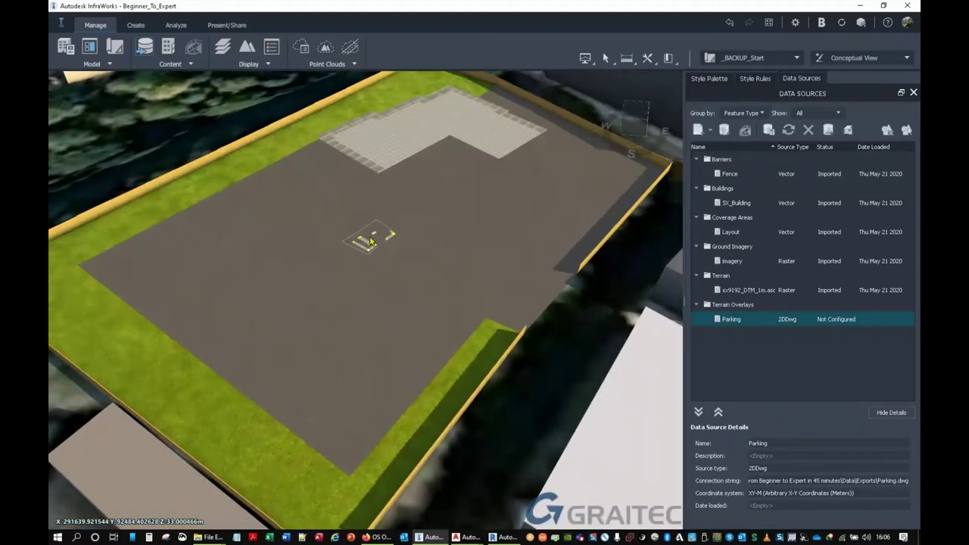
{"action": "left_click", "coordinate": [371, 240]}
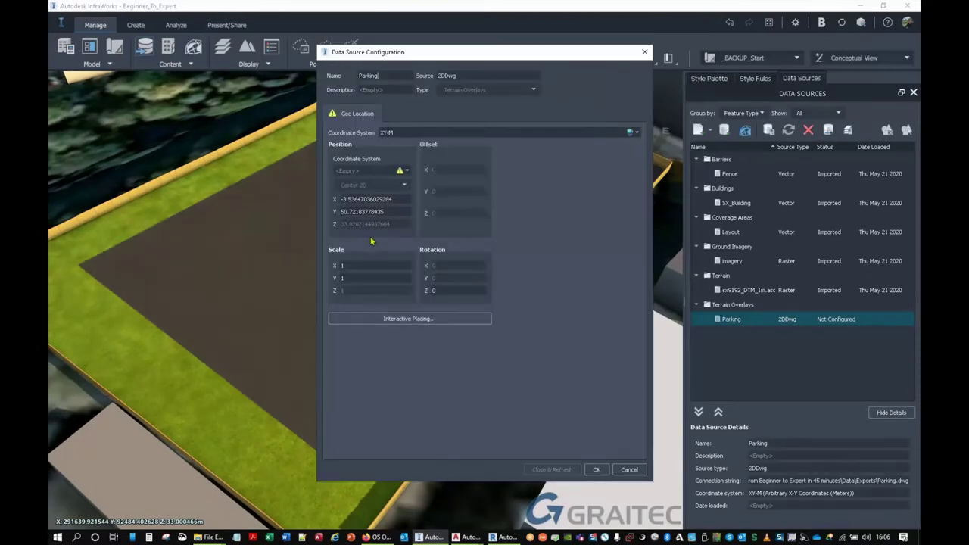
- Set the position coordinate system to OSGB1936.NationalGrid, place the Parking overlay again near the paved area's centre, and close and refresh the configuration
{"action": "left_click", "coordinate": [406, 172]}
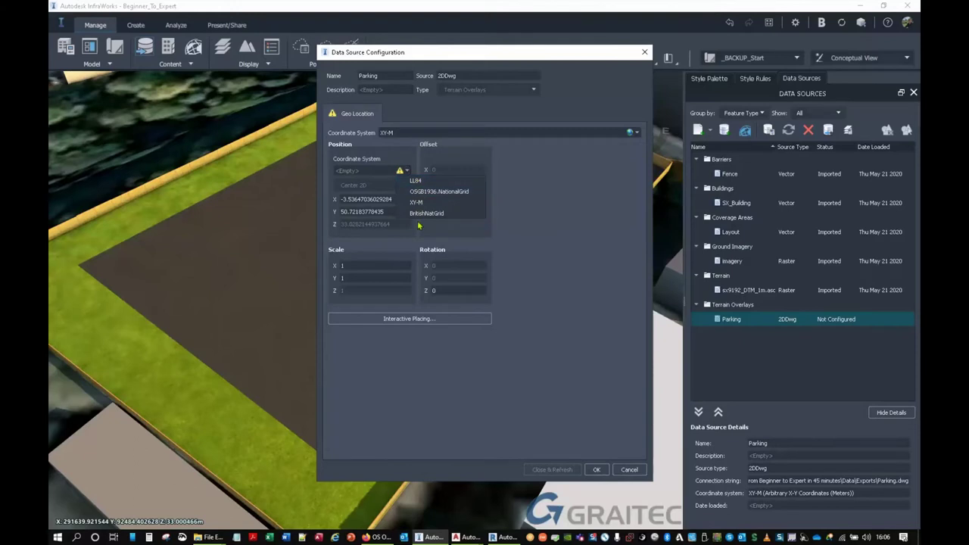
{"action": "left_click", "coordinate": [418, 193]}
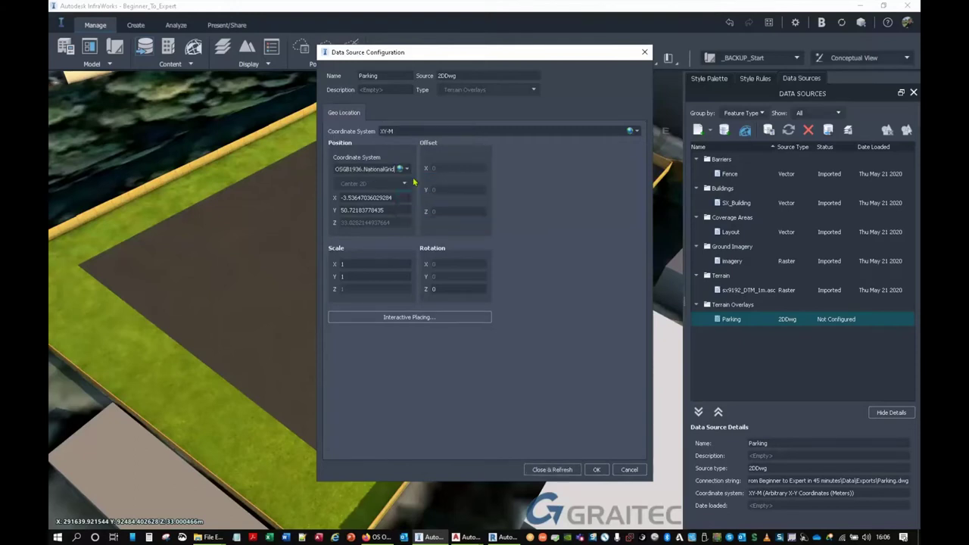
{"action": "left_click", "coordinate": [389, 324]}
{"action": "left_click", "coordinate": [352, 238]}
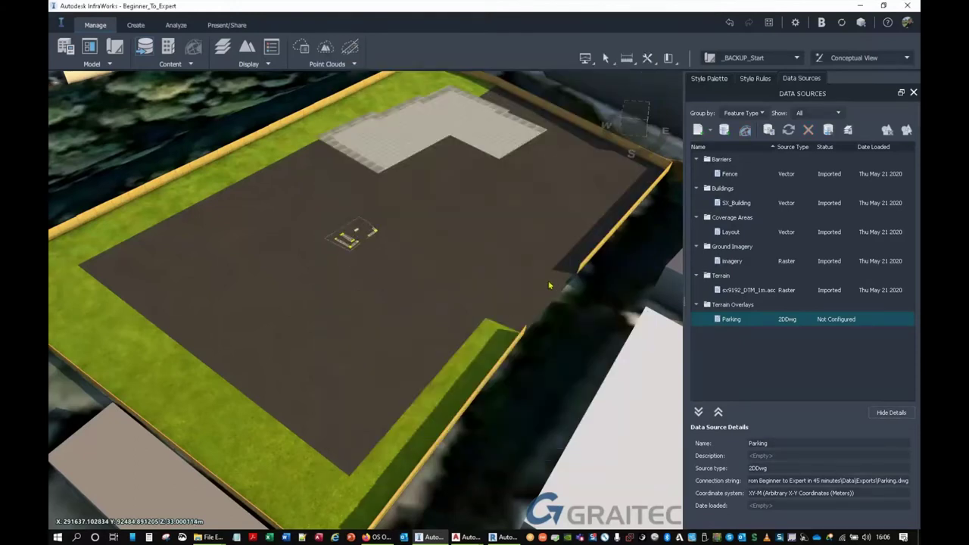
{"action": "left_click", "coordinate": [542, 469]}
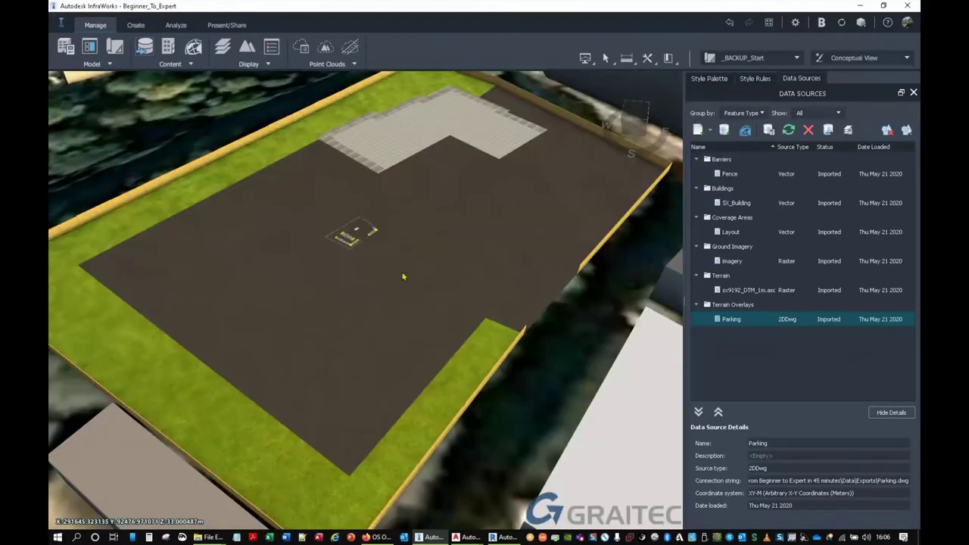
- Start placing the Parking overlay by reference points and mark the western corner of its boundary outline as the first point
{"action": "left_click_drag", "start_coordinate": [402, 276], "coordinate": [324, 393]}
{"action": "middle_click_drag", "start_coordinate": [386, 289], "coordinate": [371, 345]}
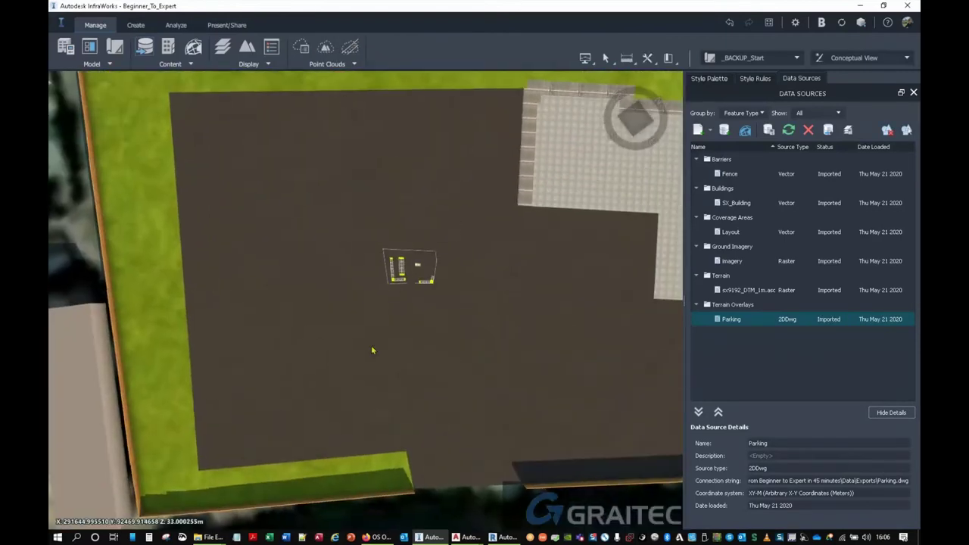
{"action": "scroll", "coordinate": [396, 274], "scroll_direction": "up", "scroll_amount": 5}
{"action": "left_click", "coordinate": [396, 275]}
{"action": "right_click", "coordinate": [379, 277]}
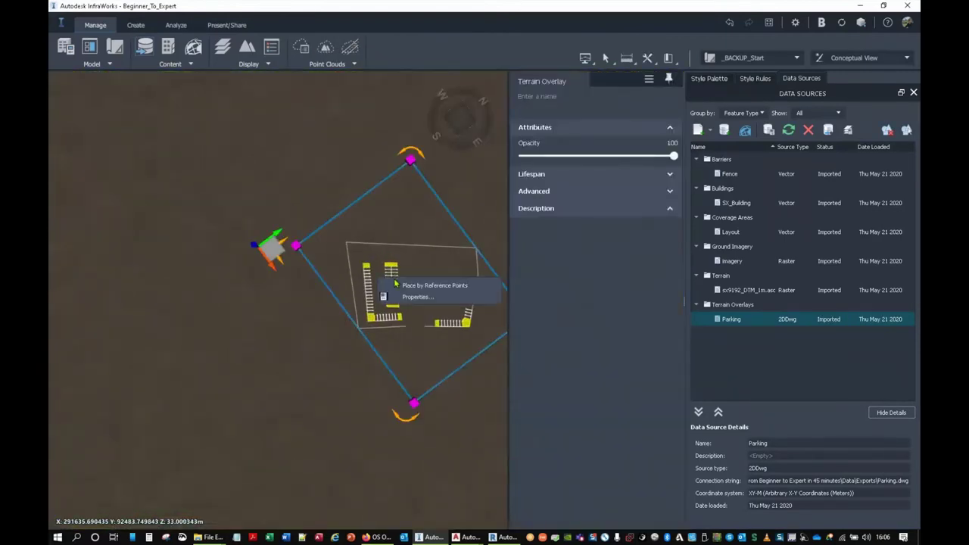
{"action": "left_click", "coordinate": [412, 288]}
{"action": "double_click", "coordinate": [353, 245]}
{"action": "scroll", "coordinate": [352, 245], "scroll_direction": "up", "scroll_amount": 5}
{"action": "scroll", "coordinate": [363, 288], "scroll_direction": "up", "scroll_amount": 5}
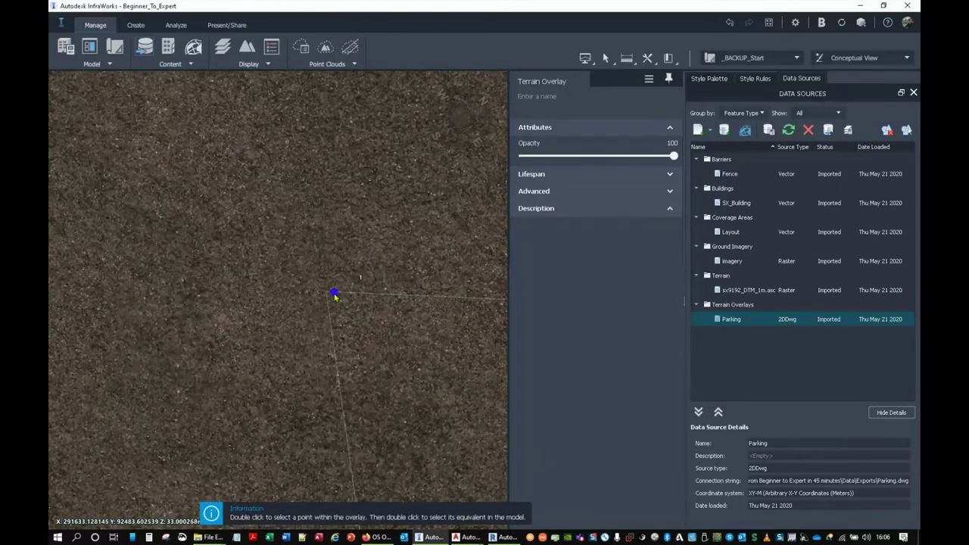
{"action": "double_click", "coordinate": [329, 293]}
- Match the first reference point to the inside base of the western fence corner in the model
{"action": "scroll", "coordinate": [325, 291], "scroll_direction": "down", "scroll_amount": 5}
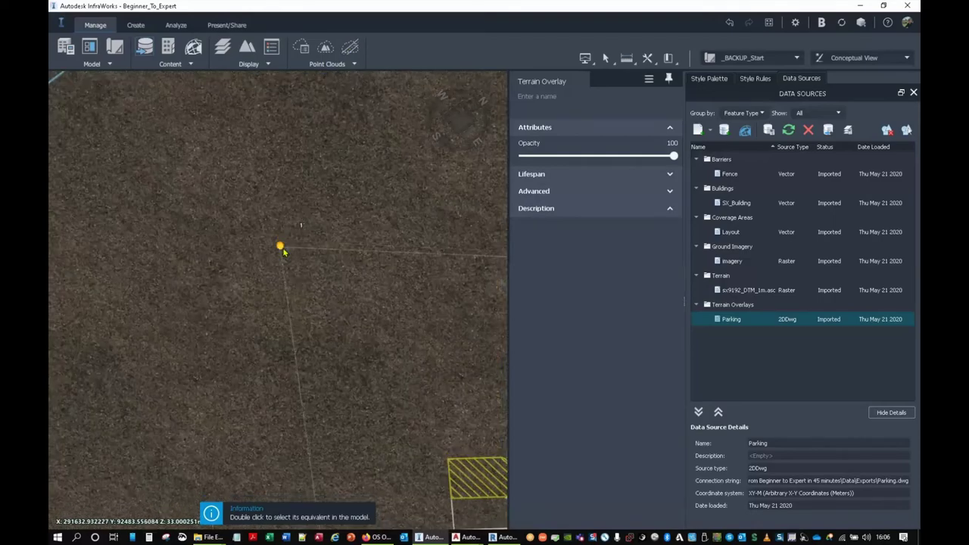
{"action": "scroll", "coordinate": [301, 294], "scroll_direction": "down", "scroll_amount": 8}
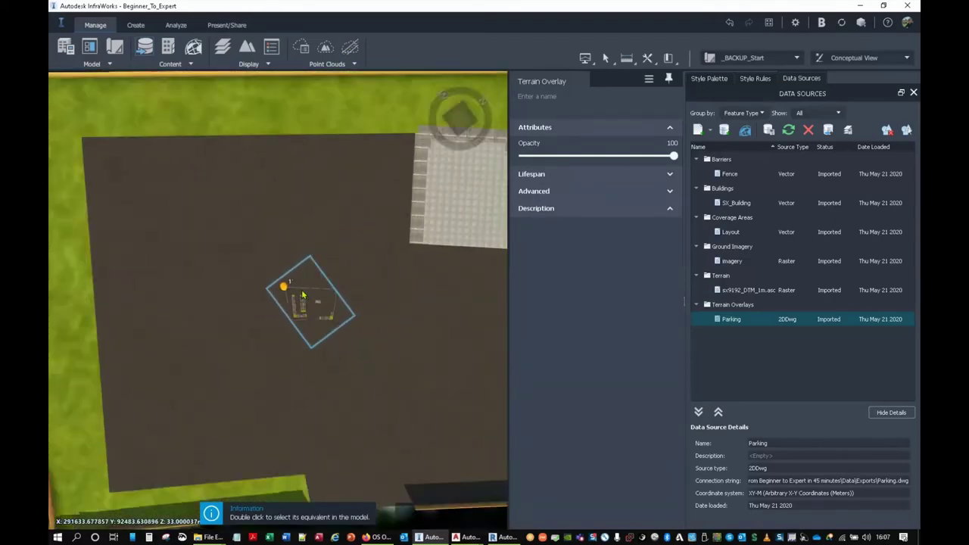
{"action": "scroll", "coordinate": [254, 258], "scroll_direction": "up", "scroll_amount": 8}
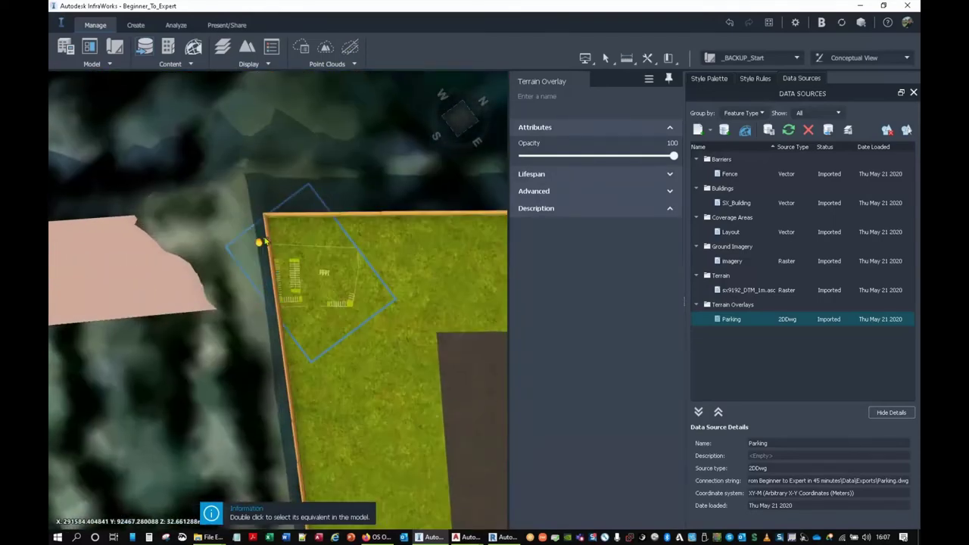
{"action": "double_click", "coordinate": [361, 224]}
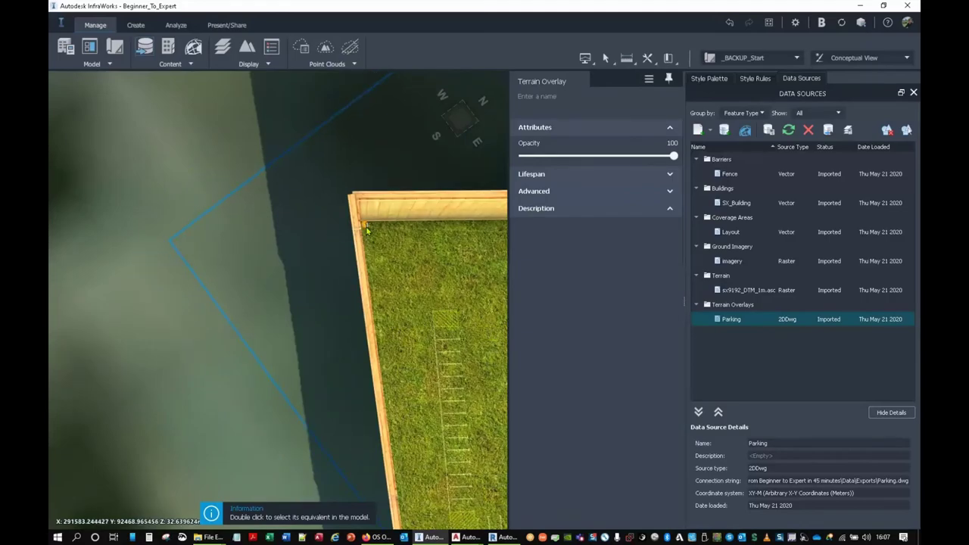
{"action": "scroll", "coordinate": [439, 314], "scroll_direction": "up", "scroll_amount": 10}
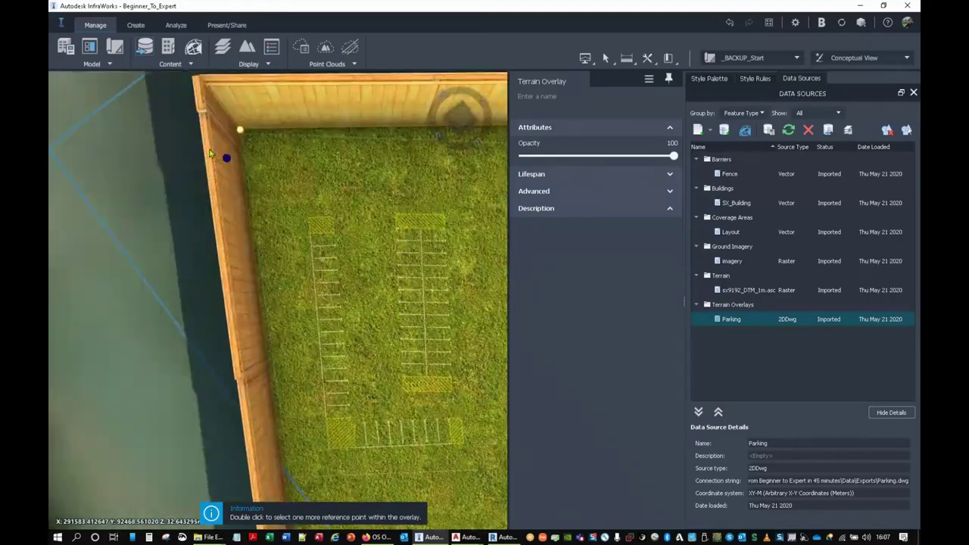
- Mark the overlay's eastern hatched corner as the second reference point and match it to the eastern fence corner
{"action": "scroll", "coordinate": [129, 133], "scroll_direction": "down", "scroll_amount": 8}
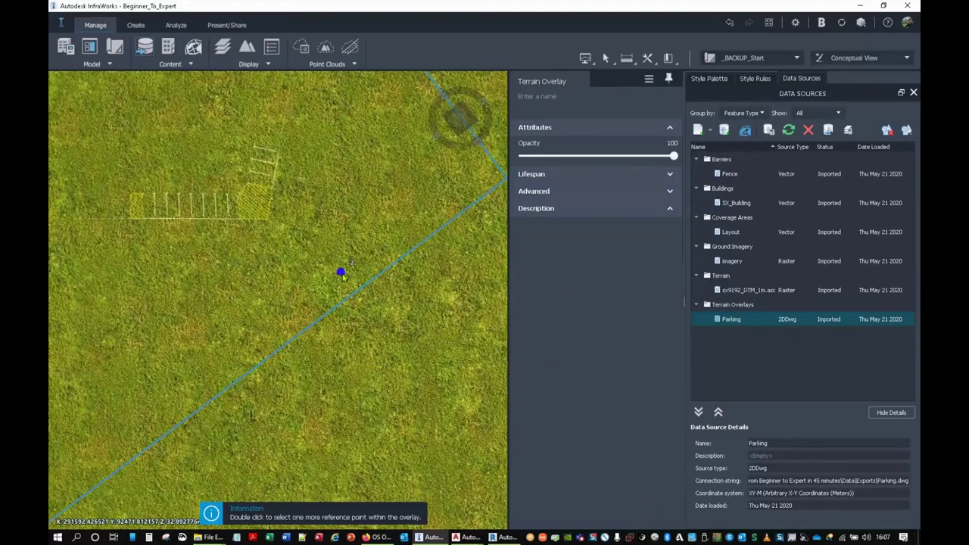
{"action": "scroll", "coordinate": [299, 284], "scroll_direction": "up", "scroll_amount": 6}
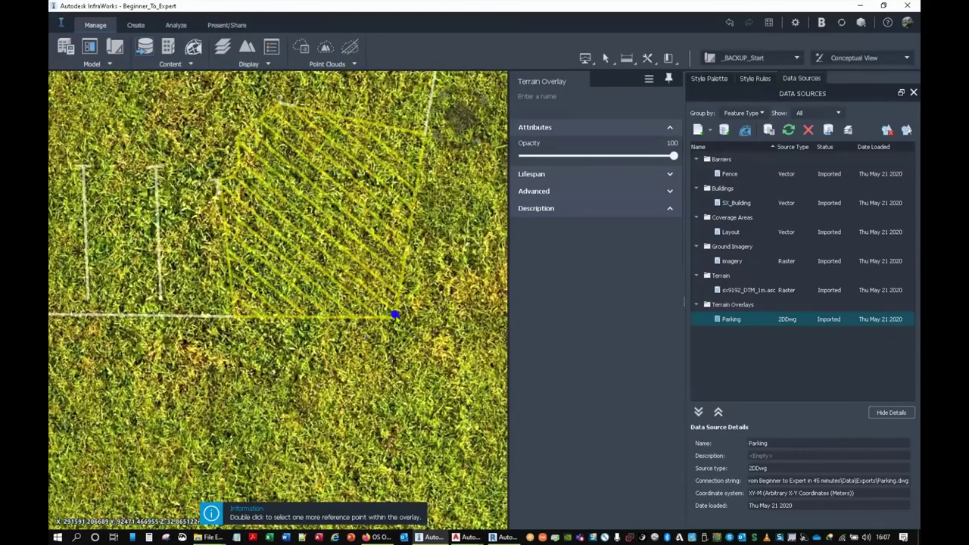
{"action": "double_click", "coordinate": [394, 313]}
{"action": "scroll", "coordinate": [324, 313], "scroll_direction": "down", "scroll_amount": 8}
{"action": "scroll", "coordinate": [324, 313], "scroll_direction": "up", "scroll_amount": 8}
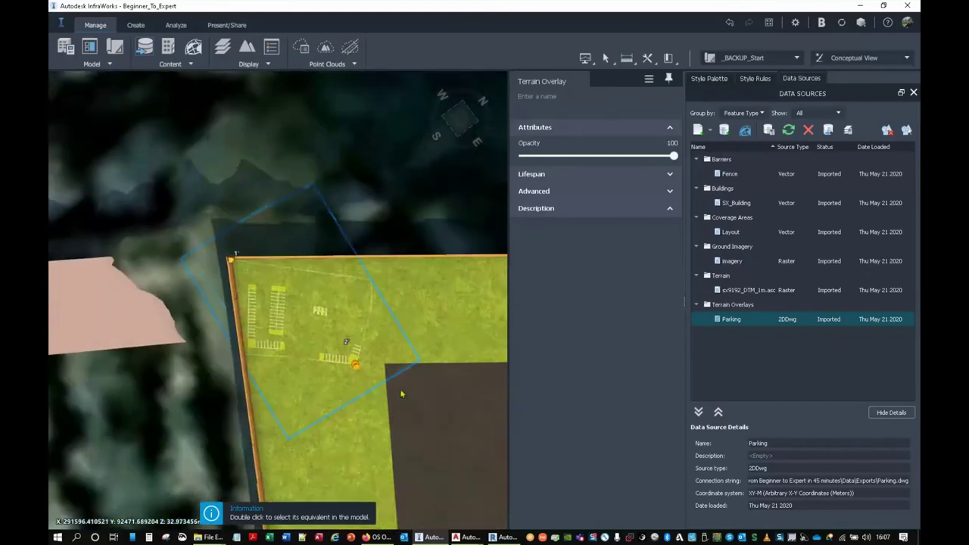
{"action": "scroll", "coordinate": [340, 335], "scroll_direction": "down", "scroll_amount": 4}
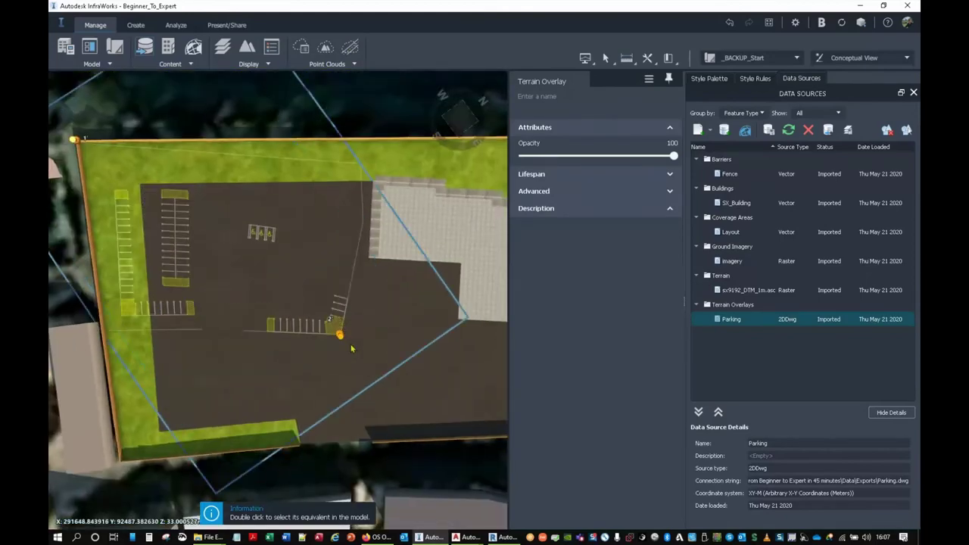
{"action": "scroll", "coordinate": [314, 329], "scroll_direction": "up", "scroll_amount": 5}
{"action": "scroll", "coordinate": [348, 341], "scroll_direction": "up", "scroll_amount": 5}
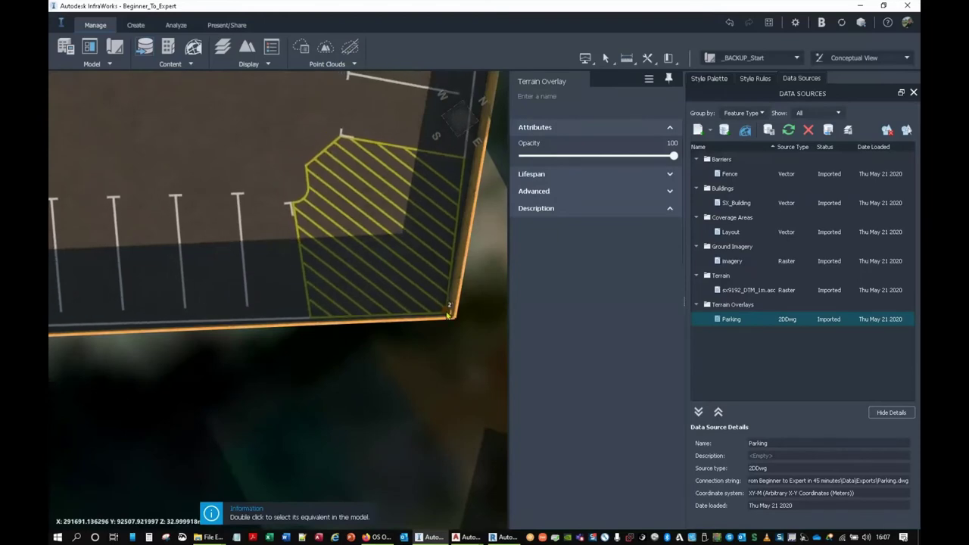
{"action": "double_click", "coordinate": [448, 316]}
- Mark the overlay outline's northern corner behind the building footprint as the third reference point, match it to the northern fence corner, and finish the placement
{"action": "scroll", "coordinate": [339, 227], "scroll_direction": "down", "scroll_amount": 3}
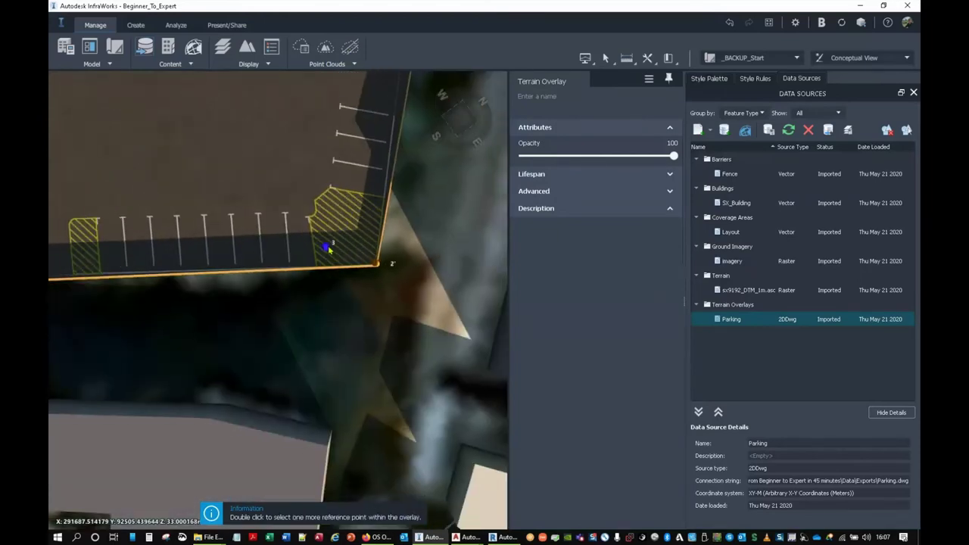
{"action": "middle_click_drag", "start_coordinate": [327, 241], "coordinate": [301, 340]}
{"action": "middle_click_drag", "start_coordinate": [324, 190], "coordinate": [340, 296]}
{"action": "scroll", "coordinate": [362, 258], "scroll_direction": "up", "scroll_amount": 2}
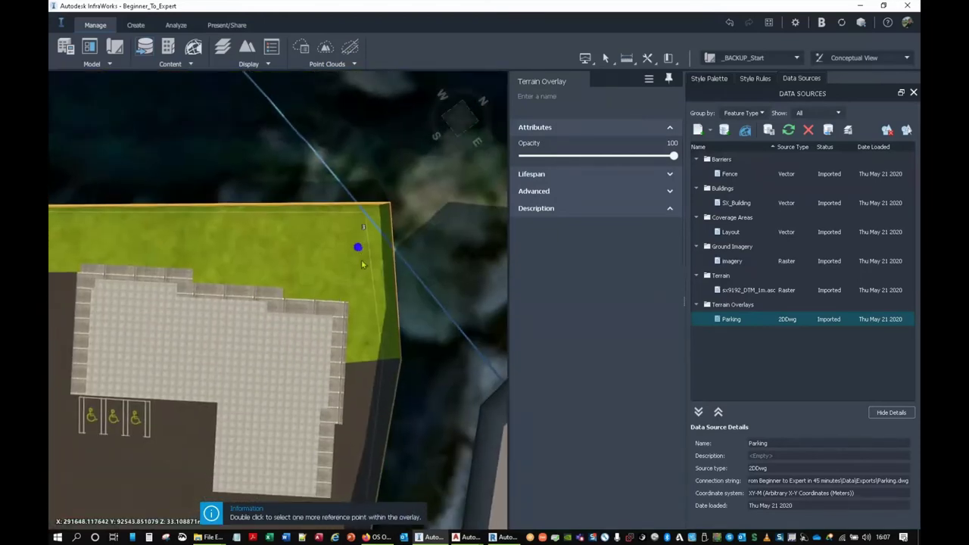
{"action": "scroll", "coordinate": [362, 251], "scroll_direction": "up", "scroll_amount": 5}
{"action": "double_click", "coordinate": [396, 226]}
{"action": "scroll", "coordinate": [398, 227], "scroll_direction": "down", "scroll_amount": 4}
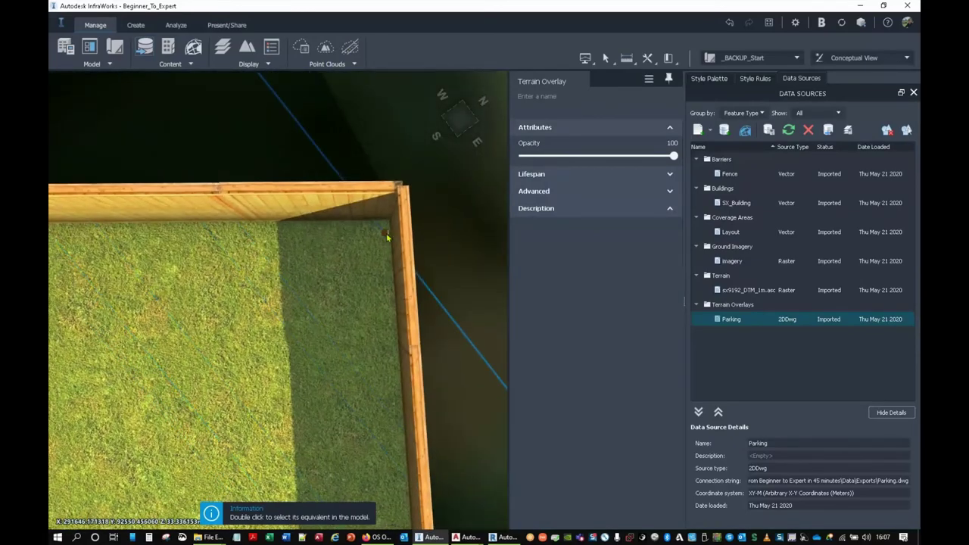
{"action": "double_click", "coordinate": [390, 225]}
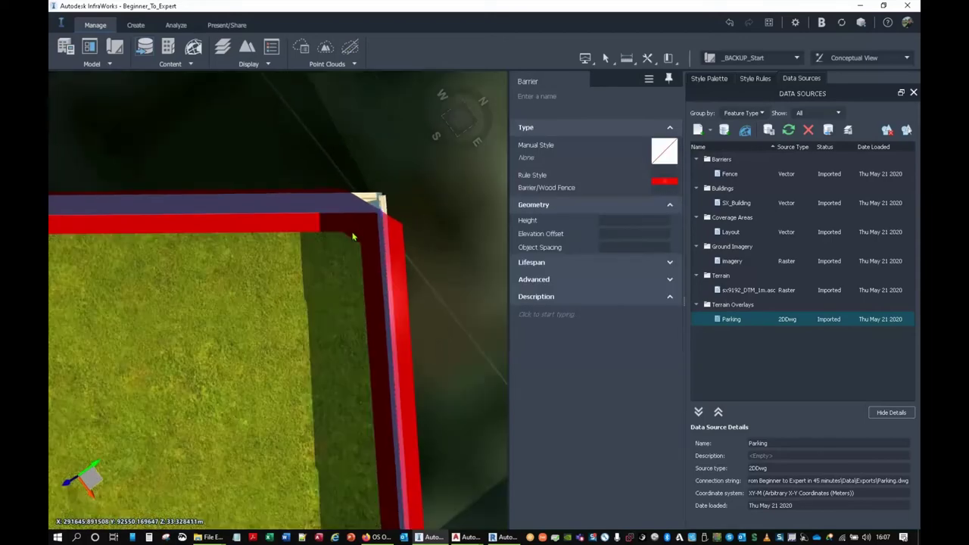
- Clear the fence selection and examine the parking overlay's alignment with the site from above and in perspective
{"action": "scroll", "coordinate": [331, 296], "scroll_direction": "down", "scroll_amount": 4}
{"action": "middle_click_drag", "start_coordinate": [269, 343], "coordinate": [434, 185]}
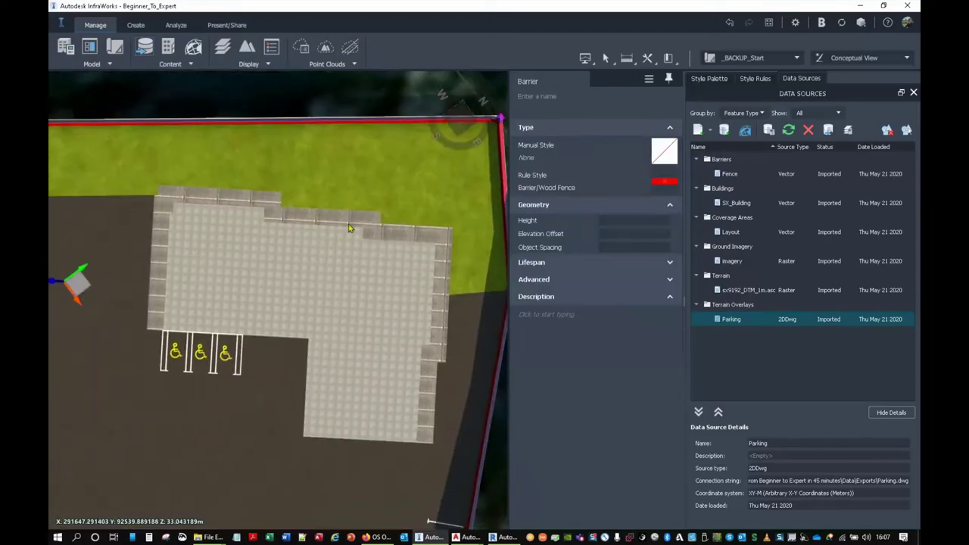
{"action": "key", "text": "Escape"}
{"action": "middle_click_drag", "start_coordinate": [244, 304], "coordinate": [460, 191]}
{"action": "scroll", "coordinate": [350, 265], "scroll_direction": "down", "scroll_amount": 1}
{"action": "left_click_drag", "start_coordinate": [334, 292], "coordinate": [389, 227]}
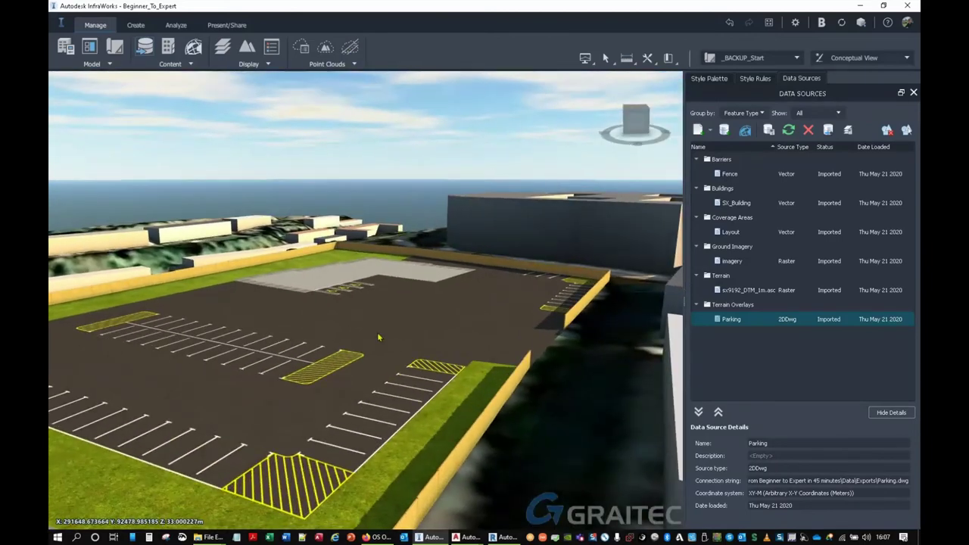
{"action": "left_click_drag", "start_coordinate": [379, 338], "coordinate": [382, 328]}
{"action": "middle_click_drag", "start_coordinate": [380, 329], "coordinate": [416, 318], "text": "shift"}
{"action": "scroll", "coordinate": [321, 376], "scroll_direction": "down", "scroll_amount": 3}
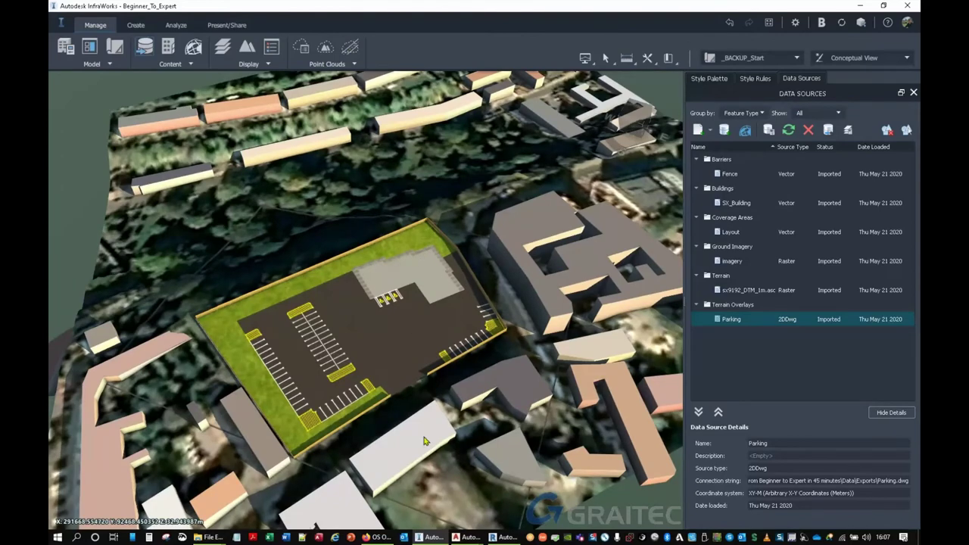
- Switch to Revit to look at the Quayside House Office Layout_2021 building model, and return to the InfraWorks site model
{"action": "left_click", "coordinate": [493, 536]}
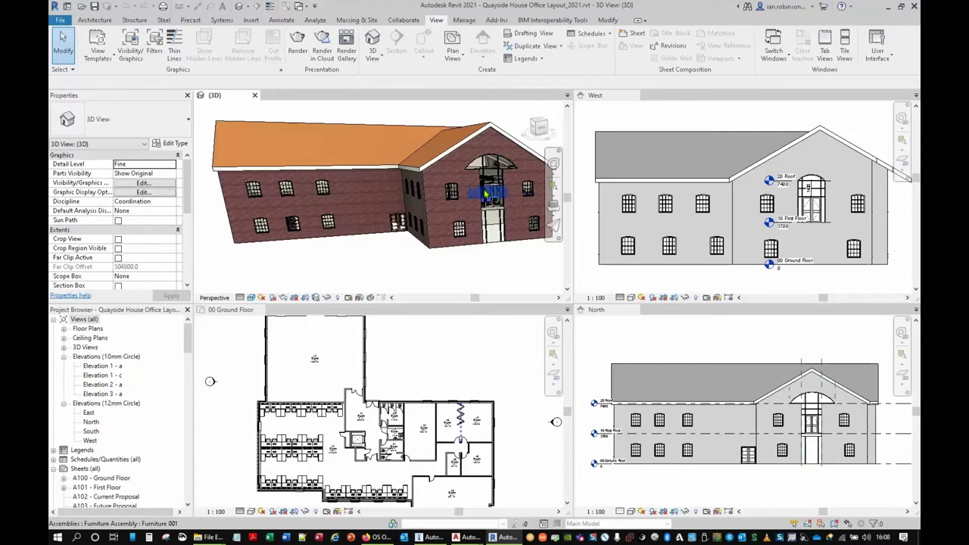
{"action": "left_click", "coordinate": [884, 6]}
{"action": "mouse_move", "coordinate": [640, 152]}
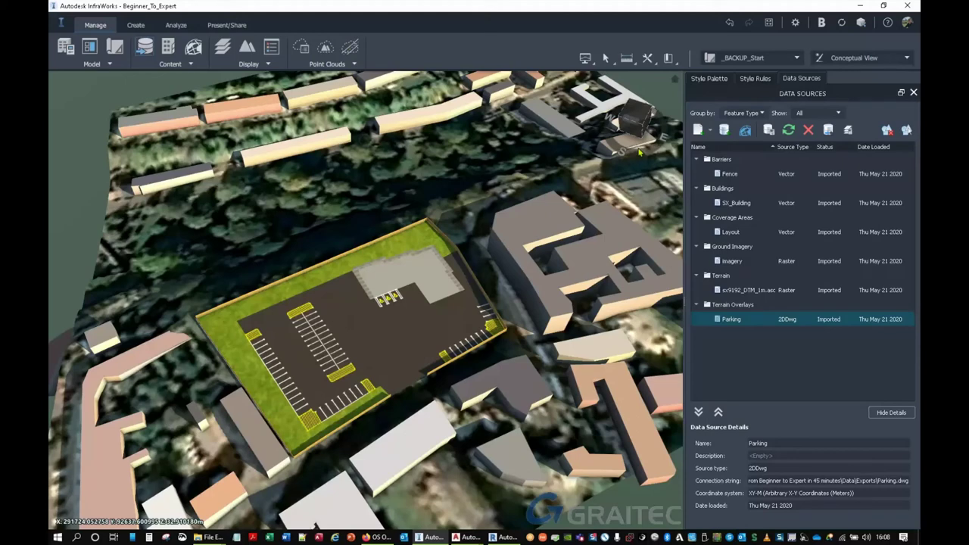
{"action": "middle_click_drag", "start_coordinate": [437, 334], "coordinate": [428, 371]}
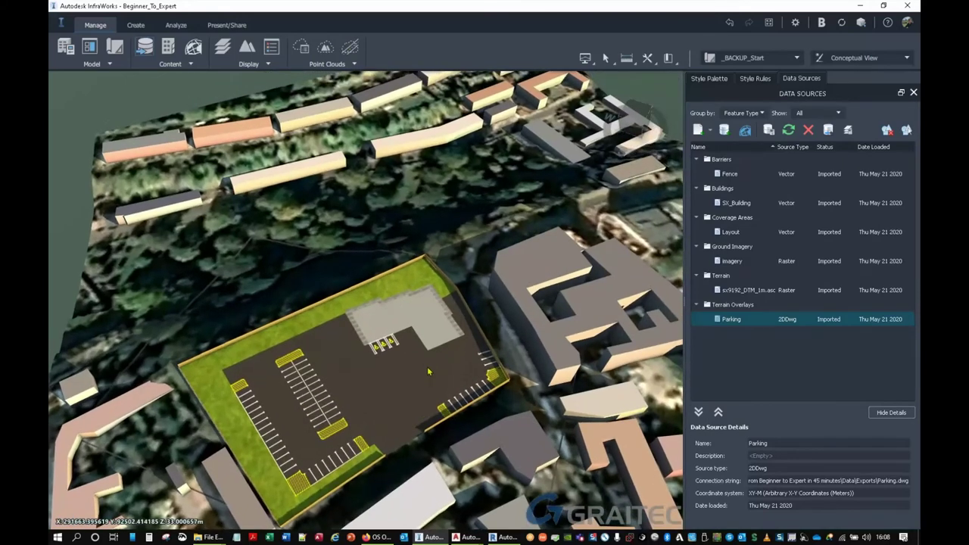
- Import Quayside House Office Layout_2021.rvt from the Revit training data folder into the site model, accepting the cloud service and linked-file notices
{"action": "mouse_move", "coordinate": [214, 536]}
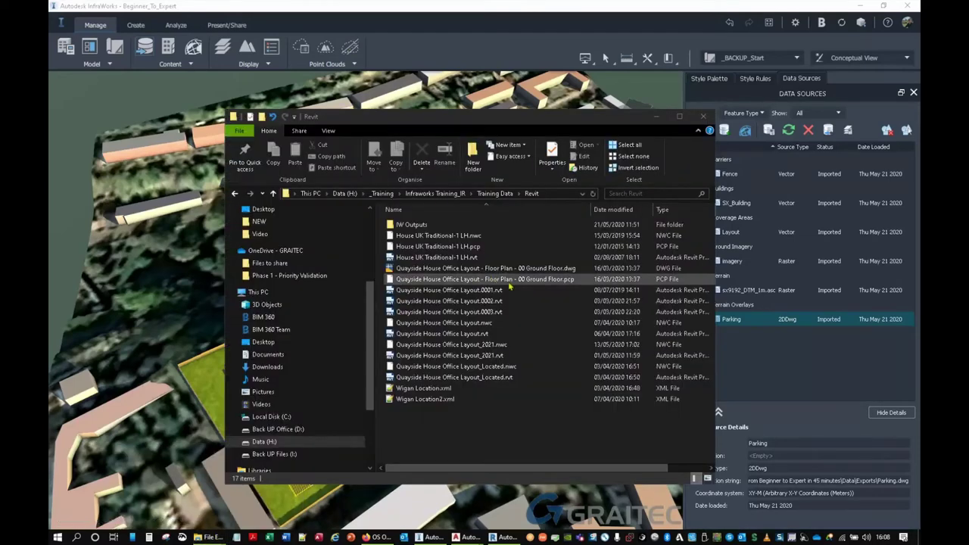
{"action": "left_click", "coordinate": [445, 357]}
{"action": "left_click_drag", "start_coordinate": [445, 362], "coordinate": [174, 292]}
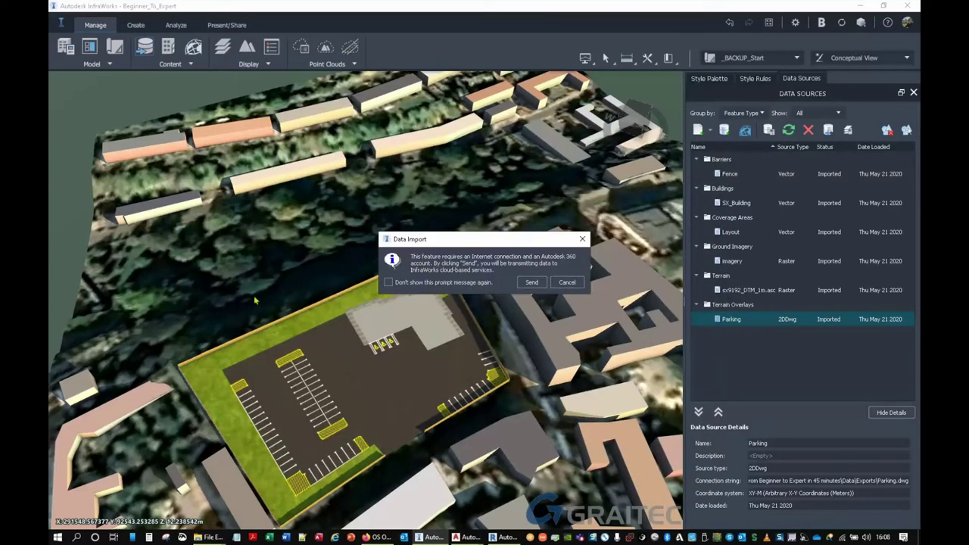
{"action": "left_click", "coordinate": [531, 282]}
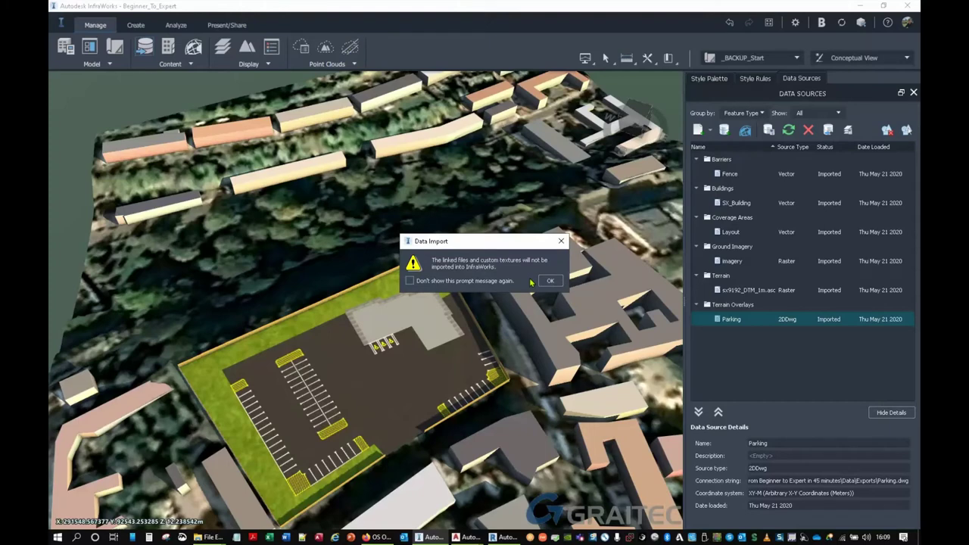
{"action": "left_click", "coordinate": [550, 281]}
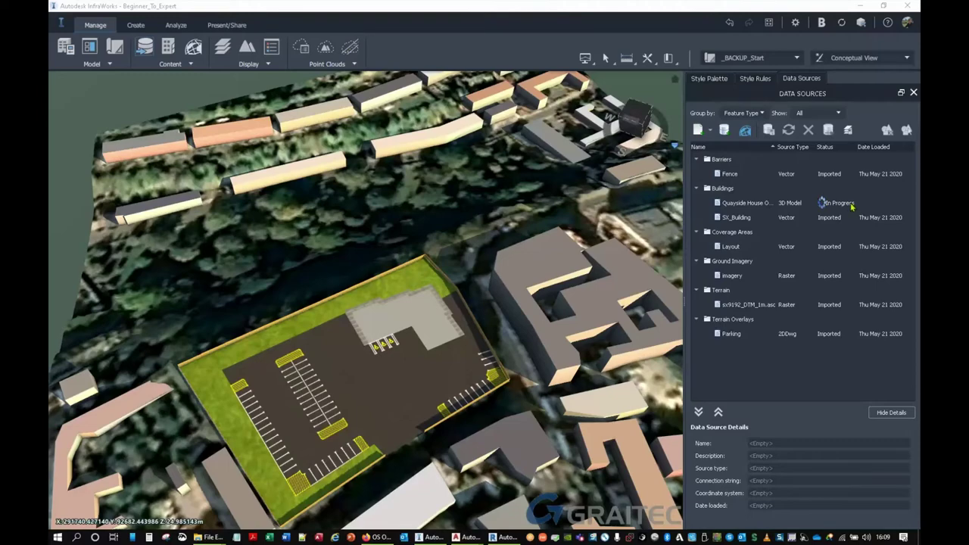
- Start a planning road south of the car park, filter the draw styles by "uk" and choose UK Urban Single Carriageway
{"action": "mouse_move", "coordinate": [426, 338]}
{"action": "middle_mouse_down"}
{"action": "mouse_move", "coordinate": [412, 348]}
{"action": "mouse_move", "coordinate": [452, 303]}
{"action": "mouse_move", "coordinate": [420, 336]}
{"action": "middle_mouse_up"}
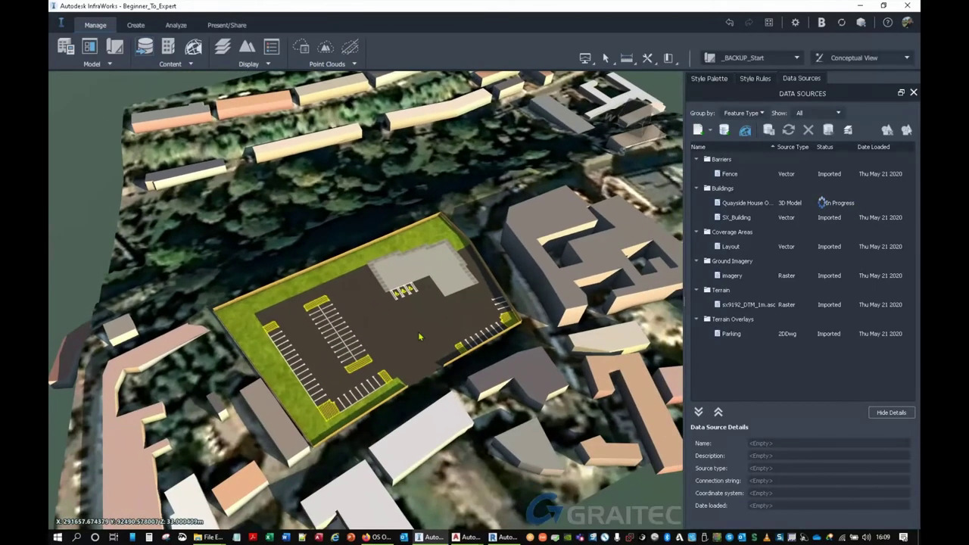
{"action": "scroll", "coordinate": [420, 337], "scroll_direction": "up", "scroll_amount": 2}
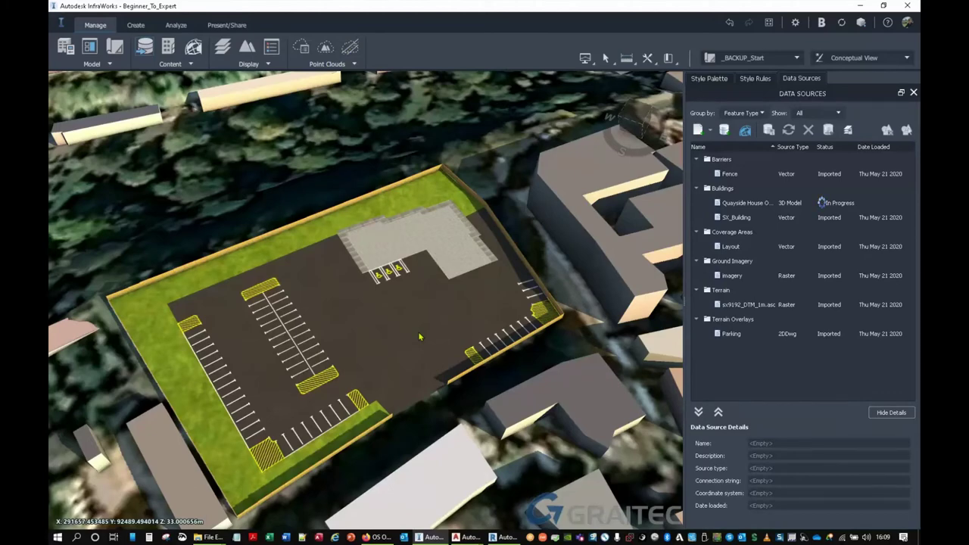
{"action": "middle_click_drag", "start_coordinate": [424, 339], "coordinate": [583, 265]}
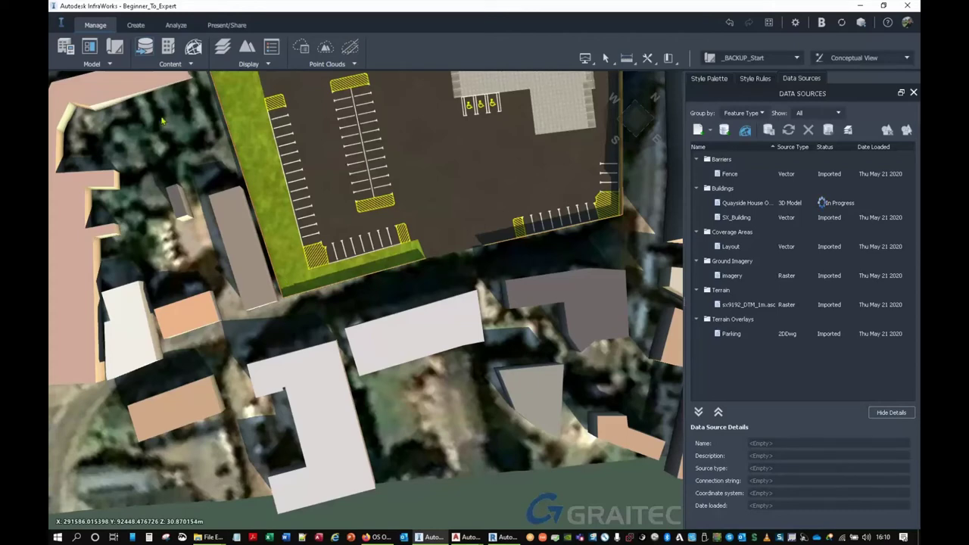
{"action": "left_click", "coordinate": [137, 25]}
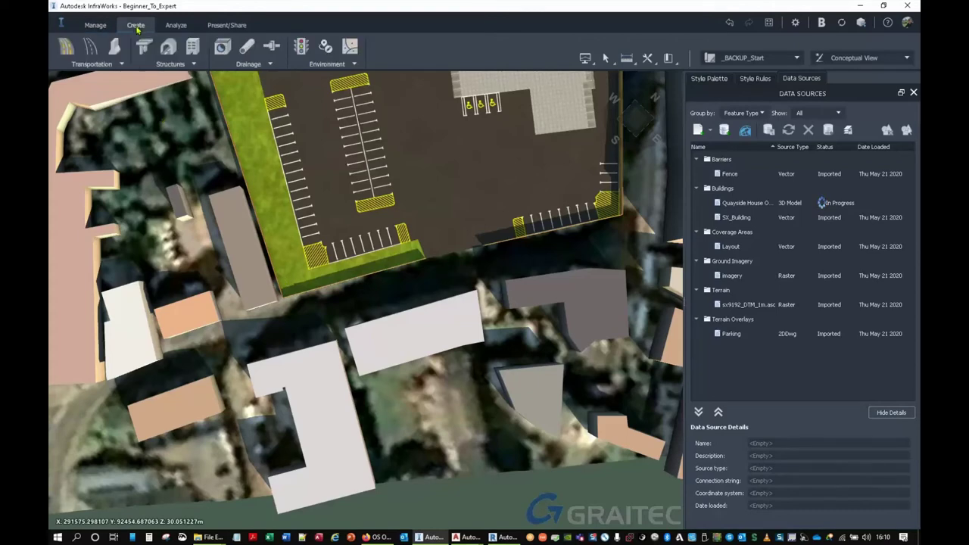
{"action": "left_click", "coordinate": [90, 49]}
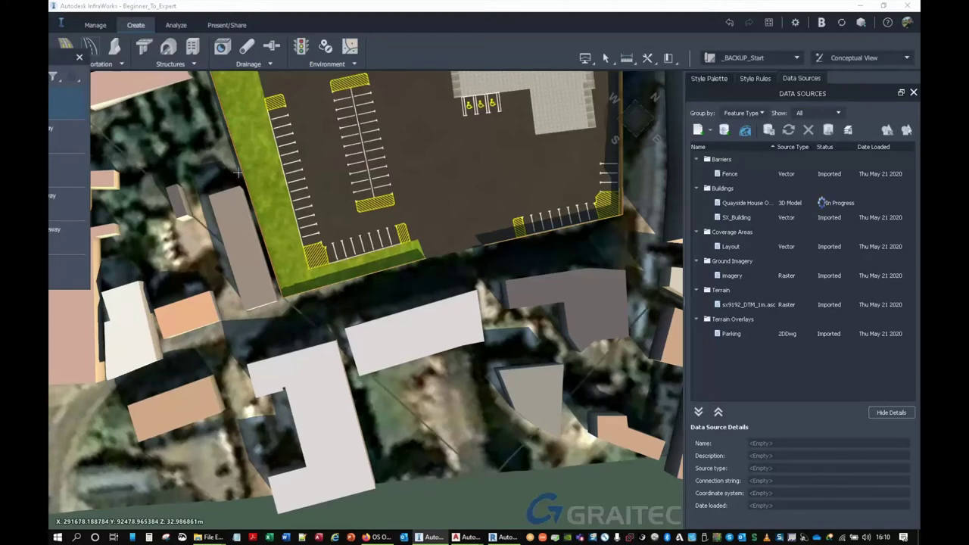
{"action": "mouse_move", "coordinate": [59, 59]}
{"action": "left_mouse_down"}
{"action": "mouse_move", "coordinate": [347, 140]}
{"action": "mouse_move", "coordinate": [530, 77]}
{"action": "left_mouse_up"}
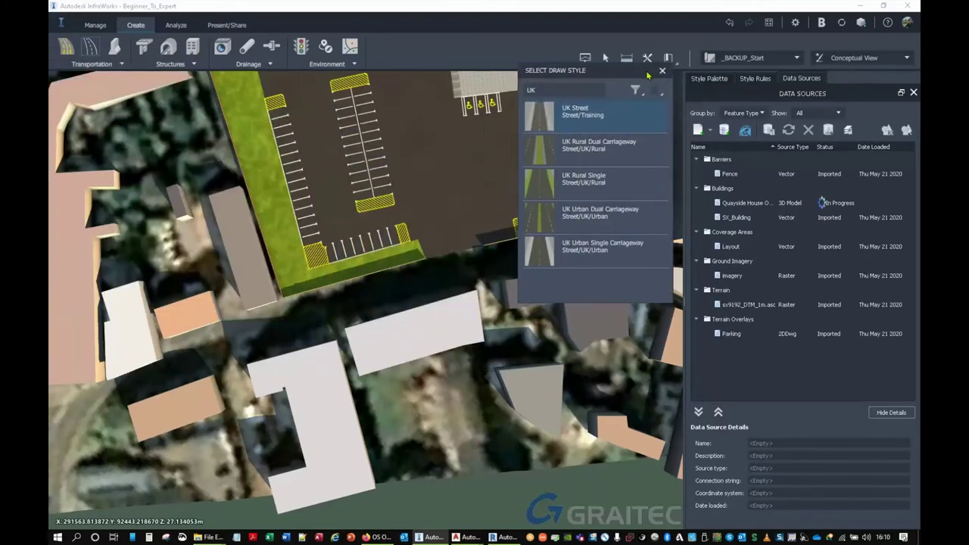
{"action": "double_click", "coordinate": [543, 92]}
{"action": "key", "text": "BackSpace"}
{"action": "scroll", "coordinate": [573, 195], "scroll_direction": "down", "scroll_amount": 5}
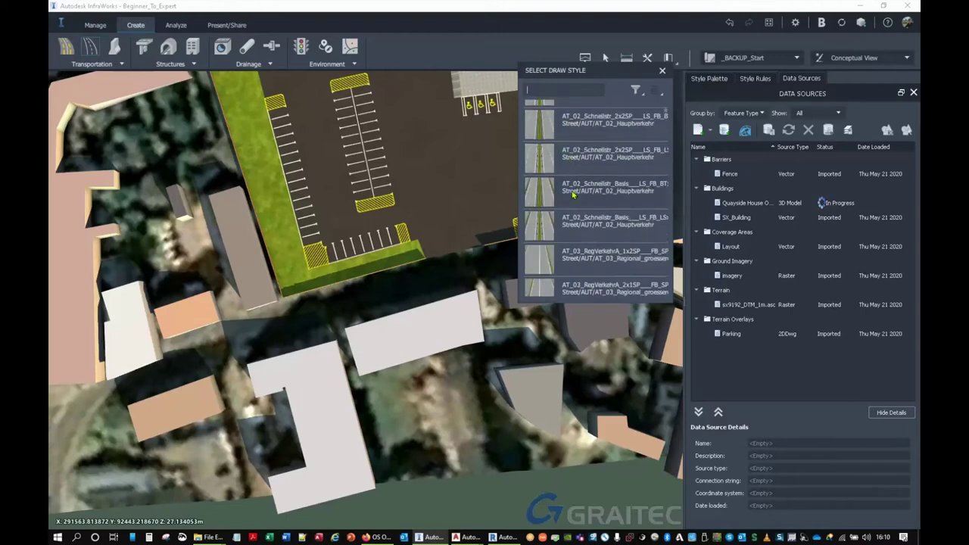
{"action": "scroll", "coordinate": [573, 195], "scroll_direction": "down", "scroll_amount": 10}
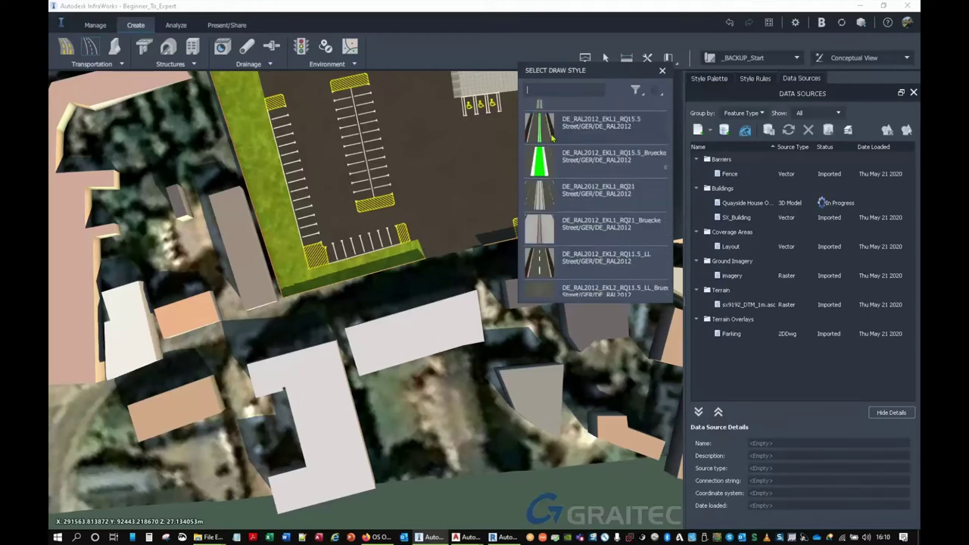
{"action": "scroll", "coordinate": [539, 93], "scroll_direction": "down", "scroll_amount": 10}
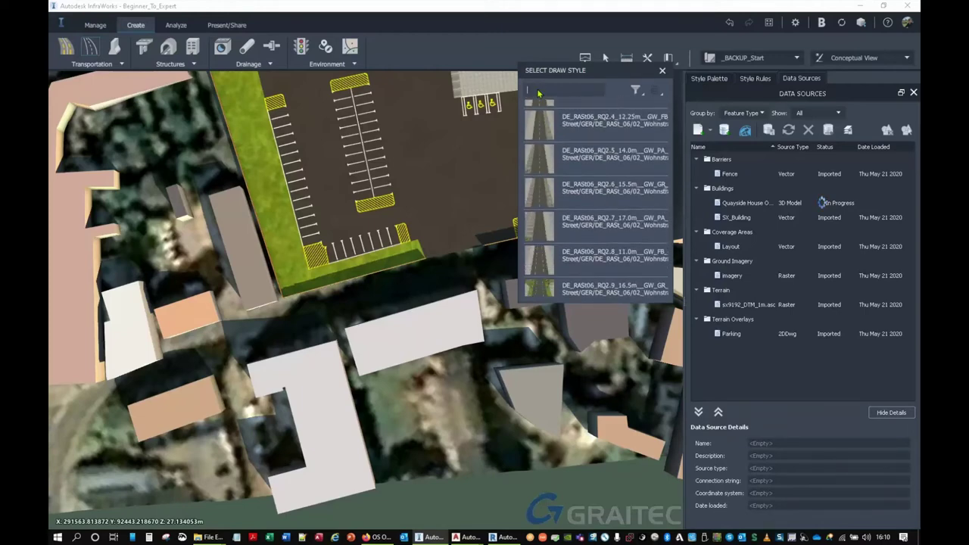
{"action": "type", "text": "uk"}
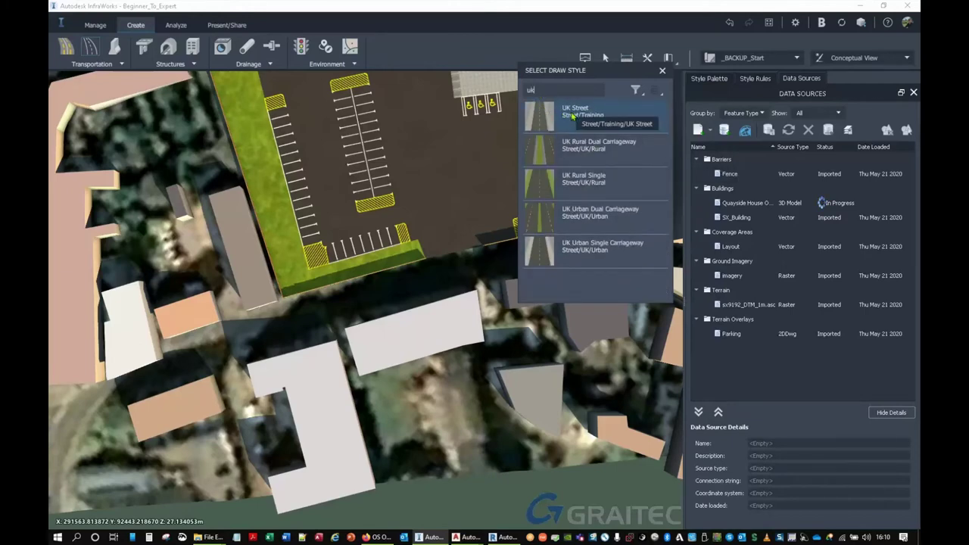
{"action": "left_click", "coordinate": [560, 258]}
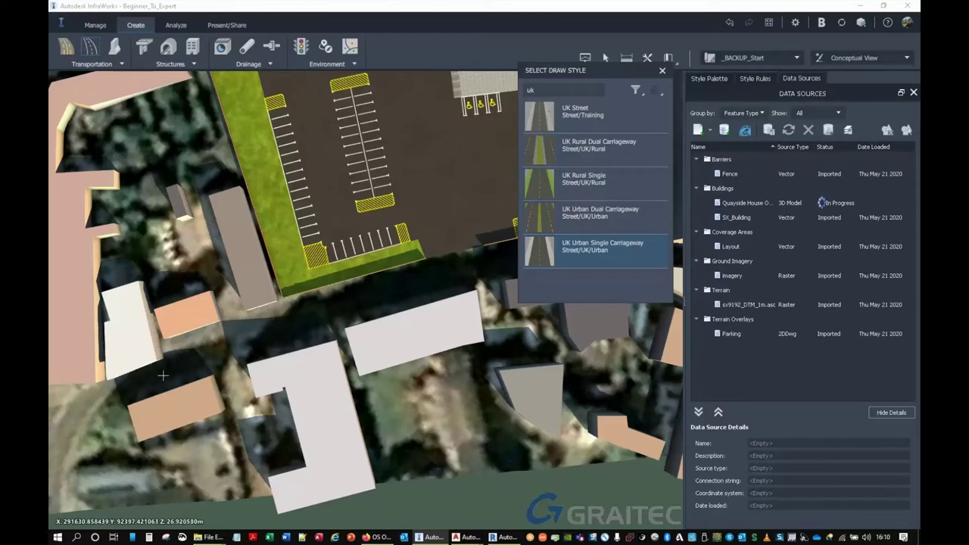
- Draw a three-point road about 136 m long between the site's southeastern fence and the neighbouring buildings, and finish it
{"action": "left_click", "coordinate": [140, 382]}
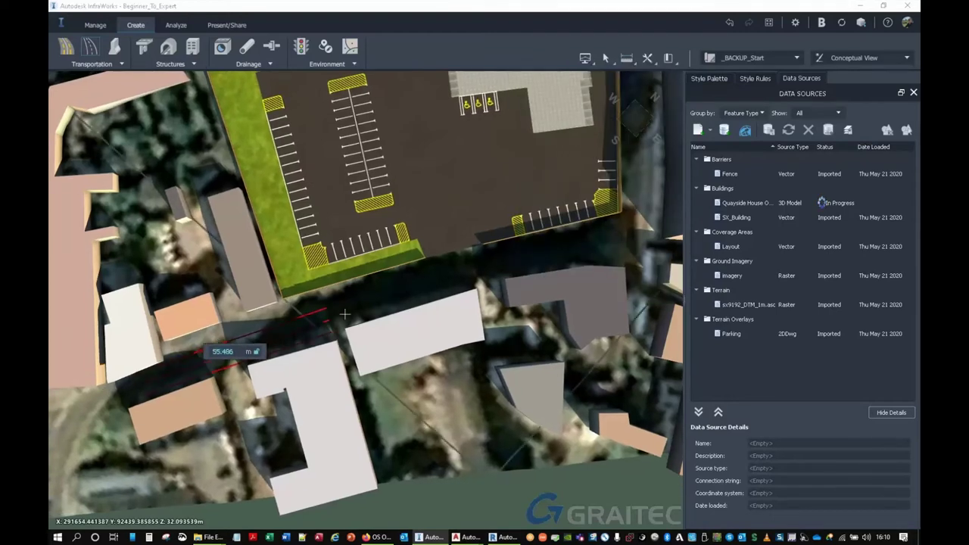
{"action": "left_click_drag", "start_coordinate": [482, 276], "coordinate": [560, 234]}
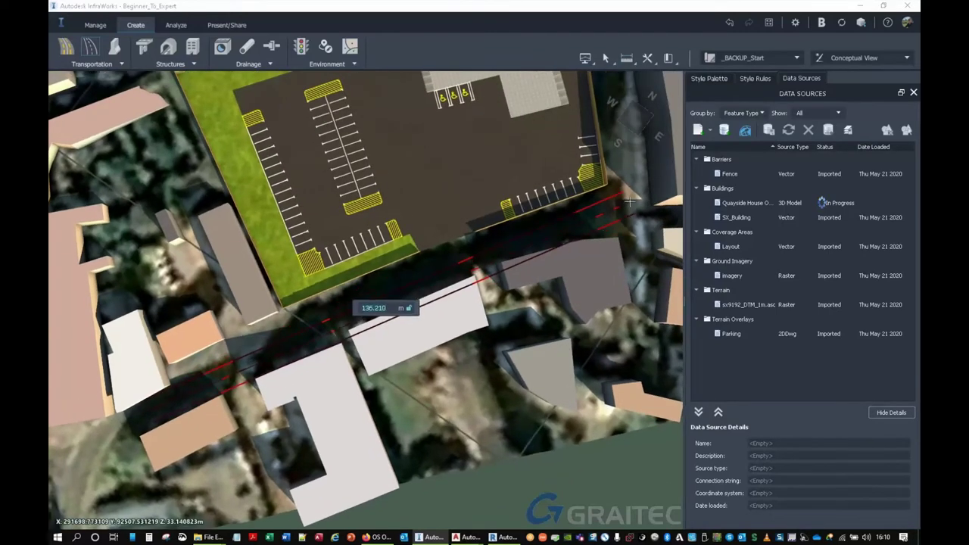
{"action": "left_click", "coordinate": [437, 265]}
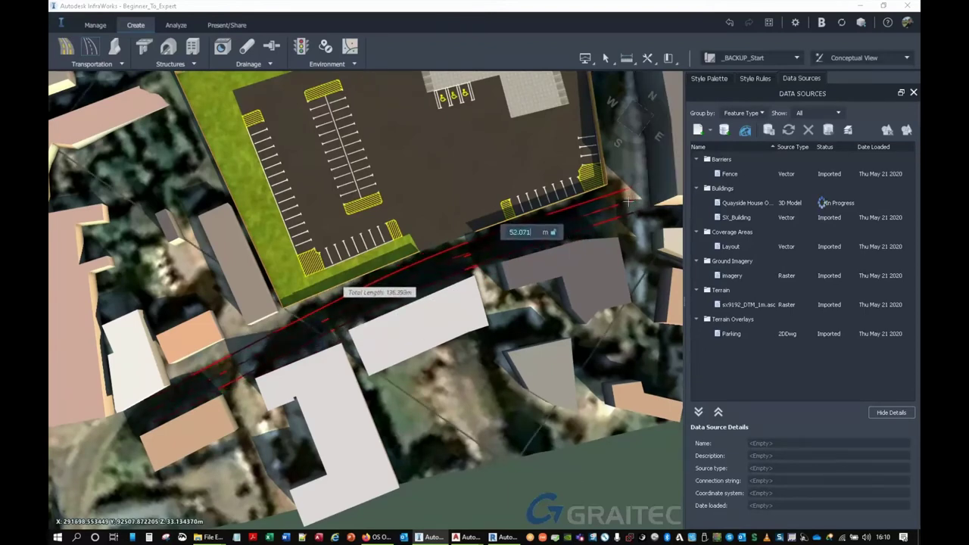
{"action": "double_click", "coordinate": [629, 201]}
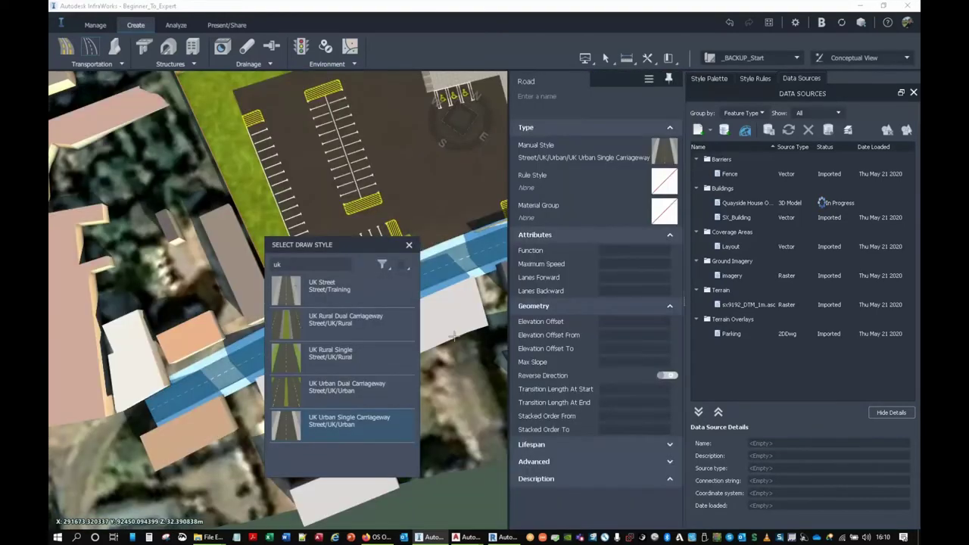
{"action": "key", "text": "Escape"}
{"action": "key", "text": "Escape"}
- Examine the new road beside the fenced car park up close and check which object gets selected along it
{"action": "left_click_drag", "start_coordinate": [413, 346], "coordinate": [415, 262]}
{"action": "scroll", "coordinate": [364, 286], "scroll_direction": "up", "scroll_amount": 2}
{"action": "scroll", "coordinate": [401, 284], "scroll_direction": "up", "scroll_amount": 3}
{"action": "scroll", "coordinate": [396, 312], "scroll_direction": "down", "scroll_amount": 1}
{"action": "scroll", "coordinate": [398, 315], "scroll_direction": "down", "scroll_amount": 3}
{"action": "left_click", "coordinate": [413, 257]}
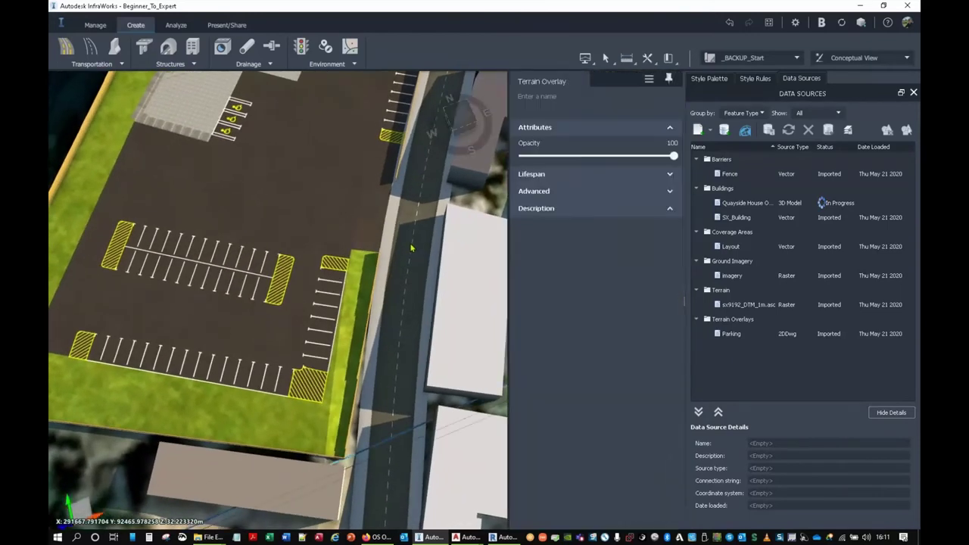
{"action": "key", "text": "Escape"}
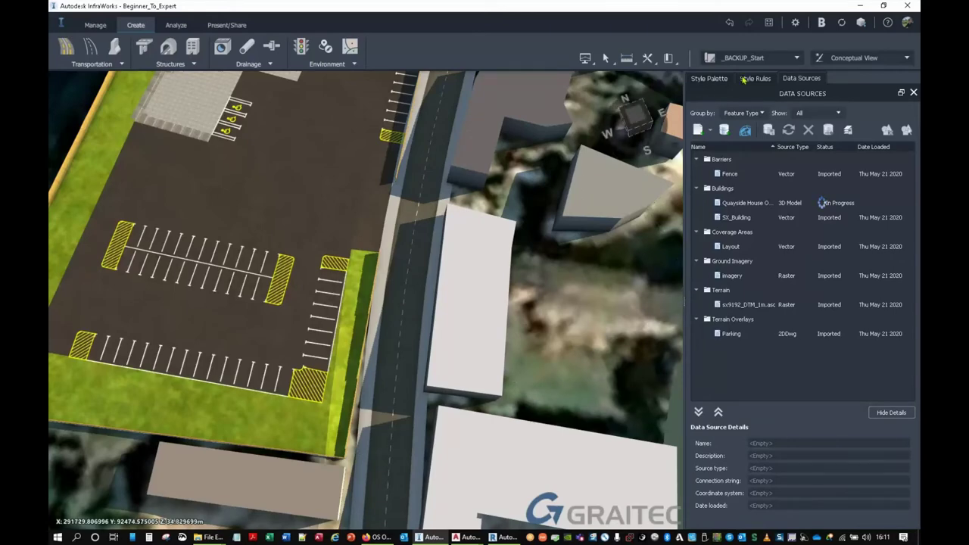
{"action": "left_click", "coordinate": [710, 78]}
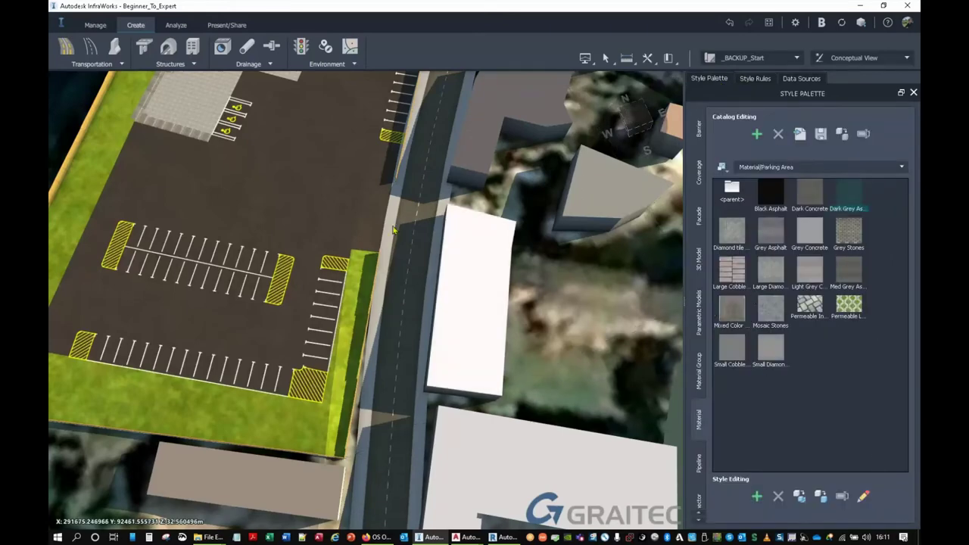
{"action": "left_click", "coordinate": [406, 329]}
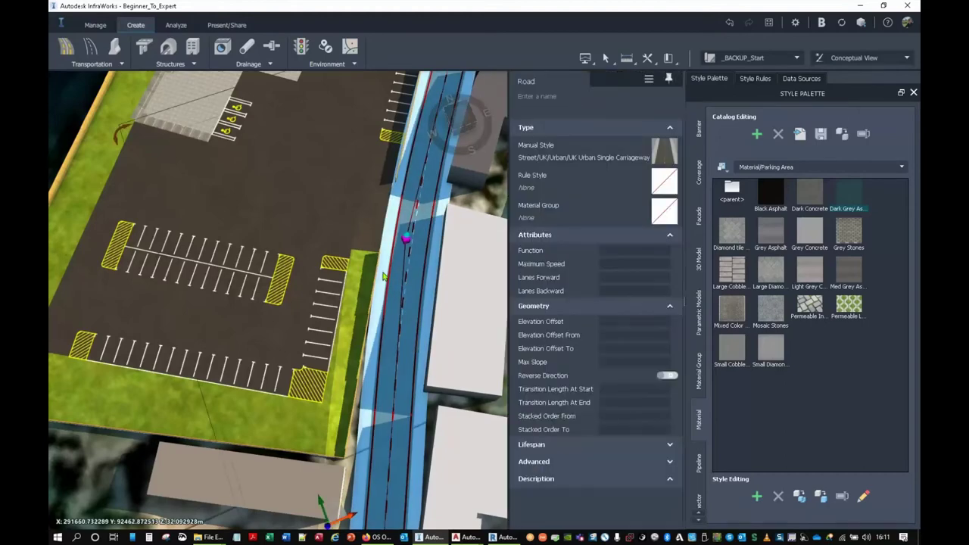
{"action": "key", "text": "Escape"}
- Select the parking terrain overlay and lock the Parking entry in the Model Explorer against selection
{"action": "left_click", "coordinate": [226, 238]}
{"action": "scroll", "coordinate": [226, 238], "scroll_direction": "down", "scroll_amount": 4}
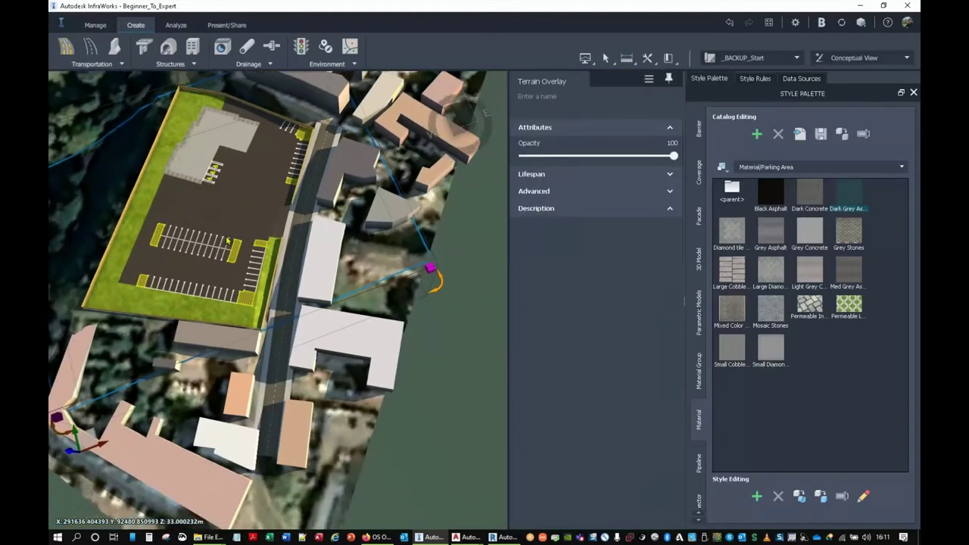
{"action": "middle_click_drag", "start_coordinate": [284, 260], "coordinate": [363, 303]}
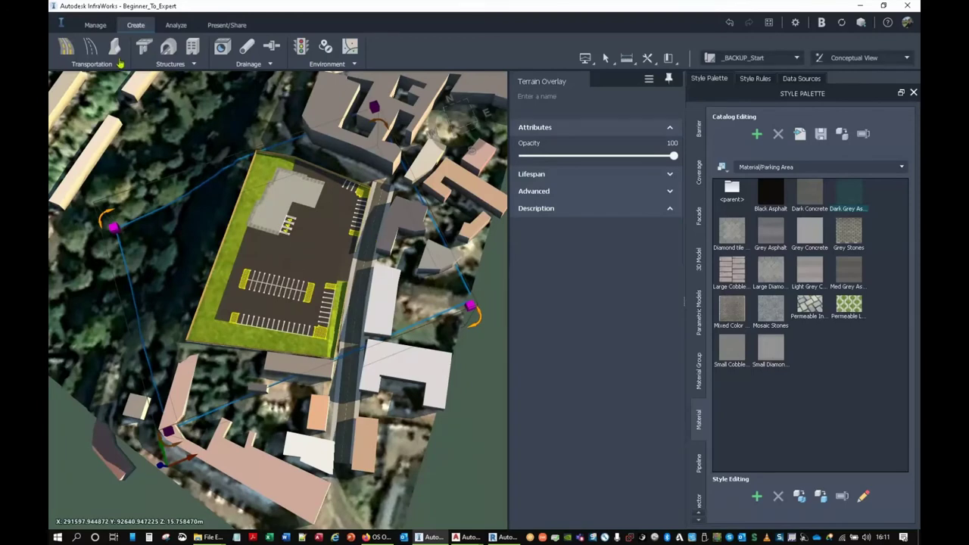
{"action": "left_click", "coordinate": [97, 26]}
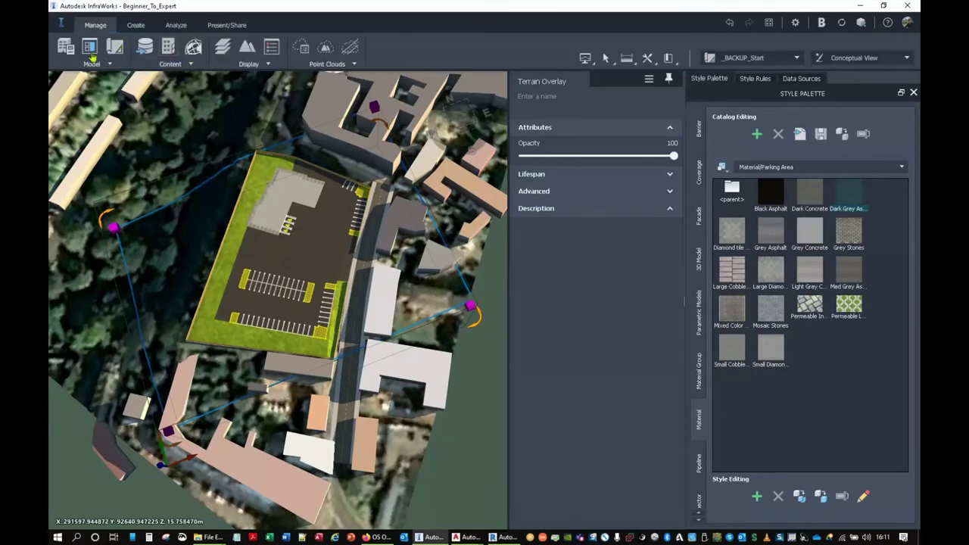
{"action": "left_click", "coordinate": [88, 53]}
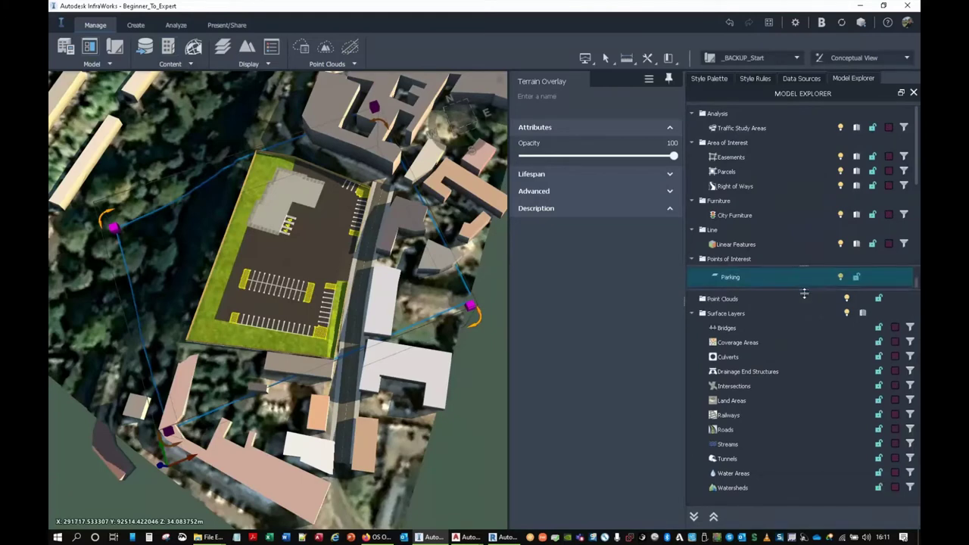
{"action": "left_click", "coordinate": [856, 277]}
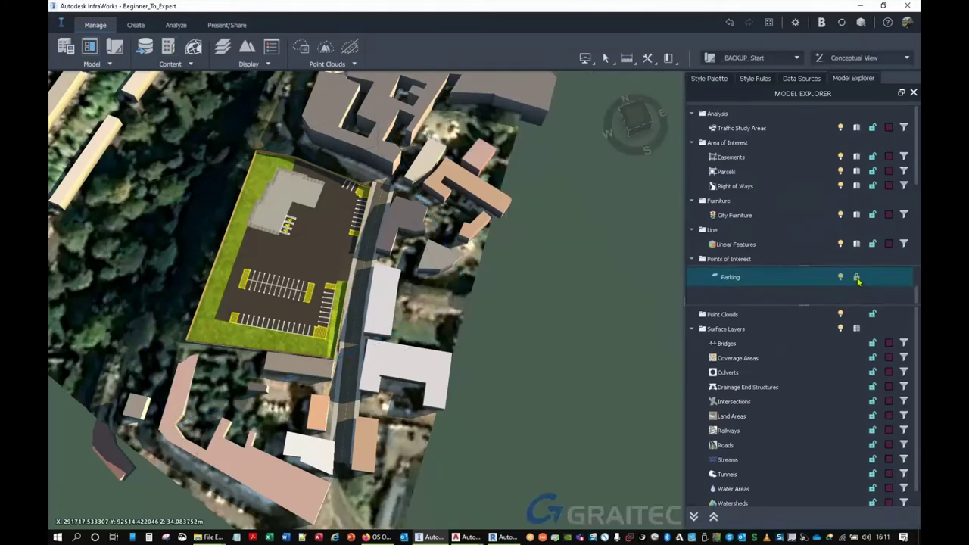
- Check that the building and grass coverage areas beneath the locked overlay can be selected, and clear the selection
{"action": "left_click", "coordinate": [297, 196]}
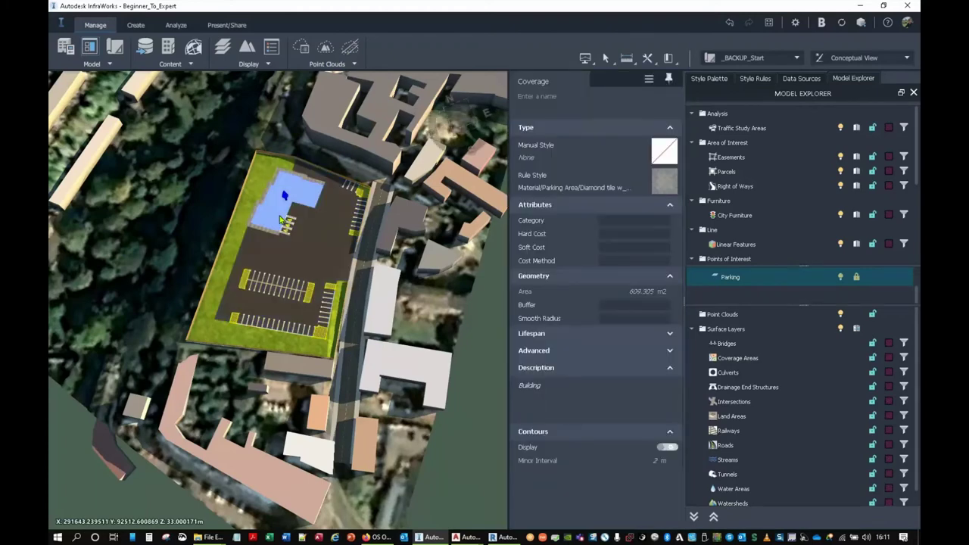
{"action": "left_click", "coordinate": [349, 301]}
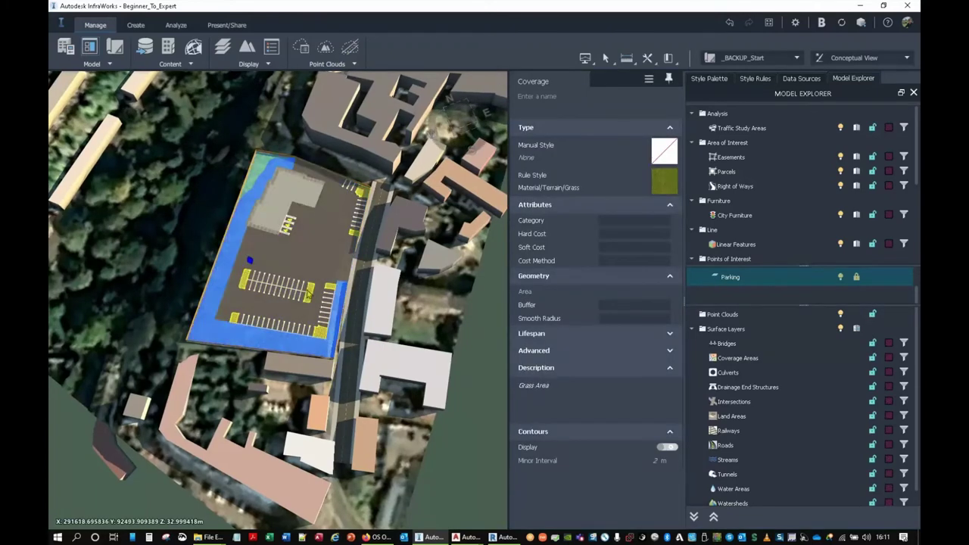
{"action": "left_click", "coordinate": [354, 304]}
{"action": "key", "text": "Escape"}
- Select the new road and open the configuration of its UK Urban Single Carriageway style from the Street/UK/Urban catalogue
{"action": "scroll", "coordinate": [356, 304], "scroll_direction": "up", "scroll_amount": 4}
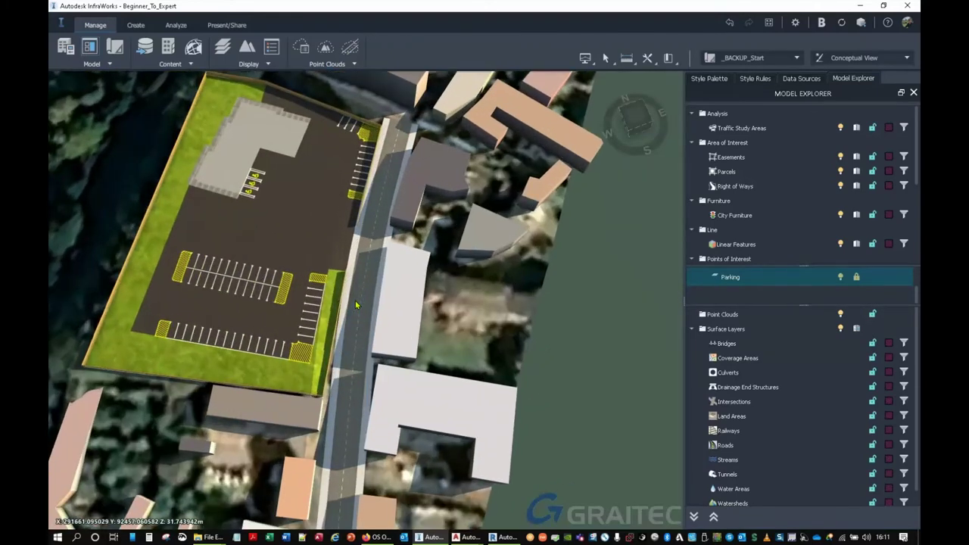
{"action": "left_click", "coordinate": [362, 299]}
{"action": "middle_click_drag", "start_coordinate": [358, 338], "coordinate": [375, 265]}
{"action": "scroll", "coordinate": [374, 265], "scroll_direction": "up", "scroll_amount": 4}
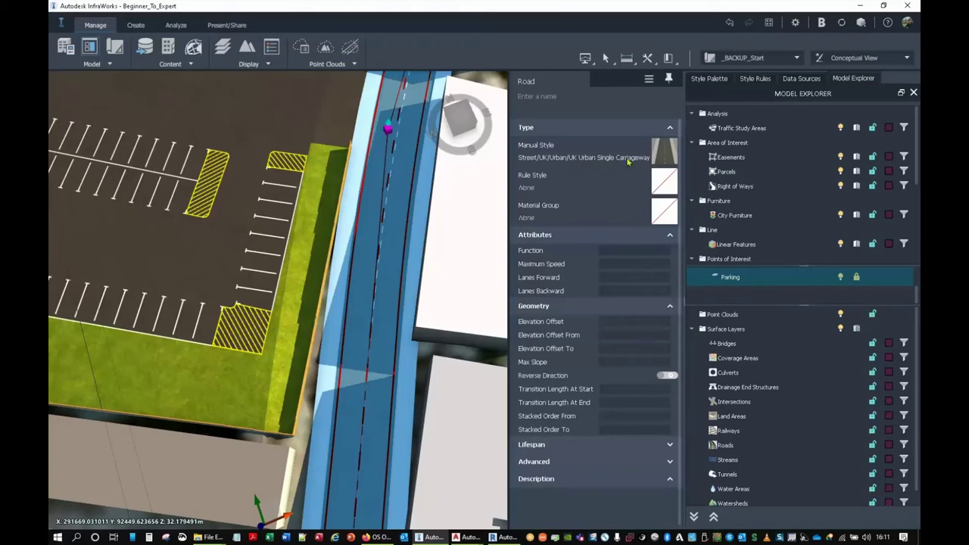
{"action": "left_click", "coordinate": [713, 79]}
{"action": "scroll", "coordinate": [697, 453], "scroll_direction": "down", "scroll_amount": 6}
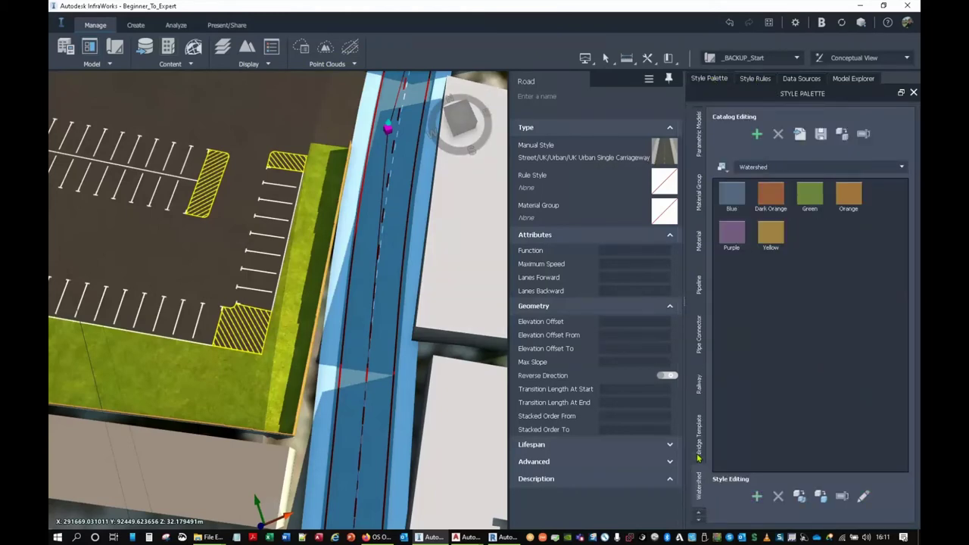
{"action": "scroll", "coordinate": [698, 458], "scroll_direction": "down", "scroll_amount": 3}
{"action": "left_click", "coordinate": [698, 340]}
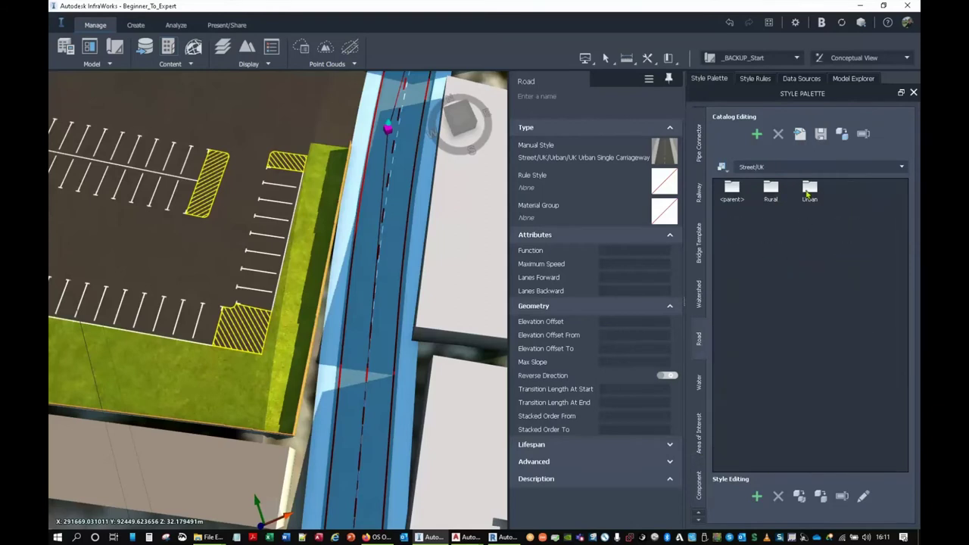
{"action": "double_click", "coordinate": [809, 190]}
{"action": "double_click", "coordinate": [816, 193]}
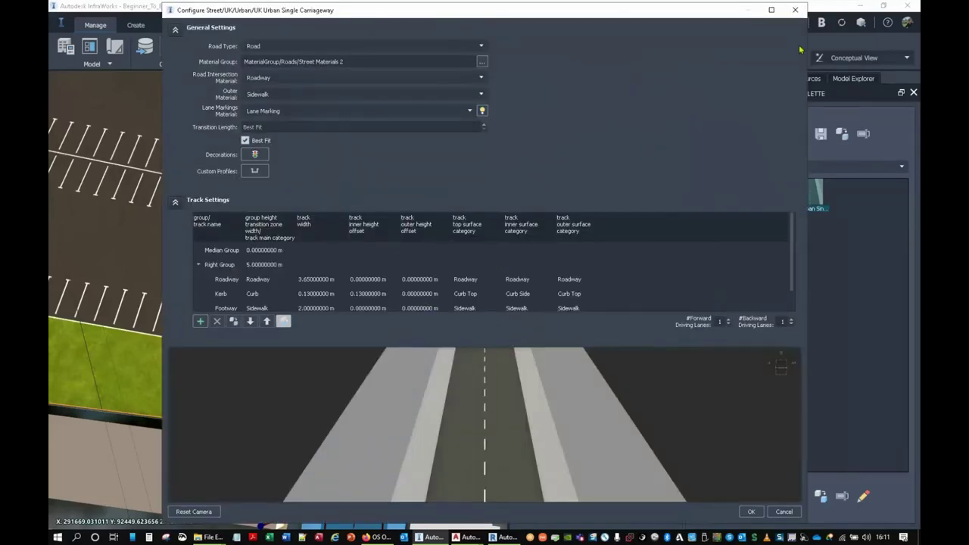
- Close the style configuration, duplicate the UK Urban Single Carriageway style and name the copy UK Urban Single Carriageway 5.5
{"action": "left_click", "coordinate": [794, 10]}
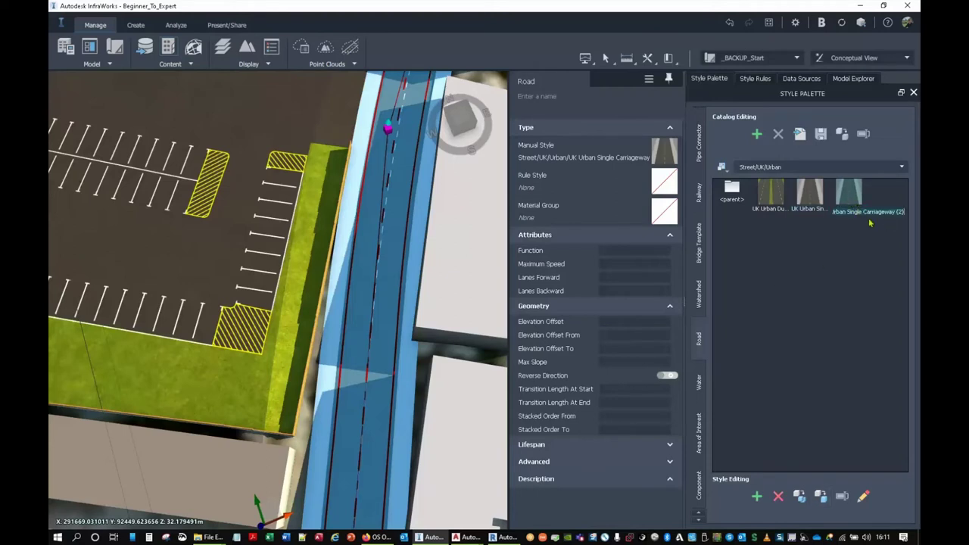
{"action": "left_click_drag", "start_coordinate": [895, 212], "coordinate": [907, 212]}
{"action": "type", "text": "S.5"}
{"action": "left_click", "coordinate": [864, 221]}
{"action": "left_click", "coordinate": [854, 193]}
{"action": "left_click", "coordinate": [815, 202]}
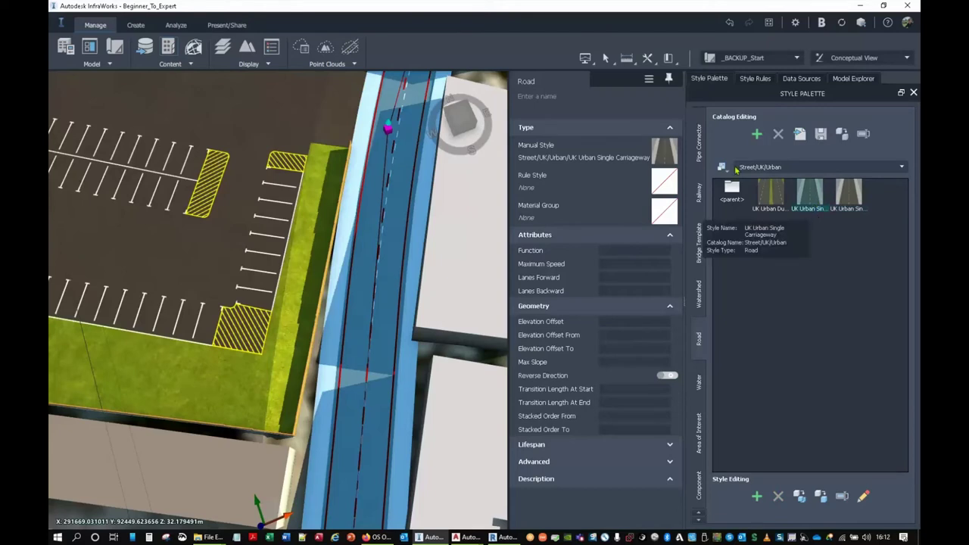
- Show the Street/UK/Urban catalogue as an icon list and open the configuration of UK Urban Single Carriageway 5.5
{"action": "left_click", "coordinate": [723, 167]}
{"action": "left_click", "coordinate": [727, 254]}
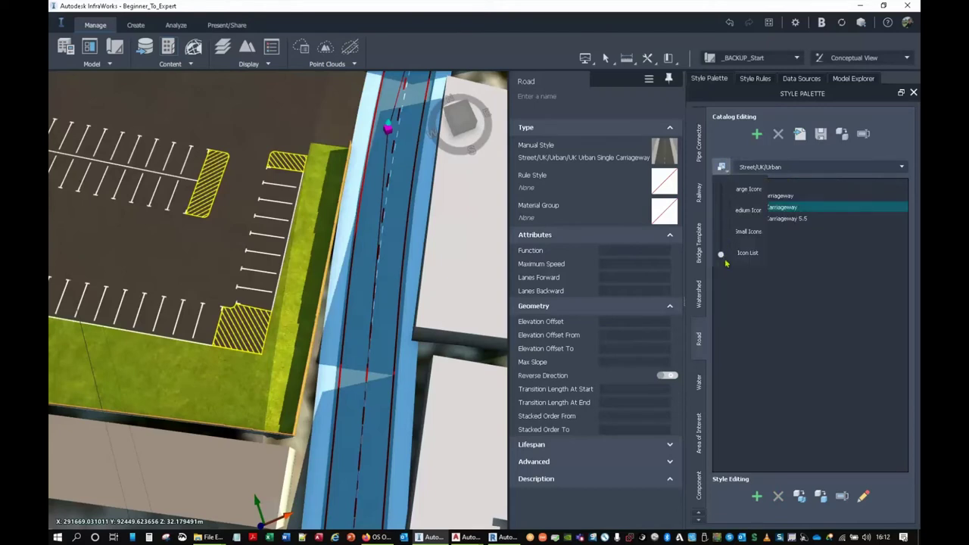
{"action": "left_click", "coordinate": [775, 219]}
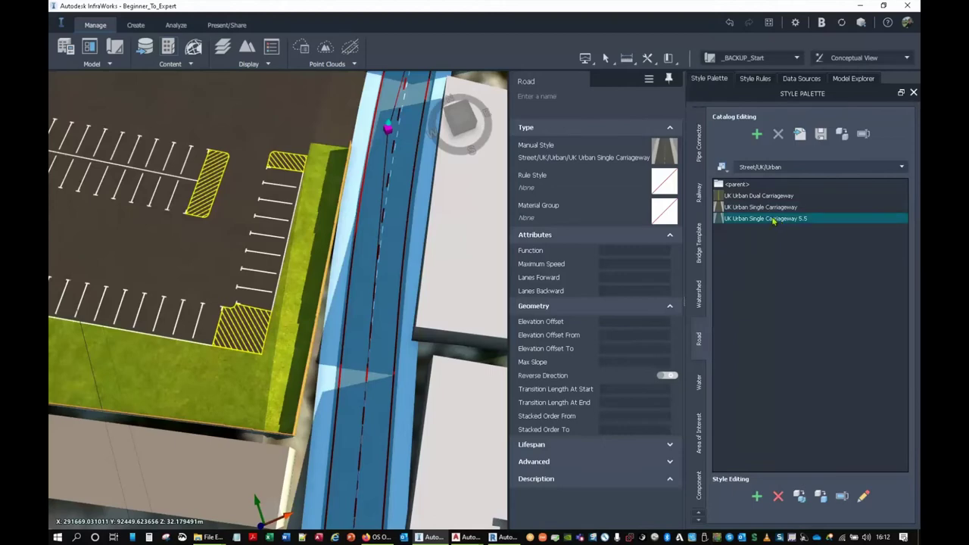
{"action": "double_click", "coordinate": [773, 219]}
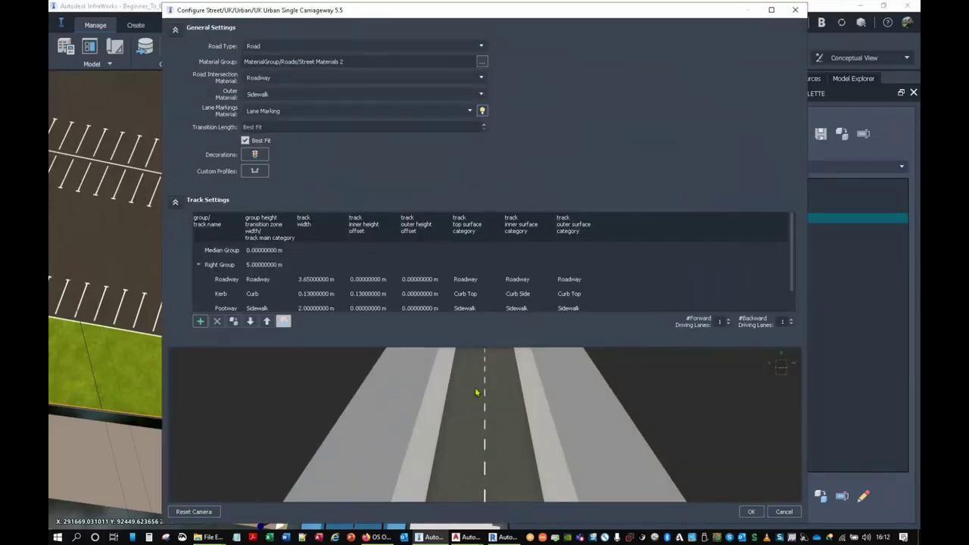
- In the Right Group, set the Roadway track width to 2.75 m and the Footway track width to 1.5 m
{"action": "left_click", "coordinate": [309, 280]}
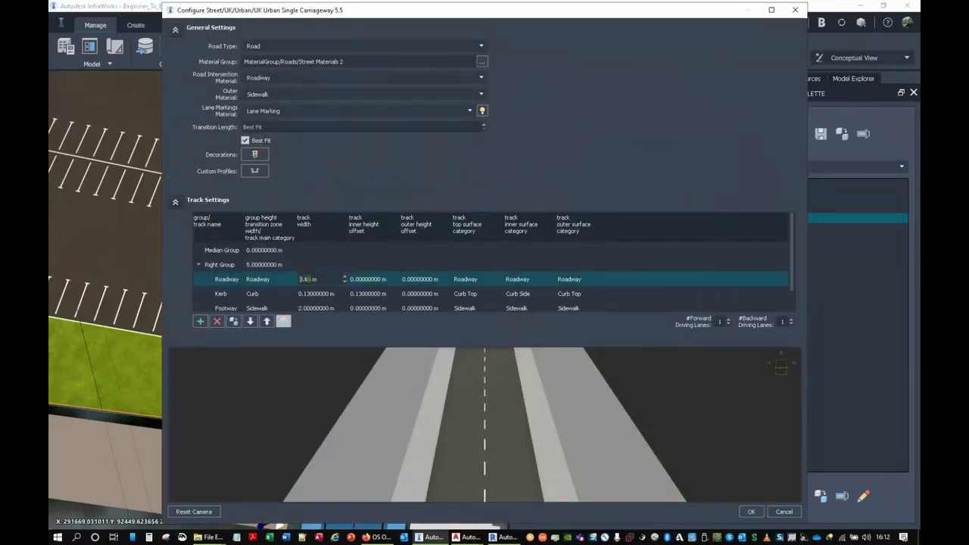
{"action": "type", "text": "2.75"}
{"action": "key", "text": "Return"}
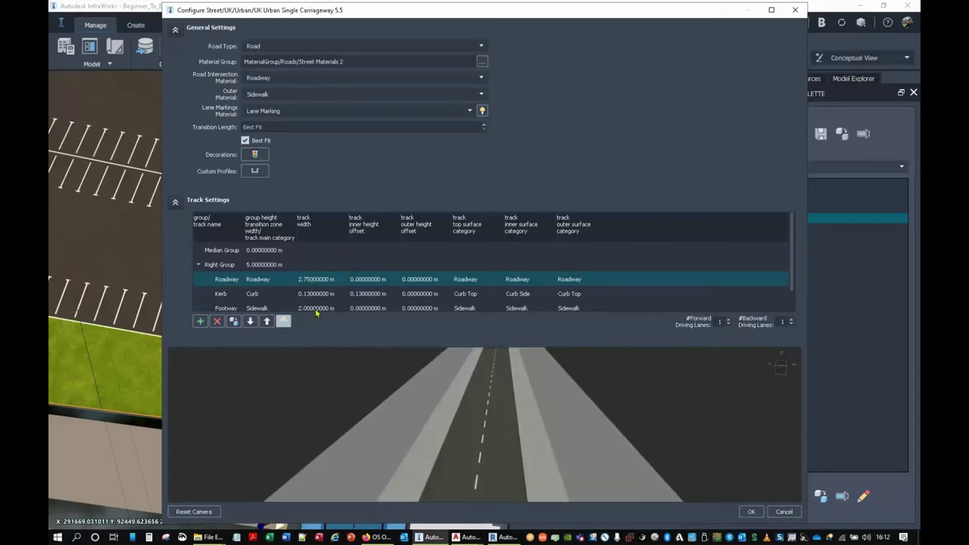
{"action": "left_click", "coordinate": [316, 310]}
{"action": "type", "text": "1.5m"}
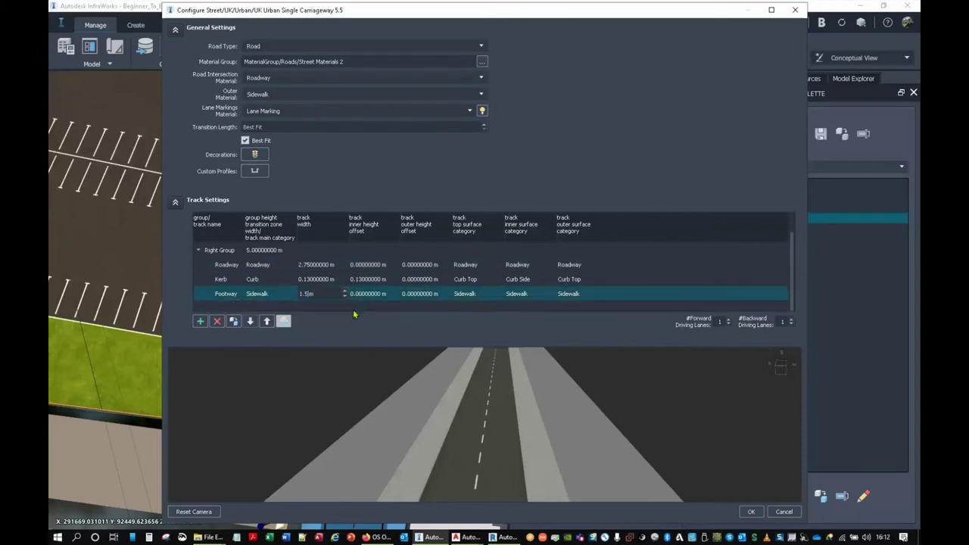
{"action": "key", "text": "Return"}
{"action": "left_click_drag", "start_coordinate": [517, 394], "coordinate": [480, 411]}
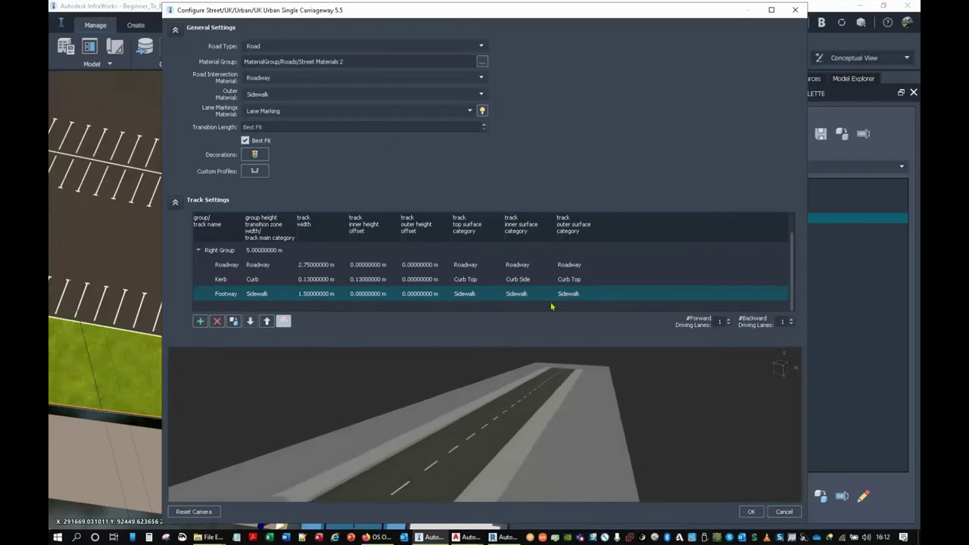
{"action": "left_click_drag", "start_coordinate": [579, 321], "coordinate": [504, 362]}
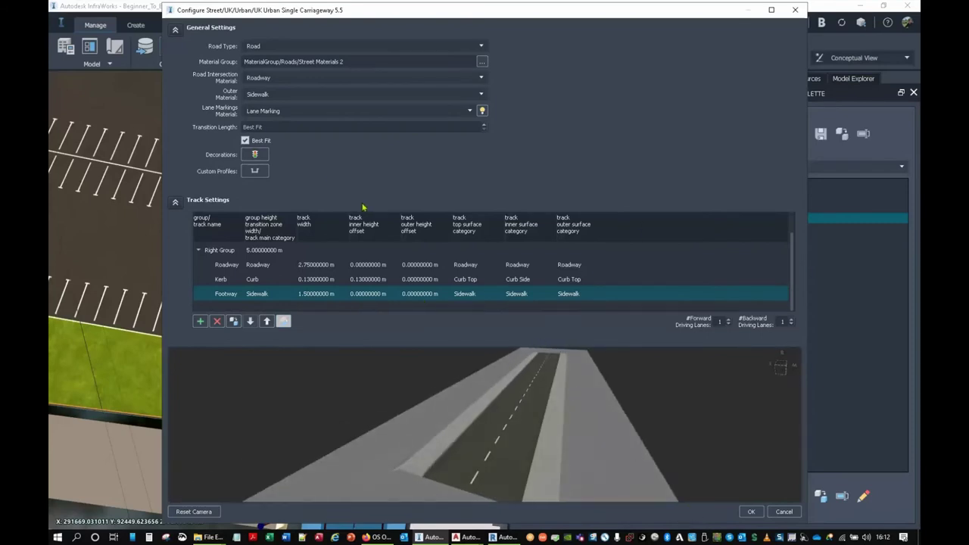
- Open the style's decorations, choose Right Bucket > Footway as the decoration target and start adding a decoration
{"action": "left_click", "coordinate": [253, 155]}
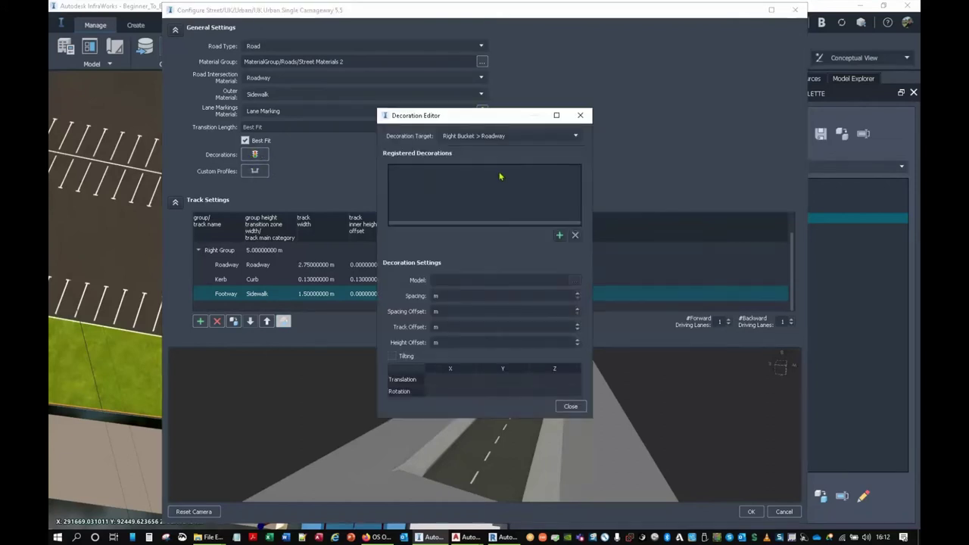
{"action": "left_click", "coordinate": [499, 136]}
{"action": "left_click", "coordinate": [485, 156]}
{"action": "left_click", "coordinate": [560, 237]}
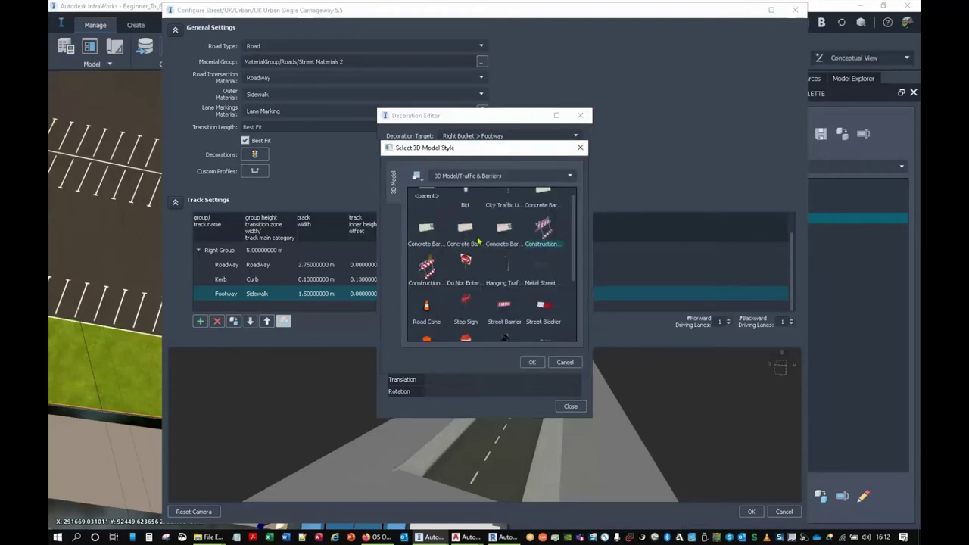
- Add the Street Lamp model from the 3D Model/City Furniture catalogue as the footway decoration
{"action": "scroll", "coordinate": [514, 288], "scroll_direction": "up", "scroll_amount": 1}
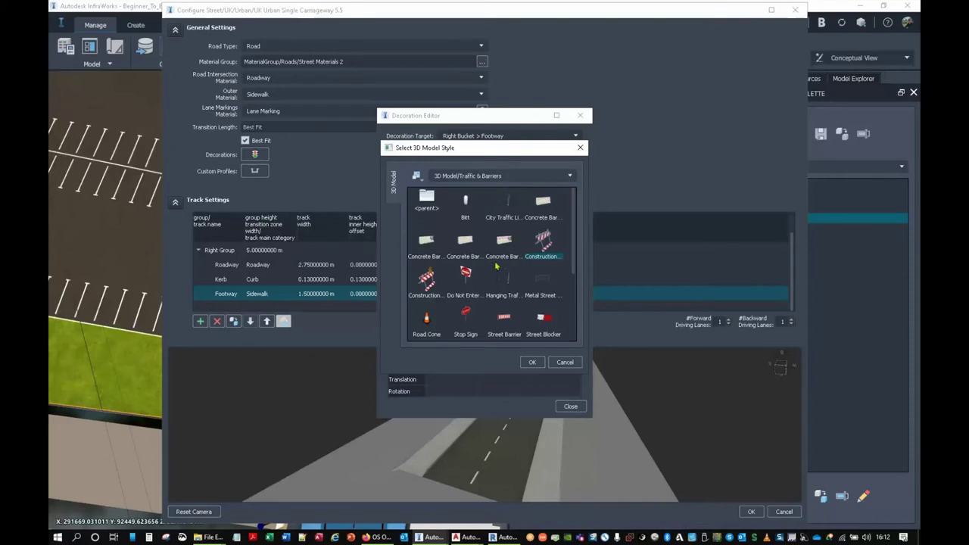
{"action": "scroll", "coordinate": [497, 272], "scroll_direction": "down", "scroll_amount": 3}
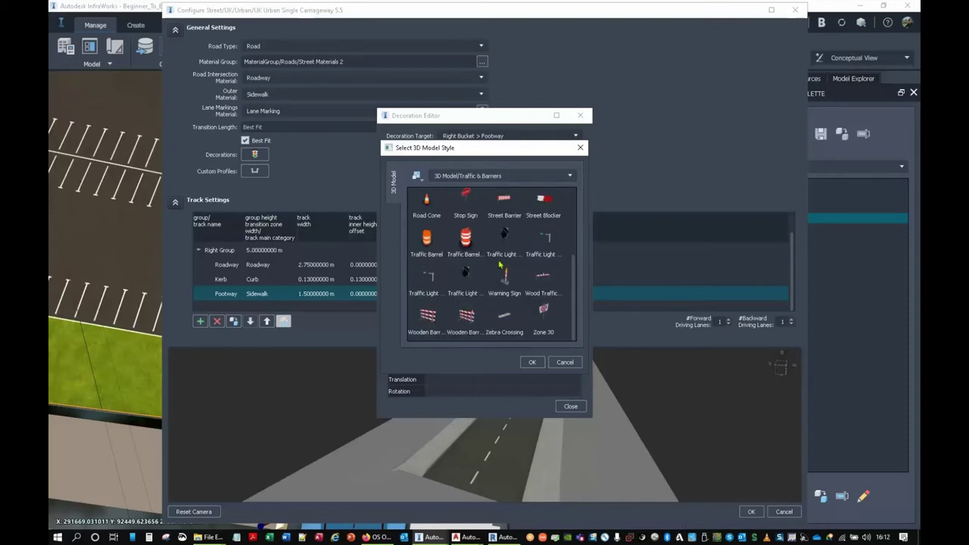
{"action": "left_click", "coordinate": [496, 177]}
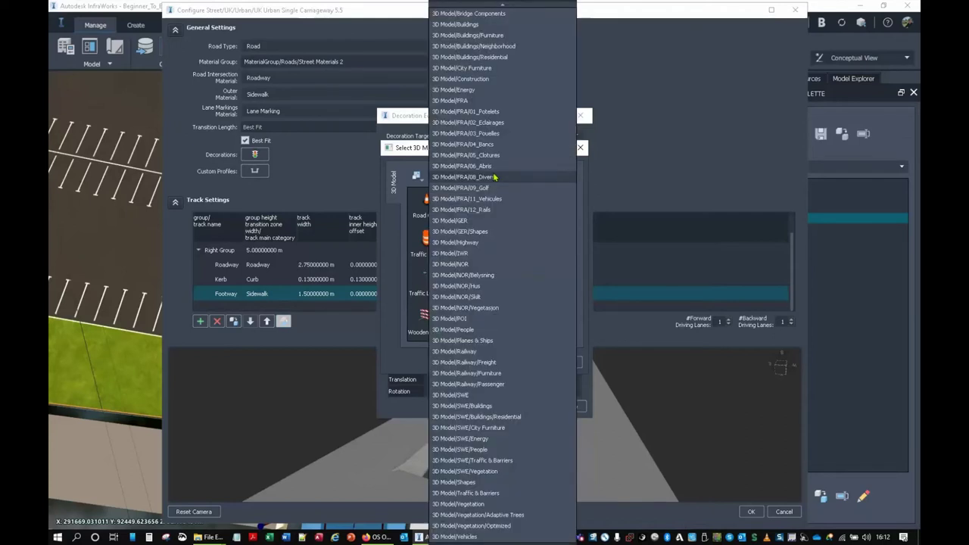
{"action": "left_click", "coordinate": [462, 68]}
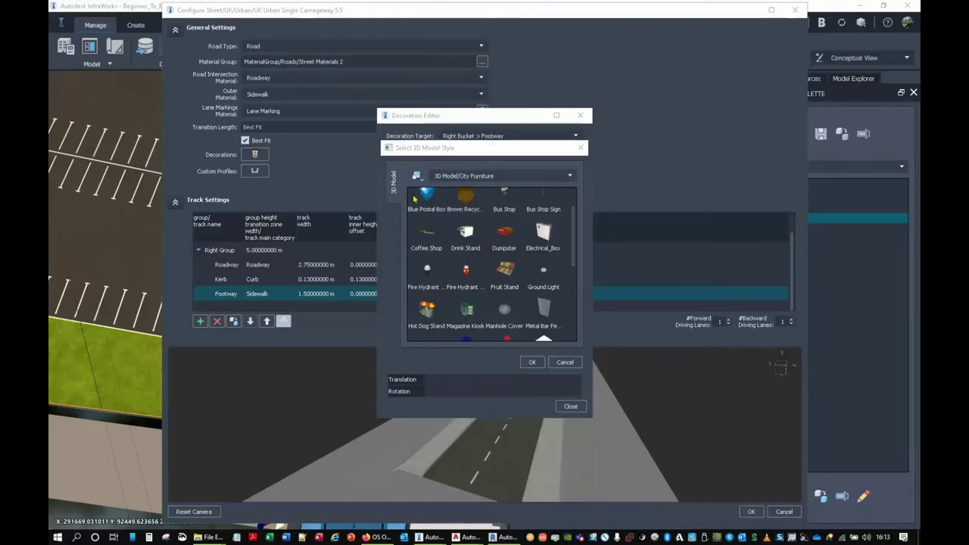
{"action": "left_click", "coordinate": [476, 179]}
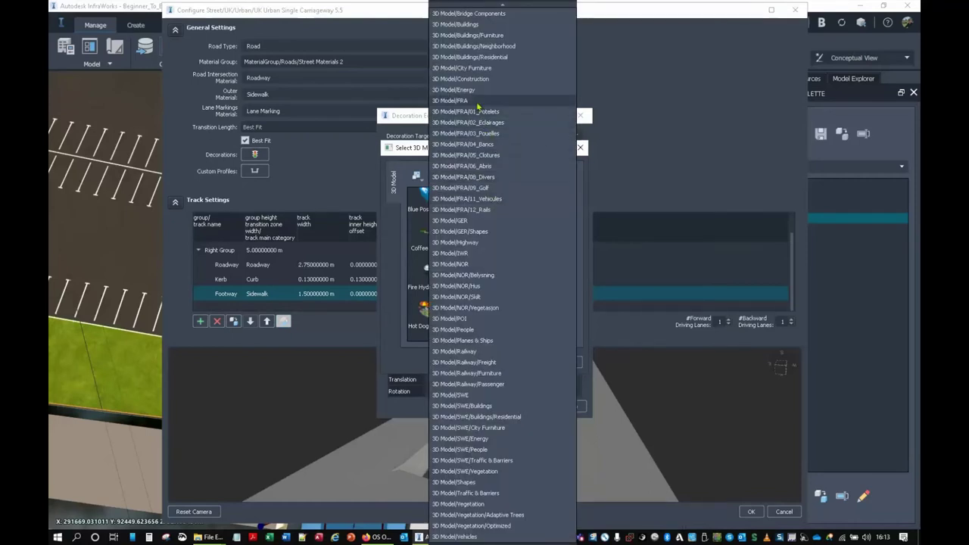
{"action": "left_click", "coordinate": [477, 69]}
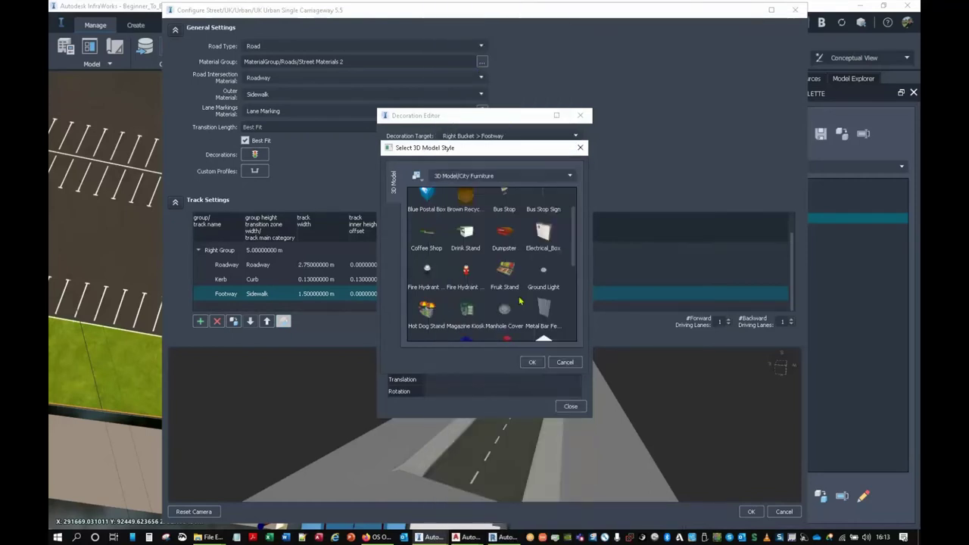
{"action": "scroll", "coordinate": [511, 291], "scroll_direction": "up", "scroll_amount": 1}
{"action": "scroll", "coordinate": [515, 284], "scroll_direction": "down", "scroll_amount": 5}
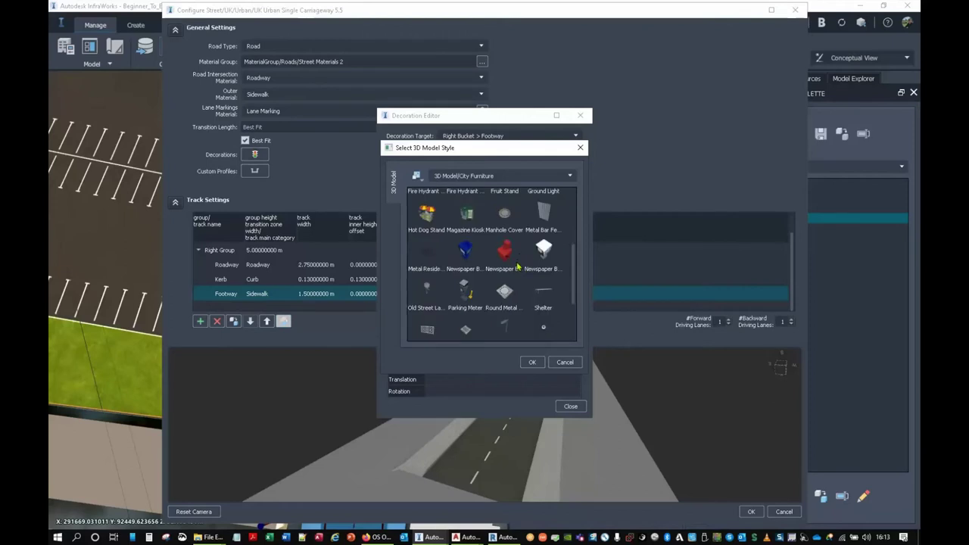
{"action": "left_click", "coordinate": [506, 262]}
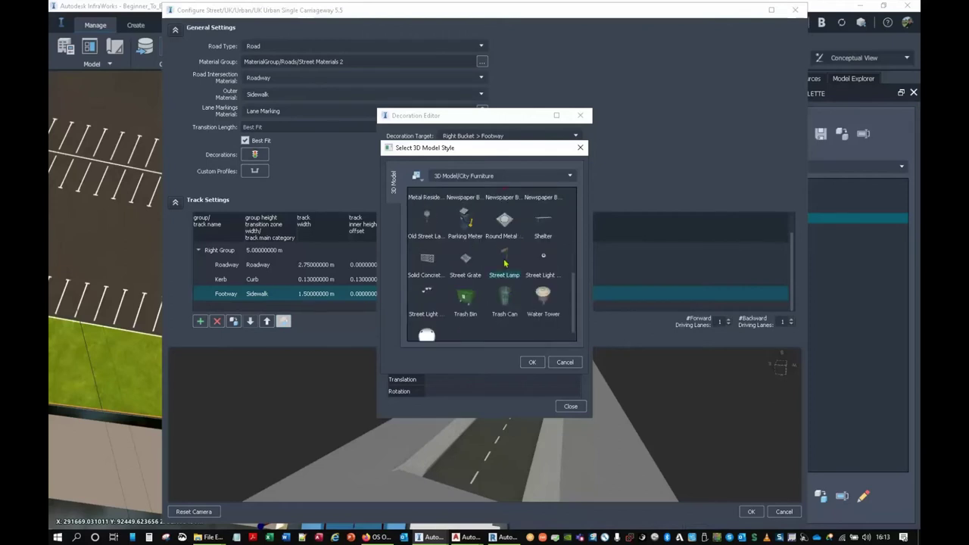
{"action": "left_click", "coordinate": [532, 362]}
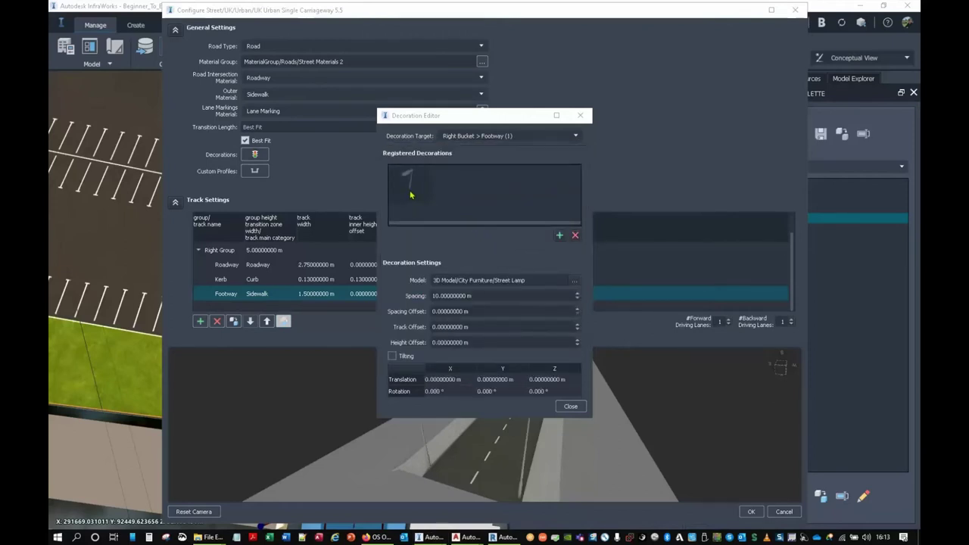
- Move the decoration editor clear of the preview and set the street lamp spacing to 25 m
{"action": "left_click_drag", "start_coordinate": [491, 116], "coordinate": [686, 50]}
{"action": "left_click_drag", "start_coordinate": [517, 418], "coordinate": [499, 390]}
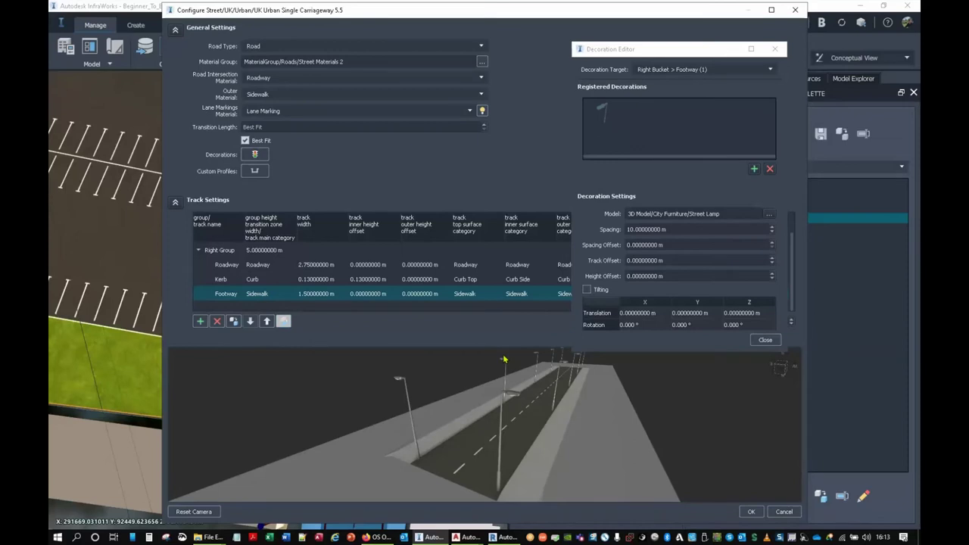
{"action": "left_click", "coordinate": [680, 232]}
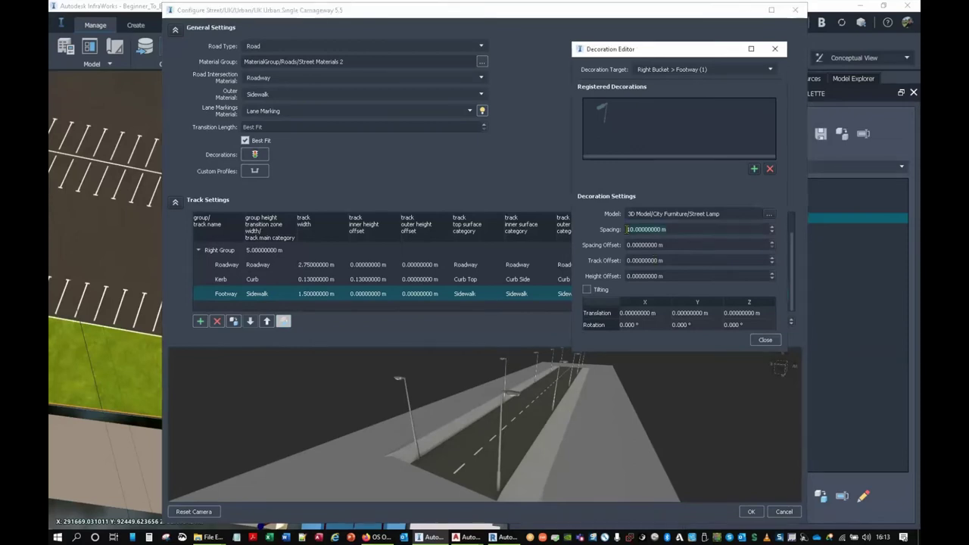
{"action": "type", "text": "25"}
{"action": "key", "text": "Return"}
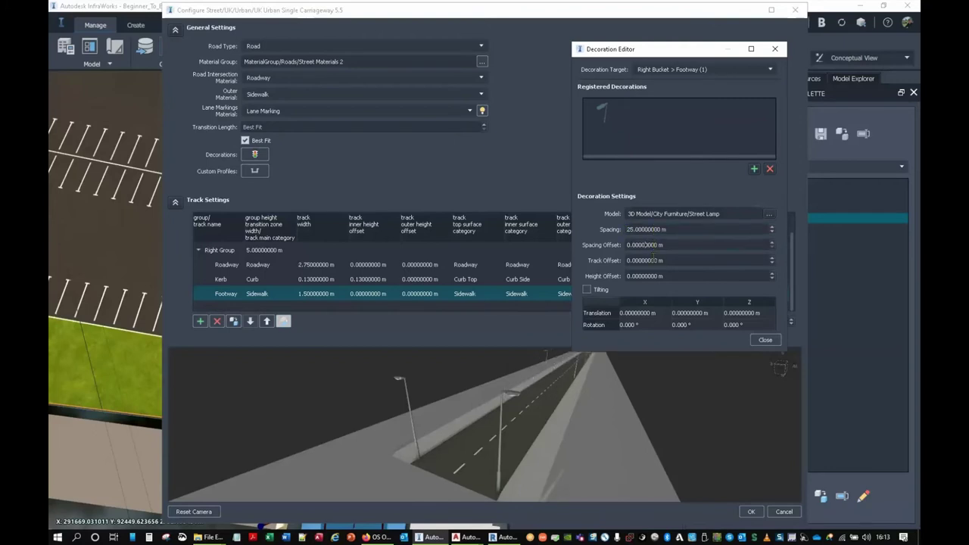
- Rotate the footway street lamps 180° about the Z axis
{"action": "left_click", "coordinate": [673, 259]}
{"action": "type", "text": "3"}
{"action": "left_click", "coordinate": [735, 324]}
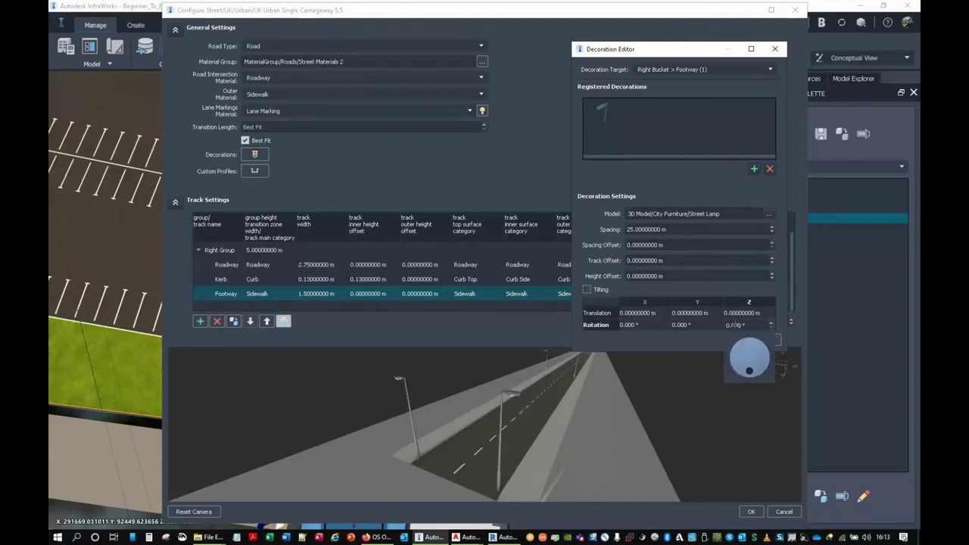
{"action": "type", "text": "3"}
{"action": "mouse_move", "coordinate": [740, 331]}
{"action": "left_mouse_down"}
{"action": "mouse_move", "coordinate": [751, 344]}
{"action": "mouse_move", "coordinate": [744, 331]}
{"action": "left_mouse_up"}
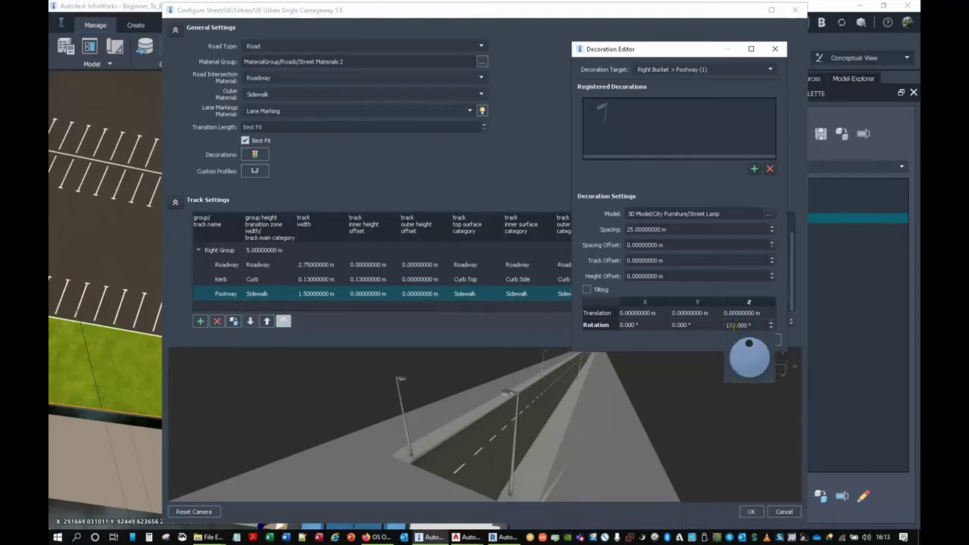
{"action": "key", "text": "BackSpace"}
{"action": "key", "text": "BackSpace"}
{"action": "type", "text": "00"}
- Try a track offset of -0.3 m for the street lamps, and finally set it to -0.1 m
{"action": "left_click", "coordinate": [730, 312]}
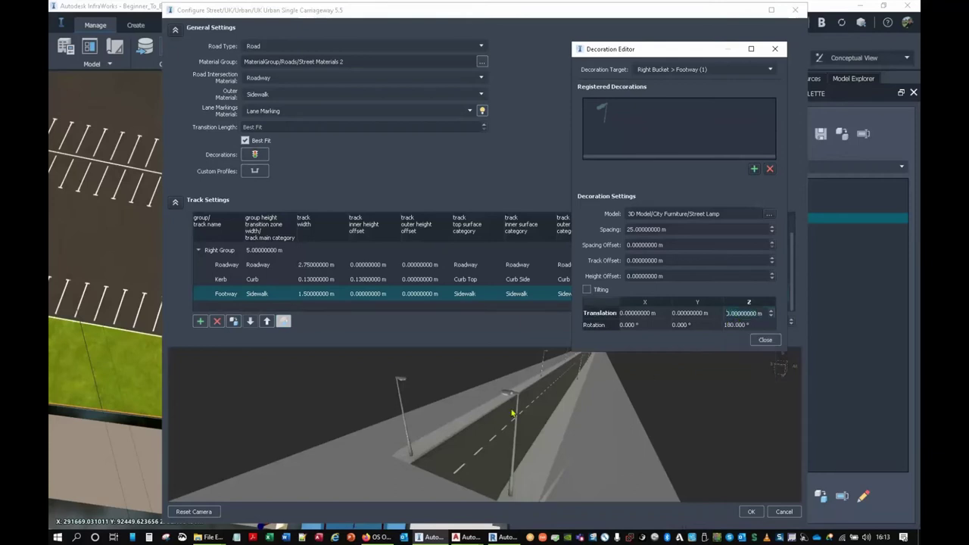
{"action": "left_click", "coordinate": [638, 259]}
{"action": "left_click_drag", "start_coordinate": [655, 260], "coordinate": [627, 260]}
{"action": "type", "text": "-0.3"}
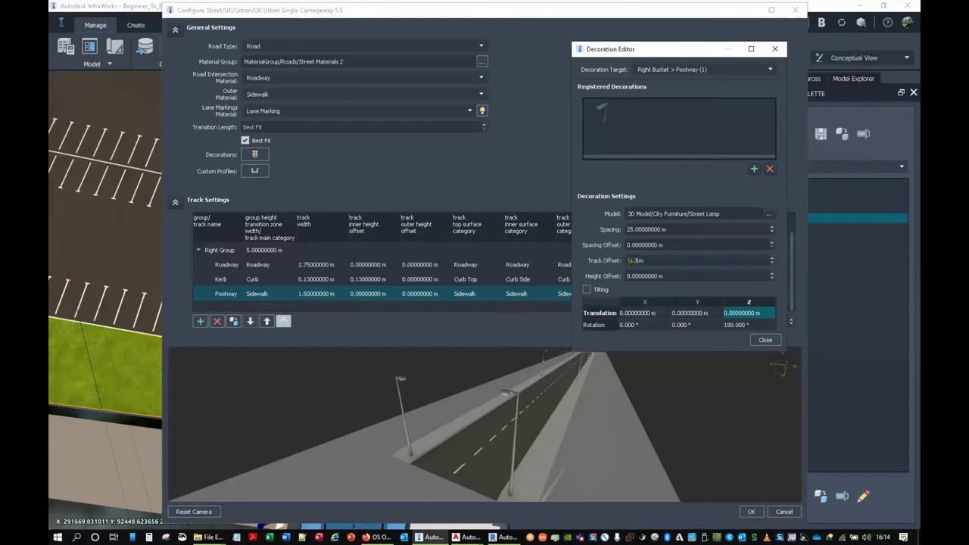
{"action": "key", "text": "Return"}
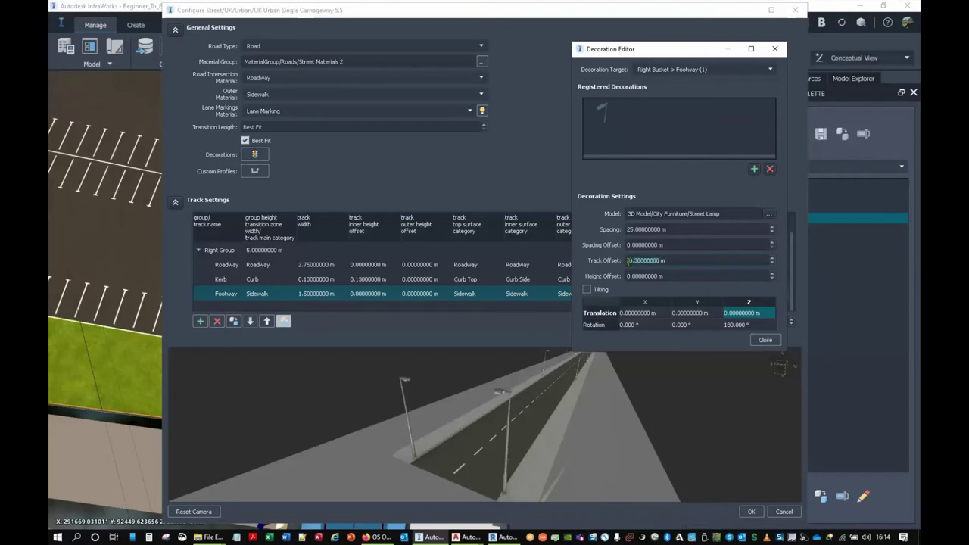
{"action": "left_click", "coordinate": [630, 259]}
{"action": "key", "text": "Return"}
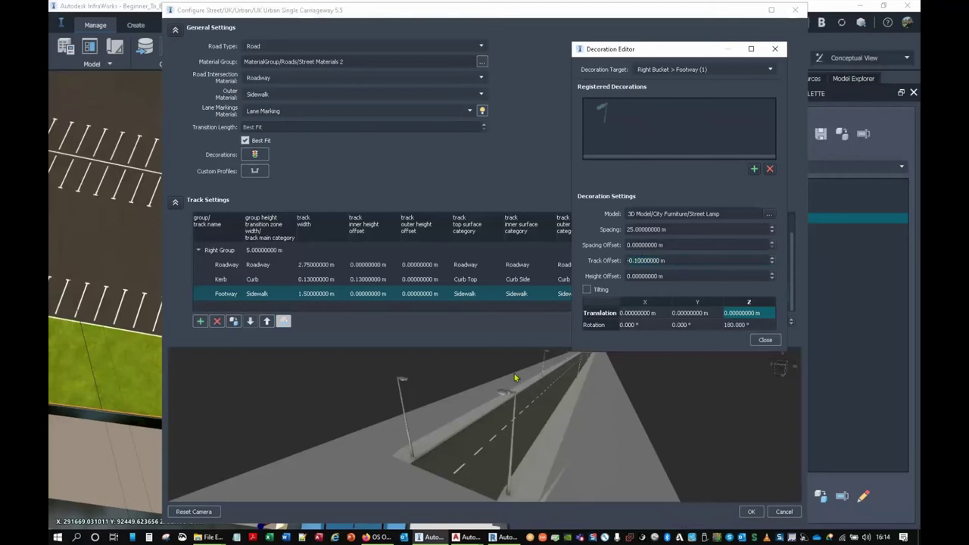
- Close the decoration editor, check the lamps in the preview and accept the style configuration
{"action": "left_click", "coordinate": [763, 340]}
{"action": "mouse_move", "coordinate": [539, 422]}
{"action": "left_mouse_down"}
{"action": "mouse_move", "coordinate": [569, 407]}
{"action": "mouse_move", "coordinate": [537, 424]}
{"action": "mouse_move", "coordinate": [528, 417]}
{"action": "left_mouse_up"}
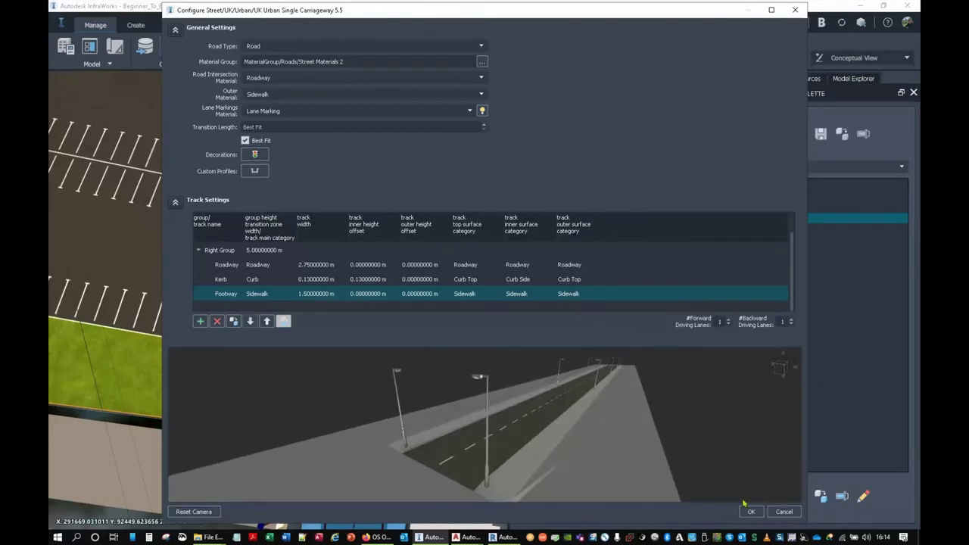
{"action": "left_click", "coordinate": [751, 511]}
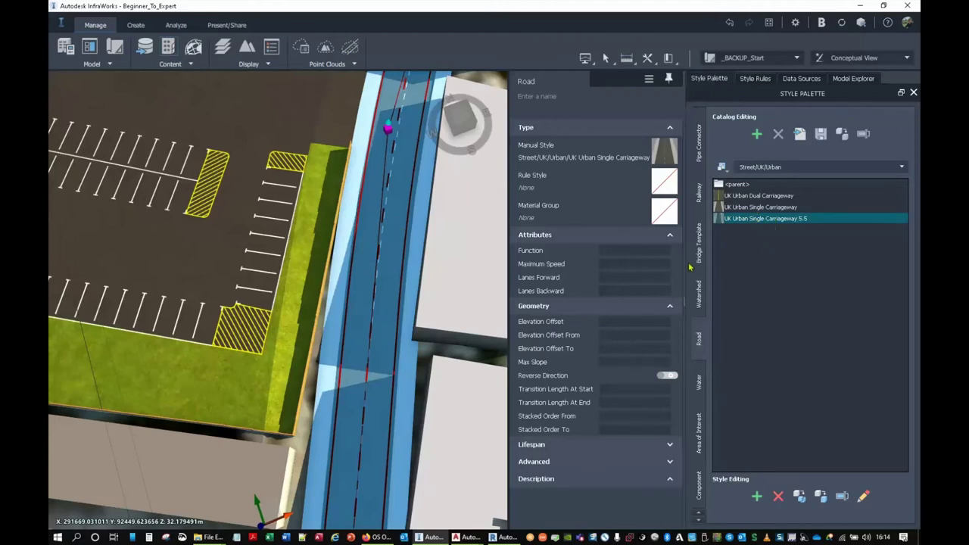
- Apply the UK Urban Single Carriageway 5.5 style to the road beside the car park and clear the selection
{"action": "left_click_drag", "start_coordinate": [771, 227], "coordinate": [395, 269]}
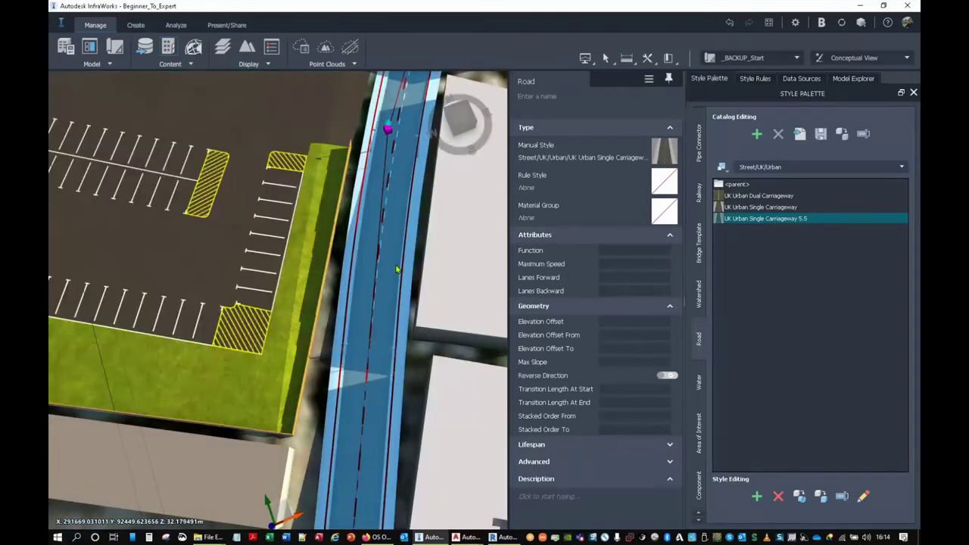
{"action": "key", "text": "Escape"}
{"action": "left_click_drag", "start_coordinate": [370, 257], "coordinate": [375, 183]}
{"action": "middle_click_drag", "start_coordinate": [376, 183], "coordinate": [390, 323], "text": "shift"}
{"action": "scroll", "coordinate": [377, 308], "scroll_direction": "up", "scroll_amount": 4}
{"action": "left_click_drag", "start_coordinate": [377, 319], "coordinate": [276, 380]}
{"action": "middle_click_drag", "start_coordinate": [277, 381], "coordinate": [469, 236], "text": "shift"}
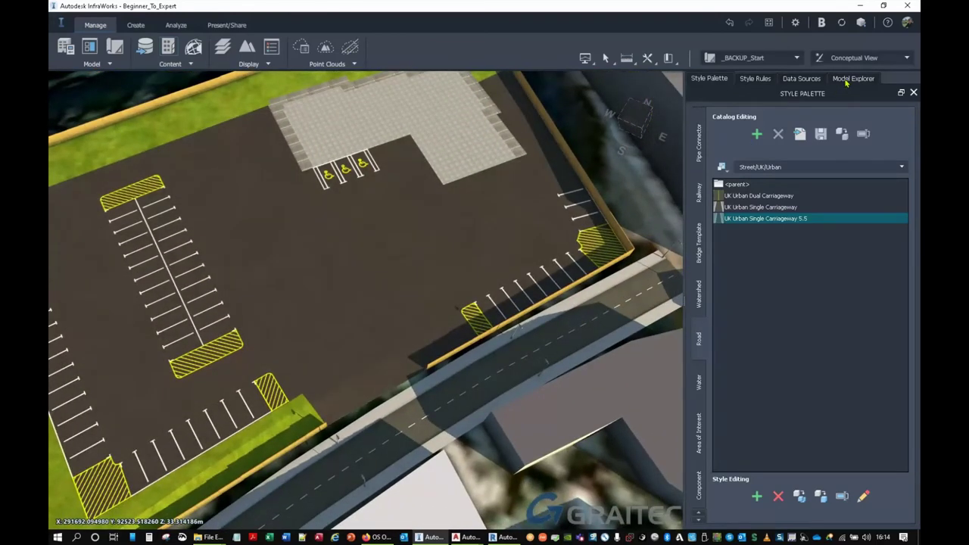
- Open the data source configuration of Quayside House Office Layout_2021 and check the building in its 3D model preview
{"action": "left_click", "coordinate": [807, 80]}
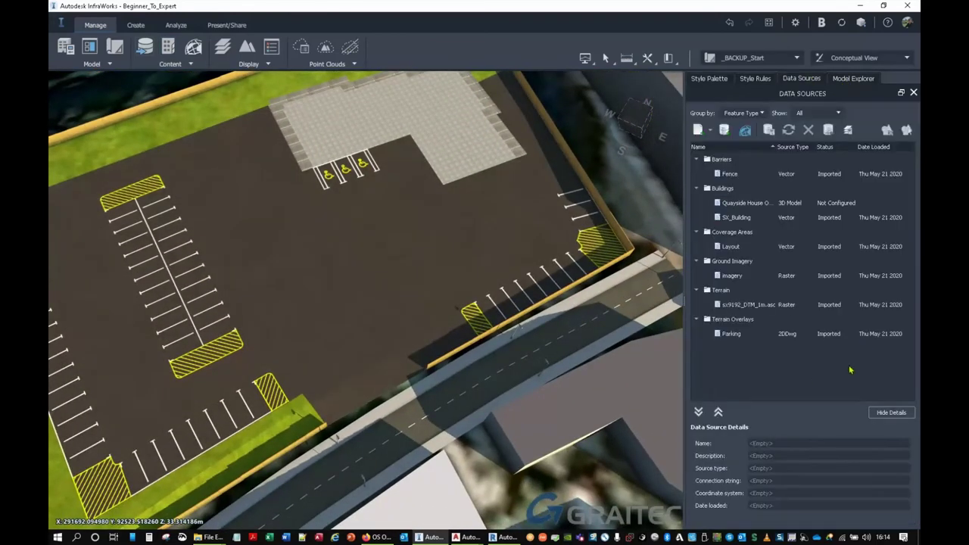
{"action": "left_click", "coordinate": [744, 204]}
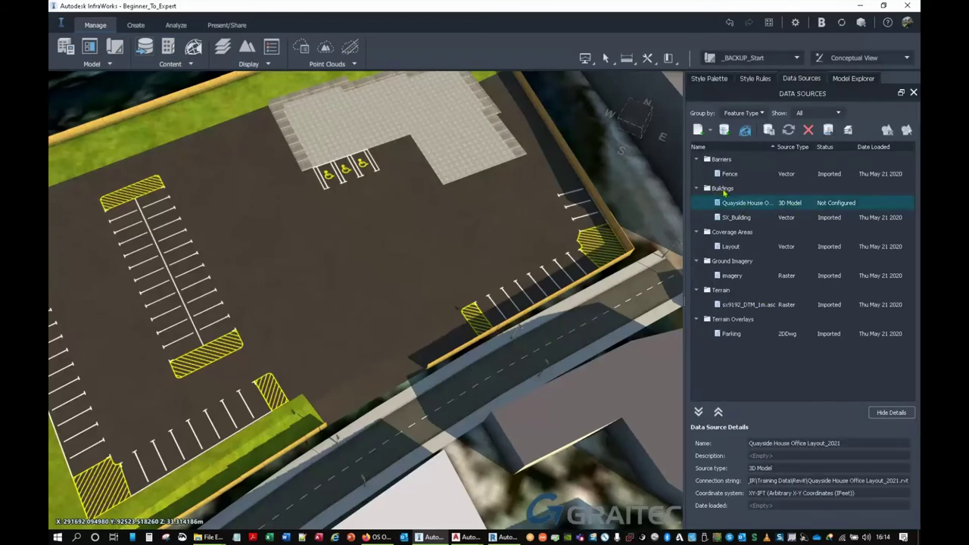
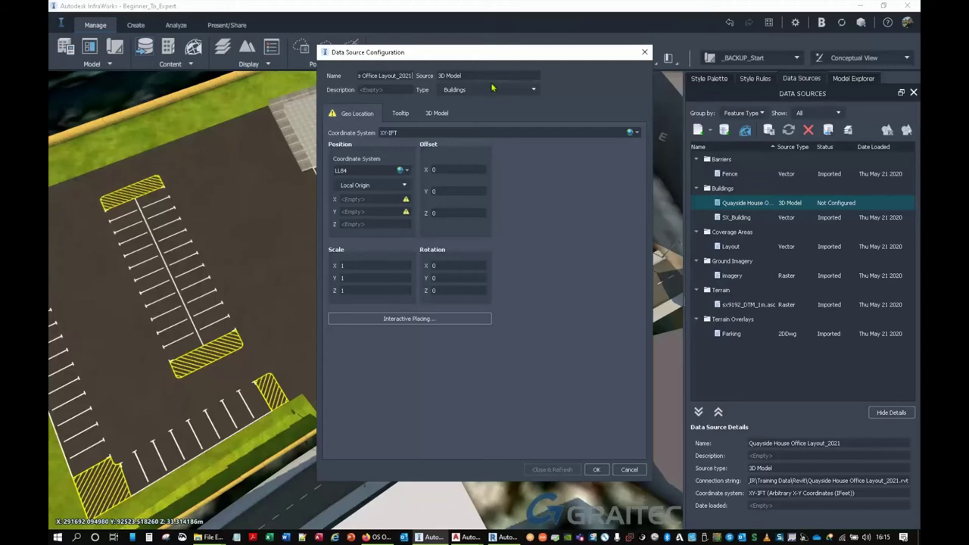
{"action": "left_click", "coordinate": [384, 136]}
{"action": "left_click", "coordinate": [436, 114]}
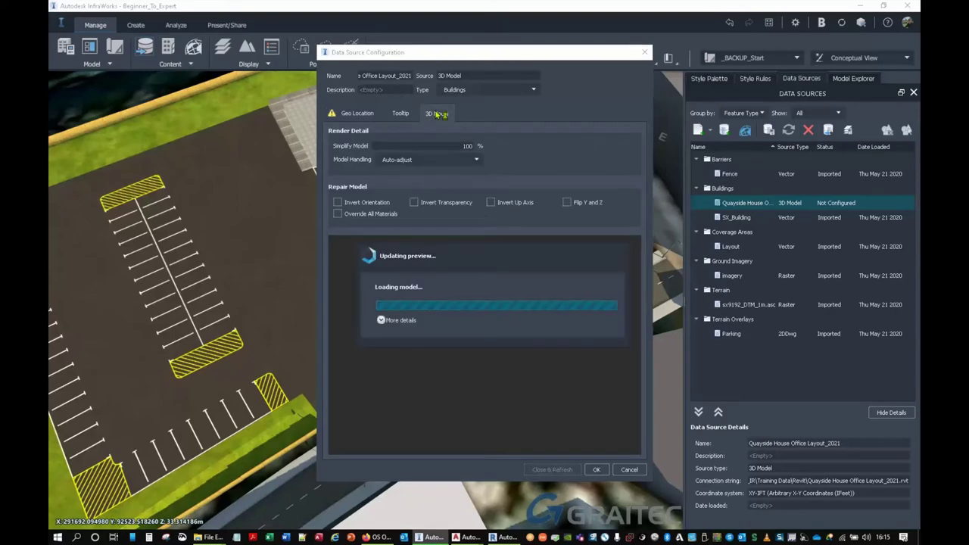
{"action": "left_click_drag", "start_coordinate": [519, 352], "coordinate": [501, 381]}
{"action": "scroll", "coordinate": [481, 385], "scroll_direction": "up", "scroll_amount": 3}
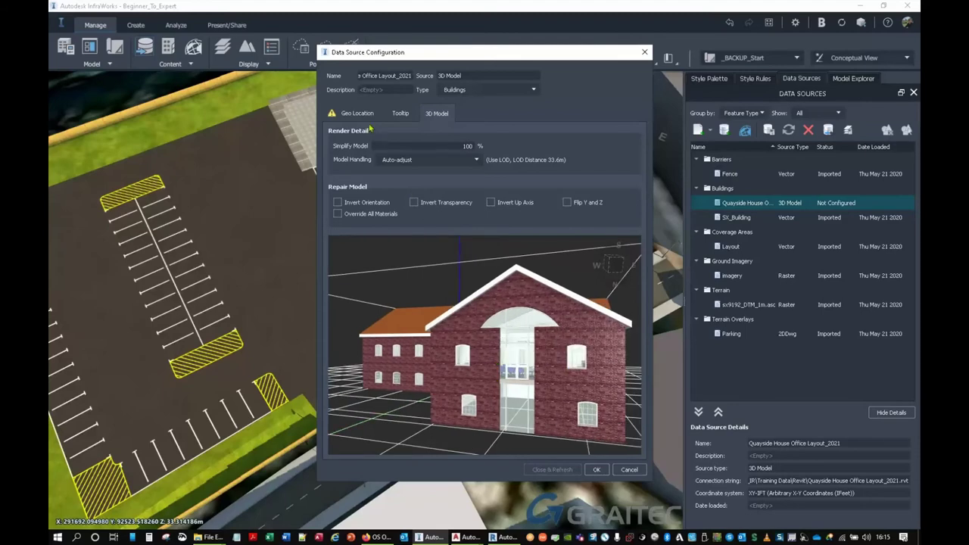
- Place the Quayside House building interactively on the car park and refresh the data source to import it
{"action": "left_click", "coordinate": [359, 113]}
{"action": "left_click", "coordinate": [412, 319]}
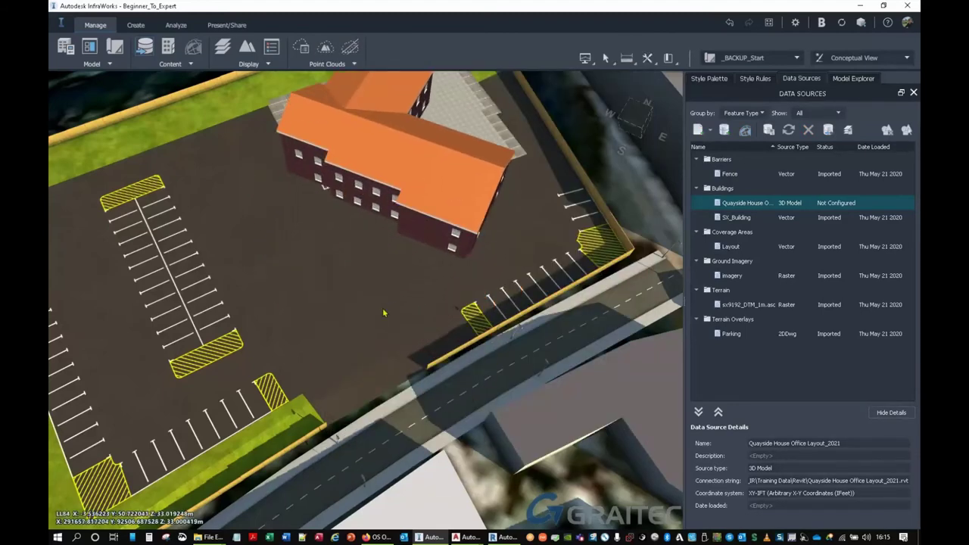
{"action": "left_click", "coordinate": [383, 313]}
{"action": "left_click", "coordinate": [553, 468]}
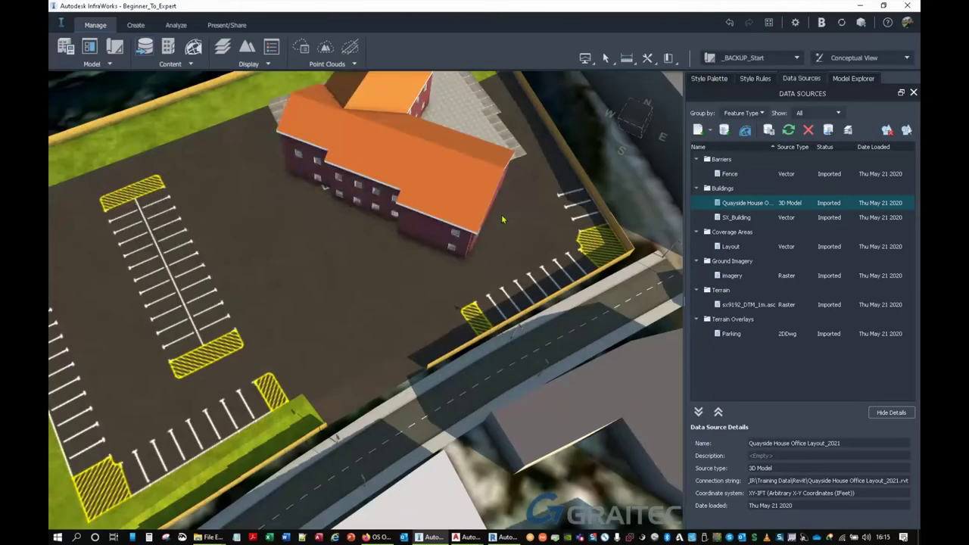
- Rotate the Quayside House building to face the car park and move it onto the paved area behind the disabled bays
{"action": "middle_click_drag", "start_coordinate": [504, 219], "coordinate": [468, 340]}
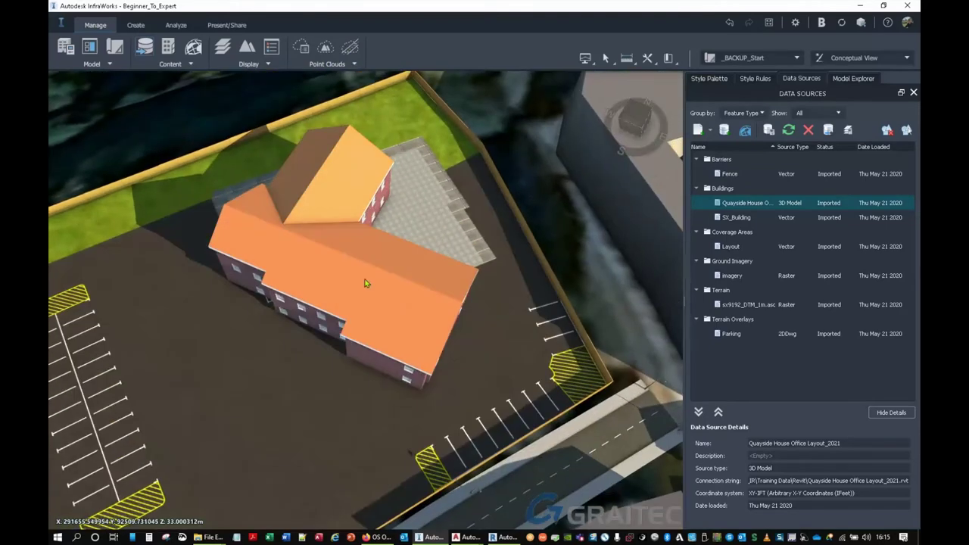
{"action": "left_click", "coordinate": [363, 282]}
{"action": "left_click_drag", "start_coordinate": [438, 398], "coordinate": [293, 392]}
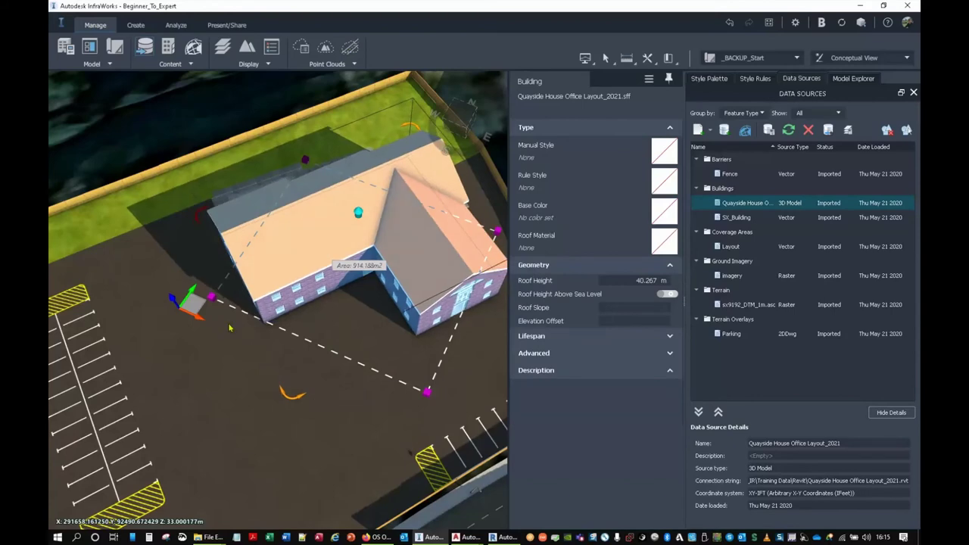
{"action": "left_click_drag", "start_coordinate": [137, 333], "coordinate": [134, 288]}
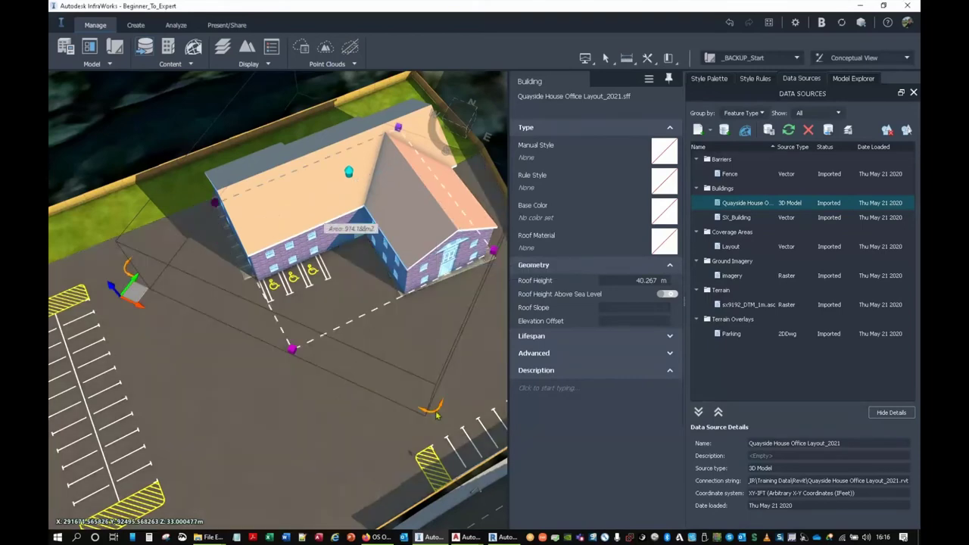
- Fine-tune the building's rotation and position on its paved footprint and clear the selection
{"action": "left_click_drag", "start_coordinate": [435, 415], "coordinate": [430, 412]}
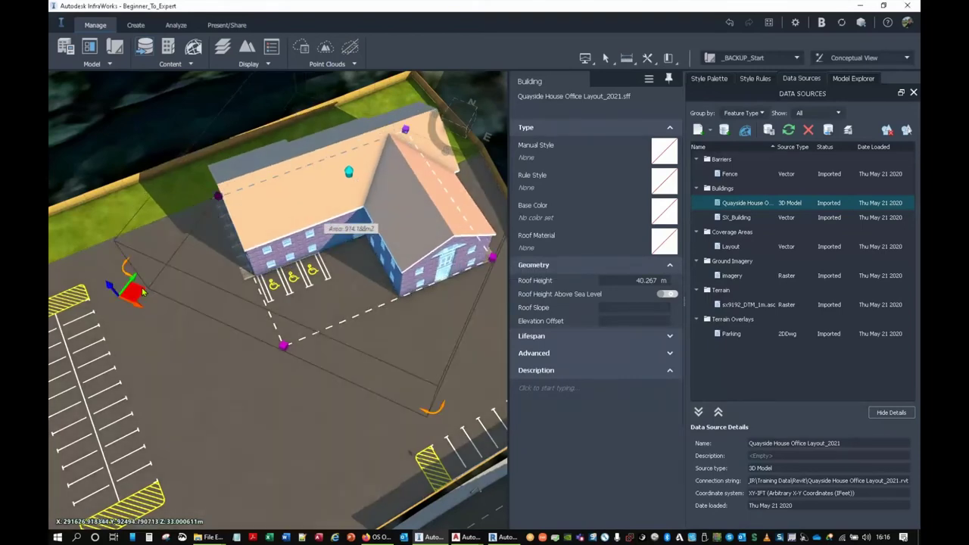
{"action": "left_click", "coordinate": [139, 288]}
{"action": "left_click_drag", "start_coordinate": [138, 289], "coordinate": [141, 287]}
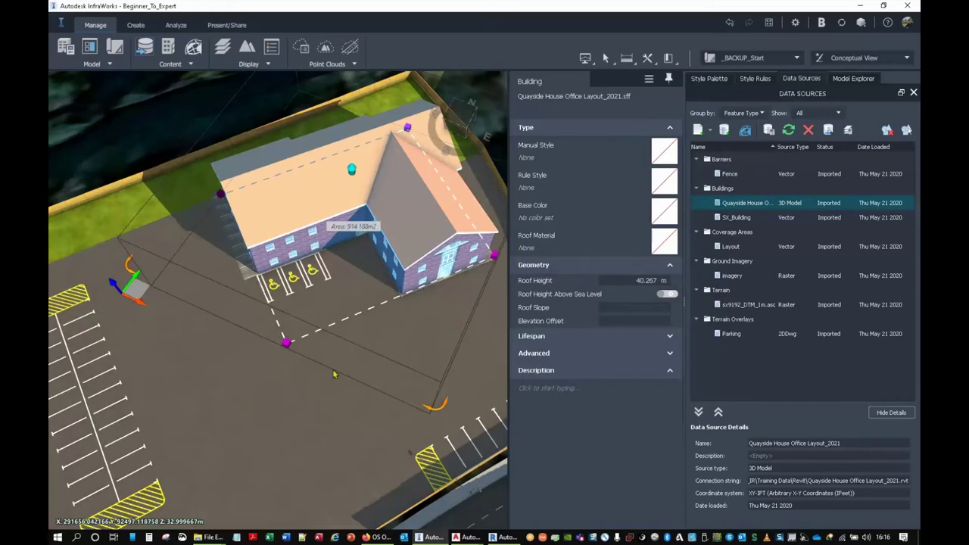
{"action": "left_click", "coordinate": [306, 390]}
{"action": "left_click_drag", "start_coordinate": [298, 406], "coordinate": [333, 342]}
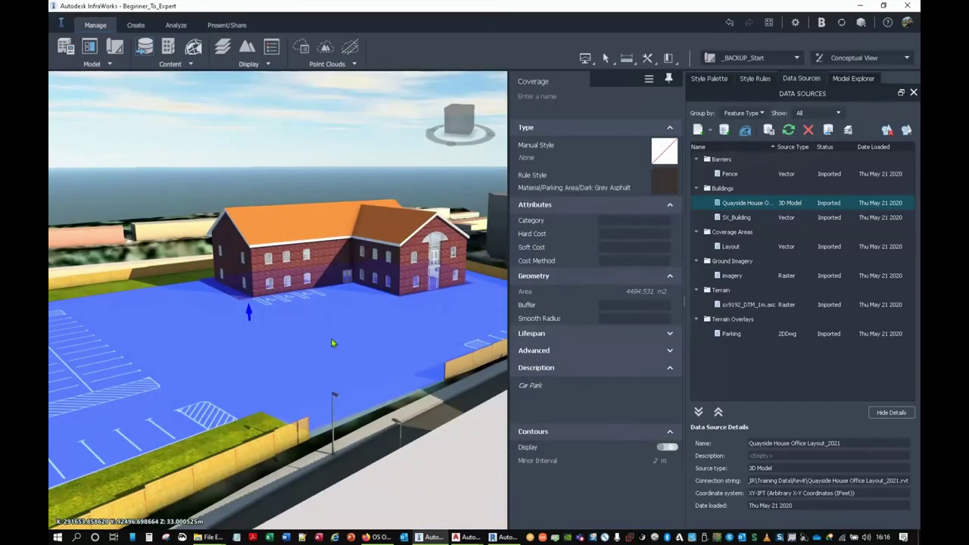
{"action": "key", "text": "Escape"}
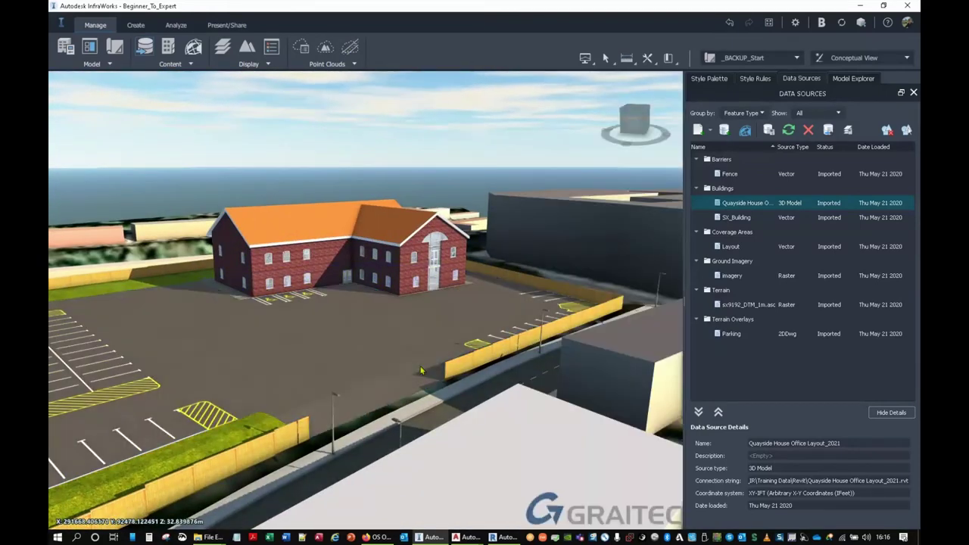
- Edit the vertices of the Car Park coverage and pull the entrance corner at the grass verge out to the road's footway
{"action": "middle_click_drag", "start_coordinate": [413, 406], "coordinate": [532, 283]}
{"action": "left_click_drag", "start_coordinate": [441, 380], "coordinate": [370, 480]}
{"action": "middle_click_drag", "start_coordinate": [419, 372], "coordinate": [431, 193]}
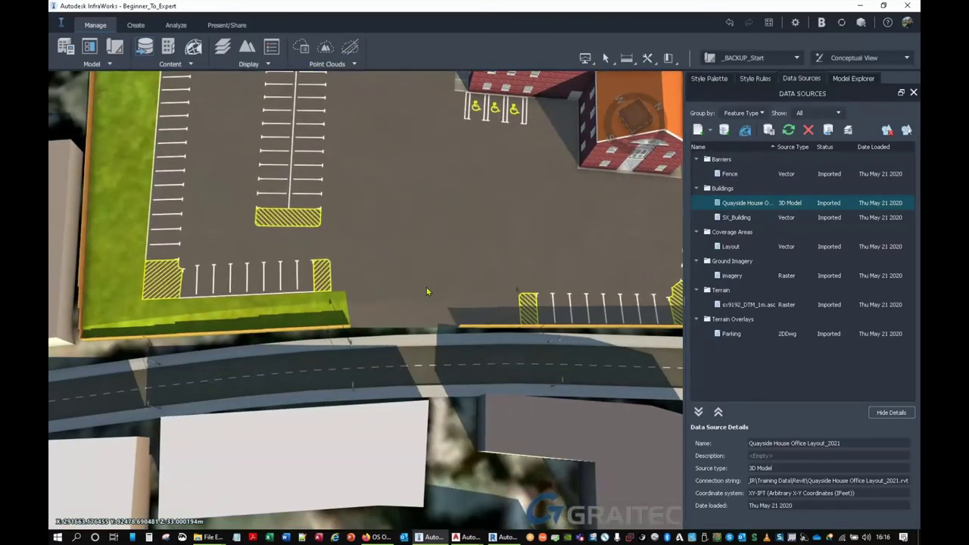
{"action": "left_click", "coordinate": [426, 285]}
{"action": "right_click", "coordinate": [381, 206]}
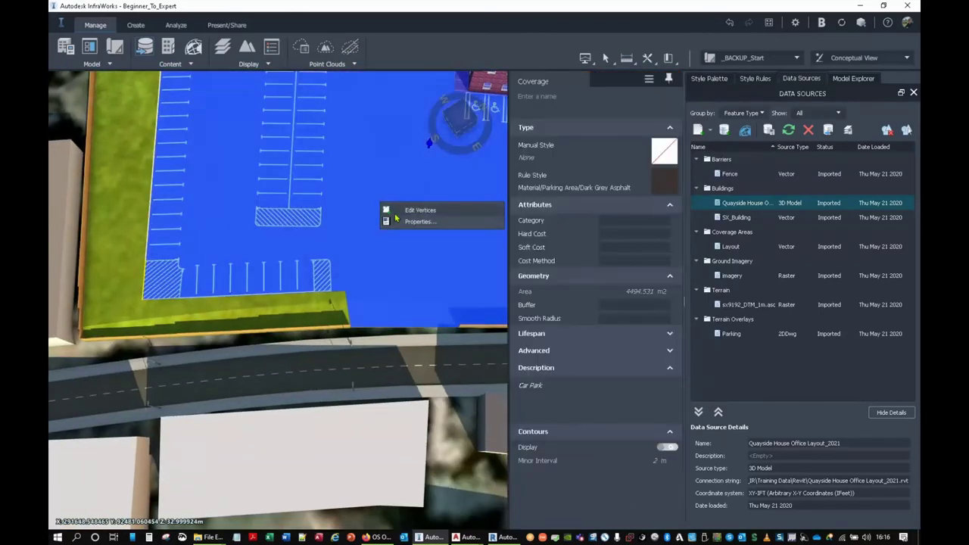
{"action": "left_click", "coordinate": [409, 210]}
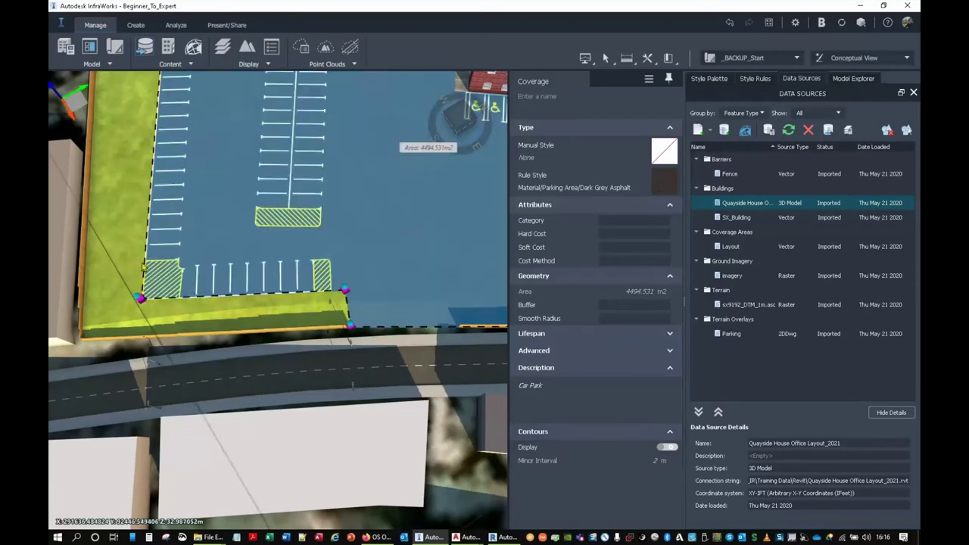
{"action": "scroll", "coordinate": [361, 334], "scroll_direction": "up", "scroll_amount": 3}
{"action": "scroll", "coordinate": [371, 280], "scroll_direction": "up", "scroll_amount": 4}
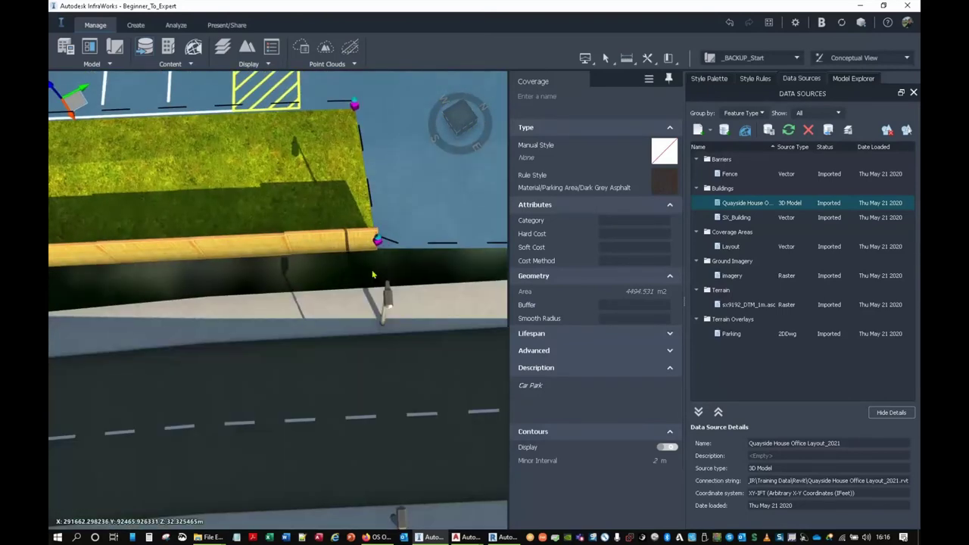
{"action": "left_click_drag", "start_coordinate": [376, 245], "coordinate": [376, 290]}
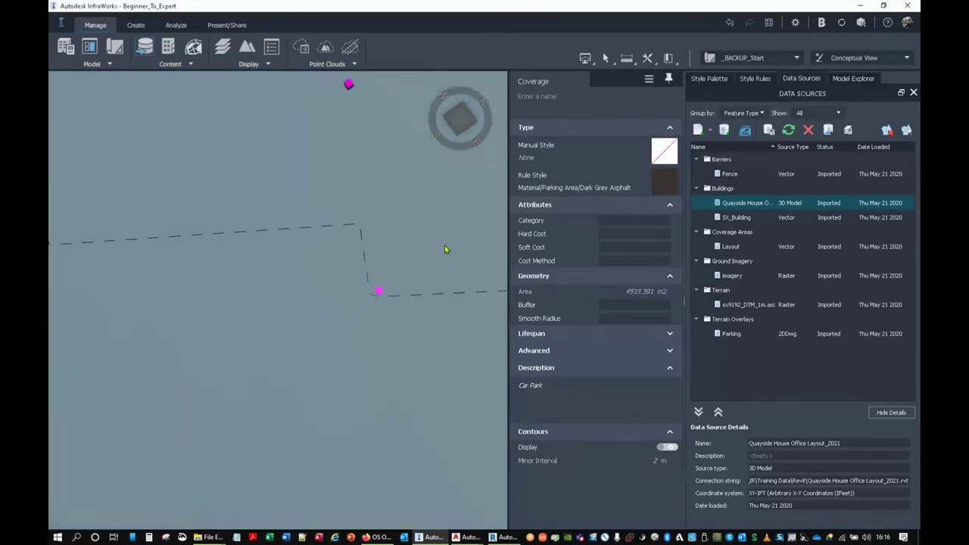
- Add two vertices to the car park's roadside edge near the end of the fence across the entrance
{"action": "middle_click_drag", "start_coordinate": [444, 246], "coordinate": [243, 244]}
{"action": "middle_click_drag", "start_coordinate": [431, 262], "coordinate": [212, 275]}
{"action": "mouse_move", "coordinate": [325, 273]}
{"action": "middle_mouse_down"}
{"action": "mouse_move", "coordinate": [236, 281]}
{"action": "mouse_move", "coordinate": [296, 289]}
{"action": "middle_mouse_up"}
{"action": "scroll", "coordinate": [236, 281], "scroll_direction": "down", "scroll_amount": 3}
{"action": "scroll", "coordinate": [235, 281], "scroll_direction": "down", "scroll_amount": 2}
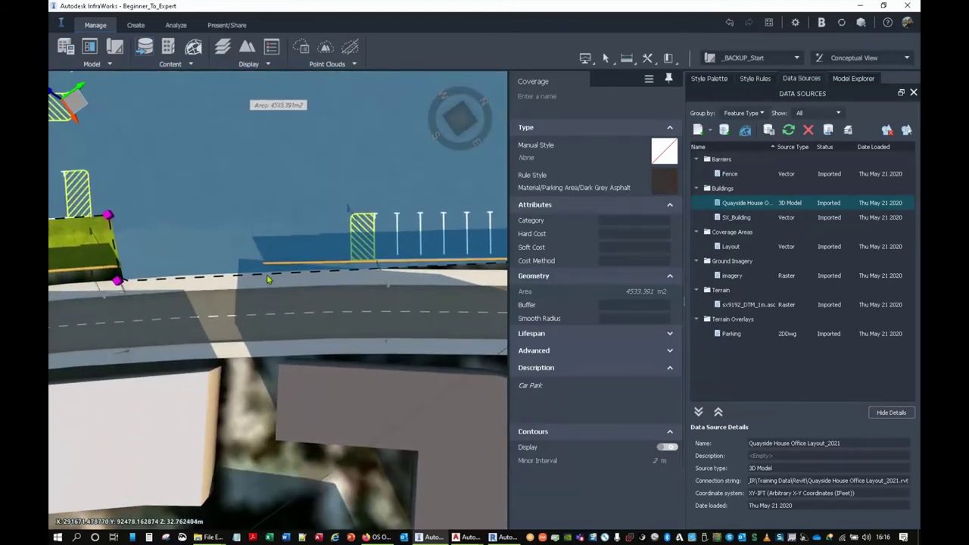
{"action": "right_click", "coordinate": [263, 278]}
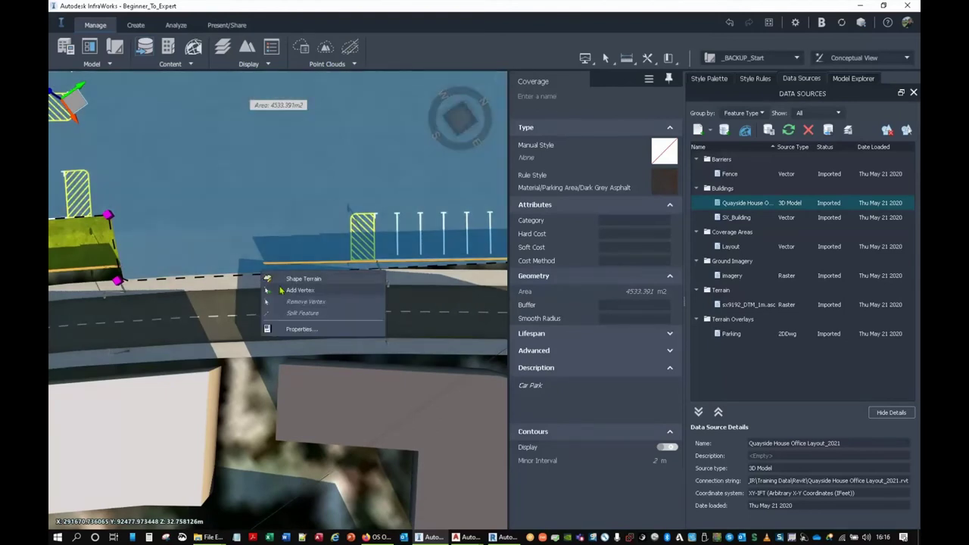
{"action": "left_click", "coordinate": [283, 289]}
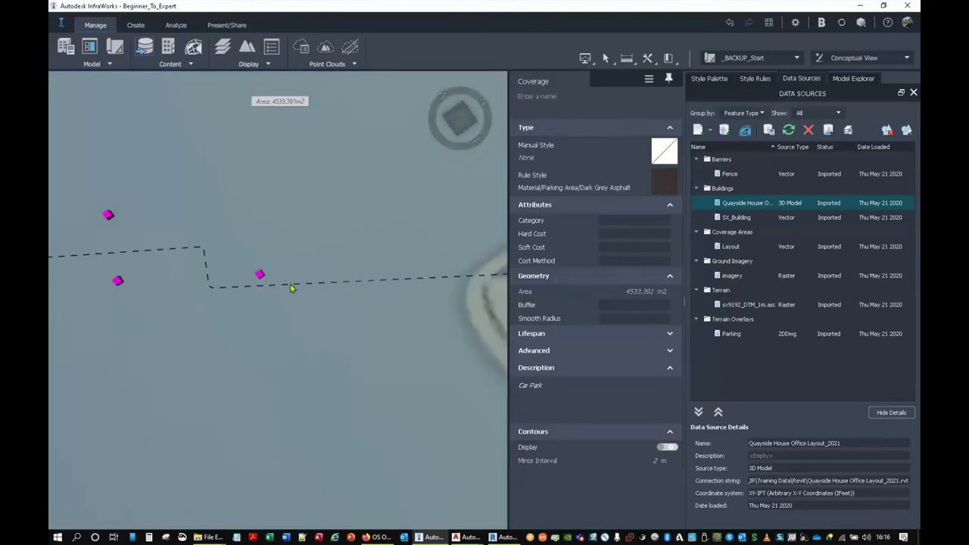
{"action": "right_click", "coordinate": [292, 284]}
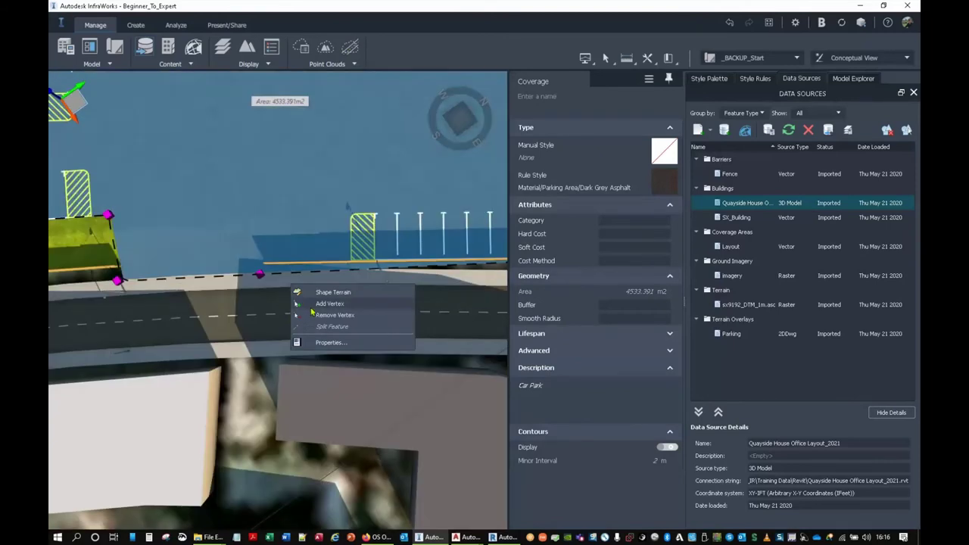
{"action": "left_click", "coordinate": [329, 303]}
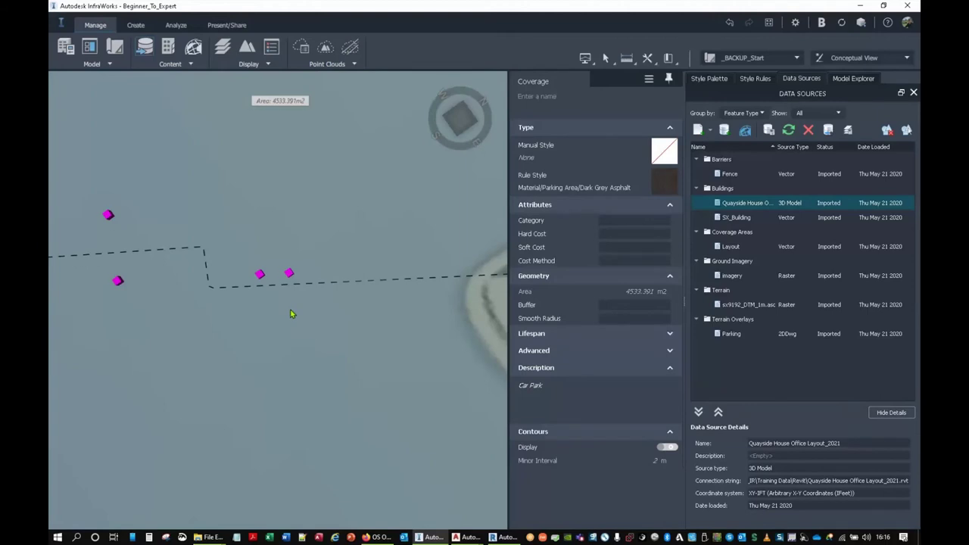
- Adjust the new vertices so the coverage meets the footway only across the entrance, and finish the vertex editing
{"action": "left_click_drag", "start_coordinate": [290, 314], "coordinate": [326, 344]}
{"action": "middle_click_drag", "start_coordinate": [327, 343], "coordinate": [436, 358]}
{"action": "scroll", "coordinate": [399, 334], "scroll_direction": "up", "scroll_amount": 2}
{"action": "scroll", "coordinate": [399, 333], "scroll_direction": "up", "scroll_amount": 1}
{"action": "left_click_drag", "start_coordinate": [377, 300], "coordinate": [330, 295]}
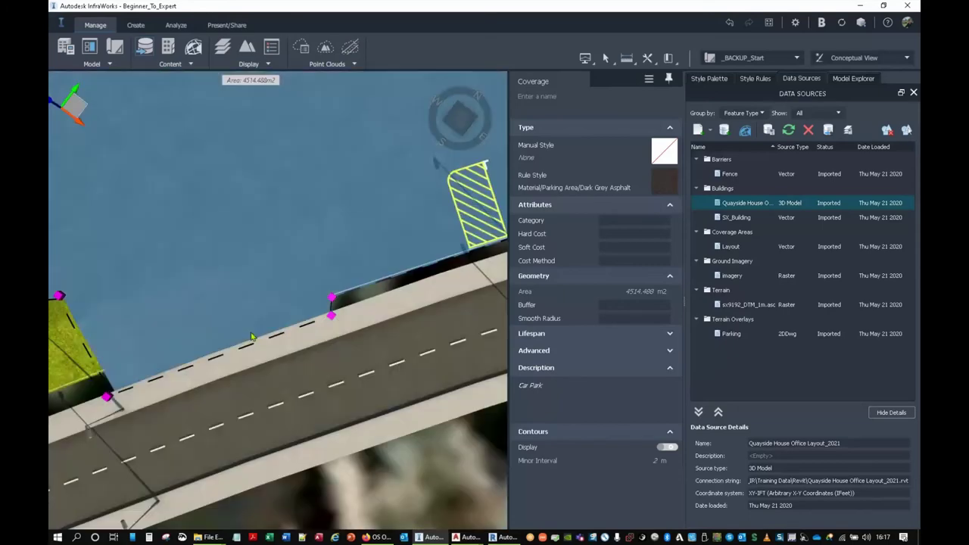
{"action": "key", "text": "Escape"}
- Start a stand of trees for the wooded area behind the site, using the Birch style from 3D Model/SWE/Vegetation
{"action": "left_click_drag", "start_coordinate": [310, 376], "coordinate": [408, 294]}
{"action": "scroll", "coordinate": [407, 294], "scroll_direction": "down", "scroll_amount": 5}
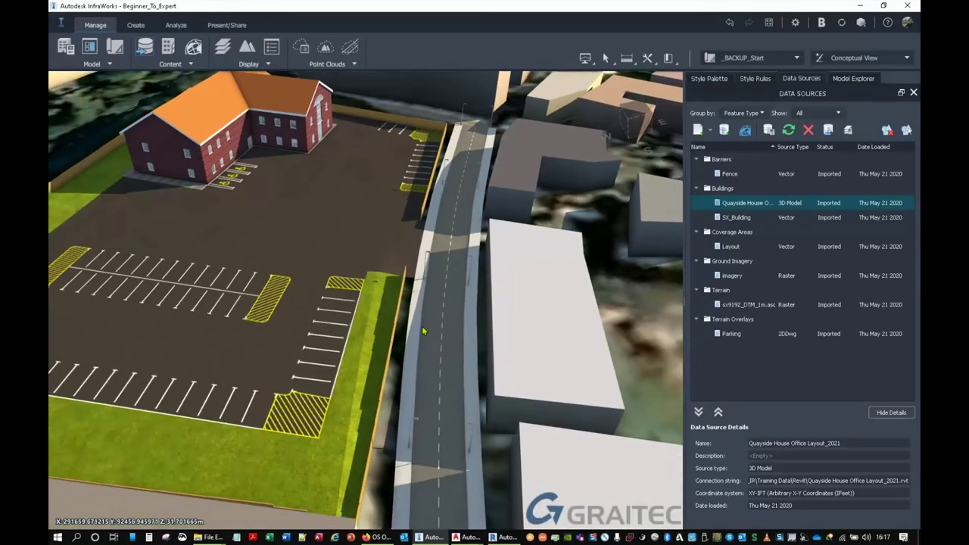
{"action": "left_click_drag", "start_coordinate": [422, 327], "coordinate": [393, 338]}
{"action": "middle_click_drag", "start_coordinate": [392, 338], "coordinate": [347, 394]}
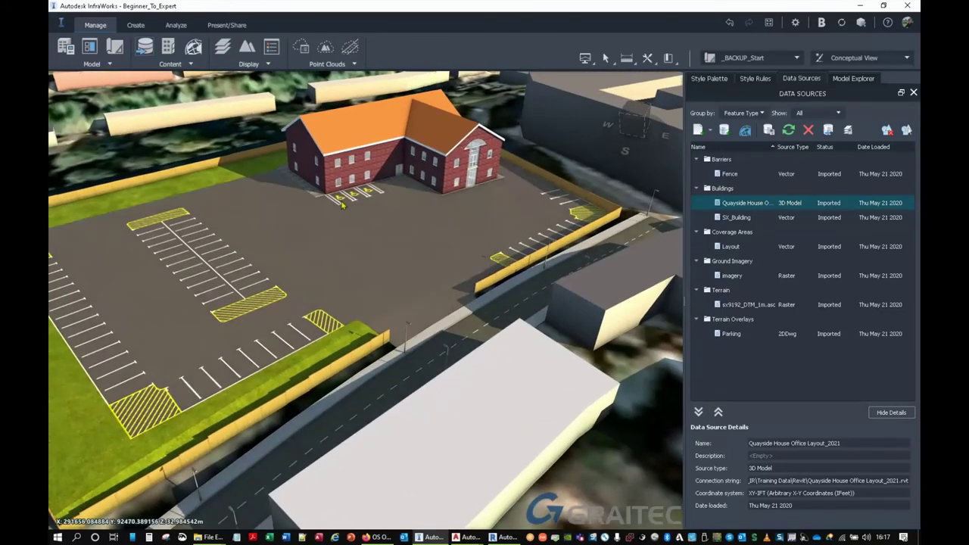
{"action": "left_click_drag", "start_coordinate": [523, 222], "coordinate": [475, 359]}
{"action": "middle_click_drag", "start_coordinate": [474, 360], "coordinate": [327, 334], "text": "shift"}
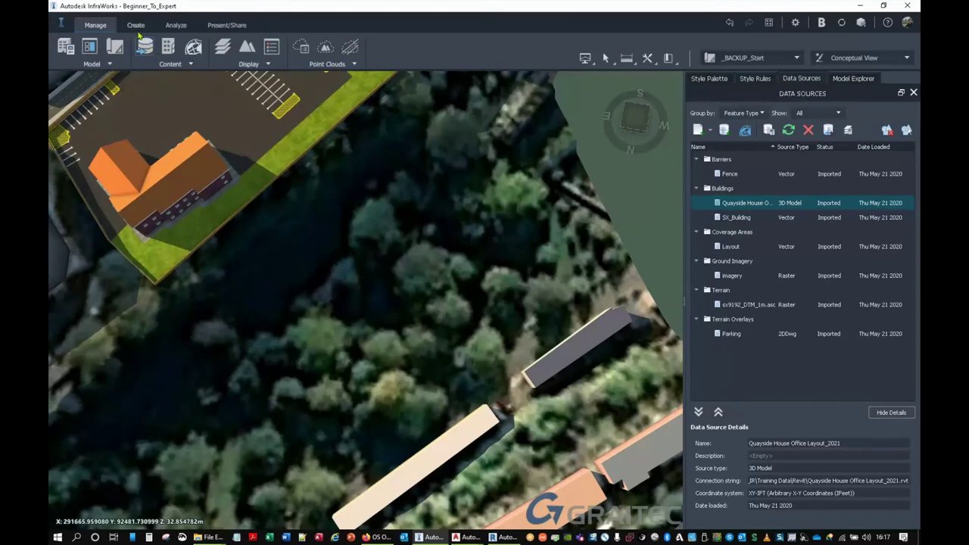
{"action": "left_click", "coordinate": [136, 26]}
{"action": "left_click", "coordinate": [304, 66]}
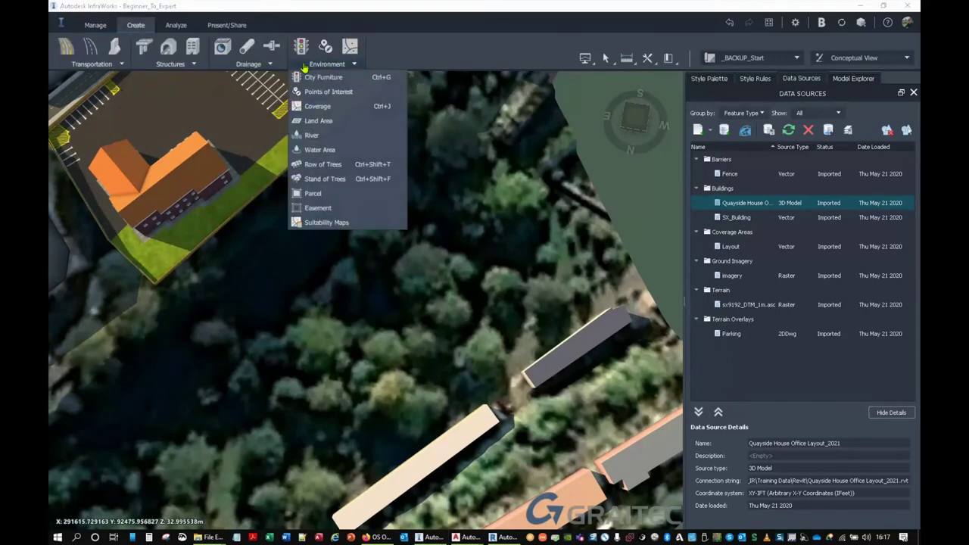
{"action": "left_click", "coordinate": [341, 180]}
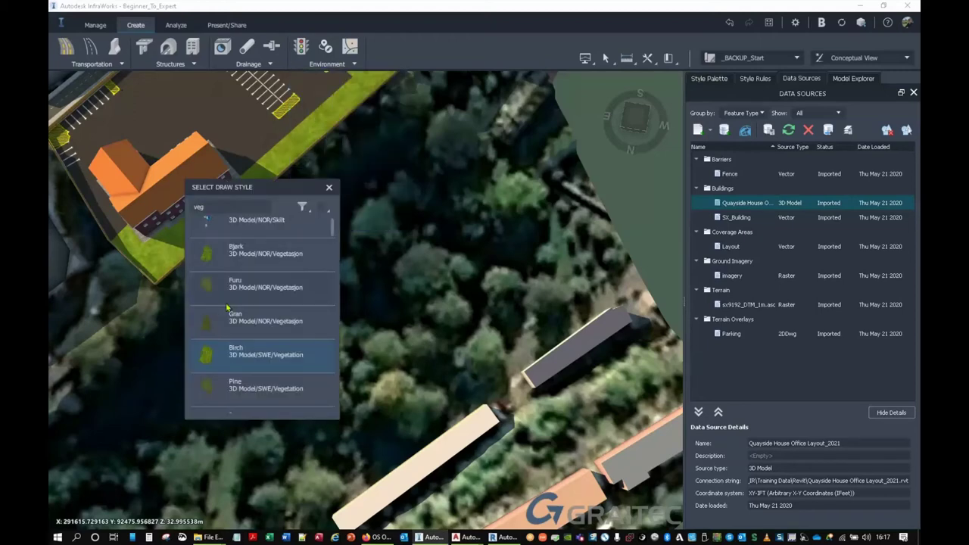
{"action": "scroll", "coordinate": [238, 346], "scroll_direction": "down", "scroll_amount": 3}
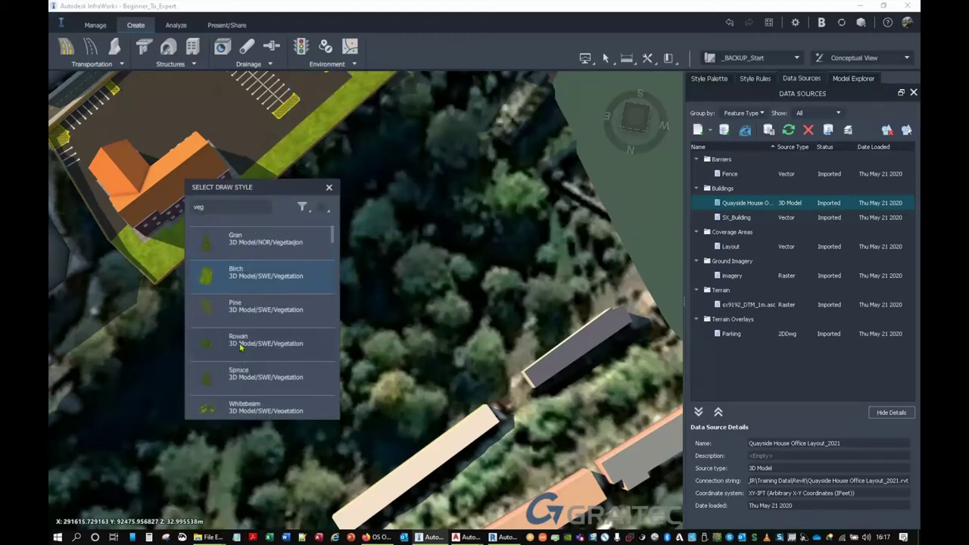
{"action": "middle_click_drag", "start_coordinate": [397, 279], "coordinate": [475, 396]}
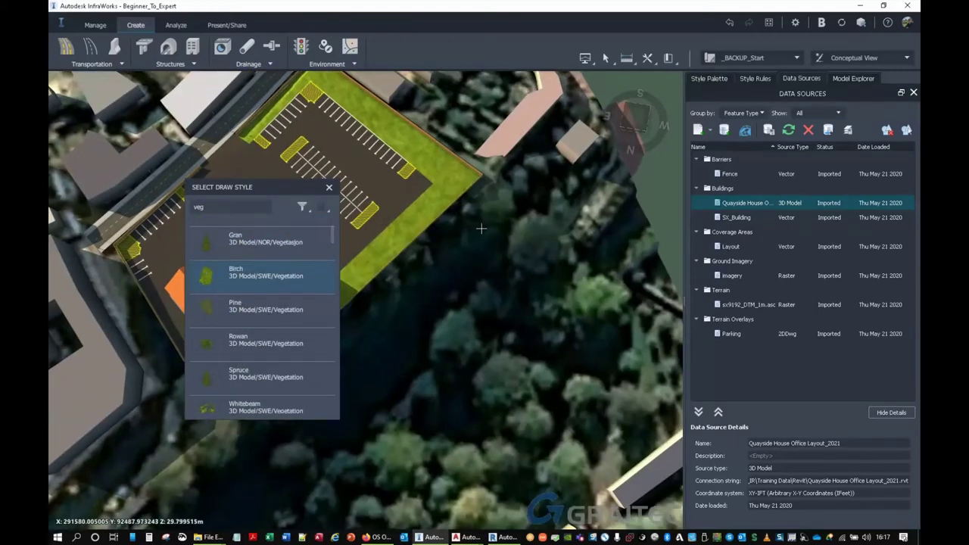
- Outline the Birch stand over the woodland behind the site as a closed area of about 12,140 m² and finish placing it
{"action": "left_click", "coordinate": [491, 195]}
{"action": "left_click", "coordinate": [488, 199]}
{"action": "left_click", "coordinate": [653, 390]}
{"action": "left_click", "coordinate": [432, 437]}
{"action": "middle_click_drag", "start_coordinate": [450, 381], "coordinate": [479, 188]}
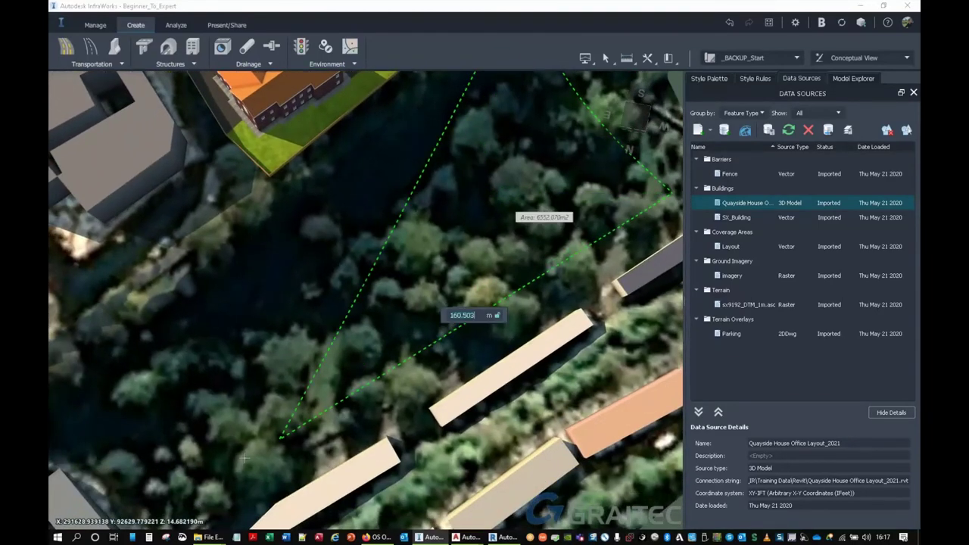
{"action": "middle_click_drag", "start_coordinate": [230, 479], "coordinate": [351, 380]}
{"action": "left_click", "coordinate": [321, 413]}
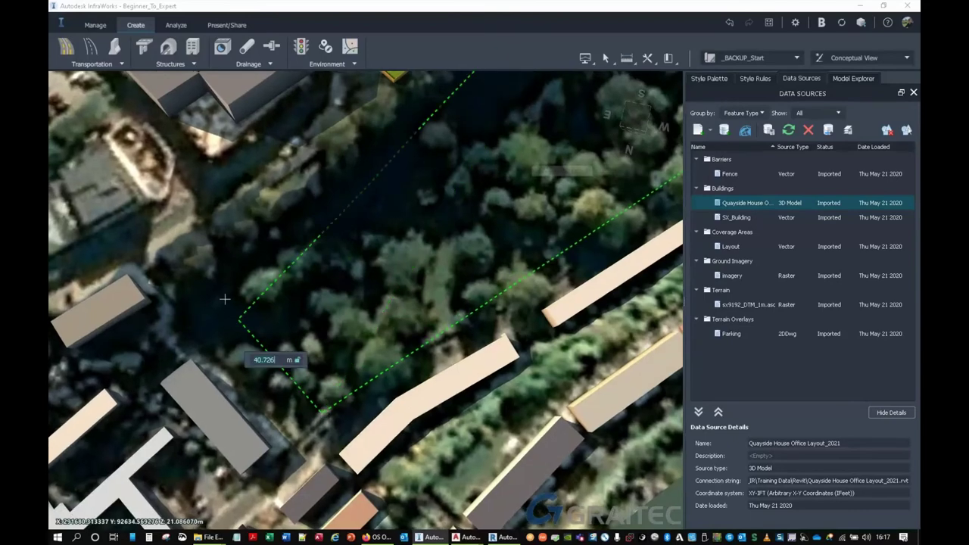
{"action": "left_click", "coordinate": [196, 305]}
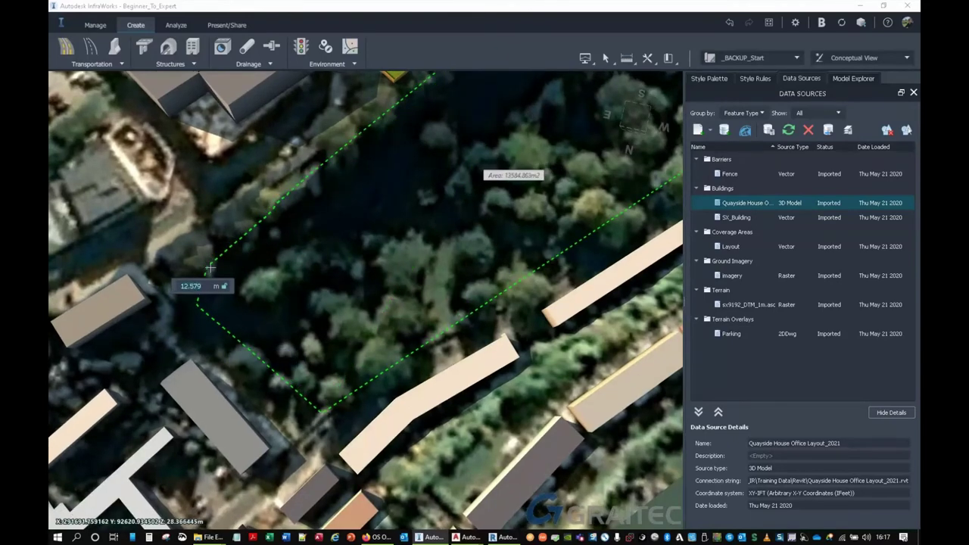
{"action": "middle_click_drag", "start_coordinate": [404, 250], "coordinate": [125, 390]}
{"action": "middle_click_drag", "start_coordinate": [227, 185], "coordinate": [231, 241]}
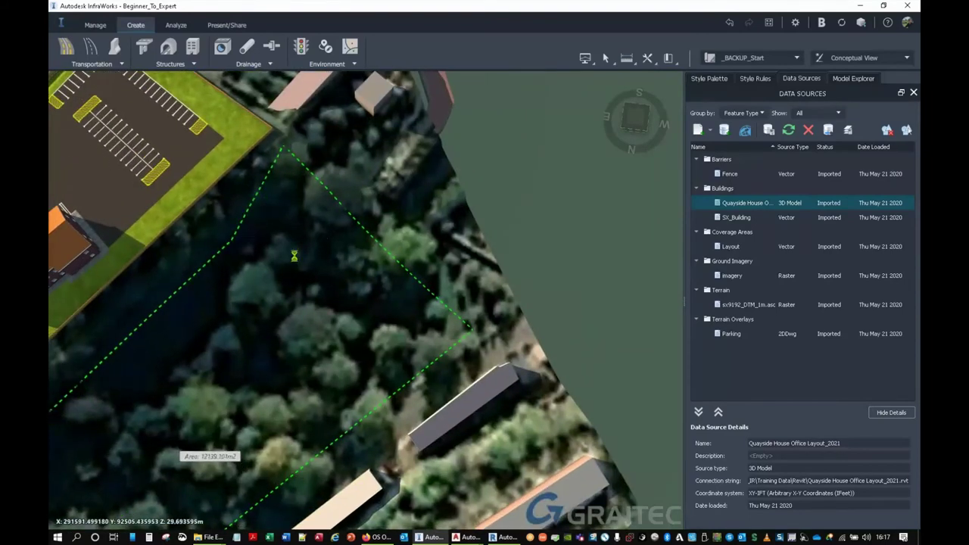
{"action": "double_click", "coordinate": [298, 229]}
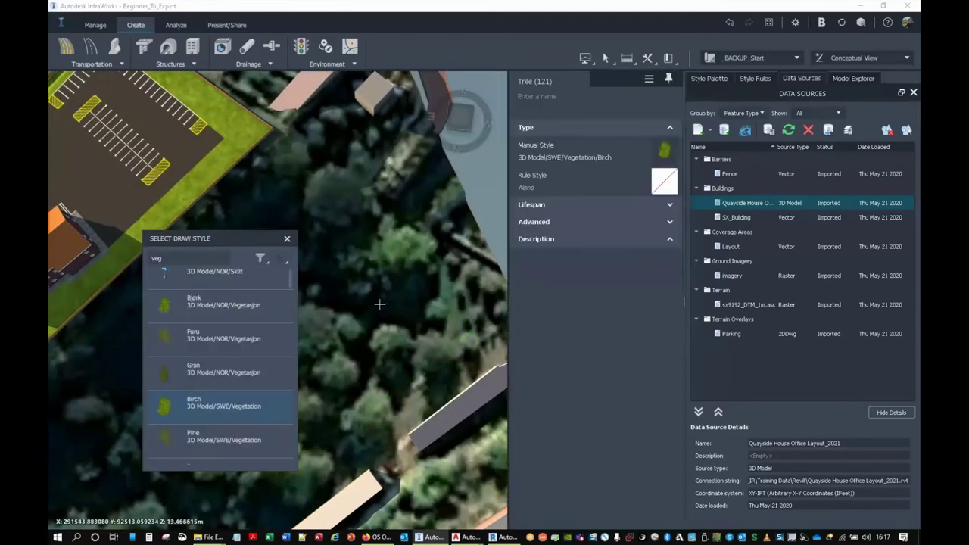
{"action": "left_click_drag", "start_coordinate": [223, 367], "coordinate": [201, 260]}
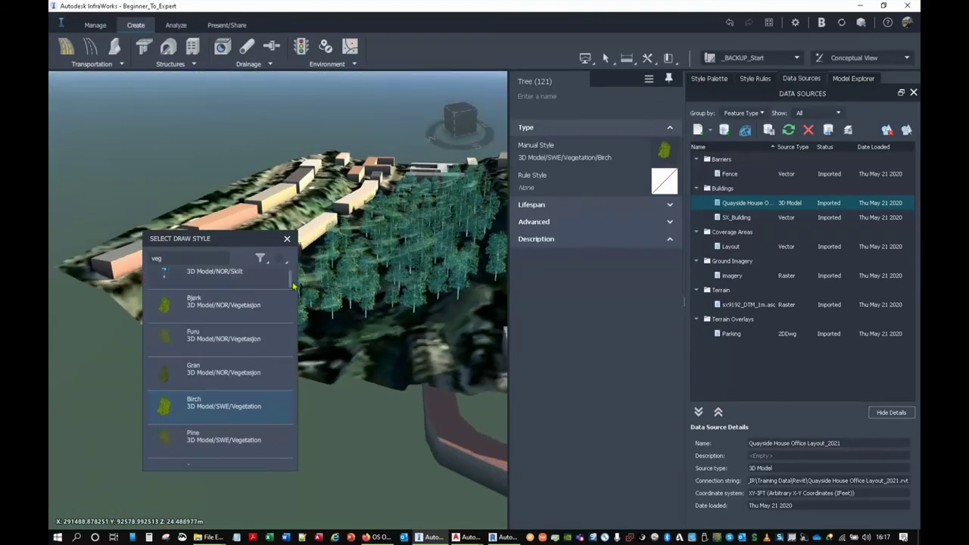
{"action": "left_click_drag", "start_coordinate": [336, 336], "coordinate": [323, 340]}
{"action": "mouse_move", "coordinate": [197, 238]}
{"action": "left_mouse_down"}
{"action": "mouse_move", "coordinate": [523, 243]}
{"action": "mouse_move", "coordinate": [550, 262]}
{"action": "left_mouse_up"}
{"action": "scroll", "coordinate": [363, 248], "scroll_direction": "up", "scroll_amount": 2}
{"action": "key", "text": "Escape"}
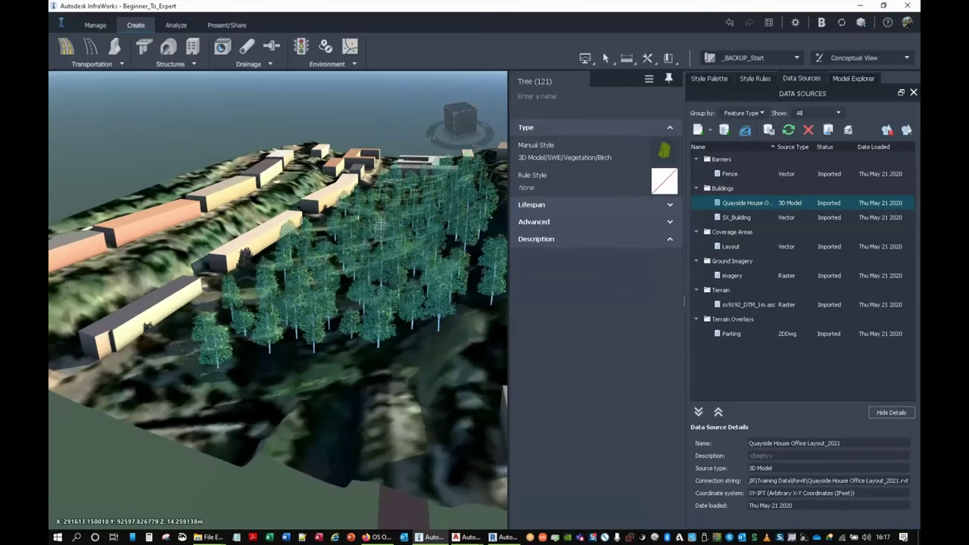
- Thin the birch stand behind the site to 51 trees by lowering its density
{"action": "left_click", "coordinate": [350, 259]}
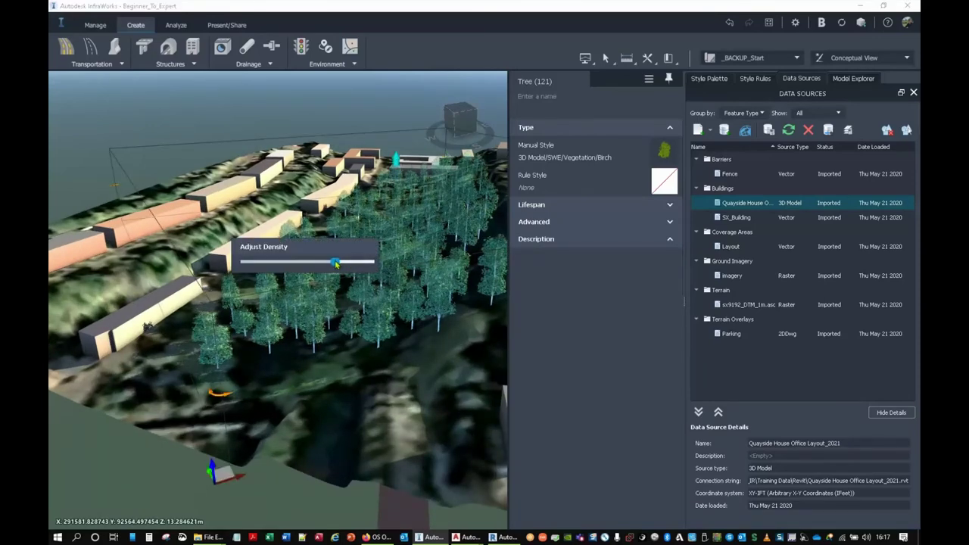
{"action": "left_click_drag", "start_coordinate": [334, 261], "coordinate": [332, 264]}
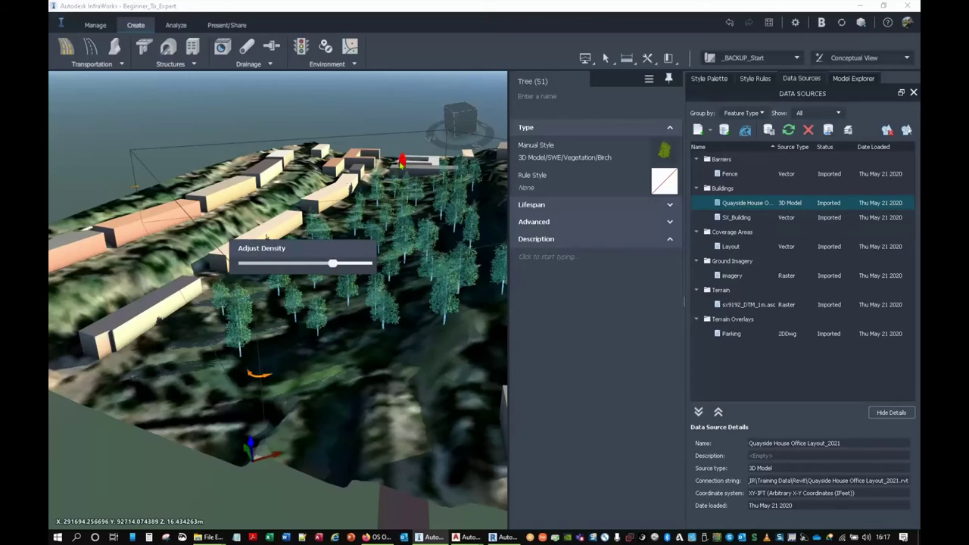
{"action": "left_click", "coordinate": [384, 255]}
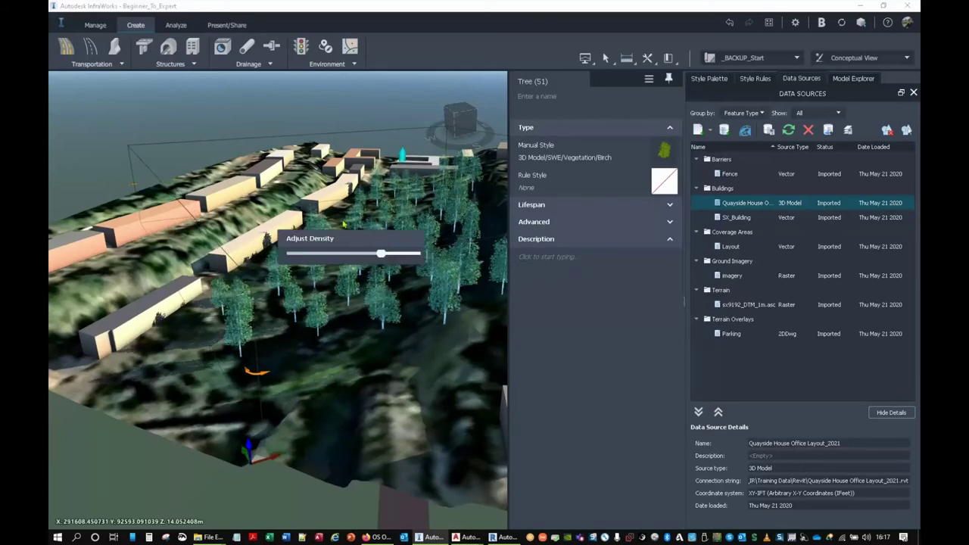
{"action": "left_click", "coordinate": [382, 365]}
{"action": "left_click_drag", "start_coordinate": [413, 359], "coordinate": [412, 245]}
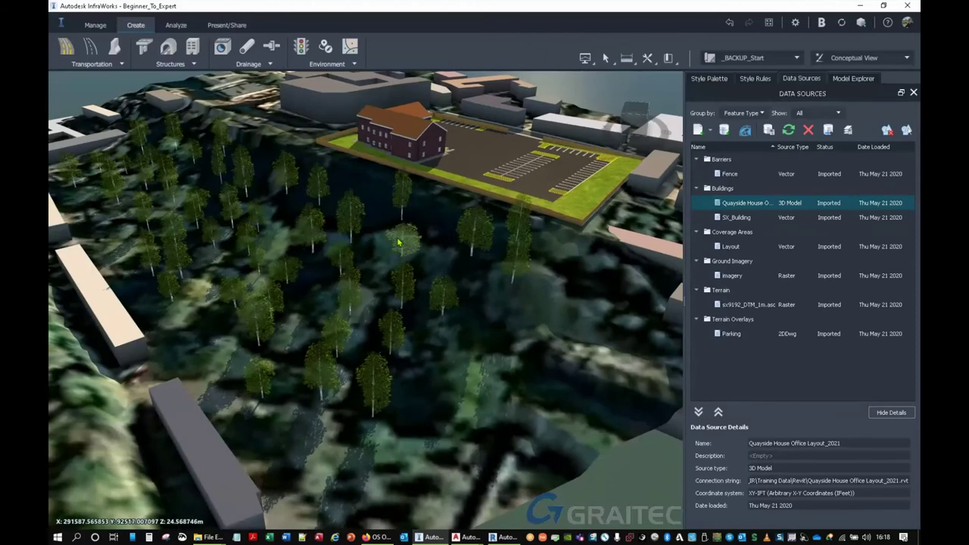
- Set the manual style of the birch stand behind the site to None
{"action": "left_click", "coordinate": [409, 243]}
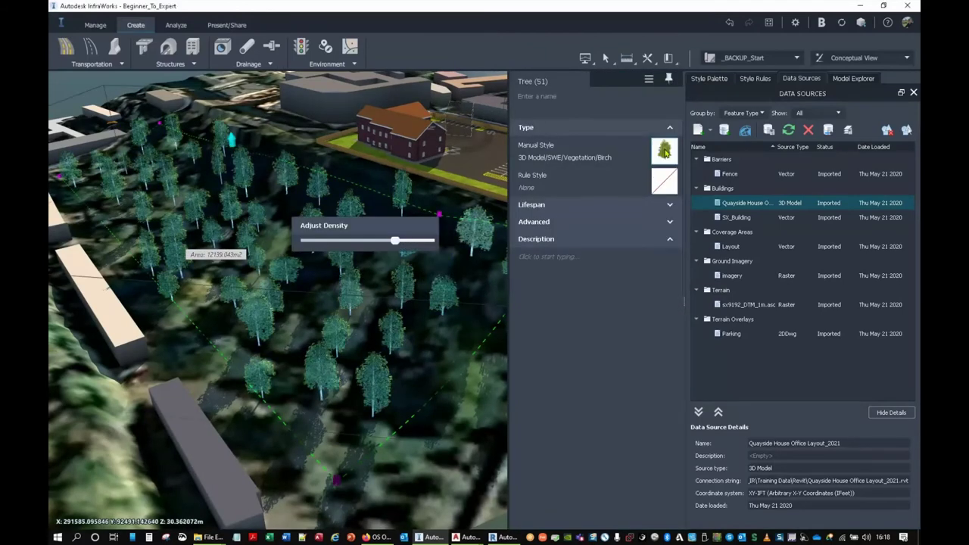
{"action": "left_click", "coordinate": [655, 182]}
{"action": "left_click", "coordinate": [586, 182]}
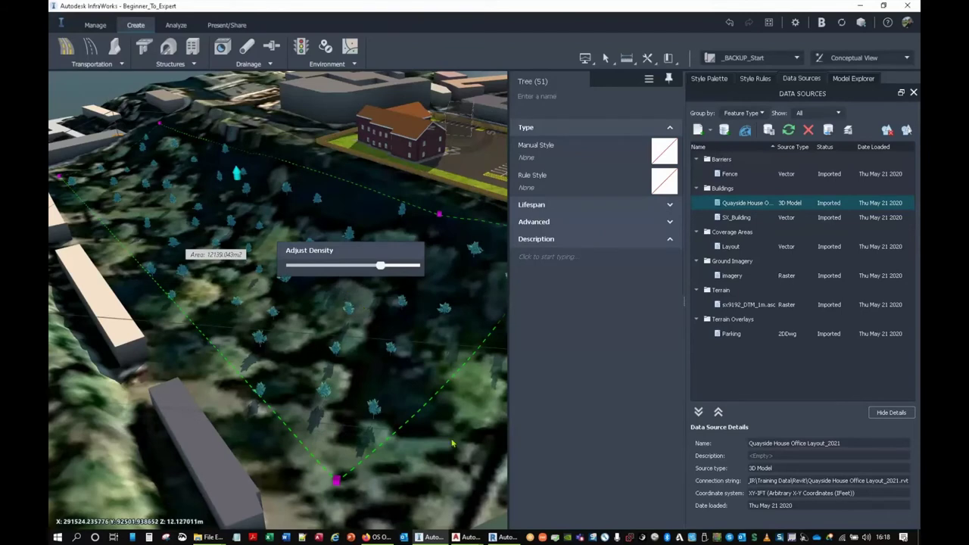
{"action": "key", "text": "Escape"}
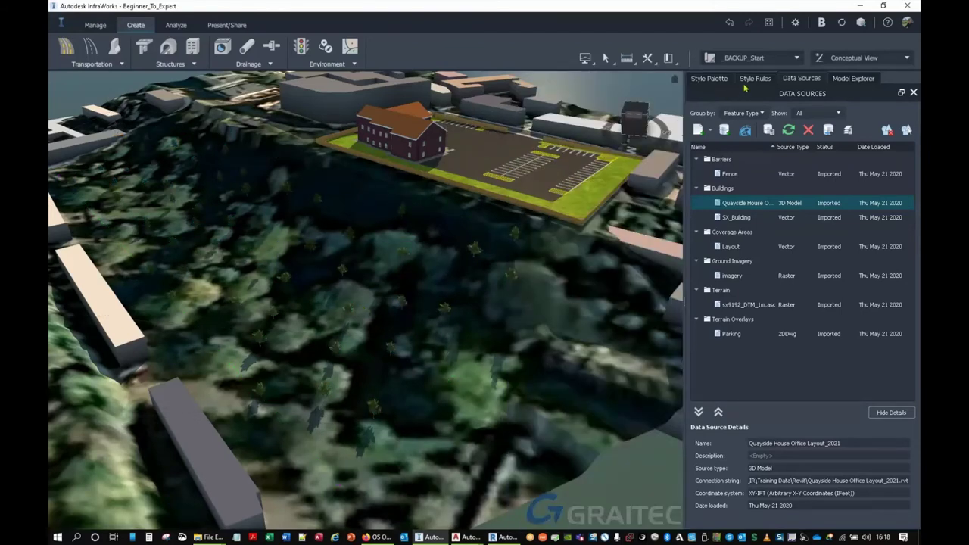
- Open the Random rule from the style rules for Trees for editing
{"action": "left_click", "coordinate": [752, 79]}
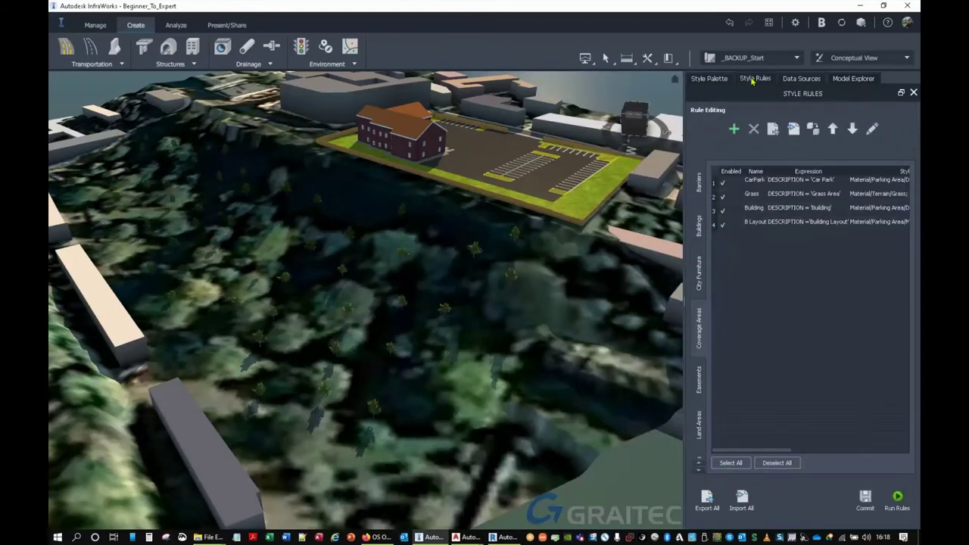
{"action": "scroll", "coordinate": [700, 395], "scroll_direction": "down", "scroll_amount": 12}
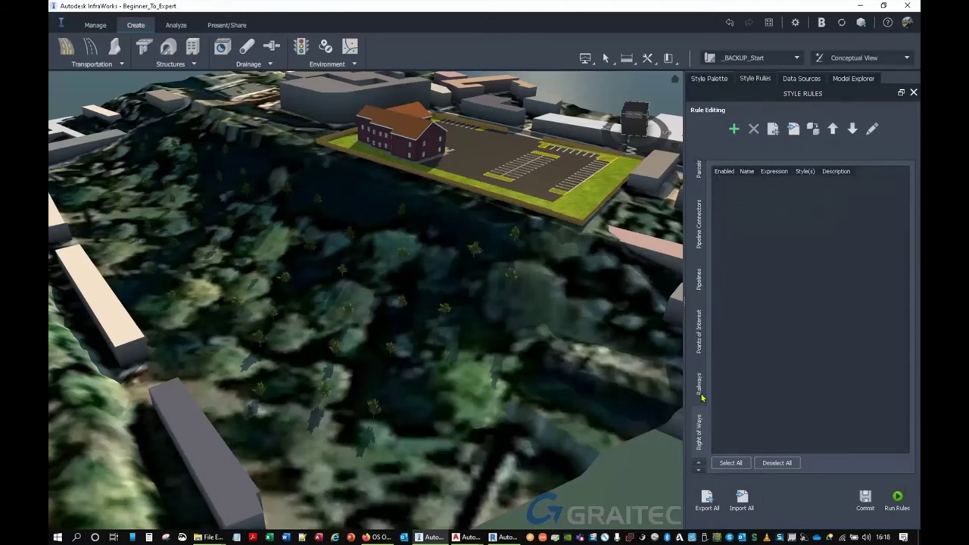
{"action": "scroll", "coordinate": [702, 397], "scroll_direction": "down", "scroll_amount": 1}
{"action": "left_click", "coordinate": [699, 340]}
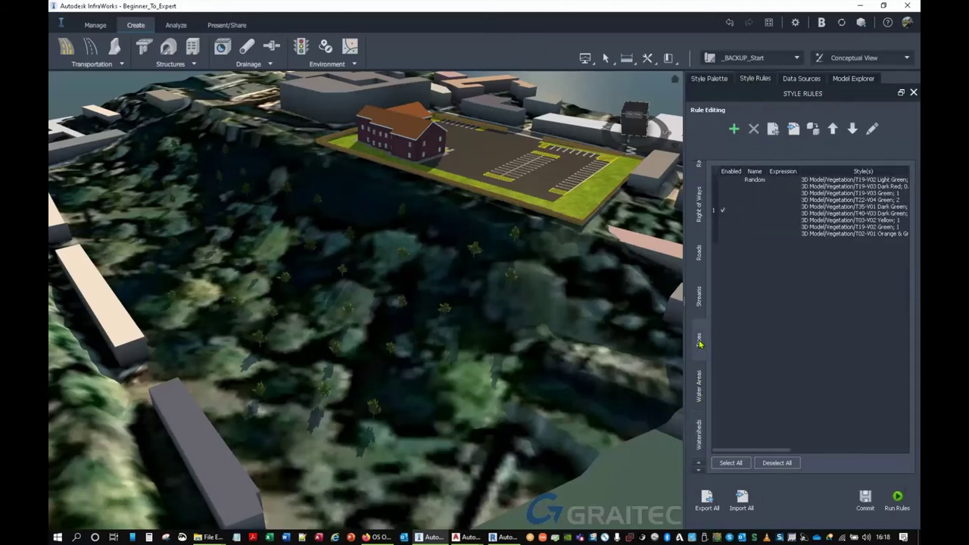
{"action": "double_click", "coordinate": [833, 198]}
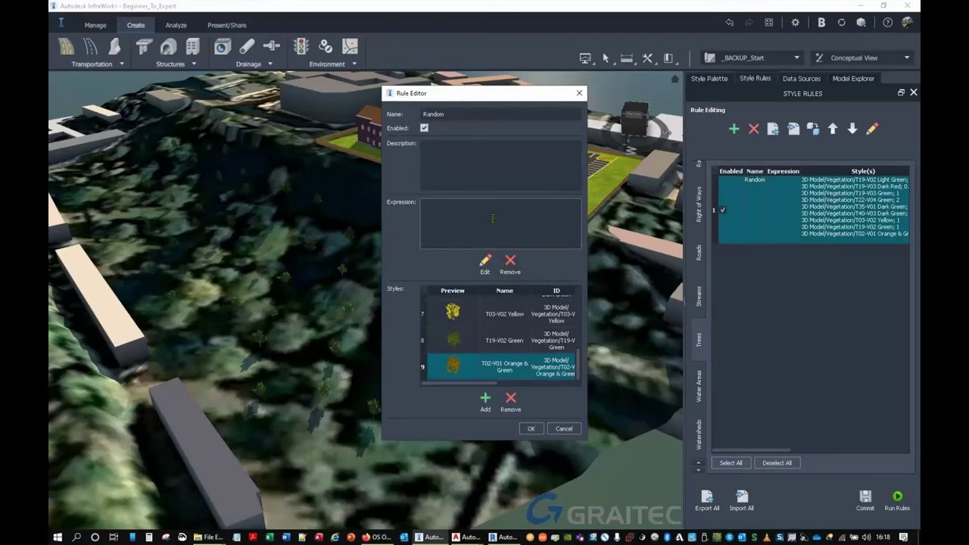
- Try to add another 3D Model/Vegetation style to the Random rule
{"action": "left_click", "coordinate": [486, 401]}
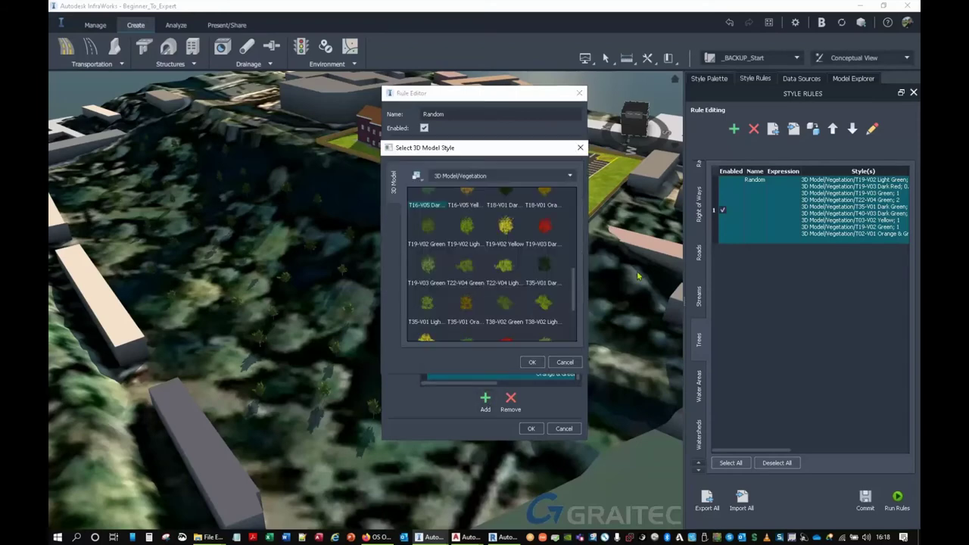
{"action": "left_click", "coordinate": [533, 362]}
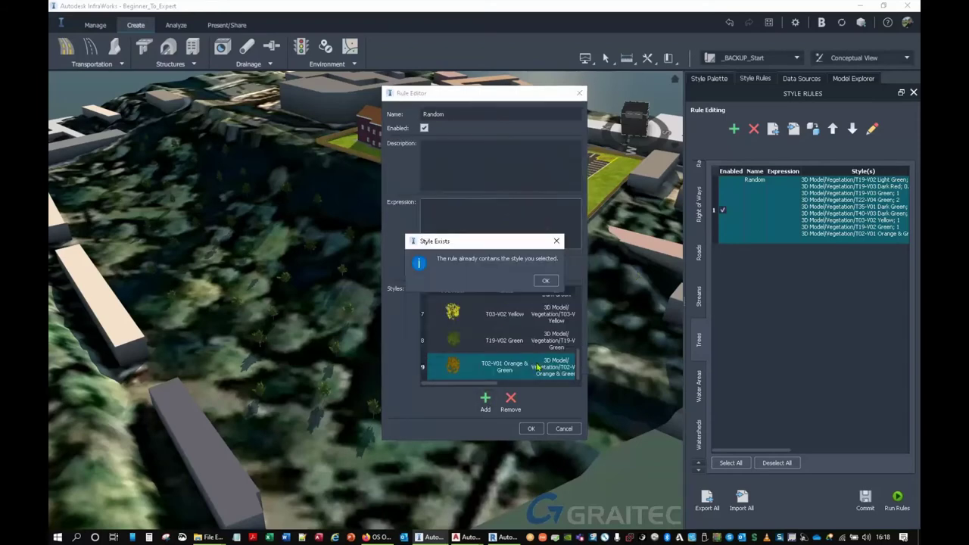
{"action": "left_click", "coordinate": [545, 281]}
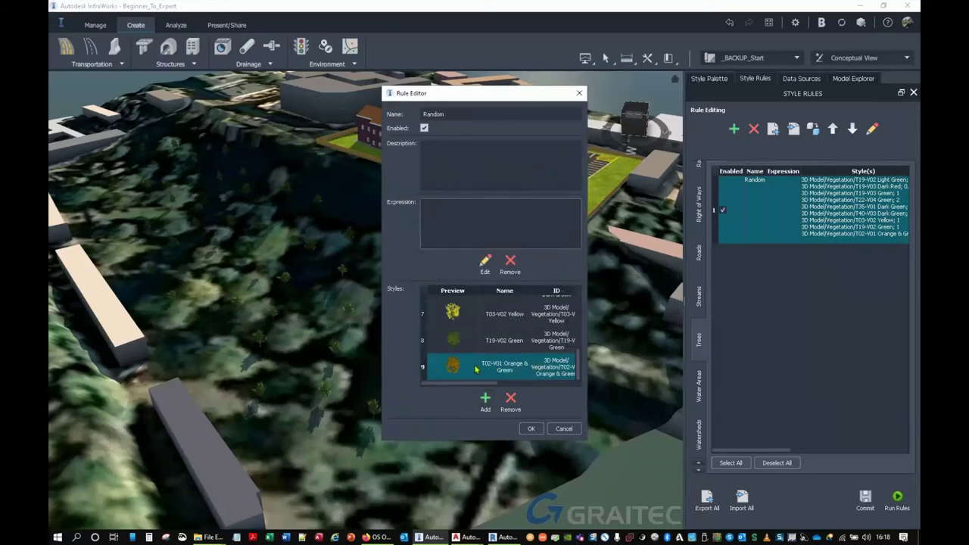
- Set the probability of the T19-V03 Green style to 0.50 in the Random rule and save the rule
{"action": "scroll", "coordinate": [477, 363], "scroll_direction": "up", "scroll_amount": 5}
{"action": "left_click", "coordinate": [470, 340]}
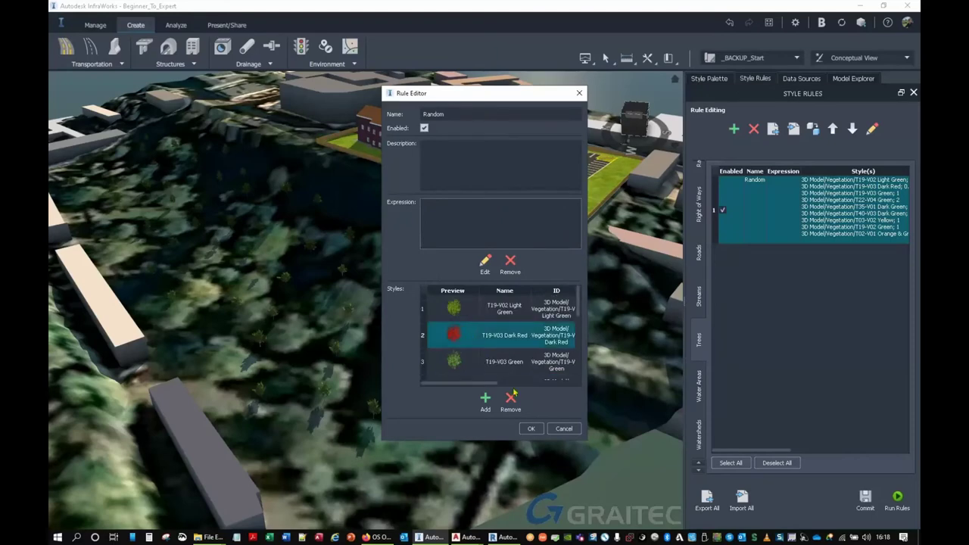
{"action": "left_click_drag", "start_coordinate": [585, 441], "coordinate": [683, 488]}
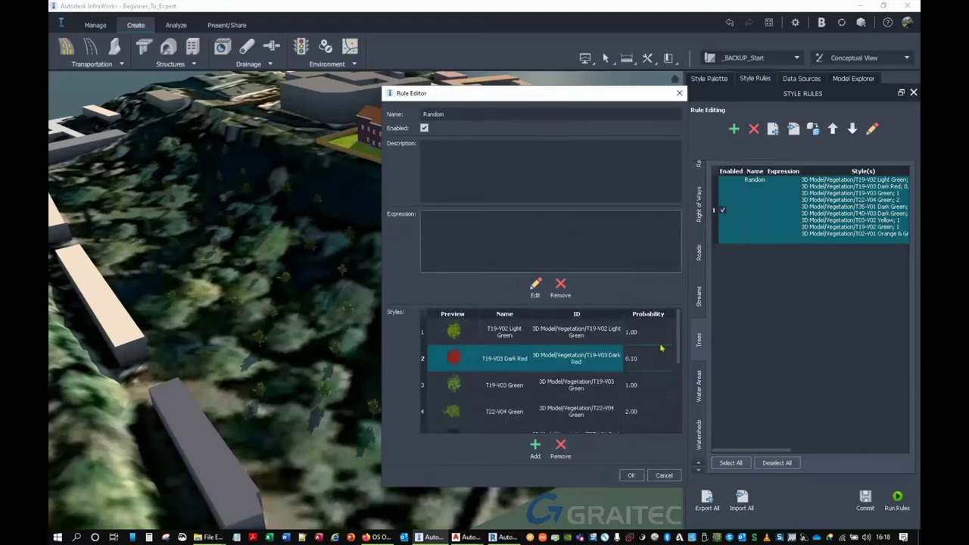
{"action": "left_click", "coordinate": [640, 377]}
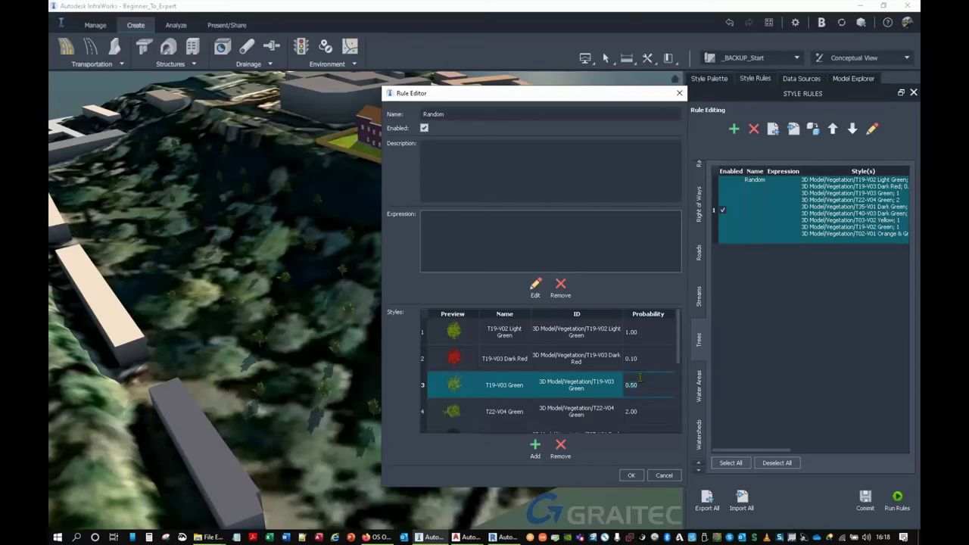
{"action": "left_click", "coordinate": [512, 356]}
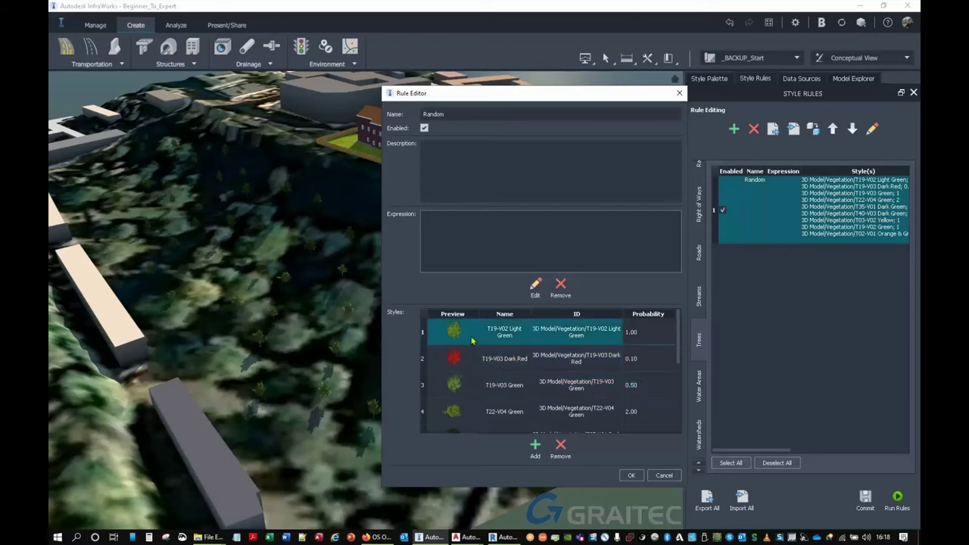
{"action": "left_click", "coordinate": [631, 475]}
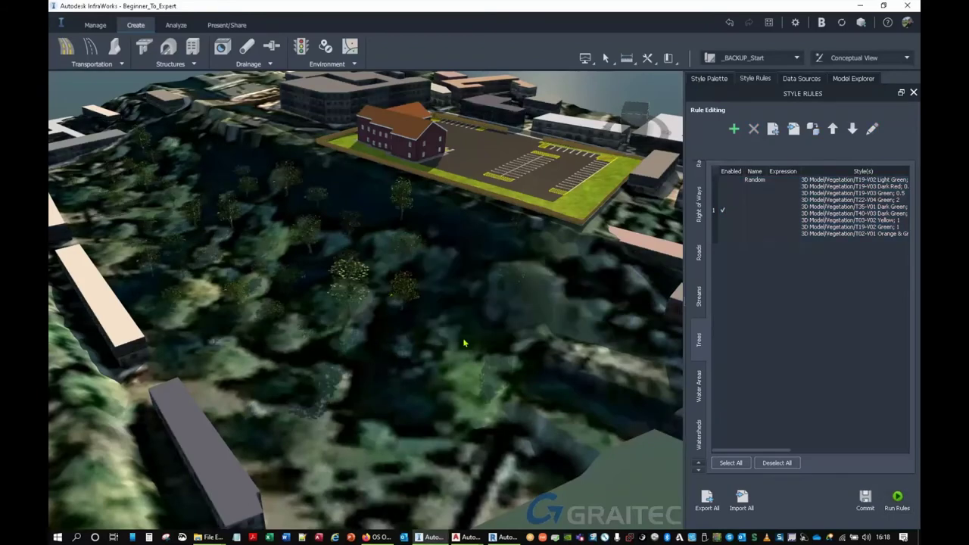
- Raise the density of the tree stand behind the site to 79 trees
{"action": "left_click_drag", "start_coordinate": [454, 346], "coordinate": [334, 315]}
{"action": "scroll", "coordinate": [335, 315], "scroll_direction": "up", "scroll_amount": 3}
{"action": "scroll", "coordinate": [424, 297], "scroll_direction": "up", "scroll_amount": 2}
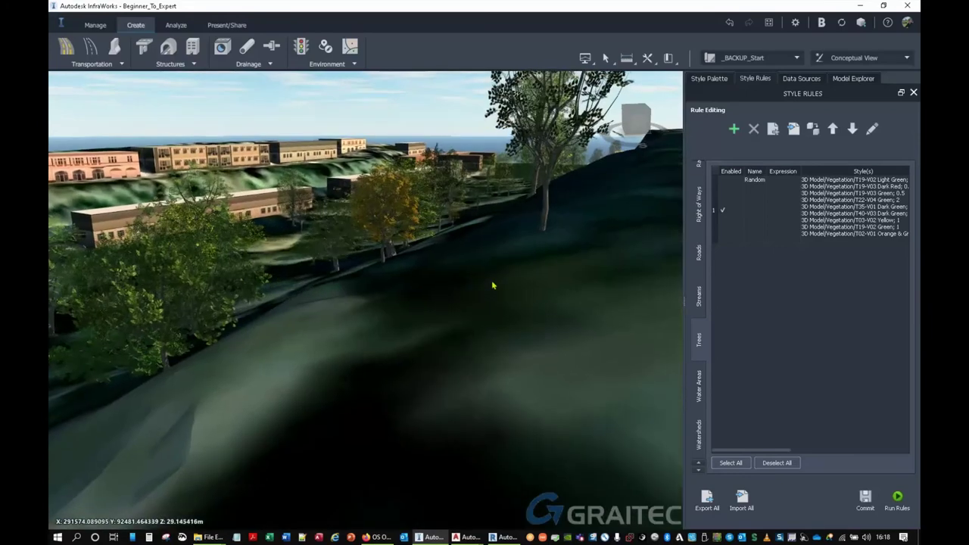
{"action": "left_click_drag", "start_coordinate": [492, 282], "coordinate": [455, 295]}
{"action": "scroll", "coordinate": [456, 295], "scroll_direction": "up", "scroll_amount": 2}
{"action": "left_click_drag", "start_coordinate": [523, 286], "coordinate": [446, 313]}
{"action": "middle_click_drag", "start_coordinate": [446, 317], "coordinate": [394, 307], "text": "shift"}
{"action": "left_click", "coordinate": [388, 305]}
{"action": "left_click", "coordinate": [389, 305]}
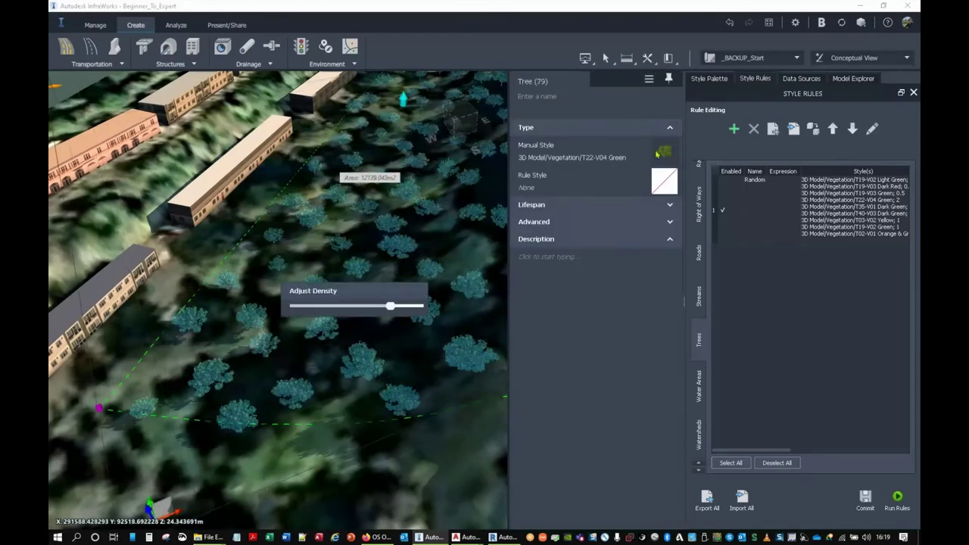
- Clear the tree stand's manual style and run the Trees style rules so the Random rule styles it
{"action": "left_click", "coordinate": [662, 152]}
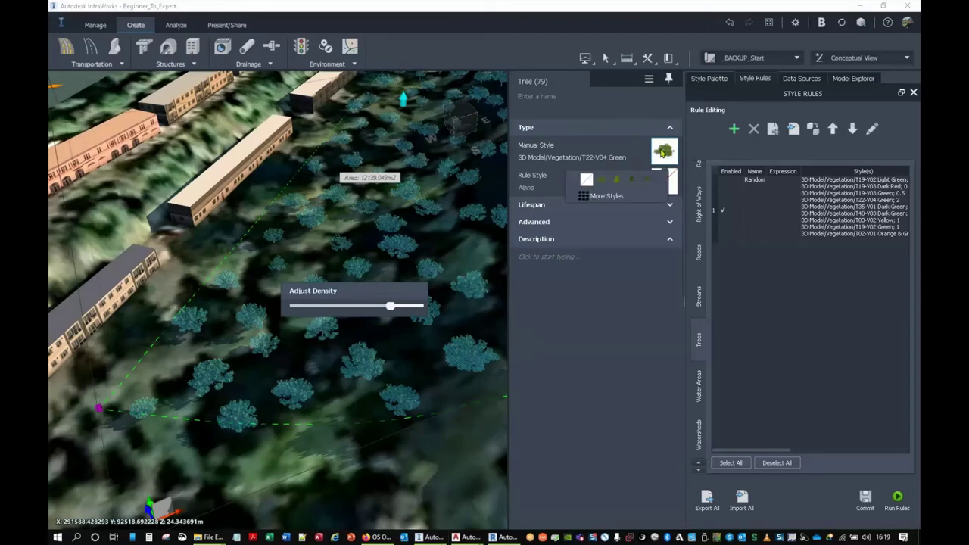
{"action": "left_click", "coordinate": [604, 182]}
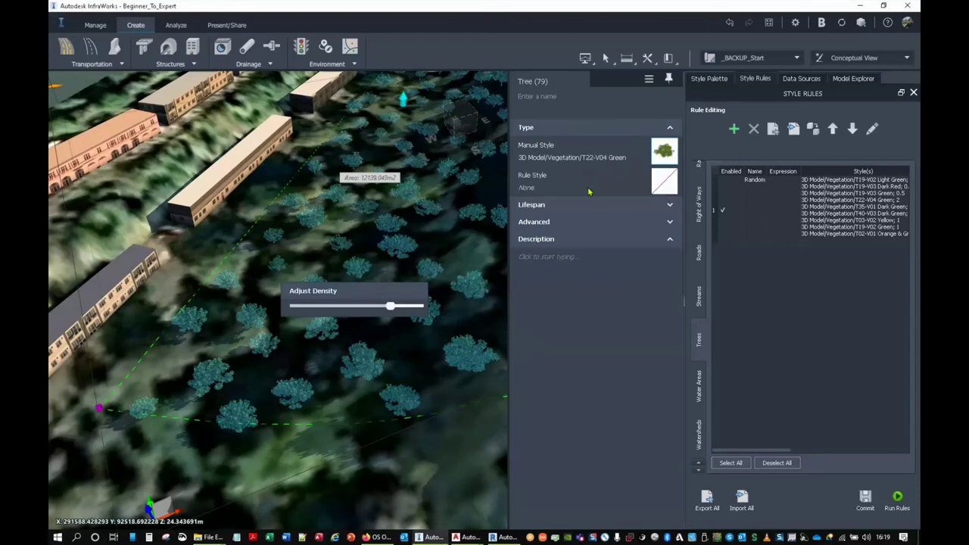
{"action": "left_click", "coordinate": [892, 499]}
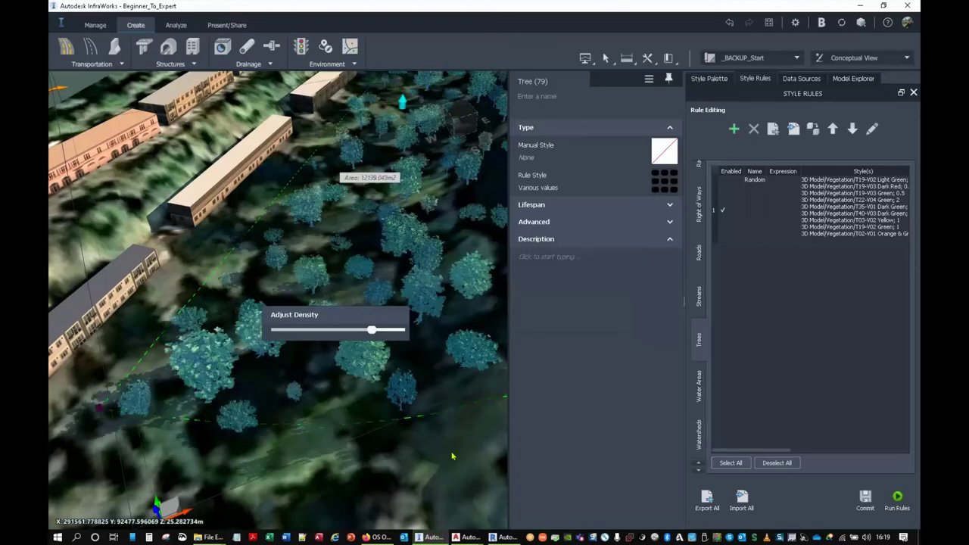
{"action": "key", "text": "Escape"}
- Increase the density of the tree stand behind the site to 250 trees and run the Trees style rules again
{"action": "left_click_drag", "start_coordinate": [457, 438], "coordinate": [450, 359]}
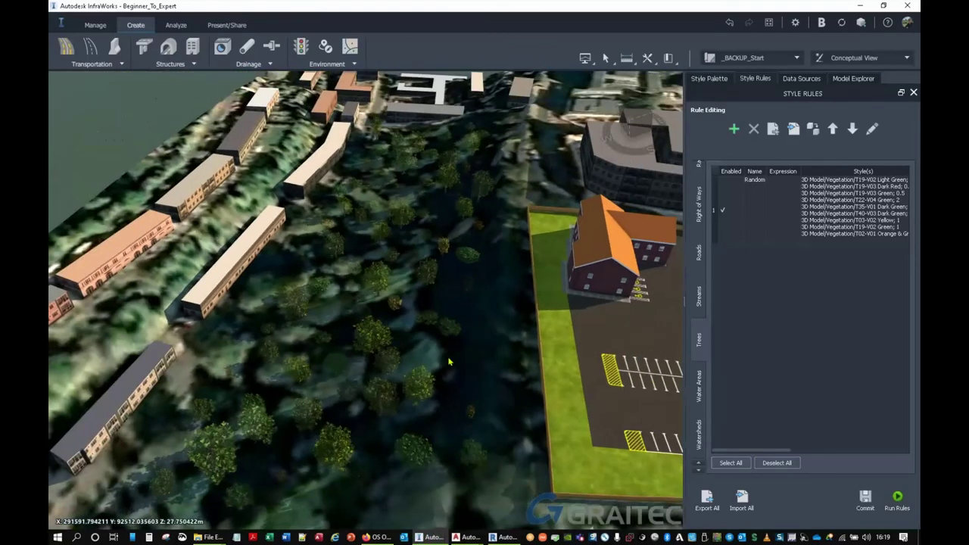
{"action": "scroll", "coordinate": [460, 351], "scroll_direction": "down", "scroll_amount": 3}
{"action": "middle_click_drag", "start_coordinate": [459, 350], "coordinate": [364, 343]}
{"action": "left_click", "coordinate": [315, 347]}
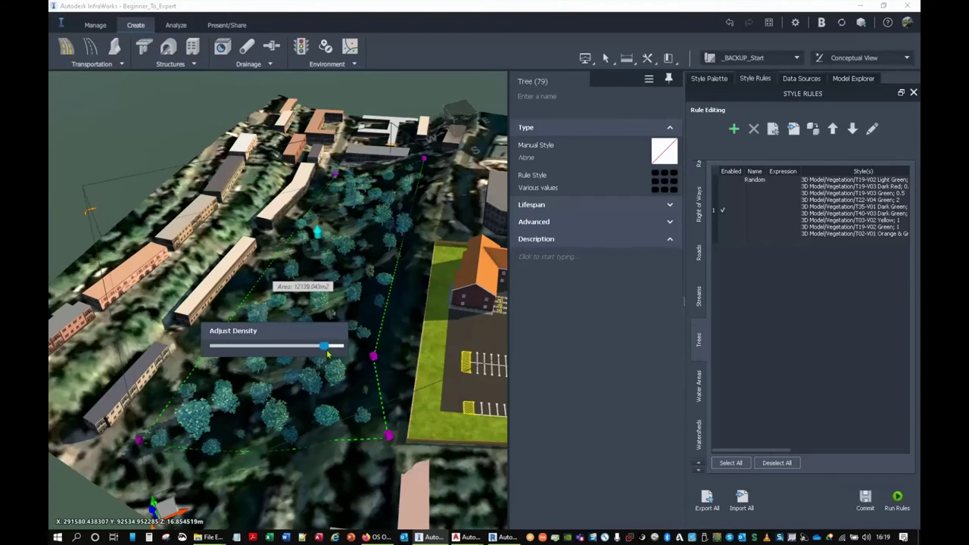
{"action": "left_click", "coordinate": [326, 348]}
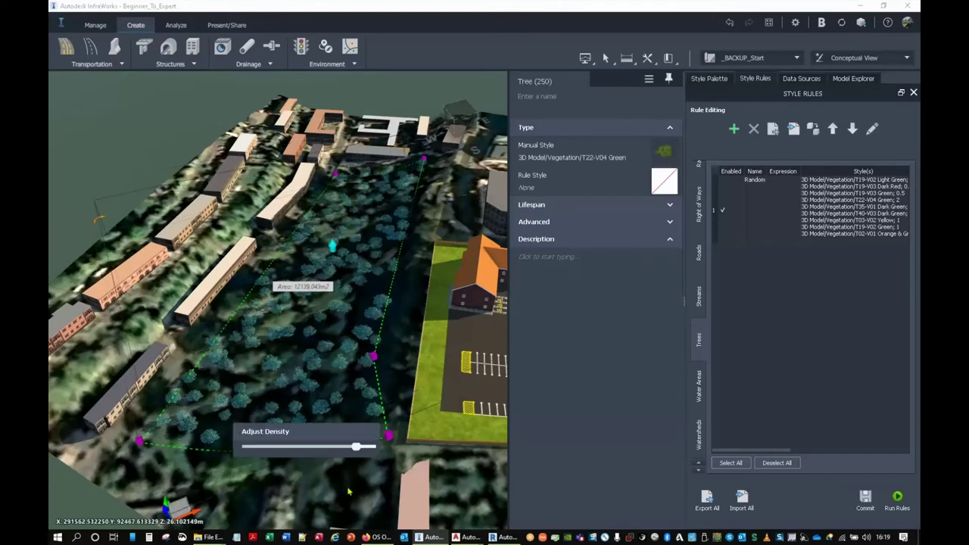
{"action": "key", "text": "Escape"}
{"action": "left_click", "coordinate": [890, 503]}
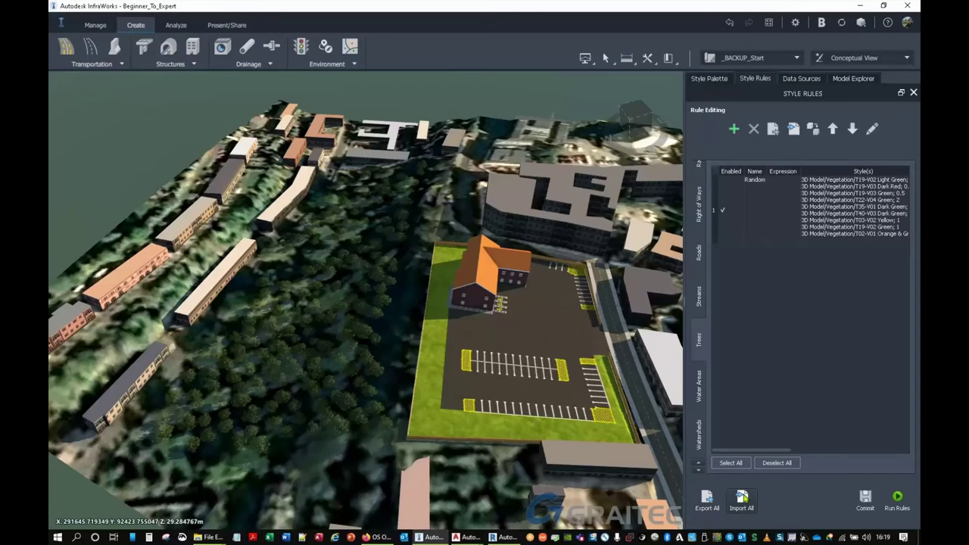
- Clear the manual style of the dense tree stand behind the site so the Random rule styles it
{"action": "scroll", "coordinate": [362, 397], "scroll_direction": "up", "scroll_amount": 4}
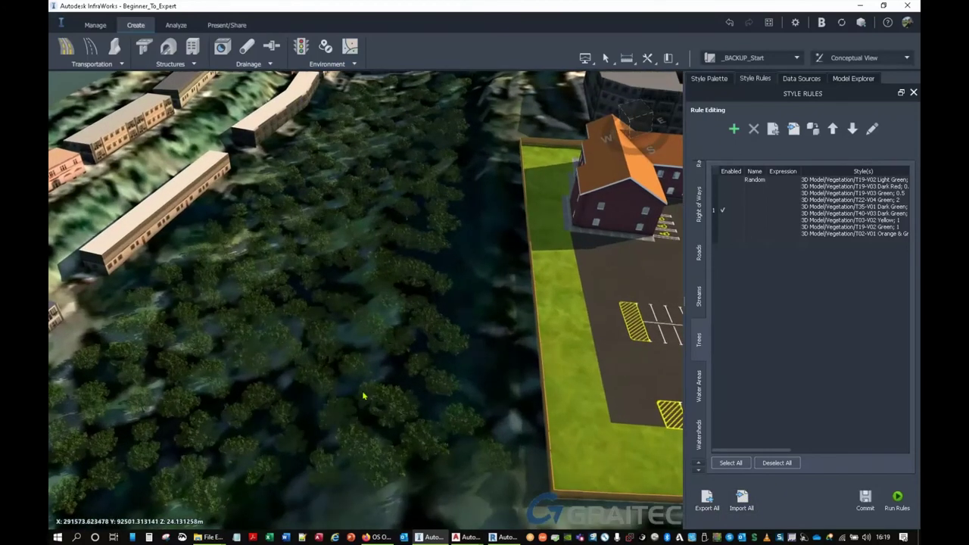
{"action": "left_click", "coordinate": [363, 395]}
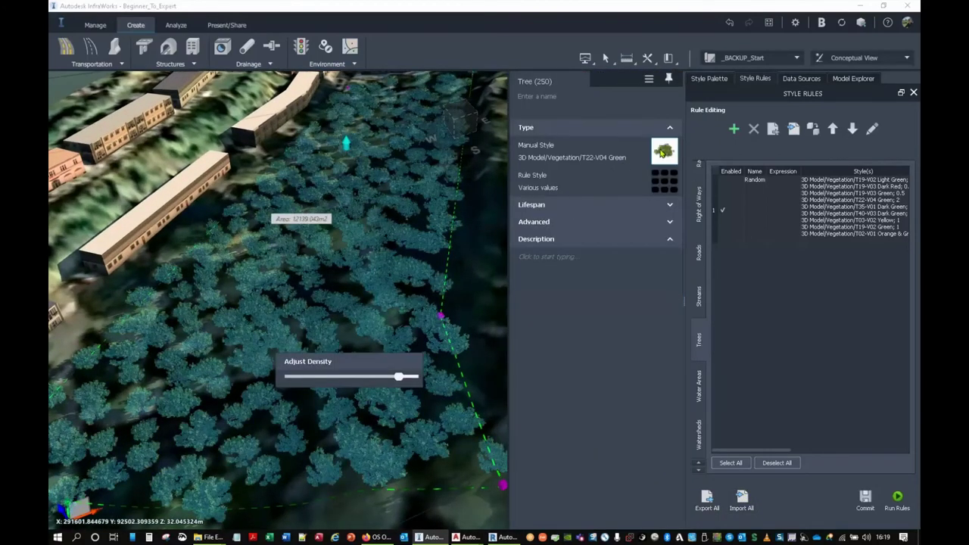
{"action": "left_click", "coordinate": [665, 156]}
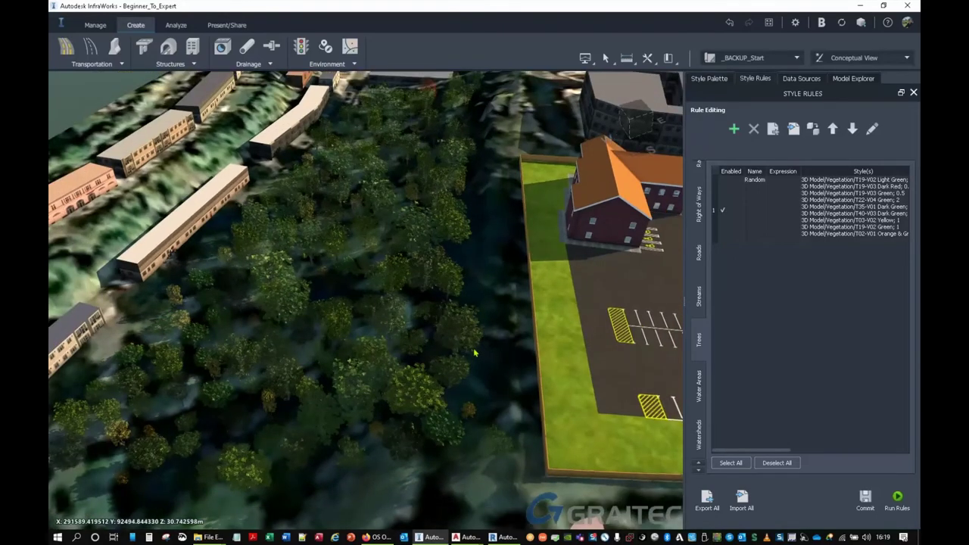
{"action": "left_click_drag", "start_coordinate": [475, 352], "coordinate": [385, 343]}
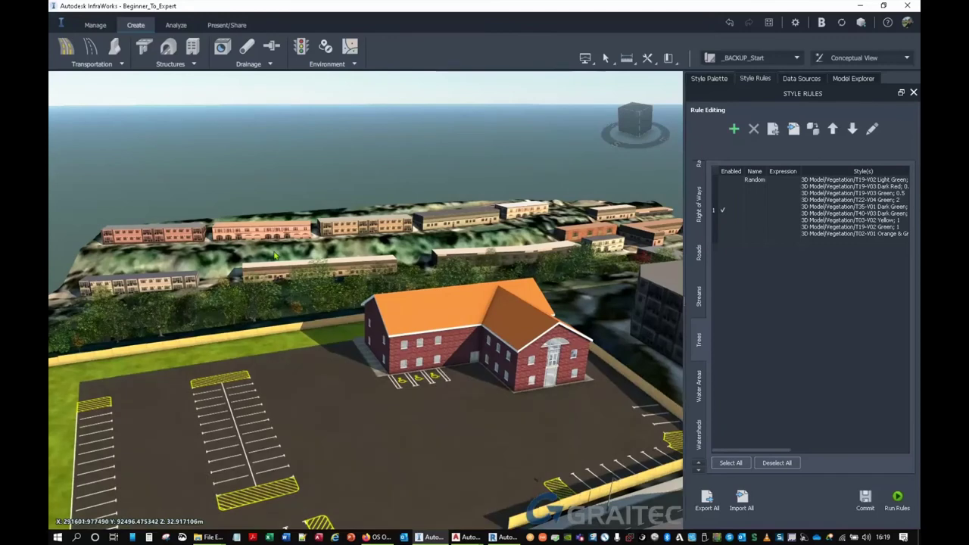
- Search the point-of-interest styles for vehicles and place a Vehiclescar02 car in the car park near the building
{"action": "left_click", "coordinate": [323, 65]}
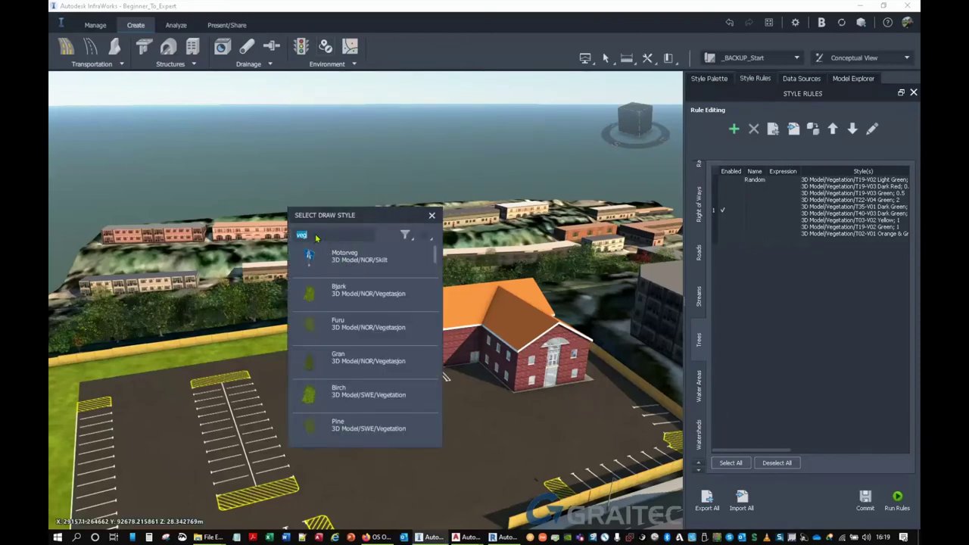
{"action": "type", "text": "aut"}
{"action": "key", "text": "BackSpace"}
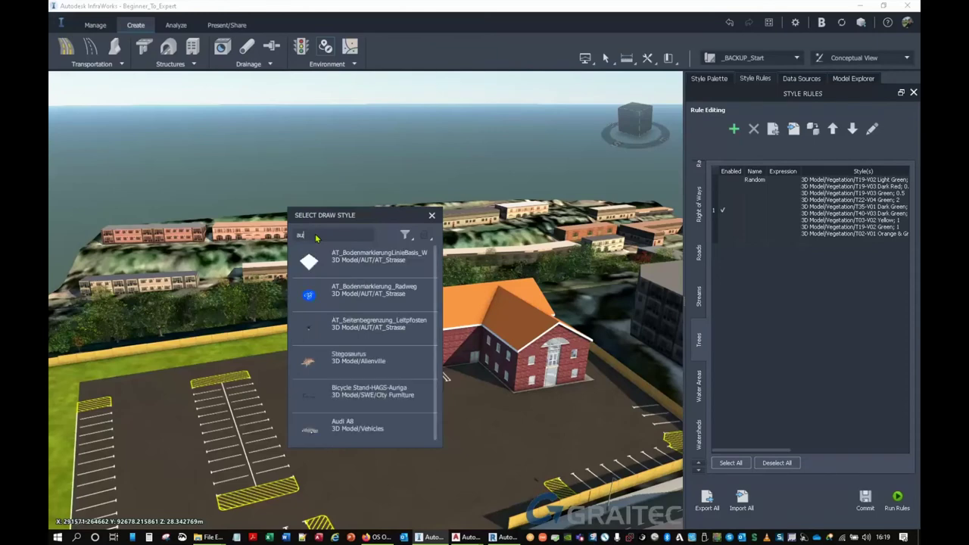
{"action": "key", "text": "BackSpace"}
{"action": "key", "text": "BackSpace"}
{"action": "type", "text": "veh"}
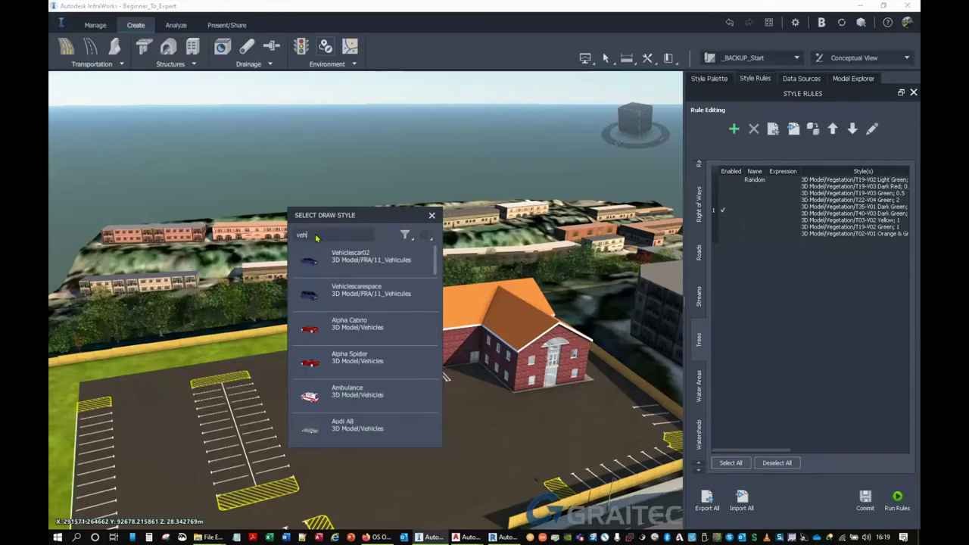
{"action": "left_click", "coordinate": [308, 262]}
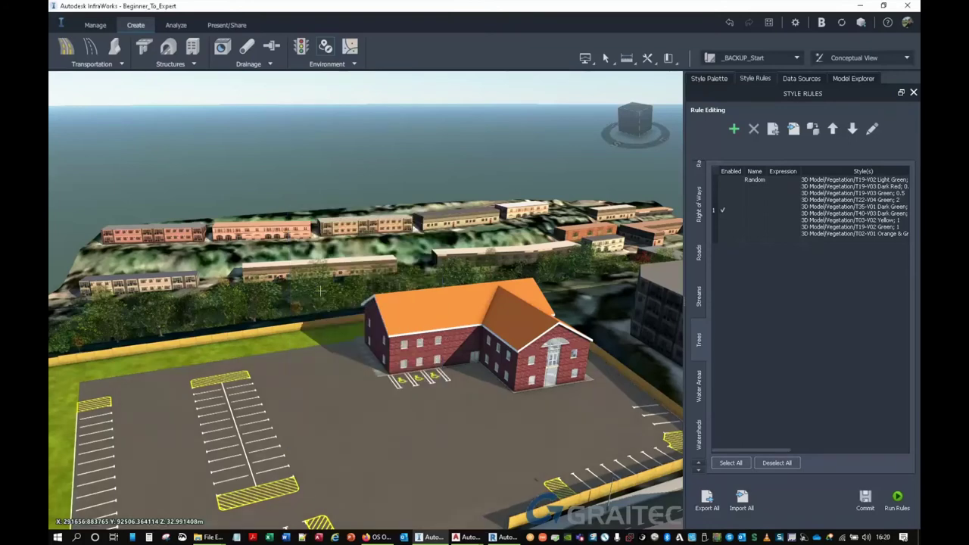
- Place an Alpha Cabrio and an Audi A8 on the open tarmac in front of the building
{"action": "left_click", "coordinate": [198, 422]}
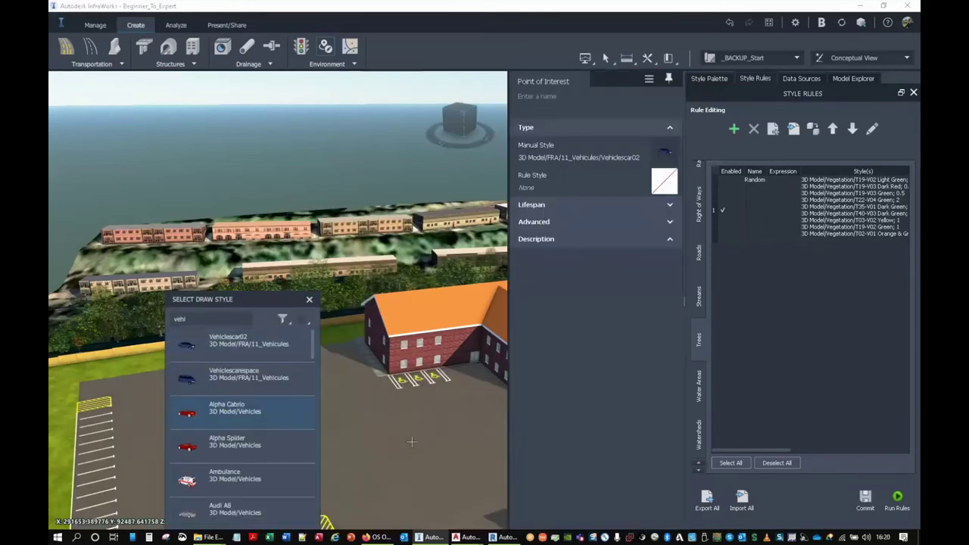
{"action": "left_click", "coordinate": [278, 377]}
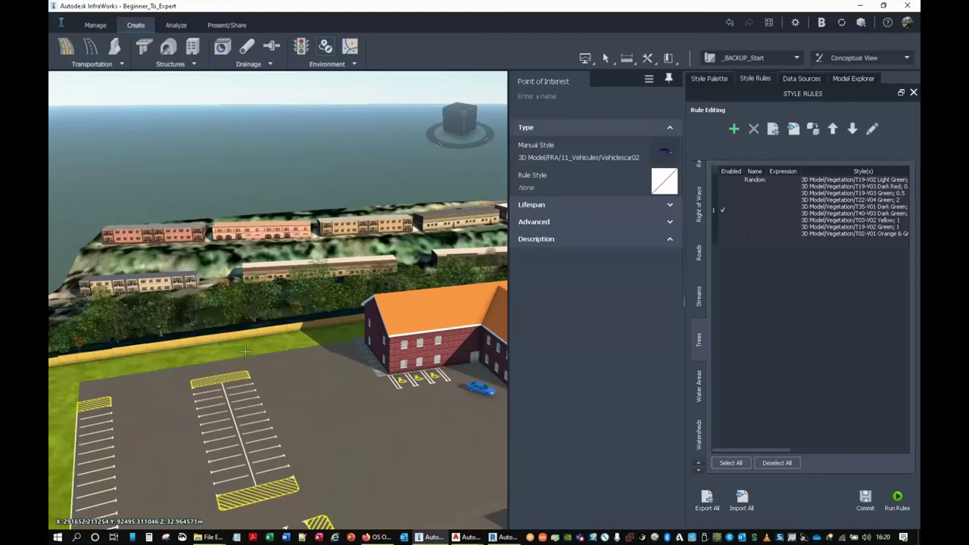
{"action": "left_click", "coordinate": [121, 495]}
{"action": "scroll", "coordinate": [124, 461], "scroll_direction": "down", "scroll_amount": 4}
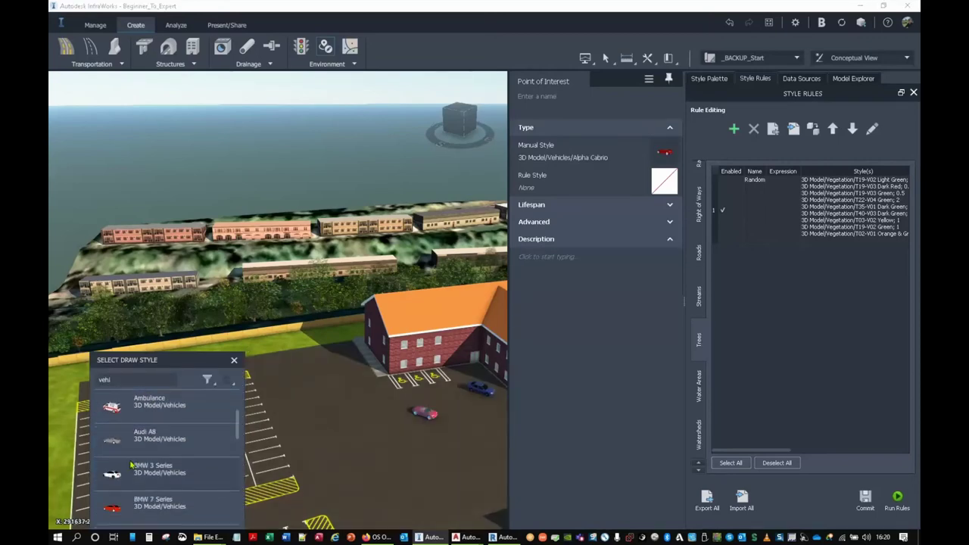
{"action": "left_click", "coordinate": [346, 377]}
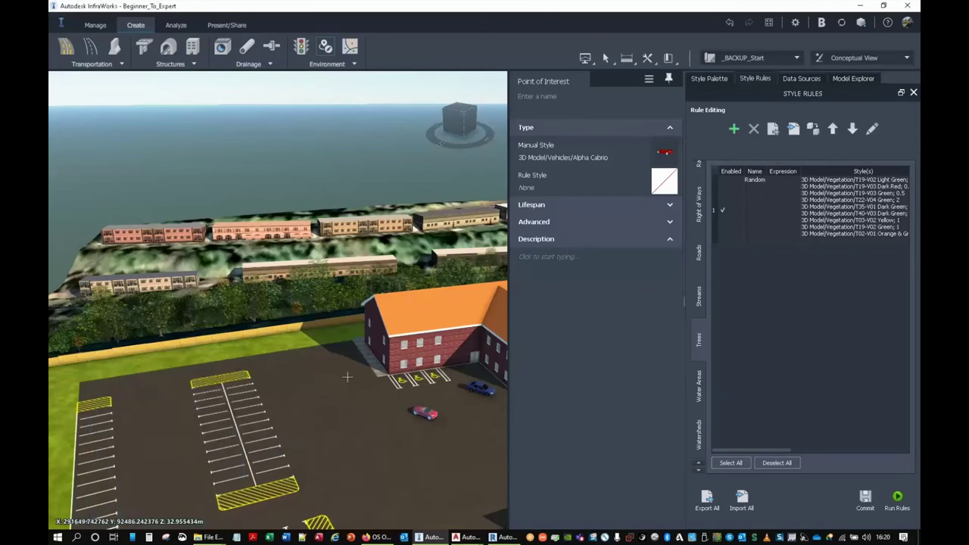
- Search the draw styles for people and place a Standing Man - Casual figure near the building entrance
{"action": "left_click", "coordinate": [289, 349]}
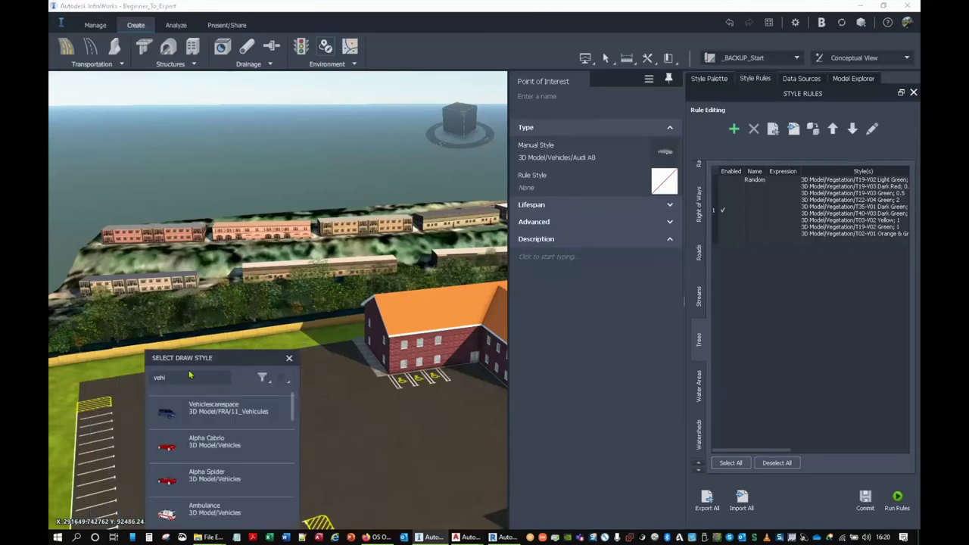
{"action": "type", "text": "peopl"}
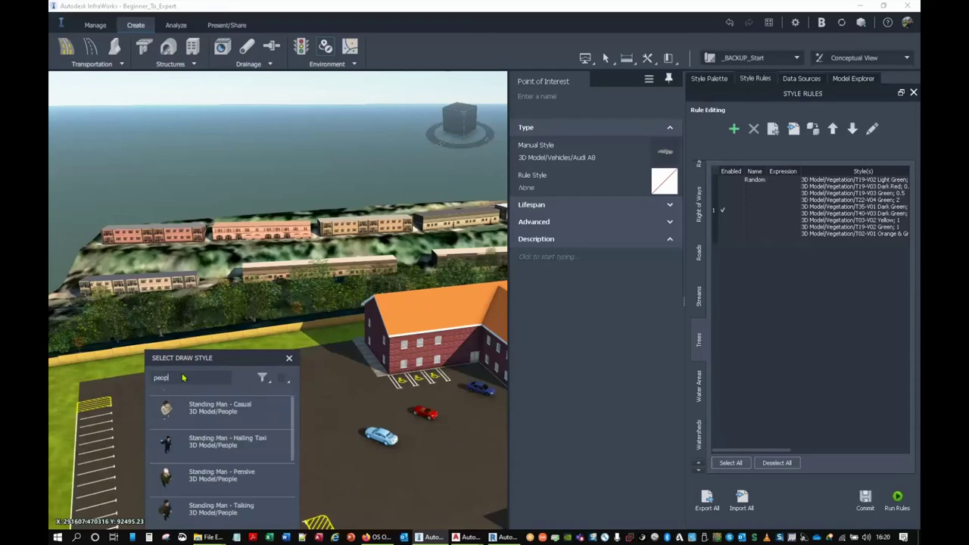
{"action": "left_click", "coordinate": [169, 421]}
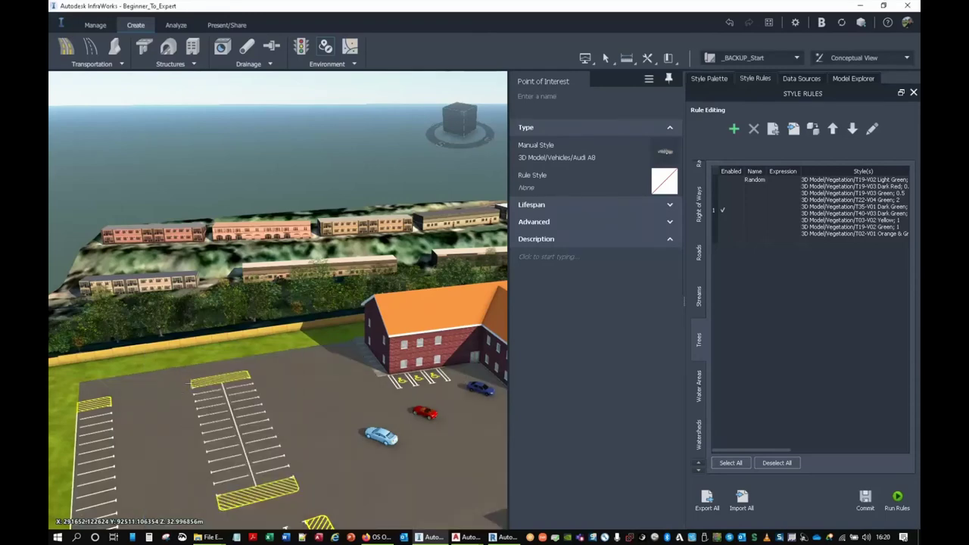
{"action": "left_click", "coordinate": [188, 385]}
- Place a Standing Man - Talking figure beside the disabled parking bays
{"action": "mouse_move", "coordinate": [121, 431]}
{"action": "left_mouse_down"}
{"action": "mouse_move", "coordinate": [141, 408]}
{"action": "mouse_move", "coordinate": [221, 122]}
{"action": "left_mouse_up"}
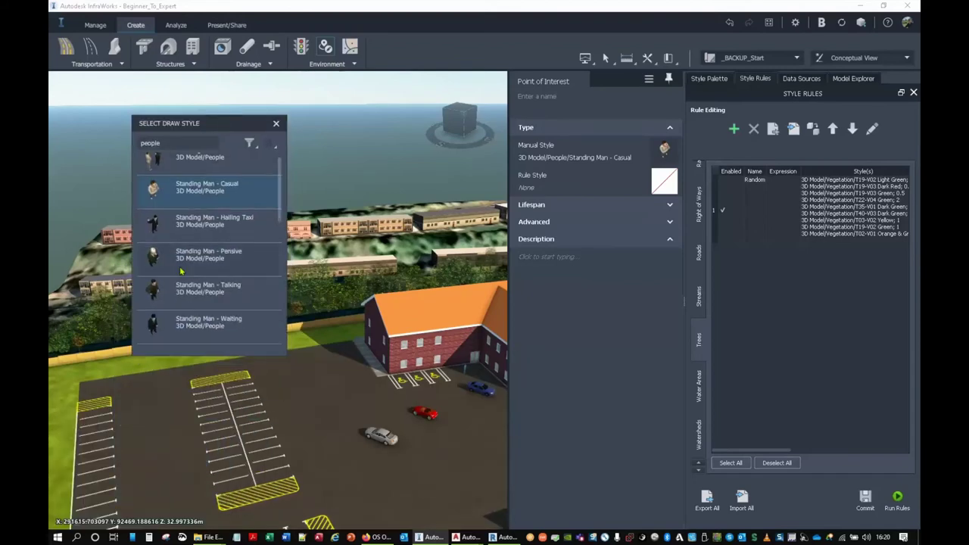
{"action": "left_click", "coordinate": [184, 296]}
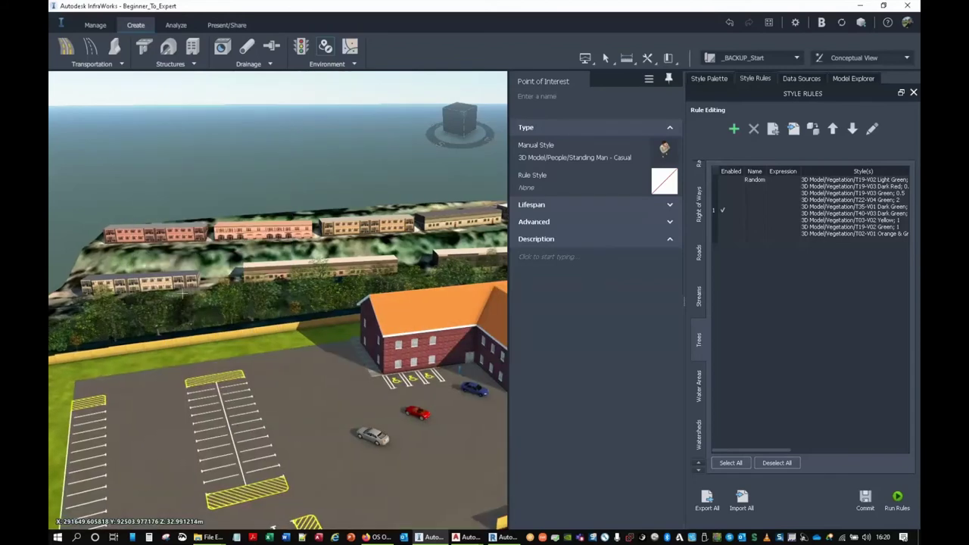
{"action": "left_click", "coordinate": [182, 296]}
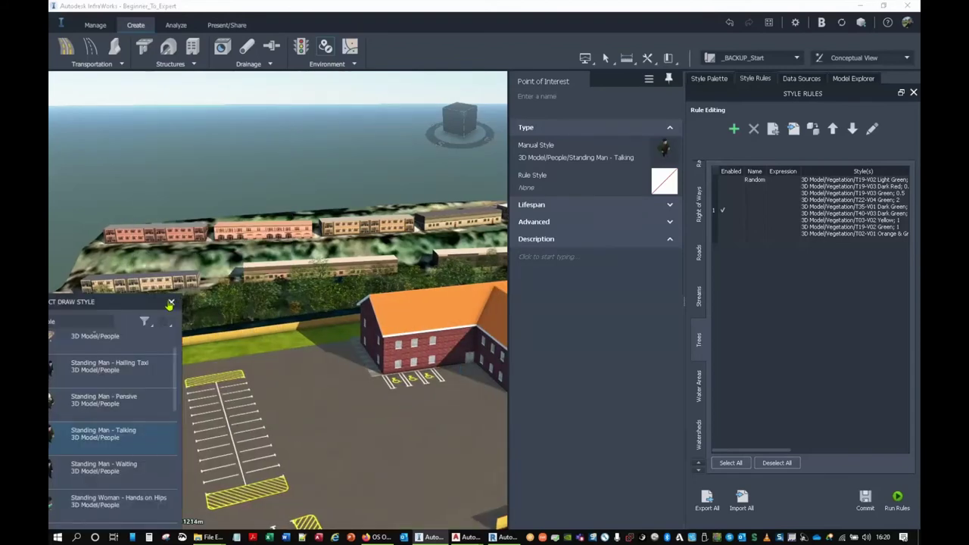
- Place a Standing Woman - Sheilding Eyes figure between the disabled bays and the entrance, and finish placing points of interest
{"action": "scroll", "coordinate": [182, 299], "scroll_direction": "down", "scroll_amount": 3}
{"action": "scroll", "coordinate": [181, 299], "scroll_direction": "up", "scroll_amount": 3}
{"action": "left_click", "coordinate": [216, 257]}
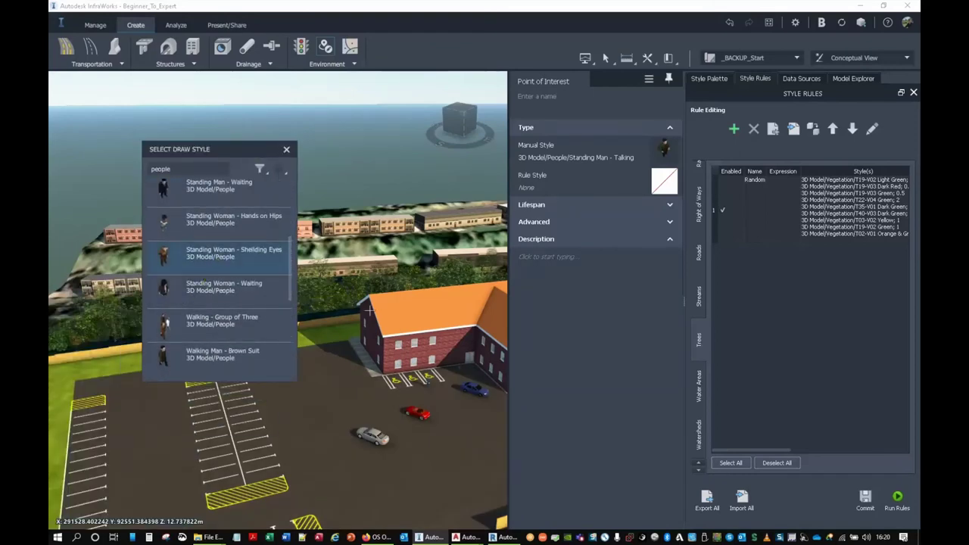
{"action": "double_click", "coordinate": [332, 348]}
{"action": "middle_click_drag", "start_coordinate": [474, 389], "coordinate": [363, 324]}
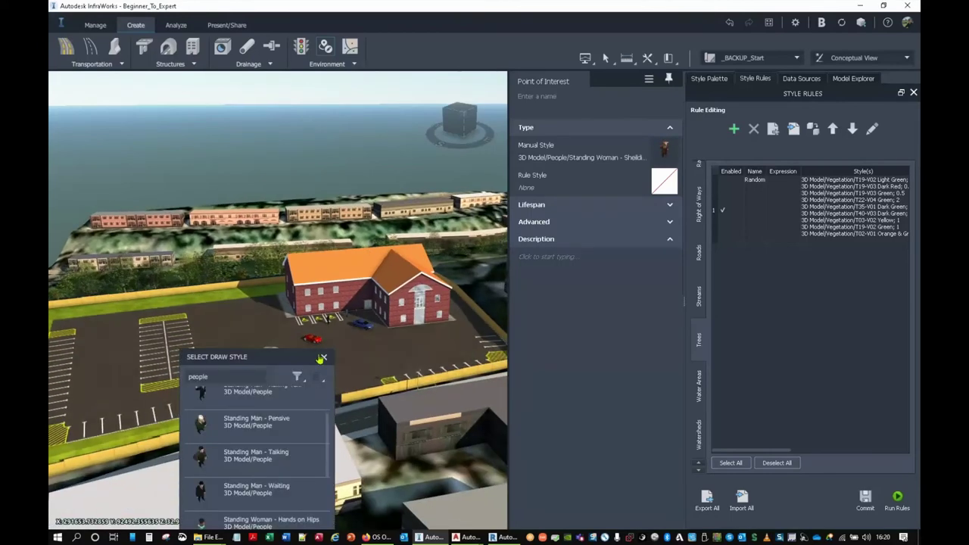
{"action": "left_click", "coordinate": [321, 357]}
{"action": "scroll", "coordinate": [348, 312], "scroll_direction": "up", "scroll_amount": 4}
{"action": "double_click", "coordinate": [348, 318]}
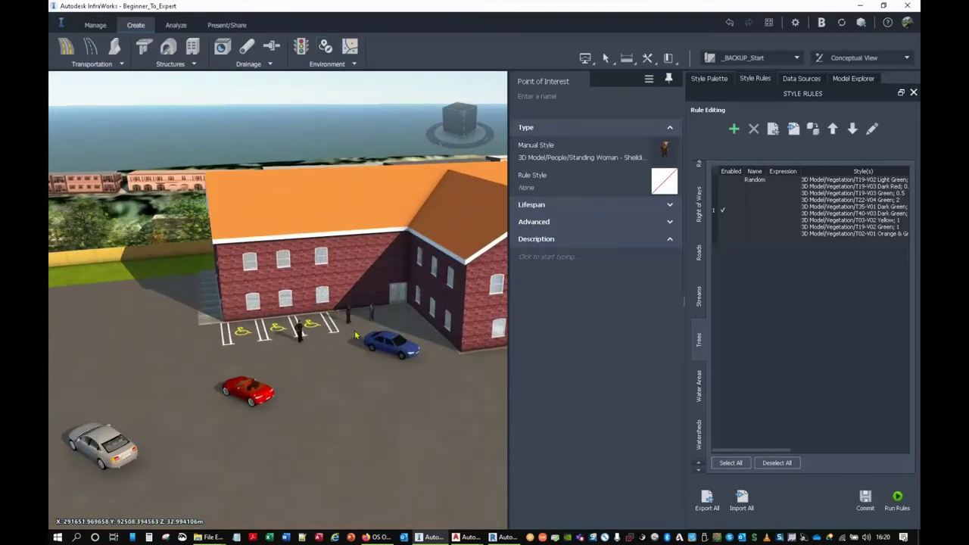
{"action": "key", "text": "Escape"}
- Move the blue Vehiclescar02 car into a bay of the central parking row and rotate it to line up
{"action": "left_click", "coordinate": [385, 343]}
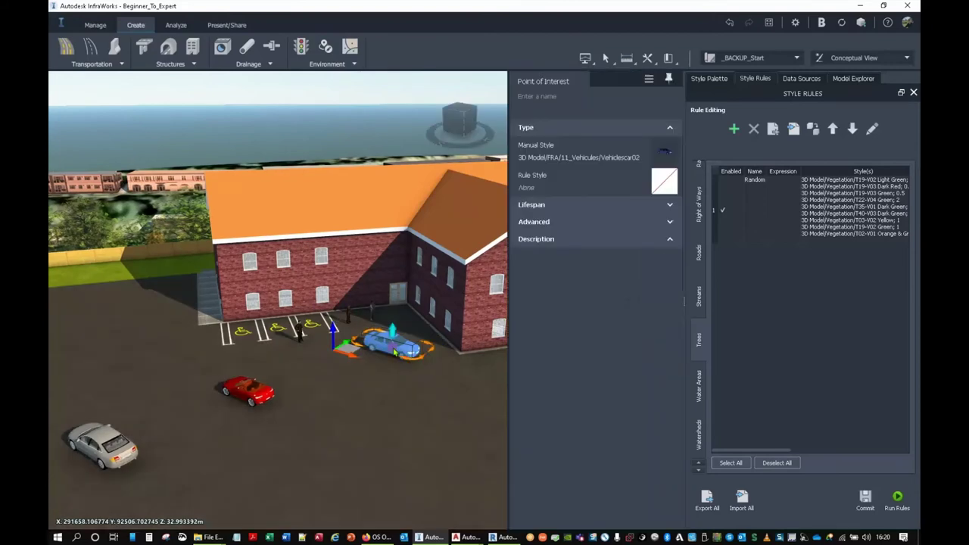
{"action": "left_click_drag", "start_coordinate": [346, 352], "coordinate": [117, 368]}
{"action": "middle_click_drag", "start_coordinate": [128, 371], "coordinate": [396, 372]}
{"action": "left_click_drag", "start_coordinate": [381, 369], "coordinate": [107, 417]}
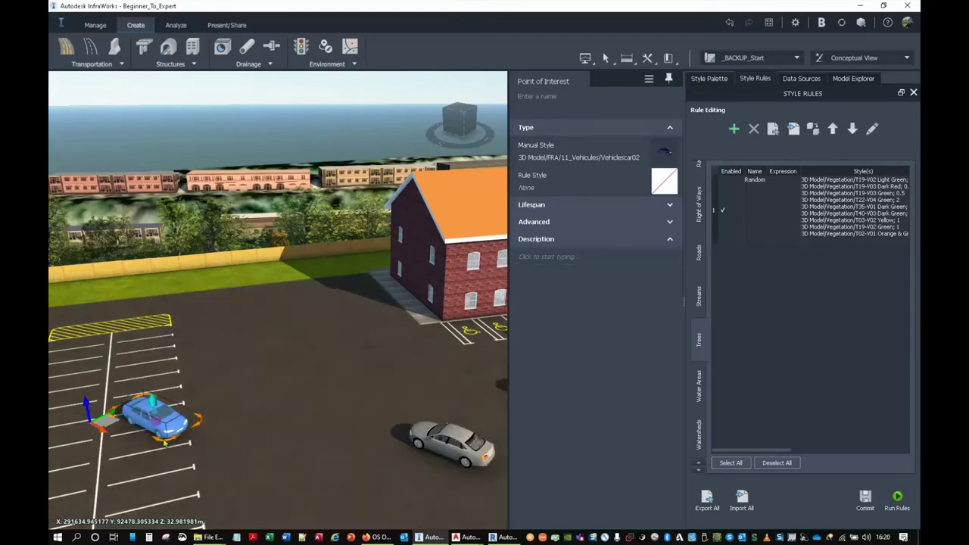
{"action": "scroll", "coordinate": [166, 449], "scroll_direction": "up", "scroll_amount": 3}
{"action": "left_click_drag", "start_coordinate": [231, 460], "coordinate": [283, 445]}
{"action": "left_click_drag", "start_coordinate": [131, 460], "coordinate": [117, 457]}
- Move the red Alpha Cabrio into the outermost disabled bay beside the building and align it with the bay
{"action": "middle_click_drag", "start_coordinate": [380, 447], "coordinate": [209, 367]}
{"action": "left_click", "coordinate": [400, 326]}
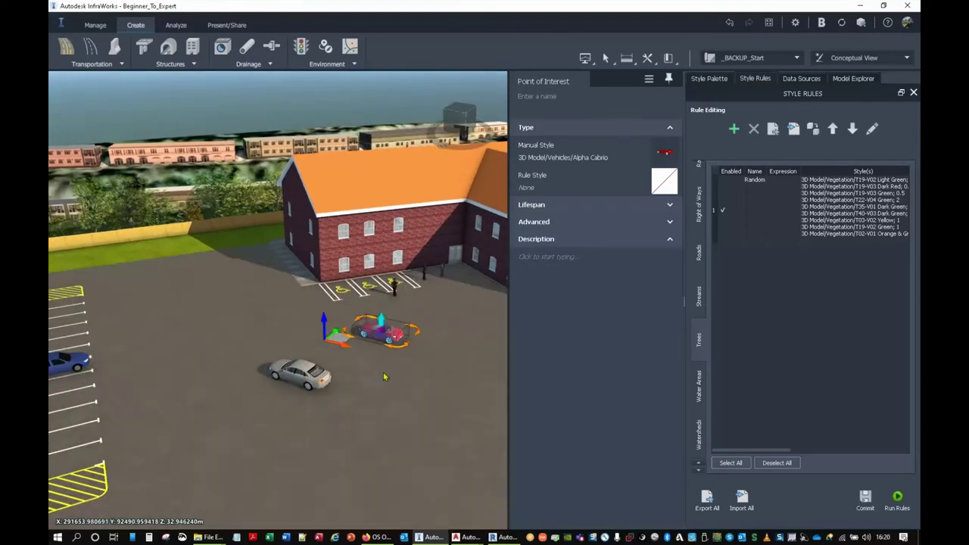
{"action": "middle_click_drag", "start_coordinate": [381, 372], "coordinate": [385, 493]}
{"action": "left_click_drag", "start_coordinate": [339, 406], "coordinate": [306, 355]}
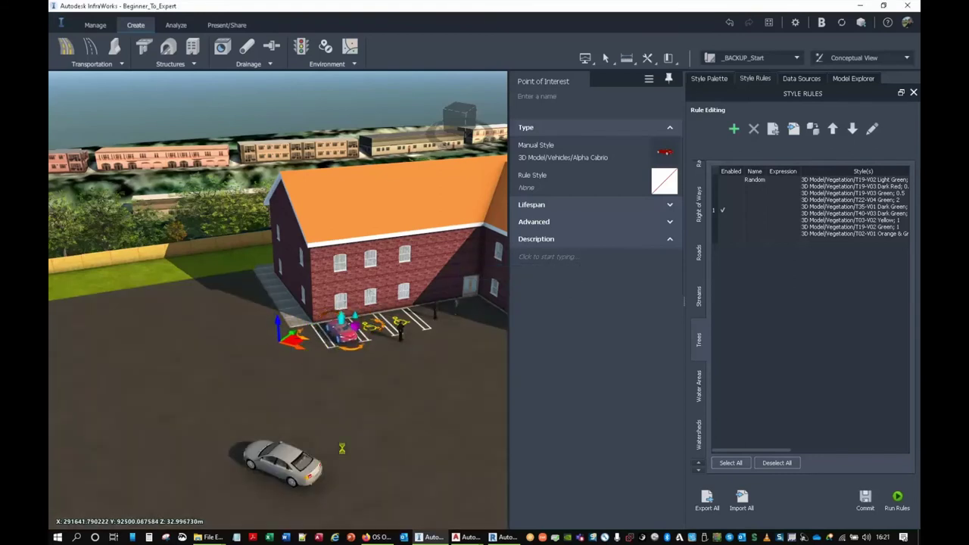
{"action": "left_click", "coordinate": [405, 367]}
- Move the standing woman next to the casual man near the building entrance
{"action": "scroll", "coordinate": [430, 345], "scroll_direction": "up", "scroll_amount": 2}
{"action": "scroll", "coordinate": [430, 343], "scroll_direction": "up", "scroll_amount": 3}
{"action": "key", "text": "Escape"}
{"action": "scroll", "coordinate": [438, 341], "scroll_direction": "up", "scroll_amount": 3}
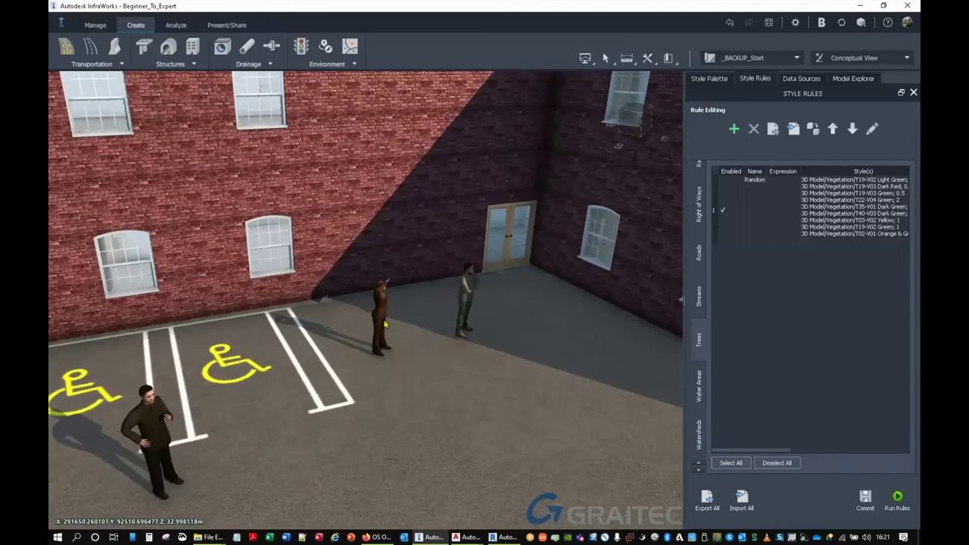
{"action": "left_click", "coordinate": [378, 318]}
{"action": "left_click_drag", "start_coordinate": [352, 354], "coordinate": [365, 308]}
- Rotate the casual standing man so that he faces the woman beside him
{"action": "left_click", "coordinate": [468, 300]}
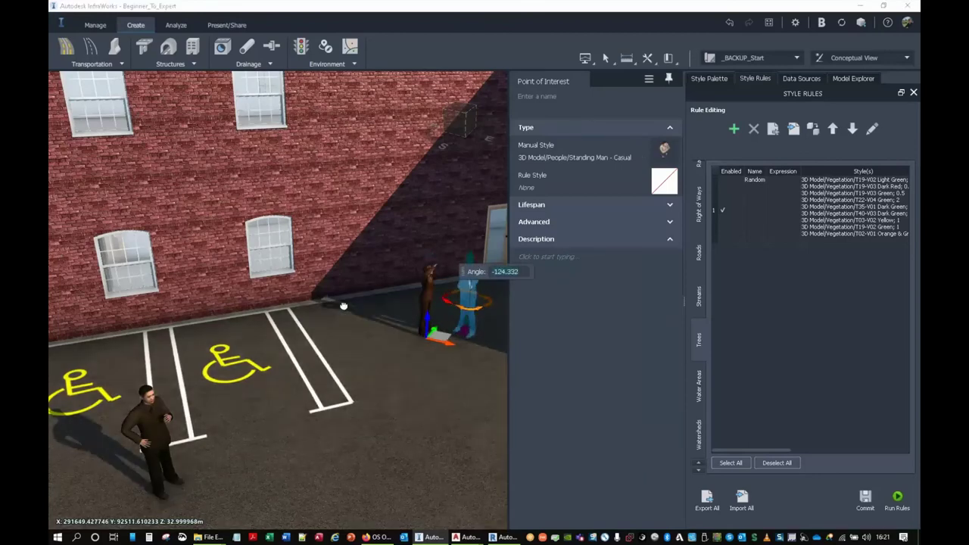
{"action": "scroll", "coordinate": [456, 309], "scroll_direction": "up", "scroll_amount": 4}
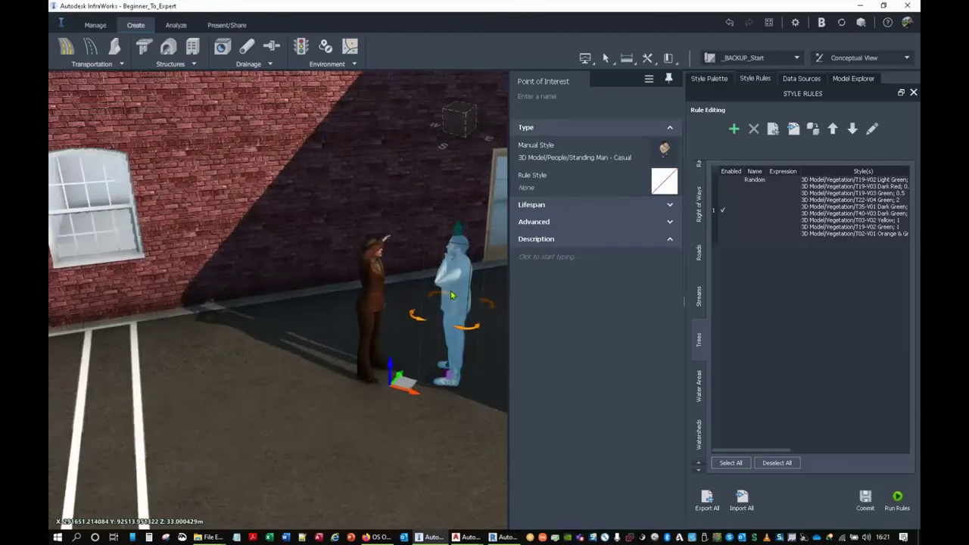
{"action": "key", "text": "Escape"}
{"action": "left_click_drag", "start_coordinate": [353, 418], "coordinate": [311, 438]}
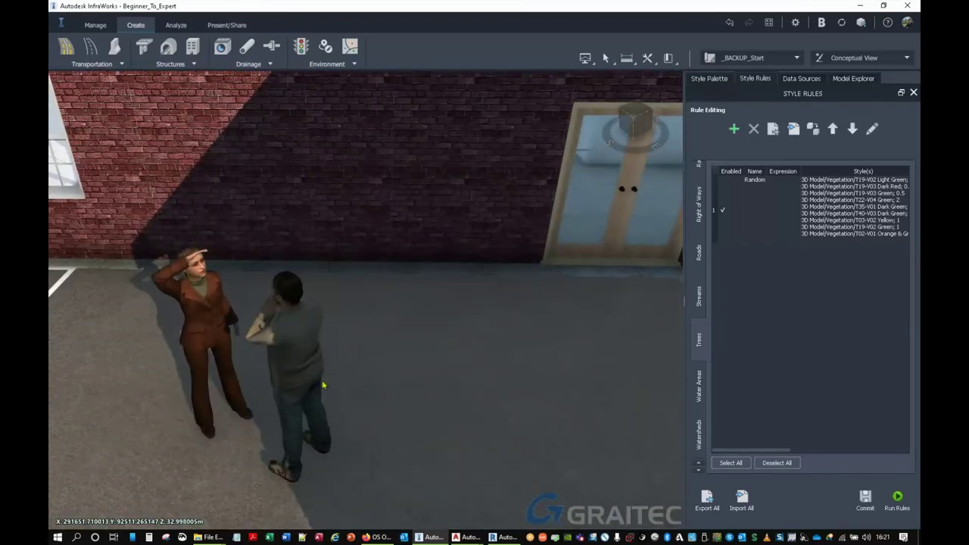
- Examine the whole site and the _FinishedProposal model, covering the car park, road crossing and building frontage
{"action": "scroll", "coordinate": [328, 348], "scroll_direction": "down", "scroll_amount": 4}
{"action": "scroll", "coordinate": [328, 348], "scroll_direction": "down", "scroll_amount": 10}
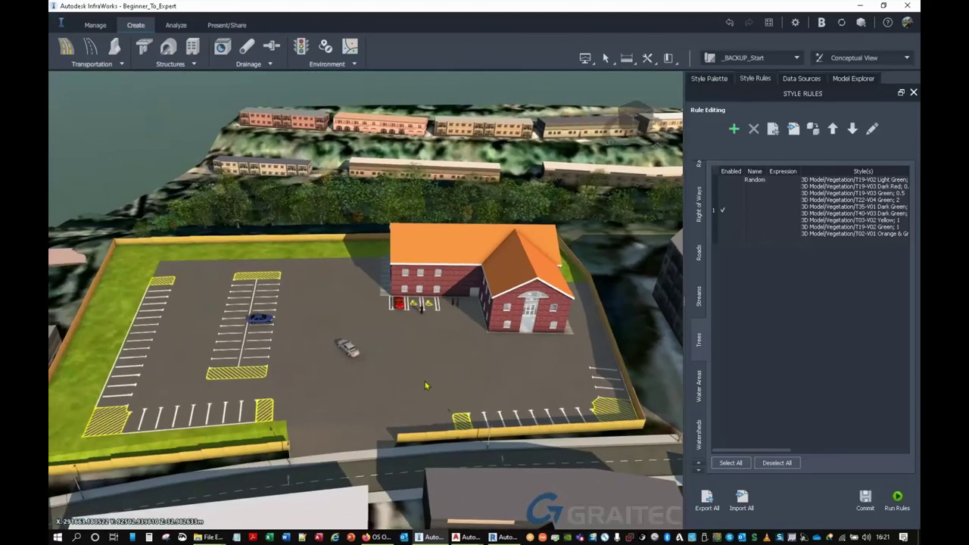
{"action": "middle_click_drag", "start_coordinate": [425, 386], "coordinate": [473, 389], "text": "shift"}
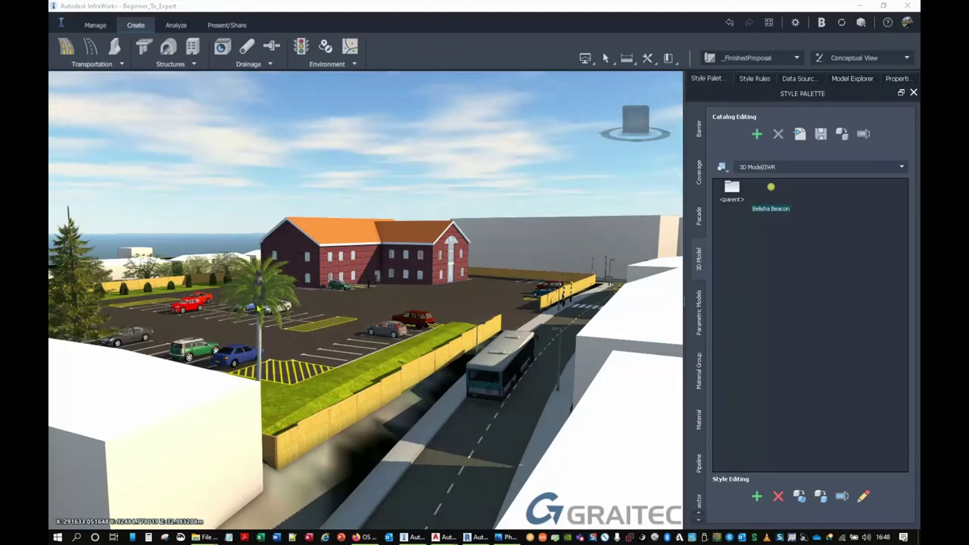
{"action": "middle_click_drag", "start_coordinate": [482, 376], "coordinate": [658, 515]}
{"action": "middle_click_drag", "start_coordinate": [658, 372], "coordinate": [538, 444]}
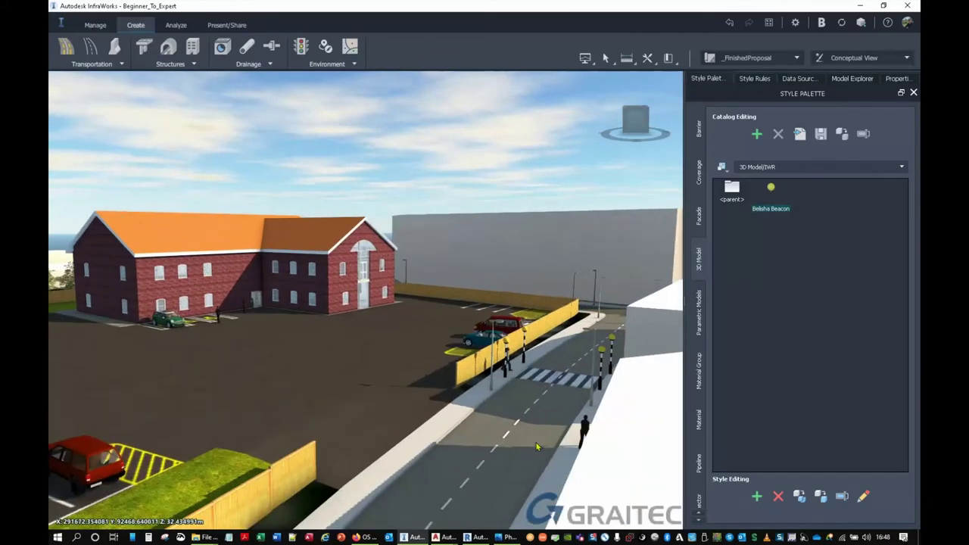
{"action": "scroll", "coordinate": [539, 409], "scroll_direction": "up", "scroll_amount": 5}
{"action": "left_click_drag", "start_coordinate": [480, 411], "coordinate": [488, 408]}
{"action": "middle_click_drag", "start_coordinate": [393, 408], "coordinate": [621, 401]}
{"action": "middle_click_drag", "start_coordinate": [357, 398], "coordinate": [455, 389]}
{"action": "middle_click_drag", "start_coordinate": [363, 341], "coordinate": [414, 323]}
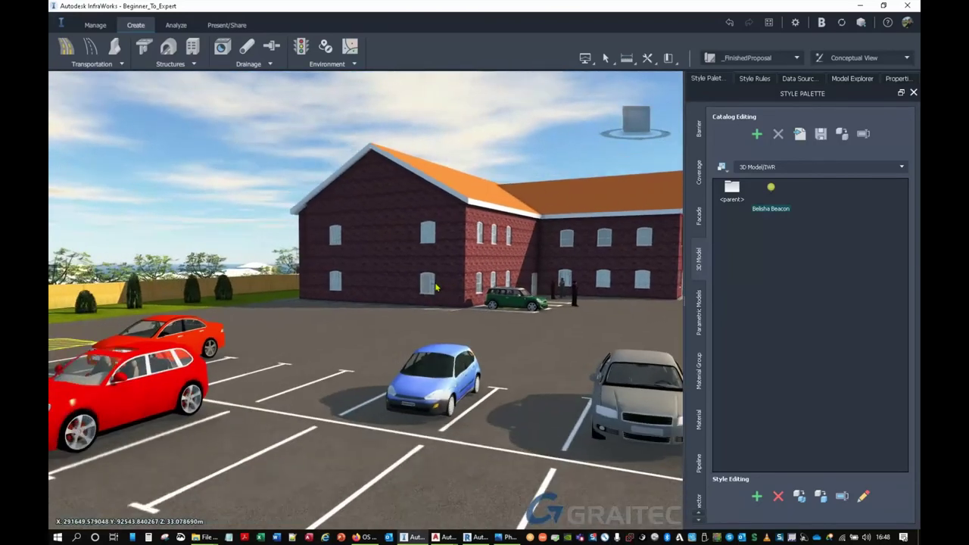
{"action": "scroll", "coordinate": [458, 371], "scroll_direction": "up", "scroll_amount": 5}
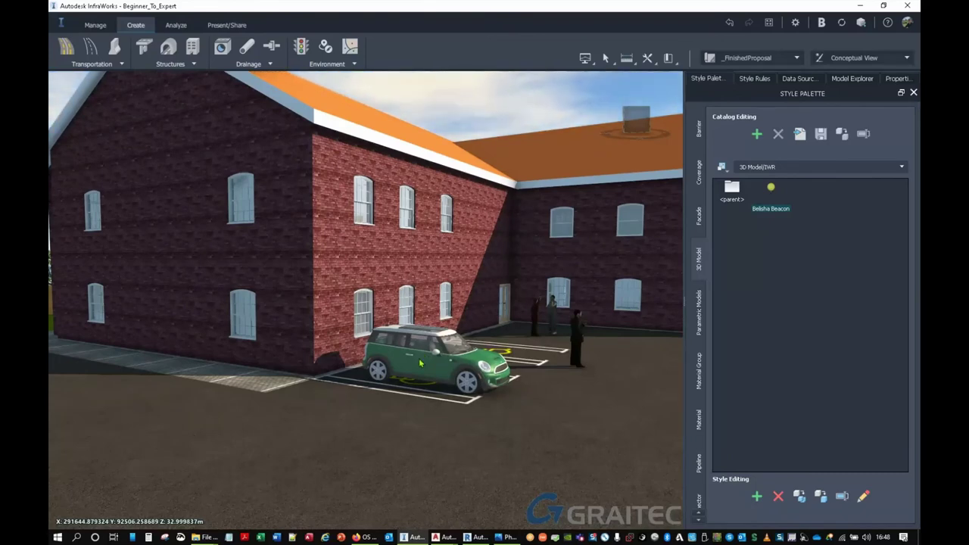
{"action": "scroll", "coordinate": [420, 363], "scroll_direction": "down", "scroll_amount": 6}
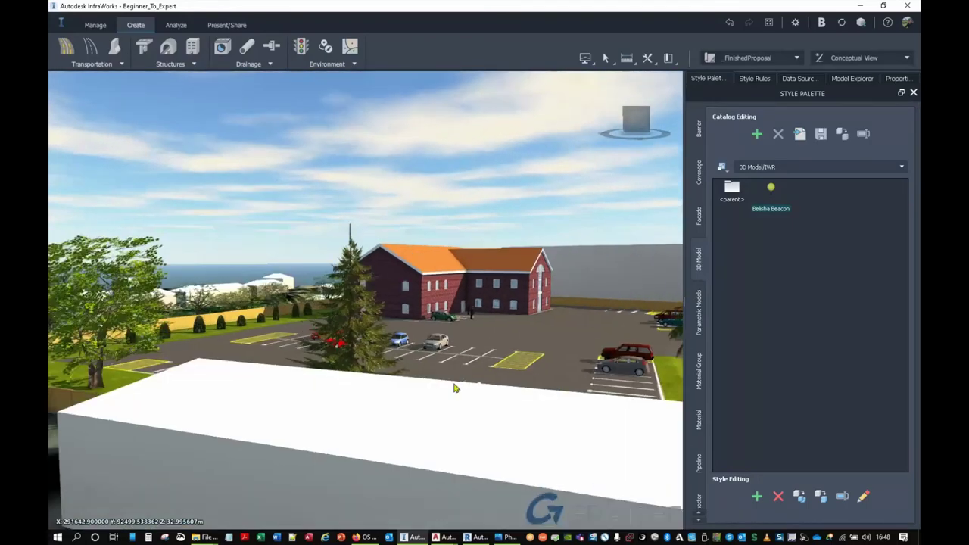
- Bookmark the view along the curved road towards the back of the brick building as Rear
{"action": "left_click_drag", "start_coordinate": [456, 387], "coordinate": [507, 360]}
{"action": "middle_click_drag", "start_coordinate": [505, 360], "coordinate": [562, 310]}
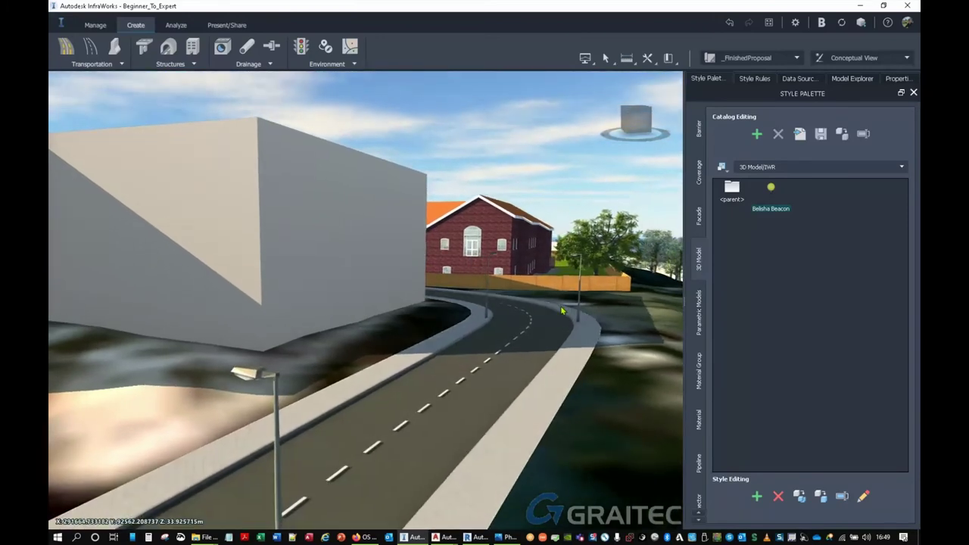
{"action": "right_click", "coordinate": [562, 310]}
{"action": "left_click", "coordinate": [676, 62]}
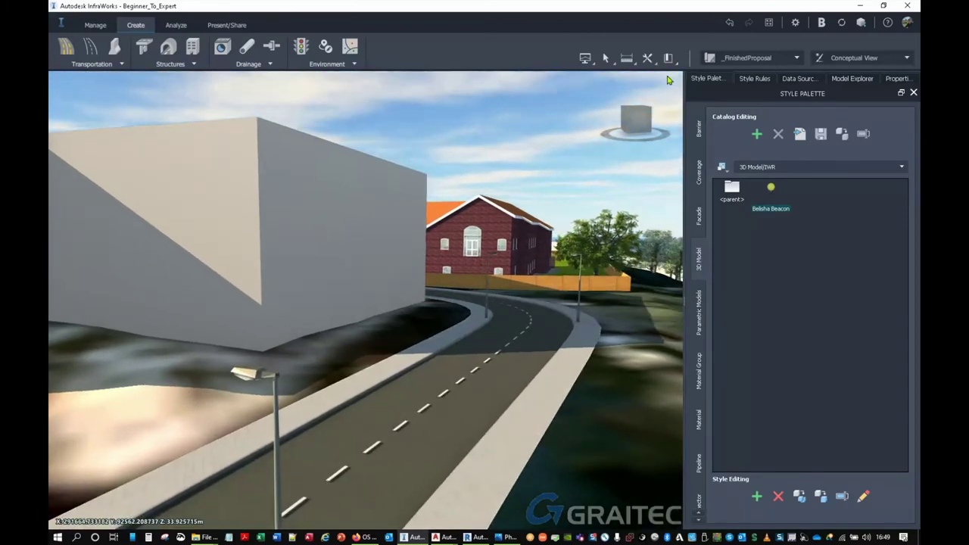
{"action": "left_click", "coordinate": [671, 60]}
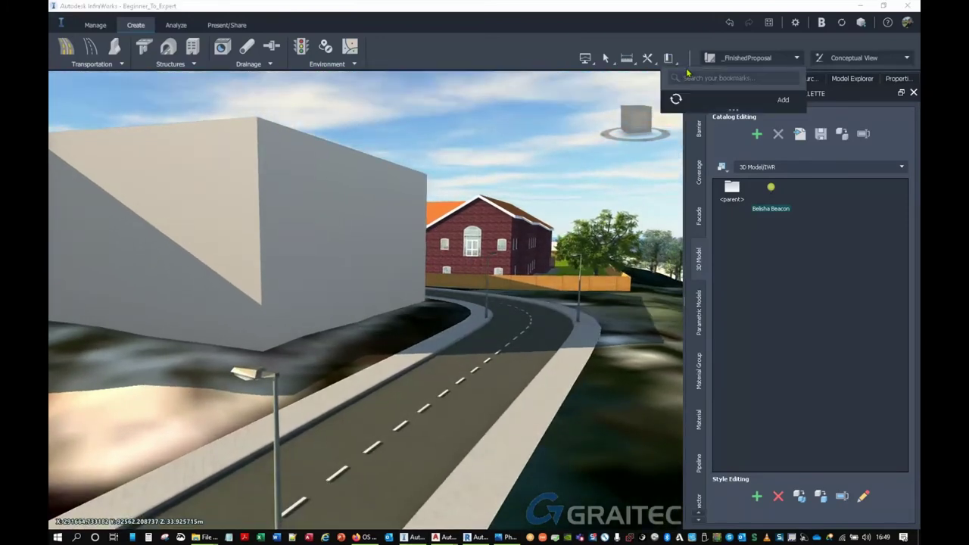
{"action": "left_click", "coordinate": [782, 100]}
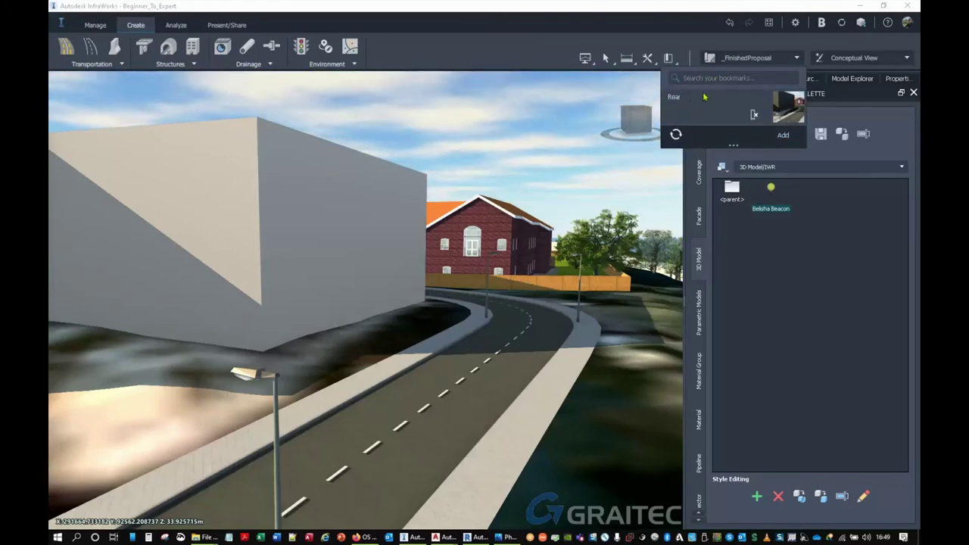
- Discard the extra Bookmark (2) and bookmark the overhead view of the whole fenced site as Top
{"action": "left_click", "coordinate": [783, 136]}
{"action": "left_click_drag", "start_coordinate": [455, 239], "coordinate": [677, 322]}
{"action": "middle_click_drag", "start_coordinate": [250, 189], "coordinate": [449, 283]}
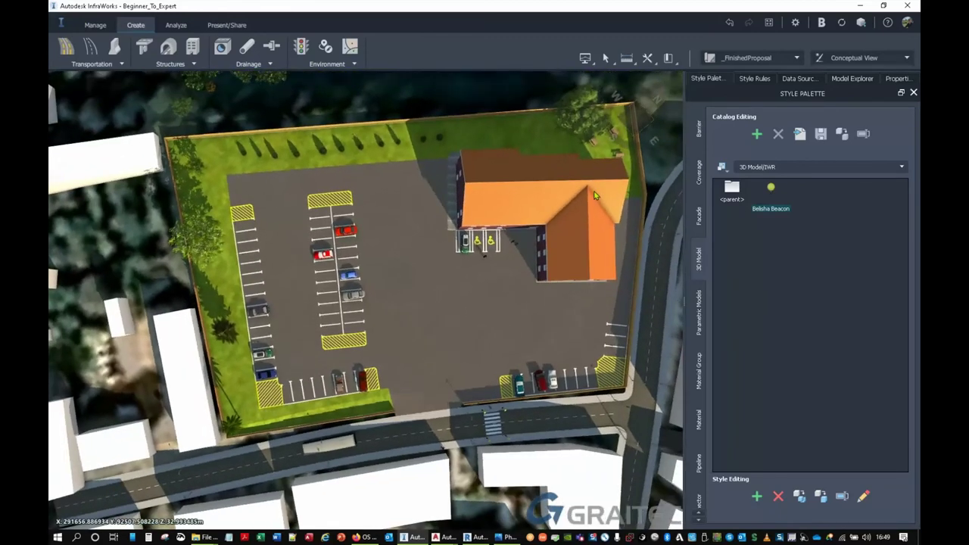
{"action": "left_click", "coordinate": [669, 62]}
{"action": "mouse_move", "coordinate": [701, 100]}
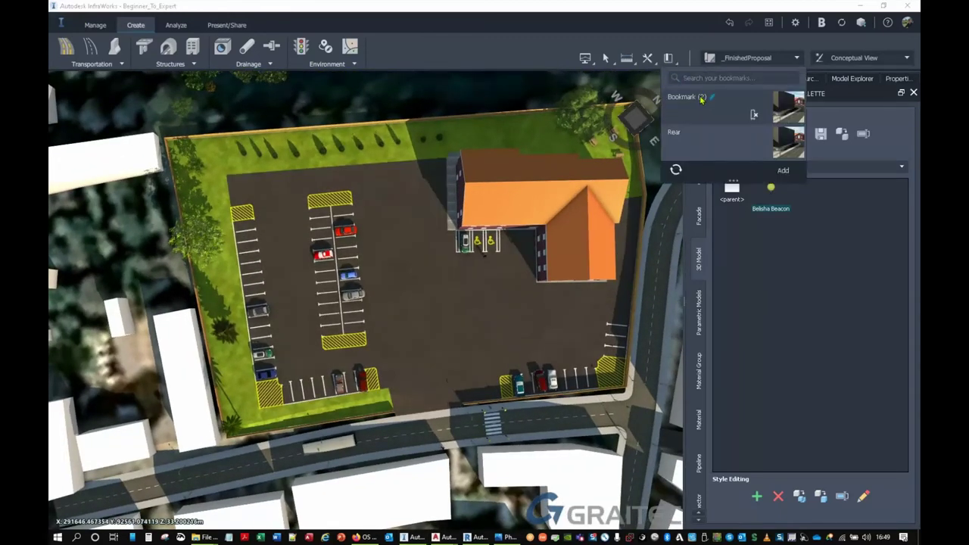
{"action": "left_click", "coordinate": [756, 114]}
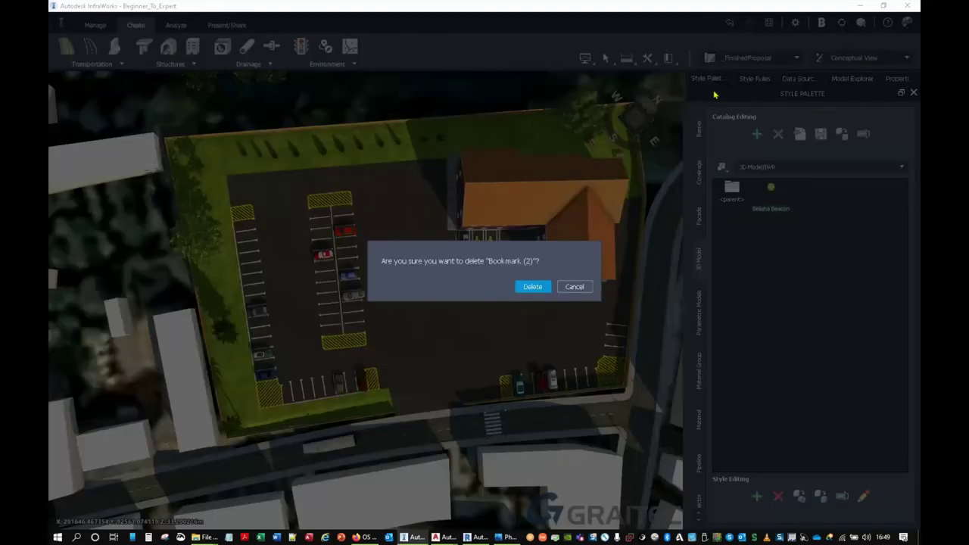
{"action": "left_click", "coordinate": [534, 286]}
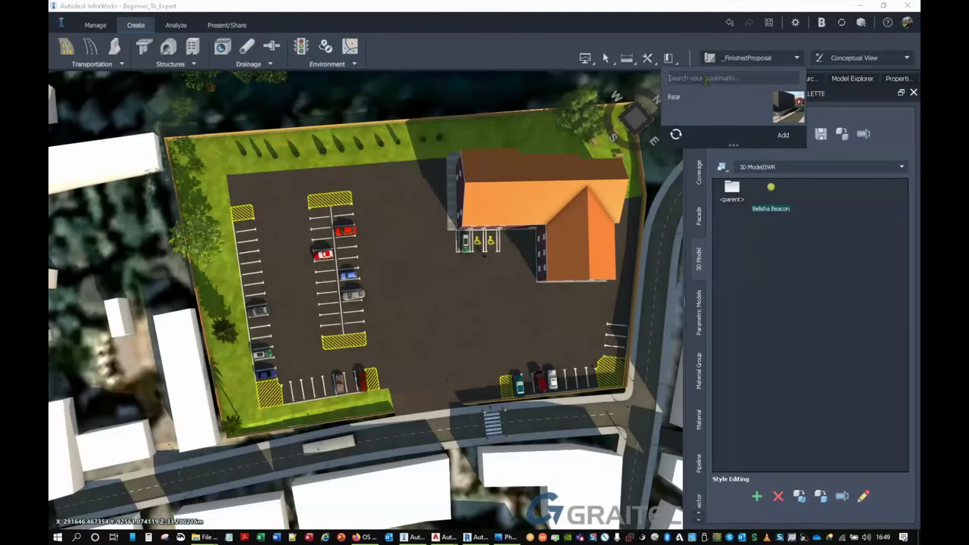
{"action": "type", "text": "p"}
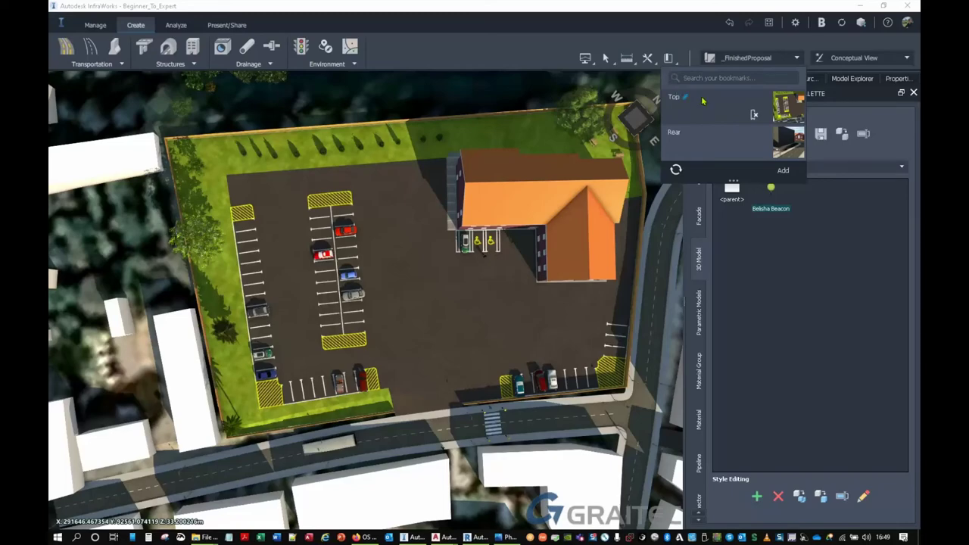
- Bookmark the elevated view over the bus, car park and brick building as Side
{"action": "left_click", "coordinate": [704, 134]}
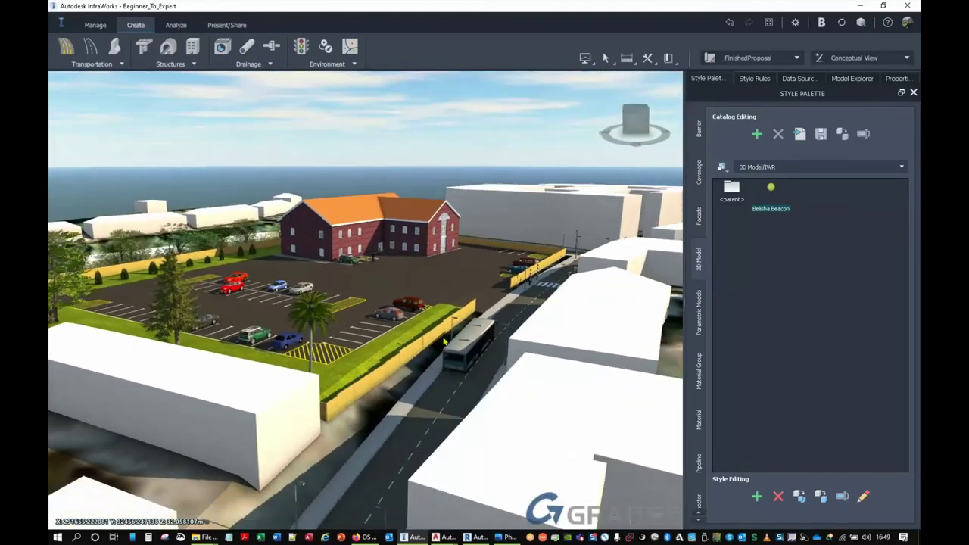
{"action": "left_click", "coordinate": [669, 60]}
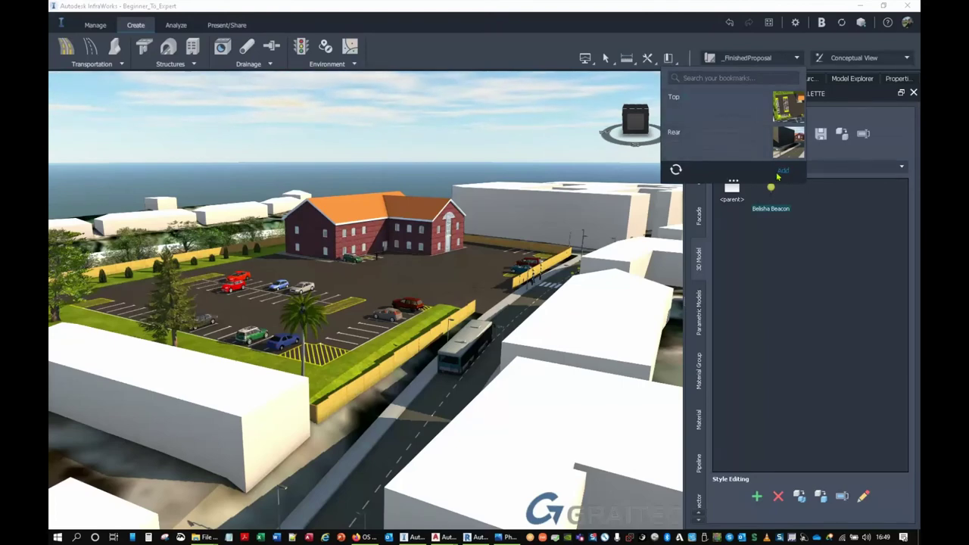
{"action": "left_click", "coordinate": [780, 172]}
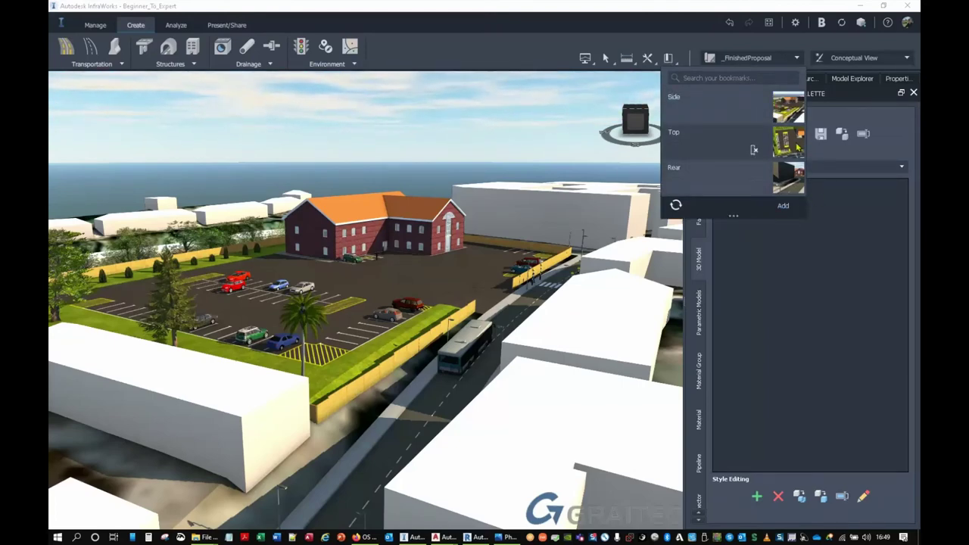
- Recall the Top, Rear and Side bookmarks in turn to check their saved views
{"action": "left_click", "coordinate": [754, 150]}
{"action": "left_click", "coordinate": [754, 185]}
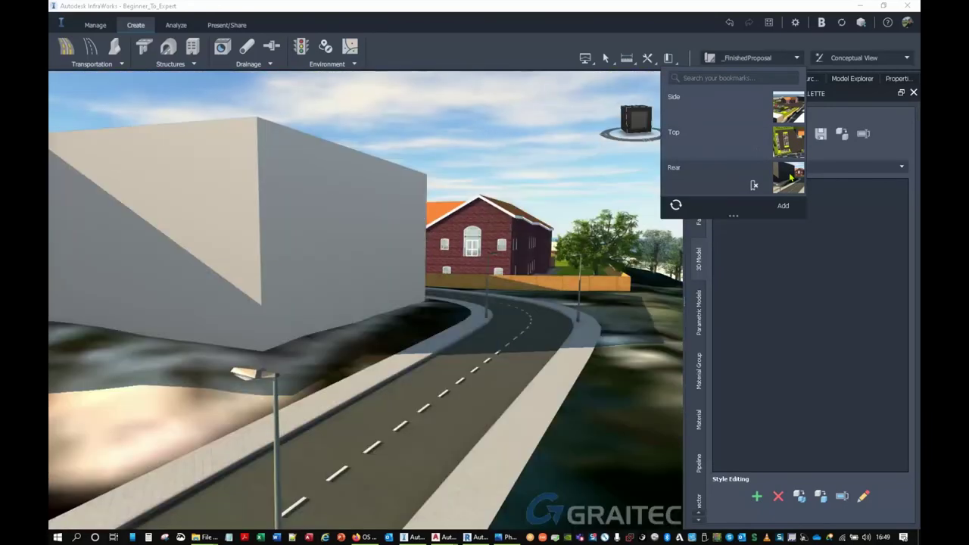
{"action": "left_click", "coordinate": [754, 149]}
{"action": "left_click", "coordinate": [754, 115]}
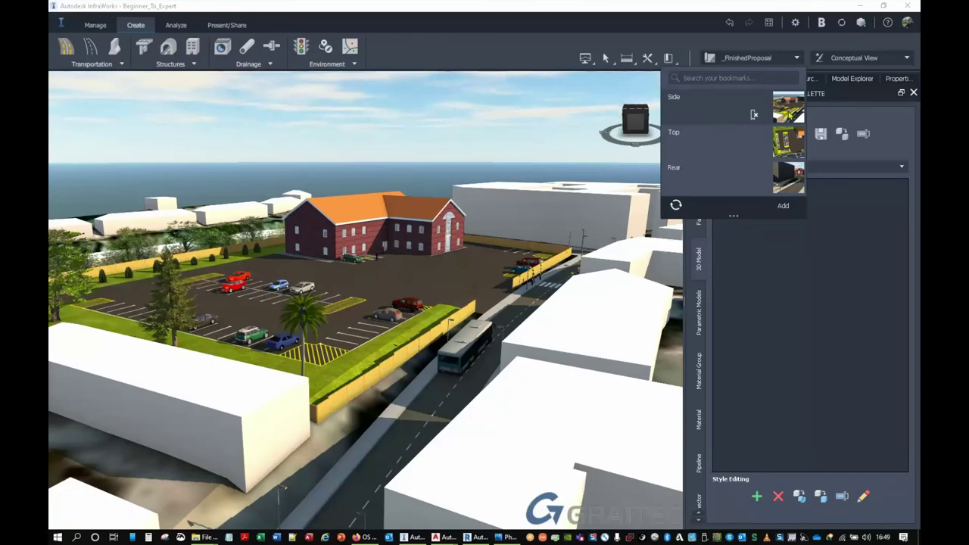
{"action": "left_click", "coordinate": [754, 178]}
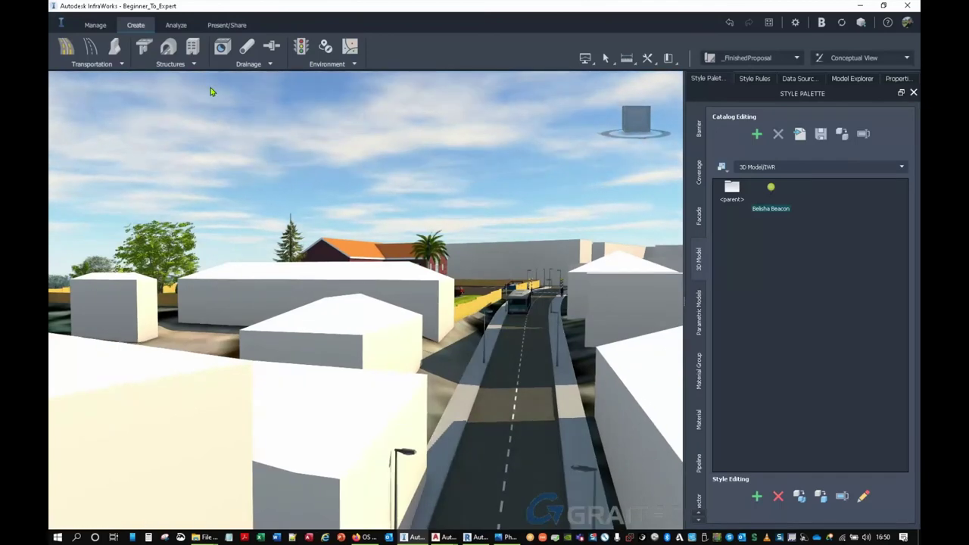
- Open the storyboard creator and delete the existing Site Presentation and Driveby storyboards
{"action": "left_click", "coordinate": [226, 25]}
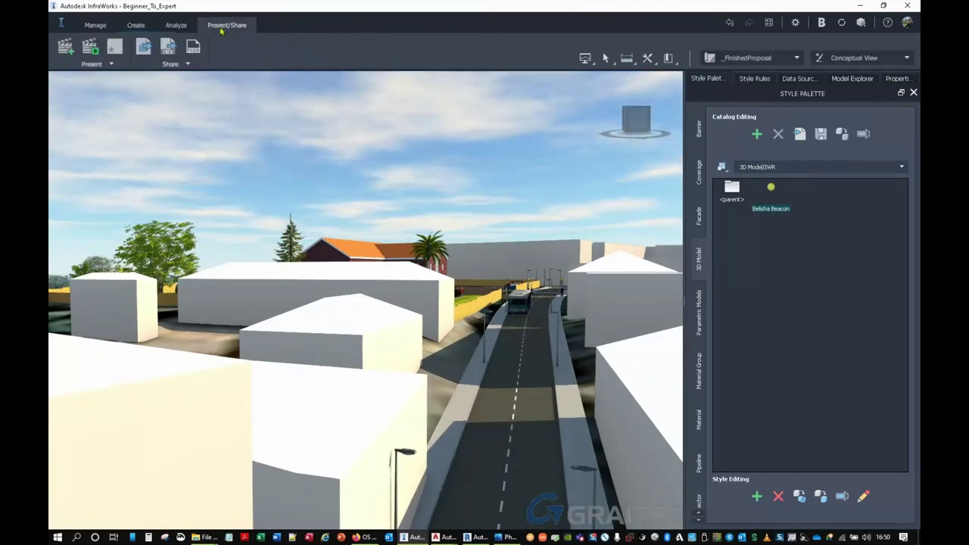
{"action": "left_click", "coordinate": [65, 48]}
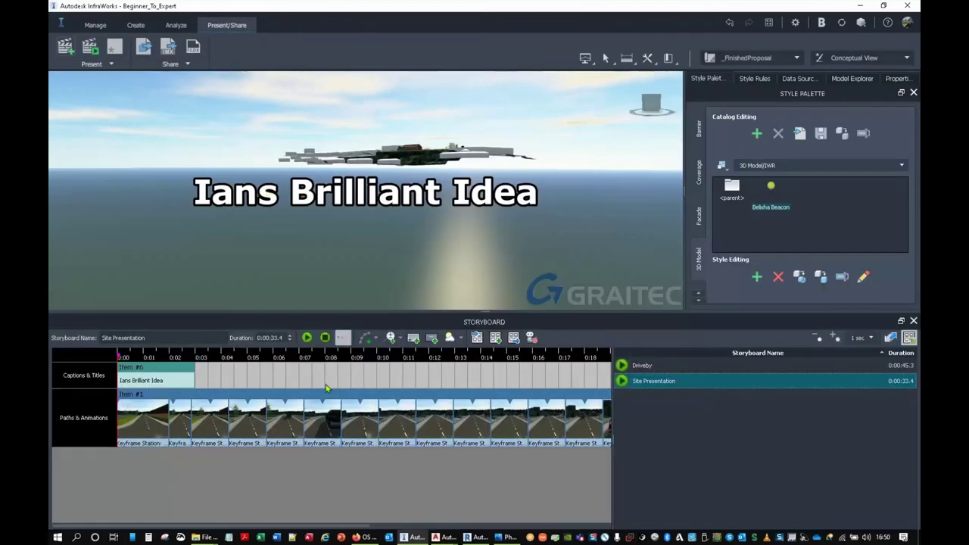
{"action": "right_click", "coordinate": [689, 388]}
{"action": "left_click", "coordinate": [708, 406]}
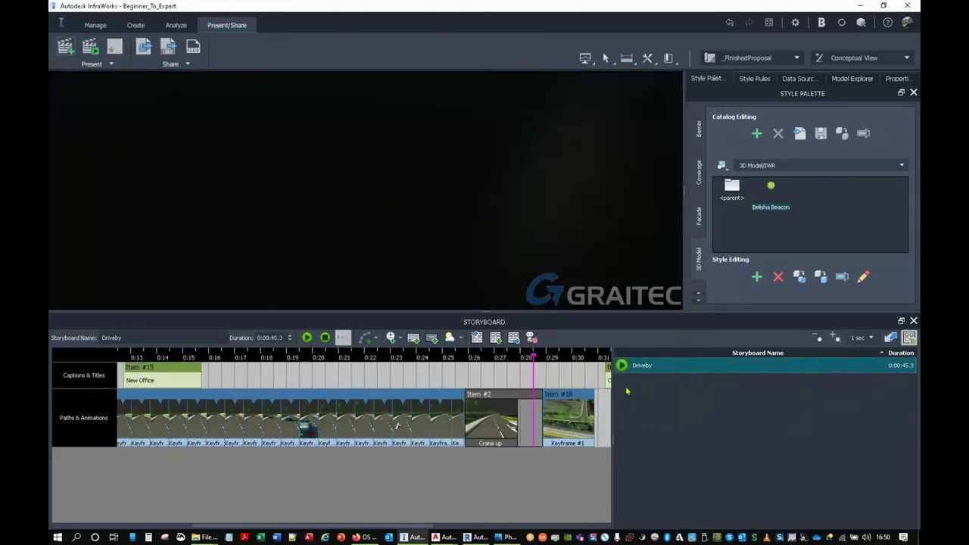
{"action": "right_click", "coordinate": [646, 374]}
{"action": "left_click", "coordinate": [674, 389]}
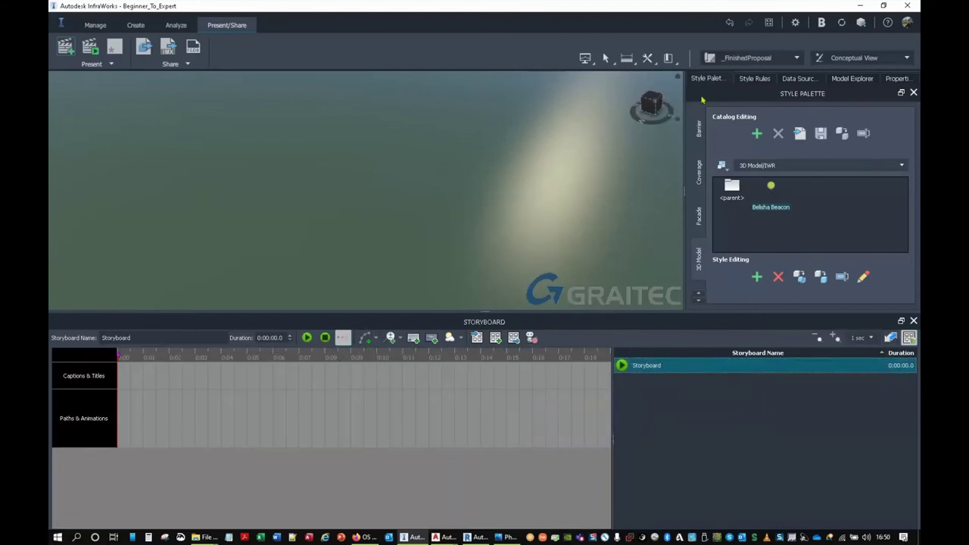
- Start a camera path animation with its first keyframe low above the road, looking towards the bus from the Side bookmark's end
{"action": "left_click", "coordinate": [669, 58]}
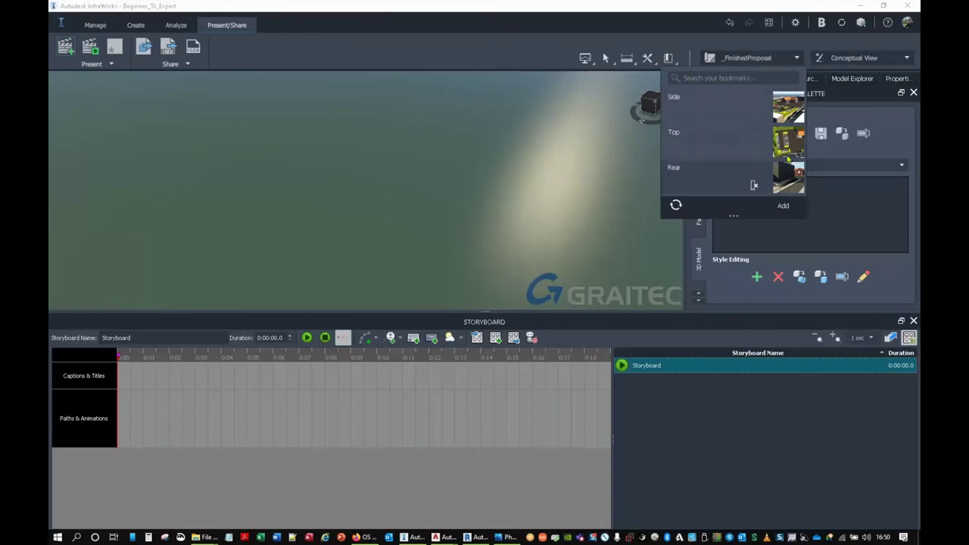
{"action": "left_click", "coordinate": [754, 114]}
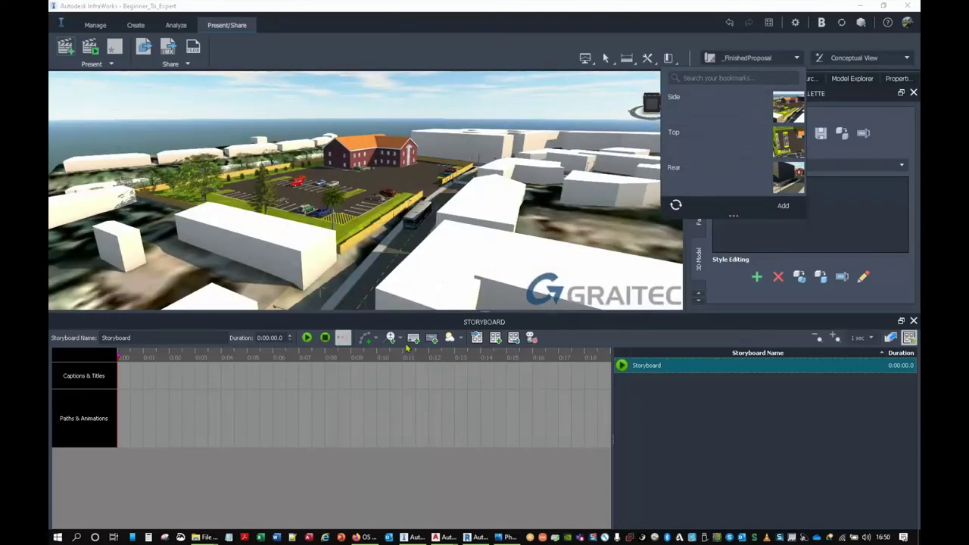
{"action": "left_click_drag", "start_coordinate": [413, 234], "coordinate": [427, 213]}
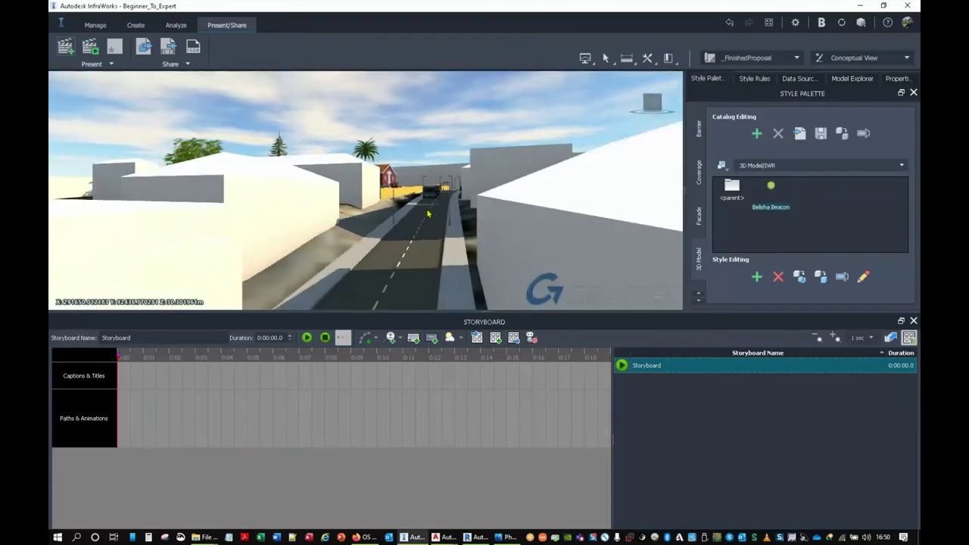
{"action": "scroll", "coordinate": [428, 212], "scroll_direction": "up", "scroll_amount": 3}
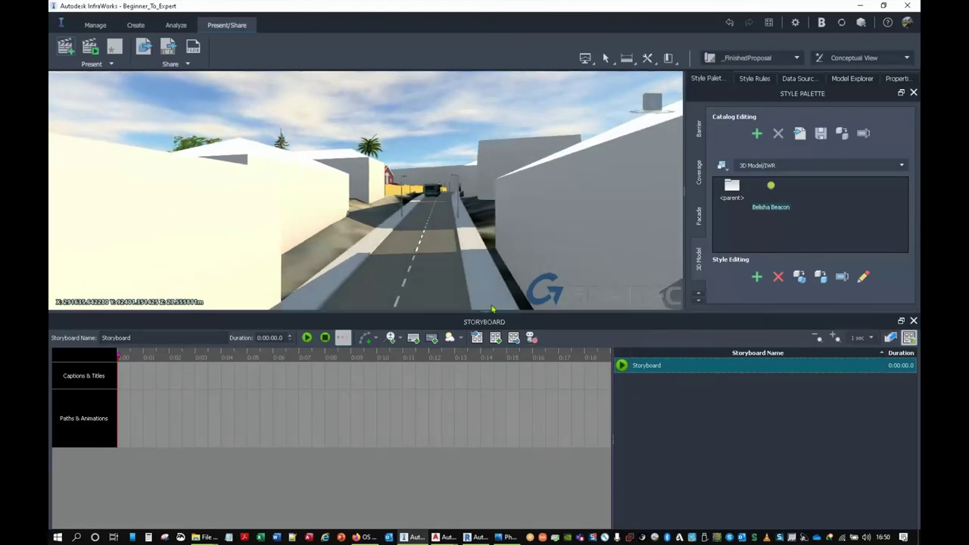
{"action": "left_click", "coordinate": [378, 340]}
{"action": "left_click", "coordinate": [383, 353]}
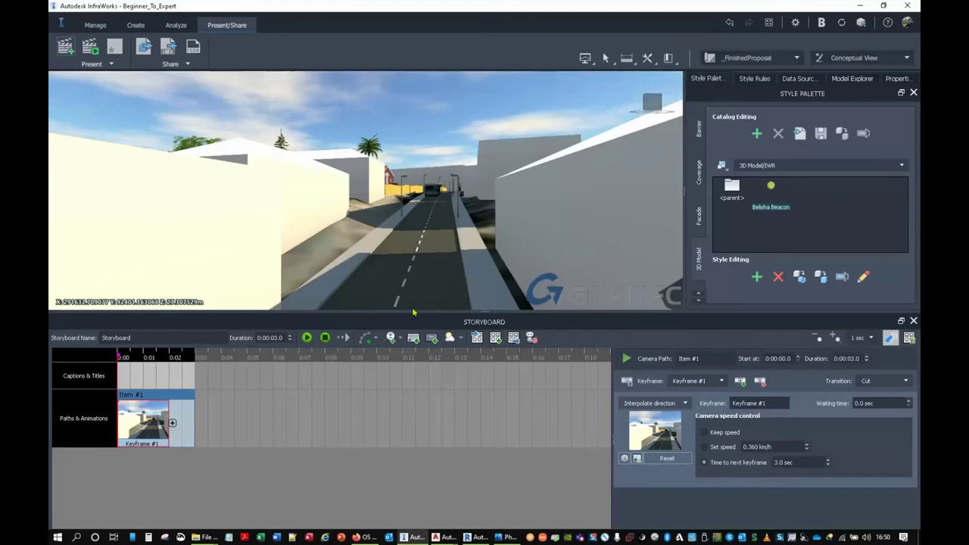
- Add two more camera path keyframes, one behind the bus beside the fence and one facing the building and zebra crossing
{"action": "middle_click_drag", "start_coordinate": [421, 208], "coordinate": [443, 128]}
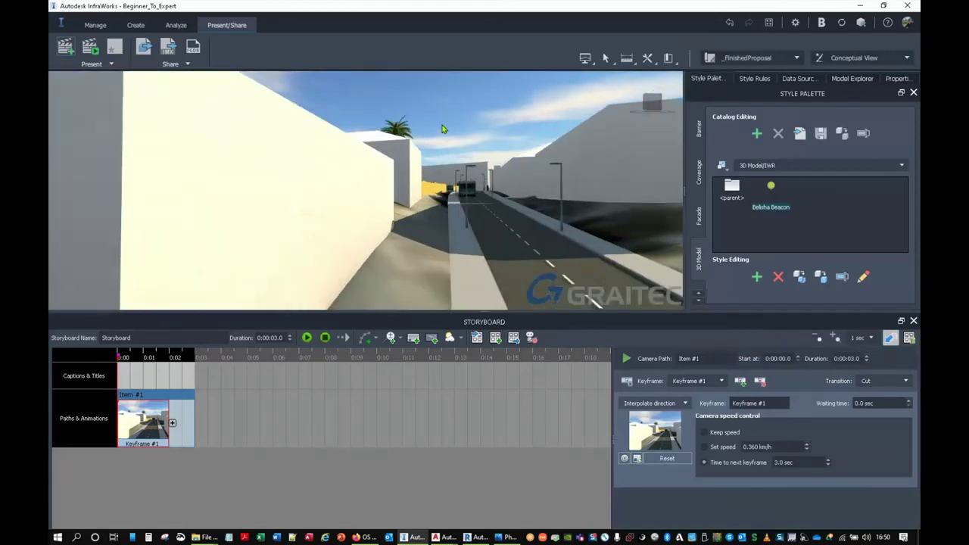
{"action": "scroll", "coordinate": [444, 129], "scroll_direction": "up", "scroll_amount": 2}
{"action": "scroll", "coordinate": [490, 212], "scroll_direction": "up", "scroll_amount": 3}
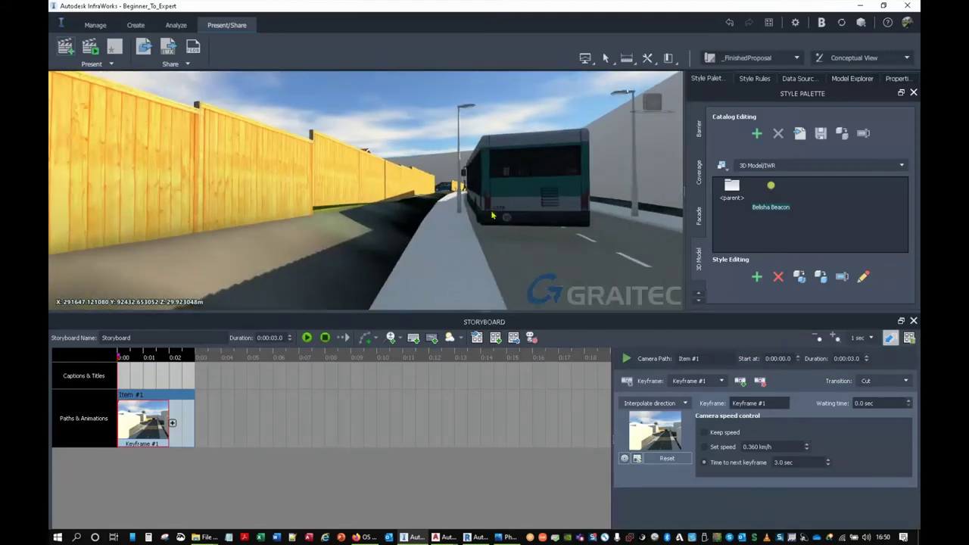
{"action": "scroll", "coordinate": [477, 217], "scroll_direction": "down", "scroll_amount": 3}
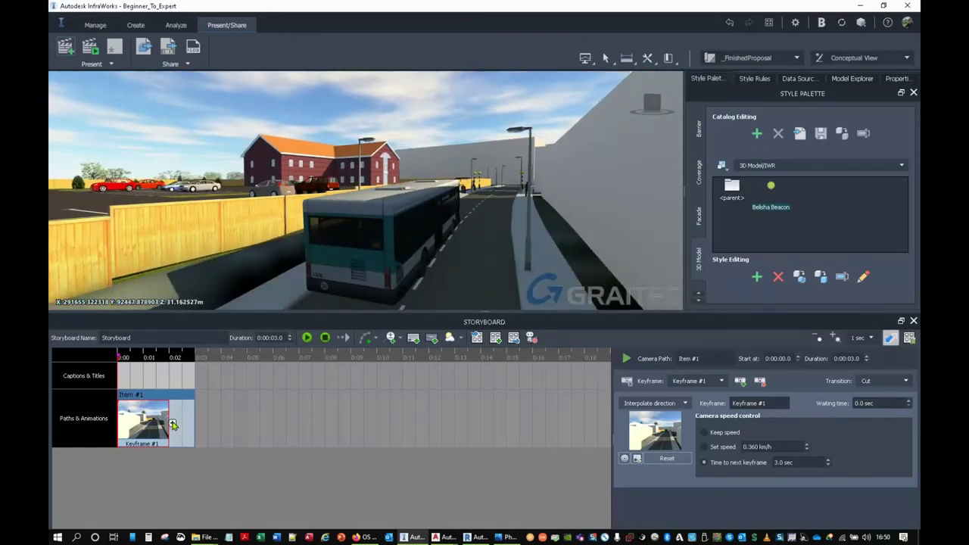
{"action": "left_click", "coordinate": [173, 425]}
{"action": "scroll", "coordinate": [475, 222], "scroll_direction": "up", "scroll_amount": 3}
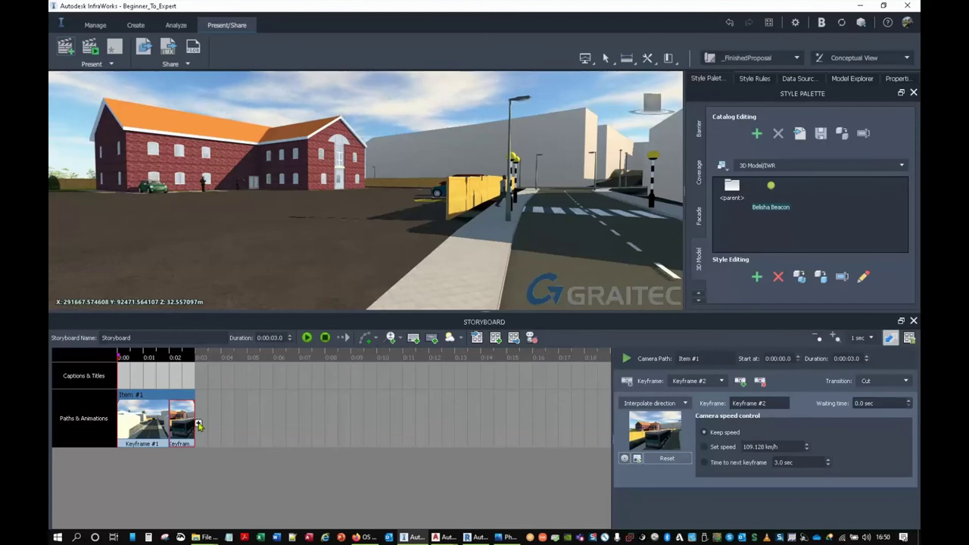
{"action": "left_click", "coordinate": [360, 385]}
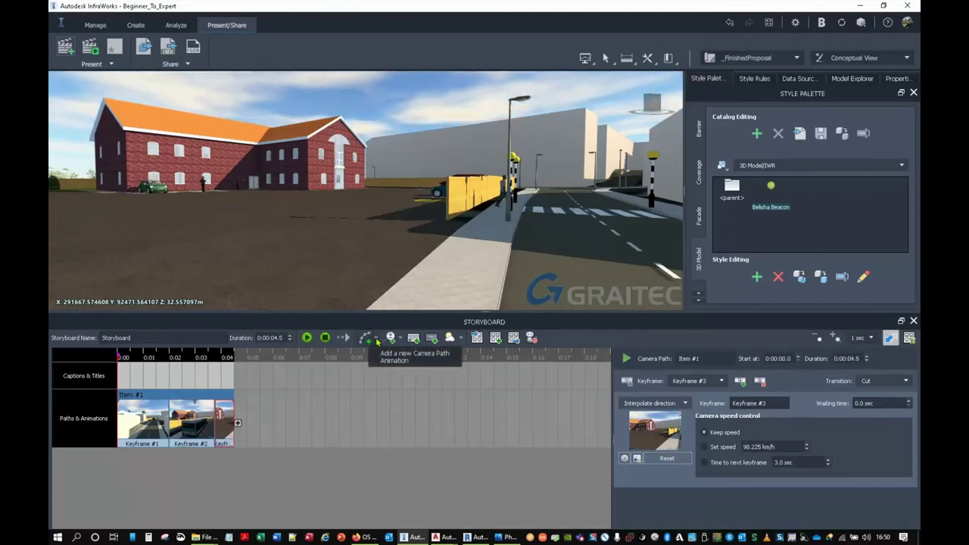
- Add a Crane up animation after the camera path with Distance Up 30 m and Distance Left 10 m, and preview it
{"action": "left_click", "coordinate": [400, 340]}
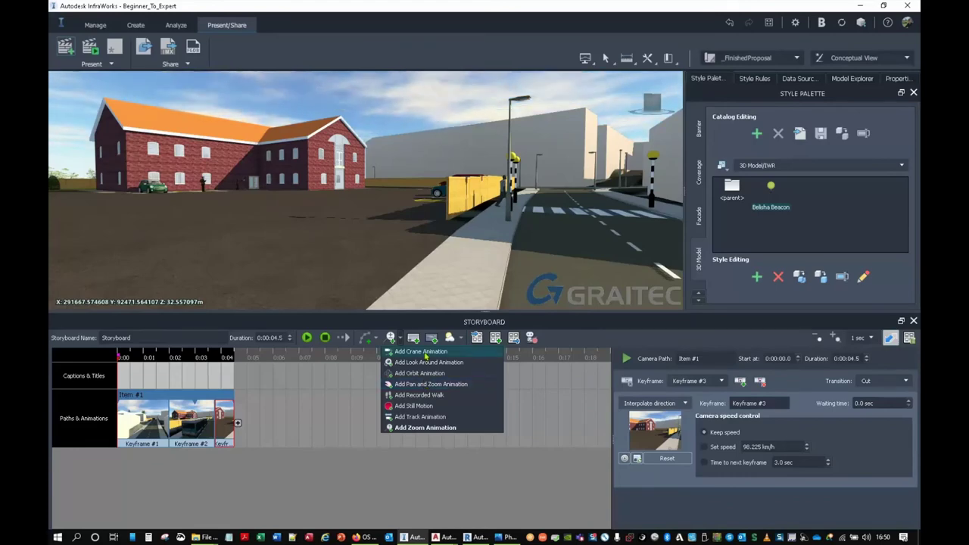
{"action": "left_click", "coordinate": [421, 352]}
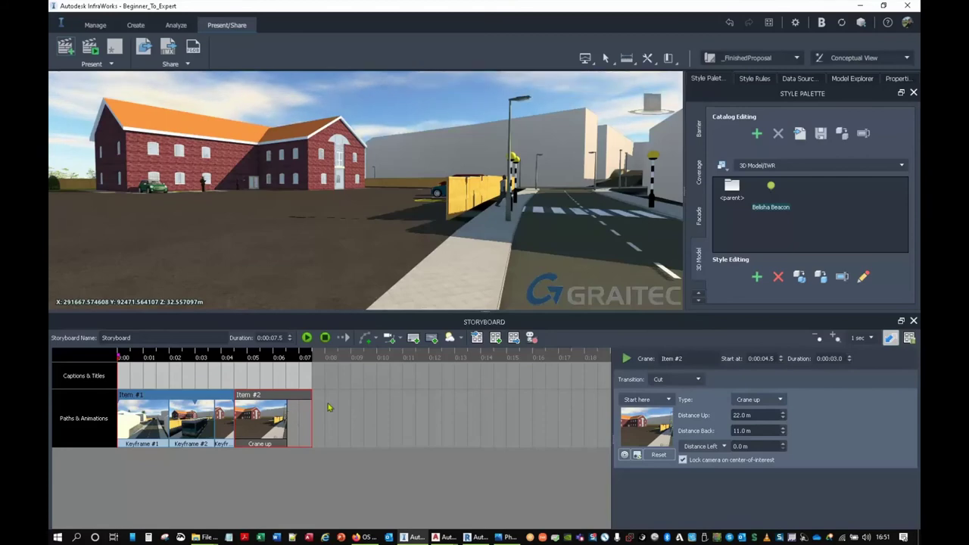
{"action": "left_click", "coordinate": [306, 338]}
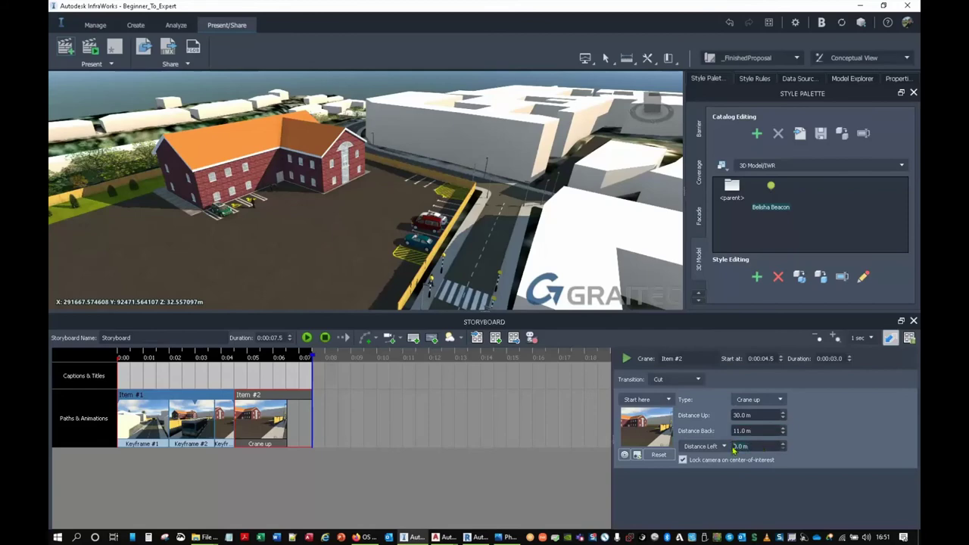
{"action": "mouse_move", "coordinate": [309, 361]}
{"action": "left_mouse_down"}
{"action": "mouse_move", "coordinate": [236, 363]}
{"action": "mouse_move", "coordinate": [347, 371]}
{"action": "mouse_move", "coordinate": [253, 369]}
{"action": "mouse_move", "coordinate": [319, 372]}
{"action": "left_mouse_up"}
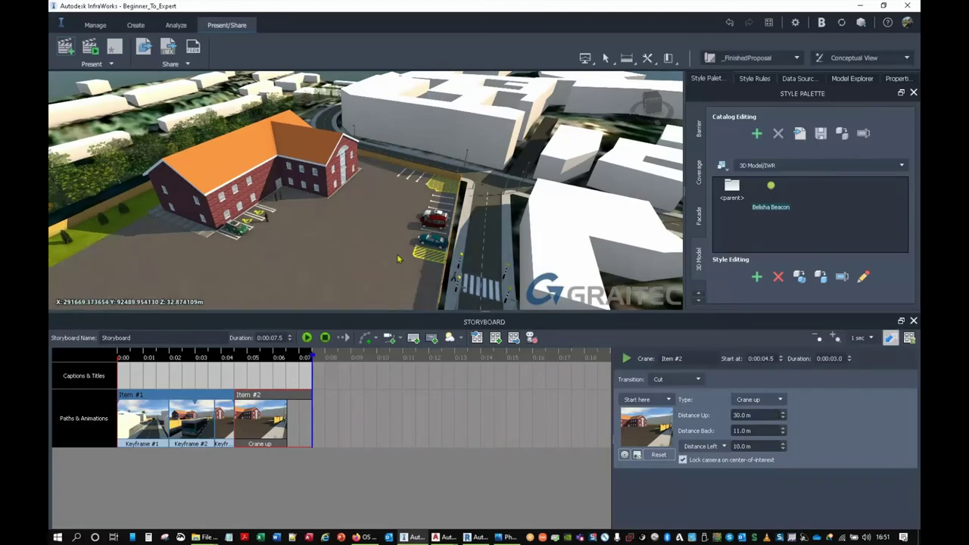
- Add an Orbit animation with a 180° right angle after the crane animation and preview the storyboard from near its beginning
{"action": "left_click", "coordinate": [376, 340]}
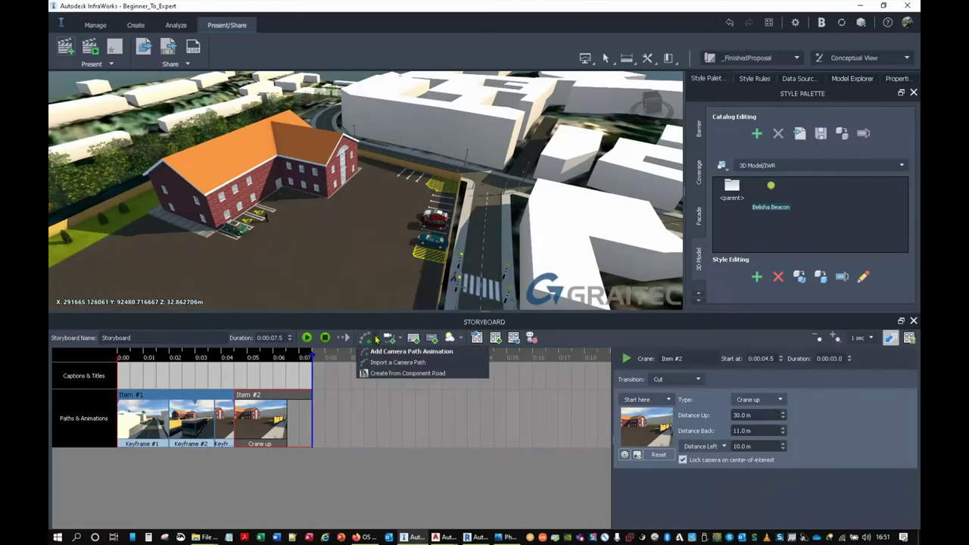
{"action": "left_click", "coordinate": [400, 340]}
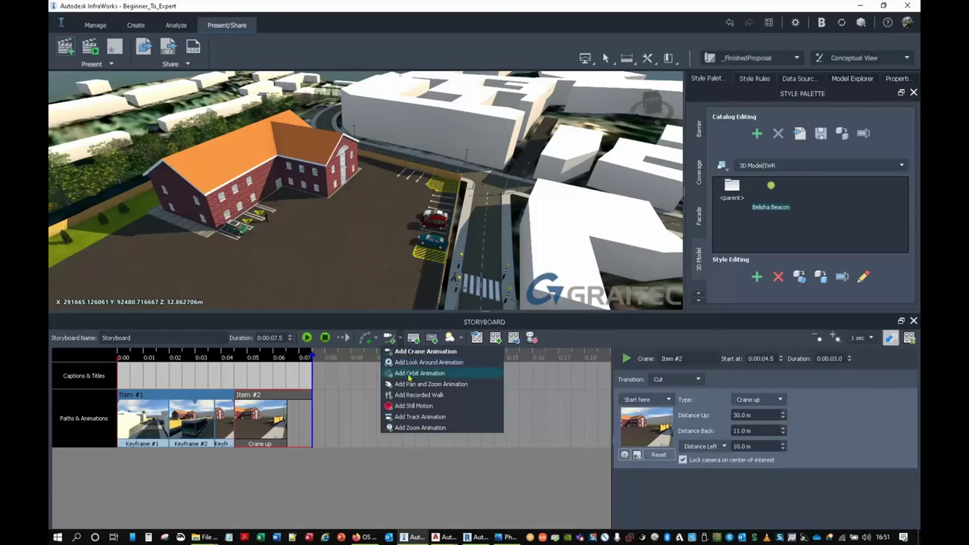
{"action": "left_click", "coordinate": [415, 373]}
{"action": "left_click_drag", "start_coordinate": [312, 357], "coordinate": [339, 376]}
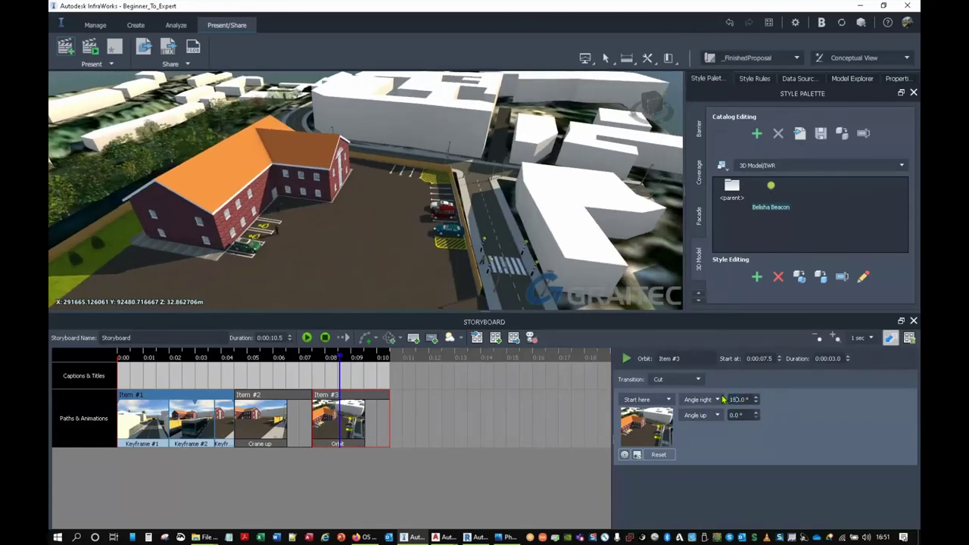
{"action": "left_click_drag", "start_coordinate": [343, 361], "coordinate": [157, 372]}
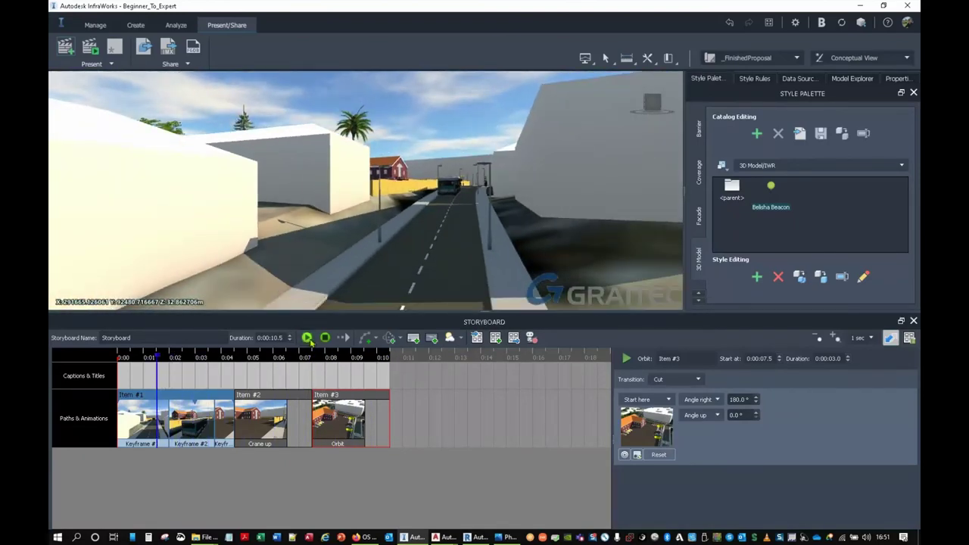
{"action": "left_click", "coordinate": [307, 337]}
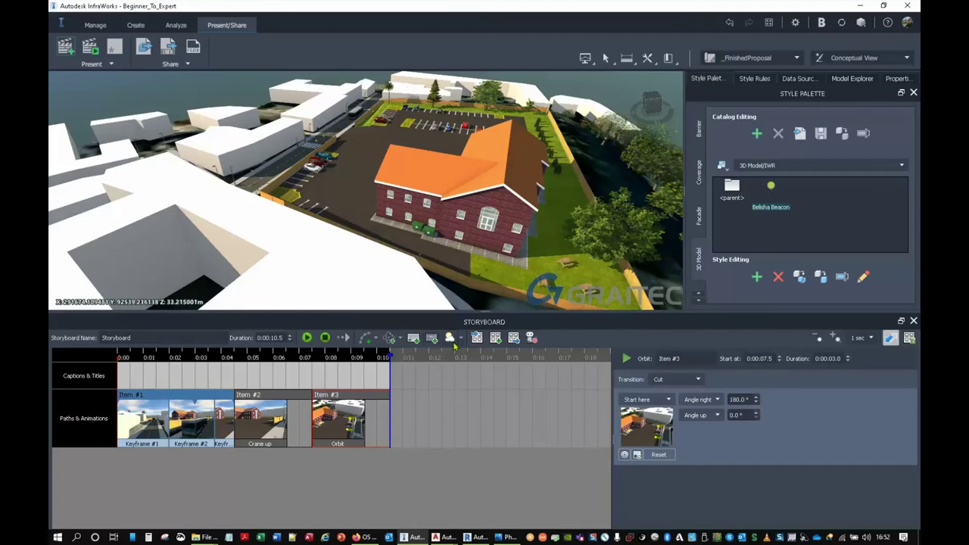
- Frame the car park and building entrance from above and add a Date/Time animation after the orbit
{"action": "left_click_drag", "start_coordinate": [435, 256], "coordinate": [562, 277]}
{"action": "scroll", "coordinate": [452, 245], "scroll_direction": "up", "scroll_amount": 3}
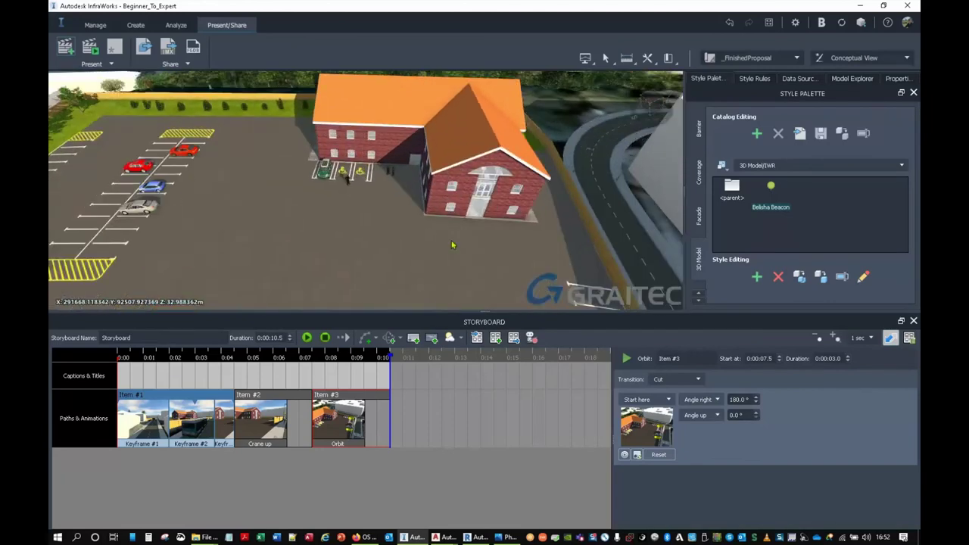
{"action": "middle_click_drag", "start_coordinate": [402, 233], "coordinate": [528, 218]}
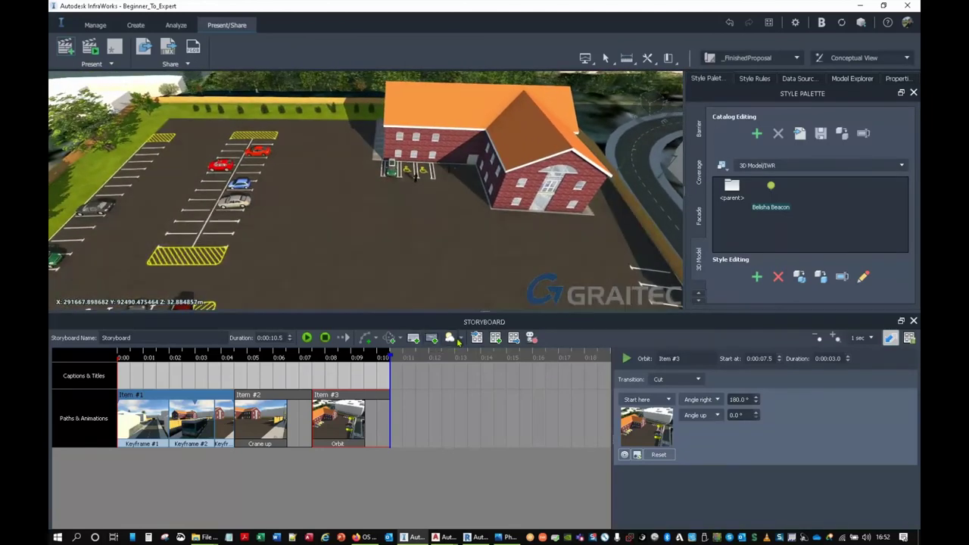
{"action": "left_click", "coordinate": [461, 341]}
{"action": "left_click", "coordinate": [469, 352]}
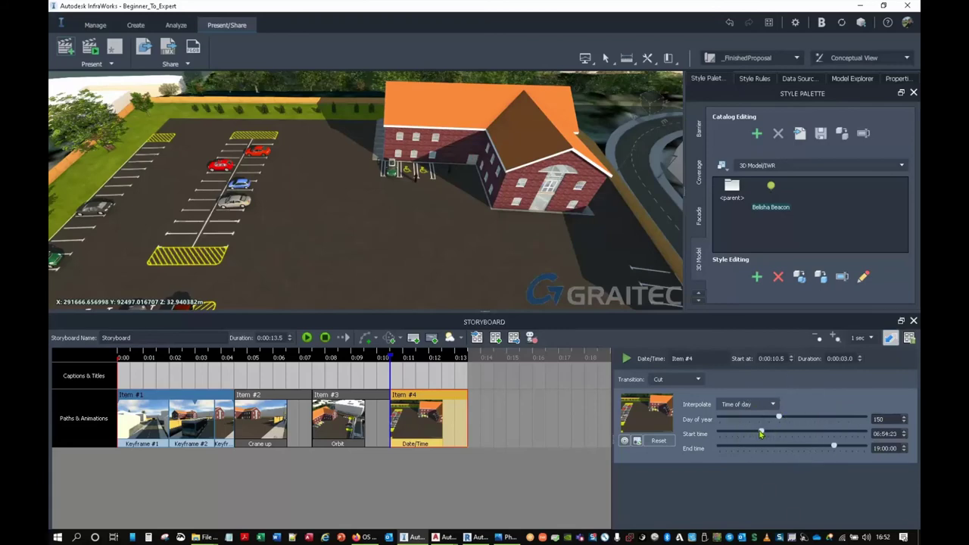
- Set the Date/Time animation's start time to 05:00:00 and its end time to 22:42:17
{"action": "left_click_drag", "start_coordinate": [761, 433], "coordinate": [745, 436]}
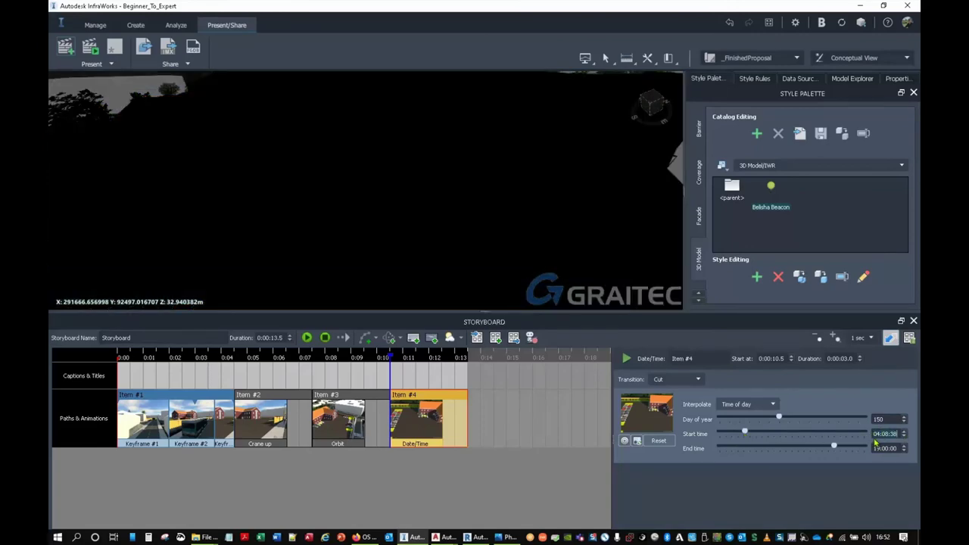
{"action": "left_click", "coordinate": [864, 441]}
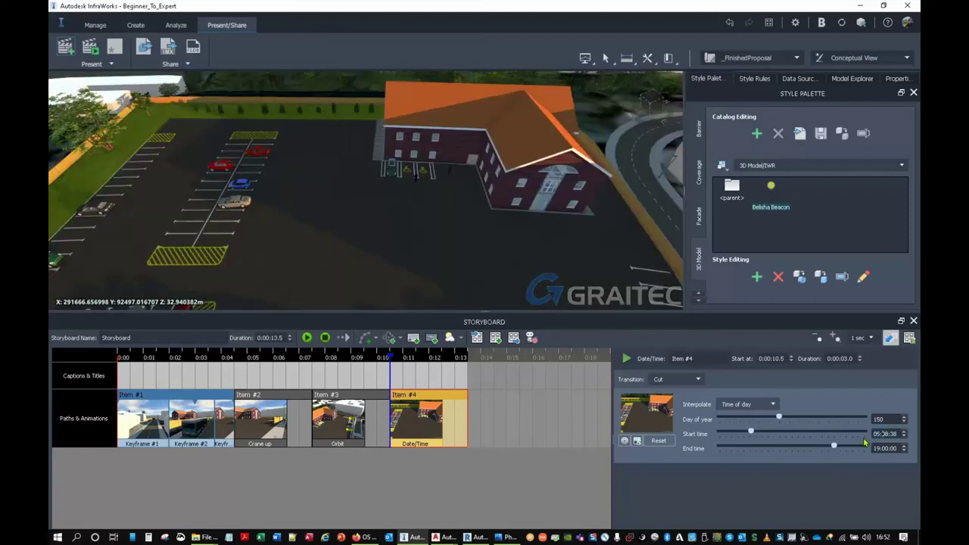
{"action": "key", "text": "Down"}
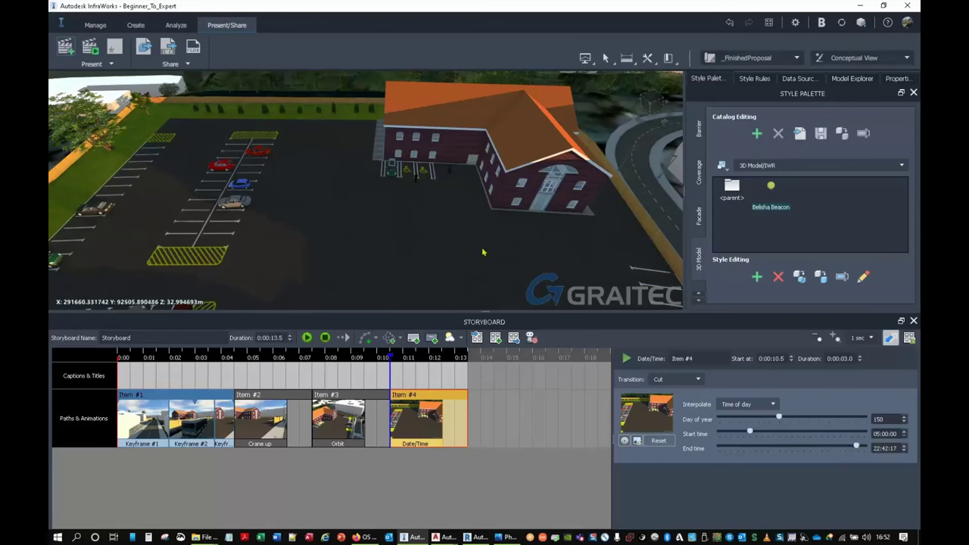
- Give the Date/Time animation a Fade from black transition and play it back
{"action": "left_click", "coordinate": [689, 380]}
{"action": "left_click", "coordinate": [676, 358]}
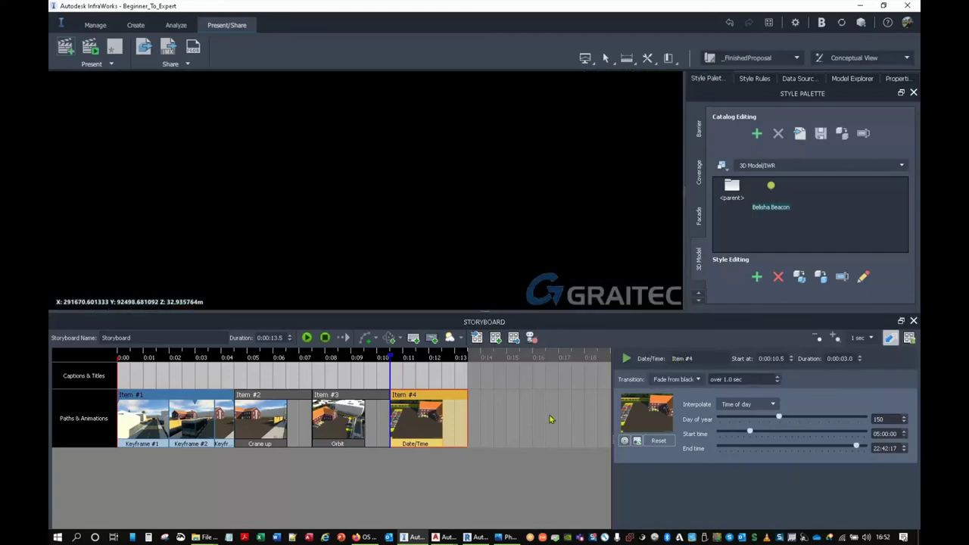
{"action": "left_click", "coordinate": [307, 339]}
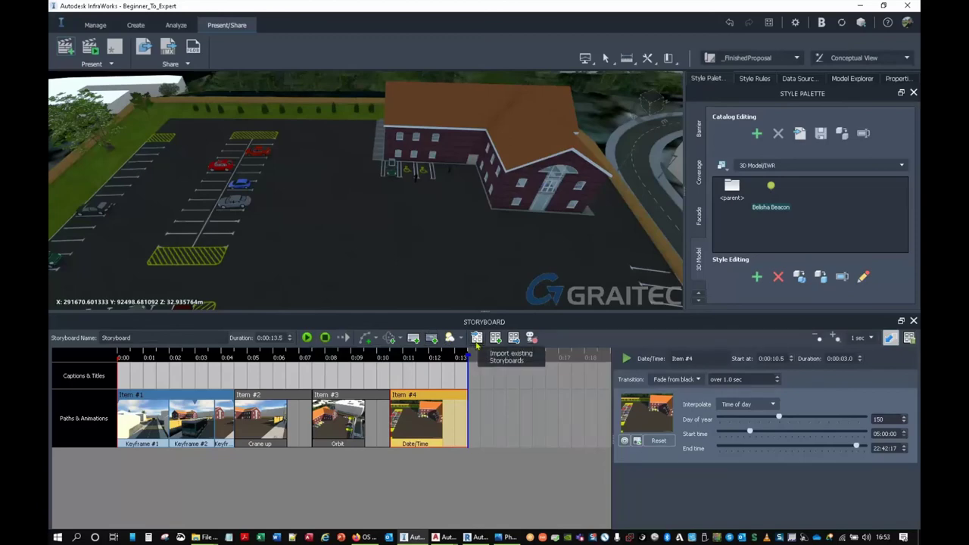
- Add a title item and place it at the very start of the storyboard timeline
{"action": "left_click_drag", "start_coordinate": [468, 356], "coordinate": [80, 376]}
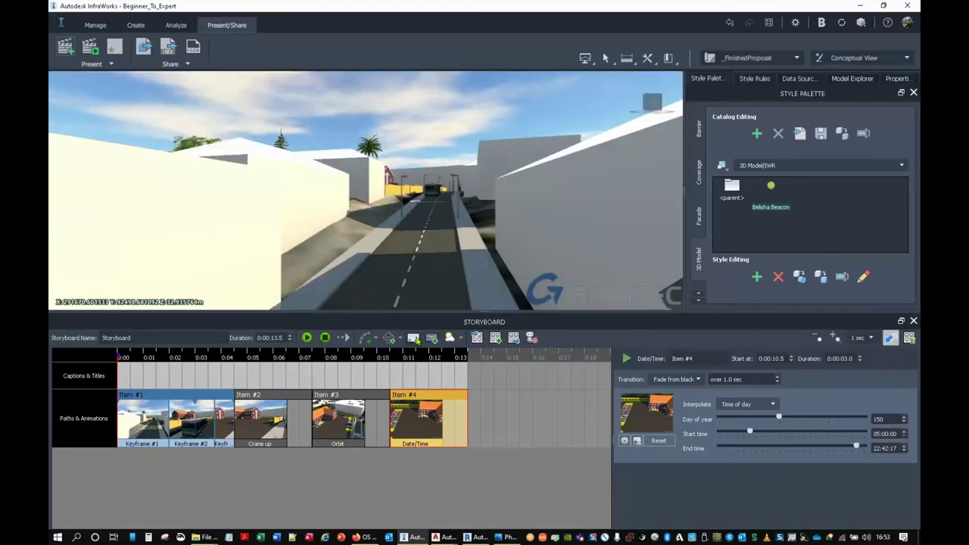
{"action": "left_click", "coordinate": [415, 340]}
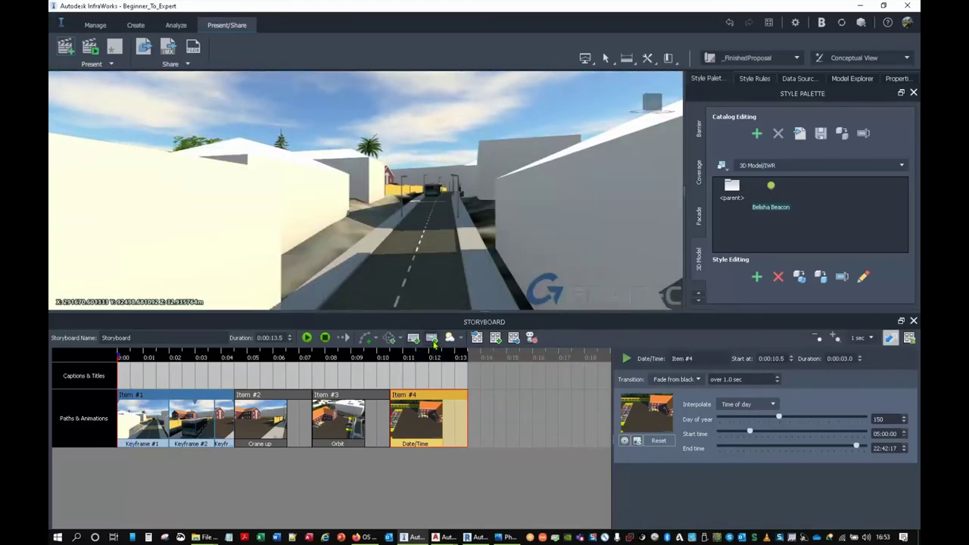
{"action": "left_click_drag", "start_coordinate": [482, 379], "coordinate": [131, 380]}
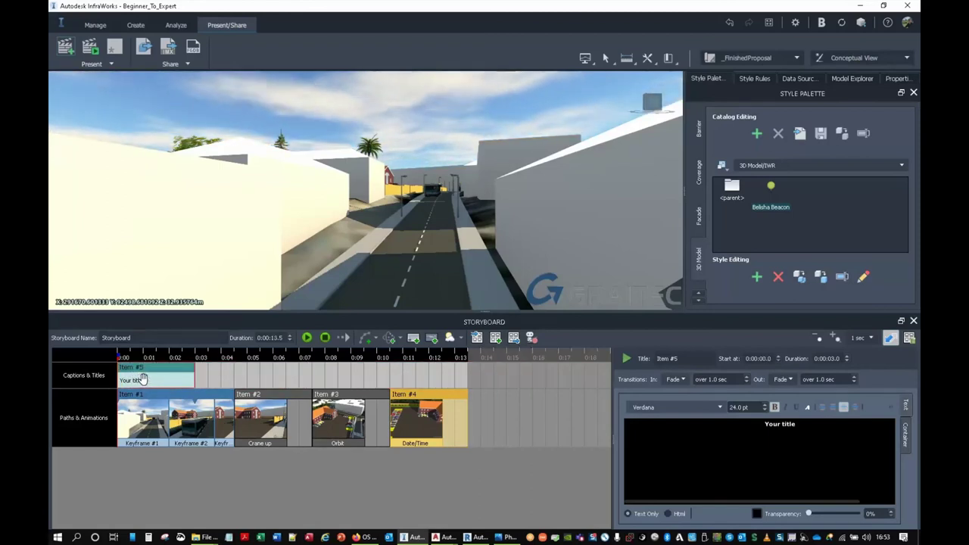
- Shift the Date/Time, orbit, crane and camera path items later so the camera path starts at about 2.4 s
{"action": "left_click_drag", "start_coordinate": [148, 394], "coordinate": [231, 394]}
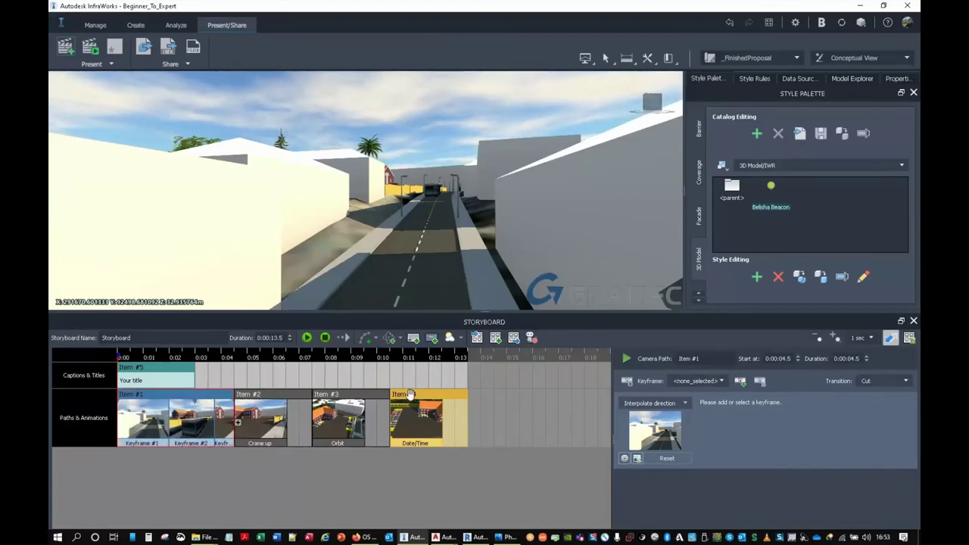
{"action": "left_click_drag", "start_coordinate": [411, 395], "coordinate": [473, 395]}
{"action": "left_click_drag", "start_coordinate": [363, 398], "coordinate": [426, 398]}
{"action": "left_click_drag", "start_coordinate": [306, 397], "coordinate": [359, 397]}
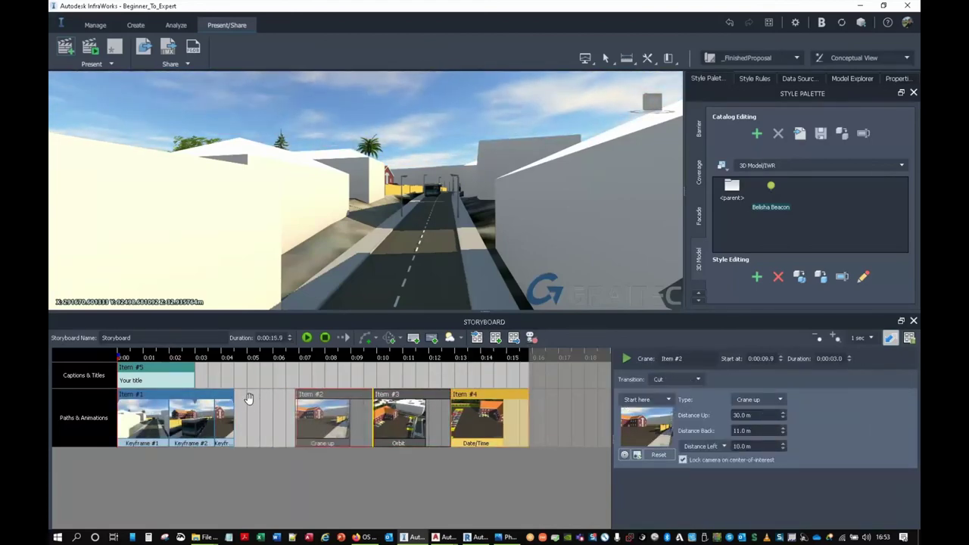
{"action": "left_click_drag", "start_coordinate": [212, 394], "coordinate": [289, 395]}
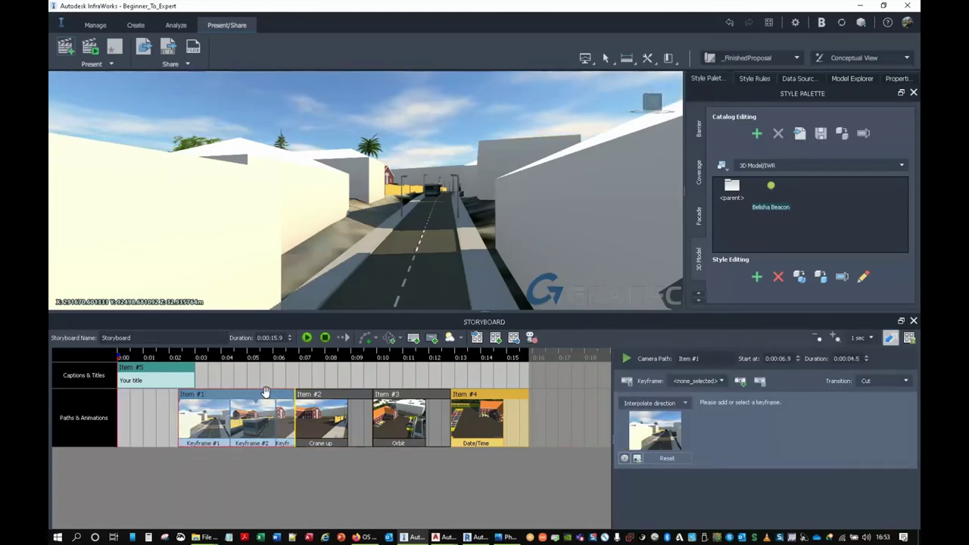
- Change the title text to "Our New Development" and set its font size to 33 pt
{"action": "left_click", "coordinate": [186, 383]}
{"action": "triple_click", "coordinate": [793, 427]}
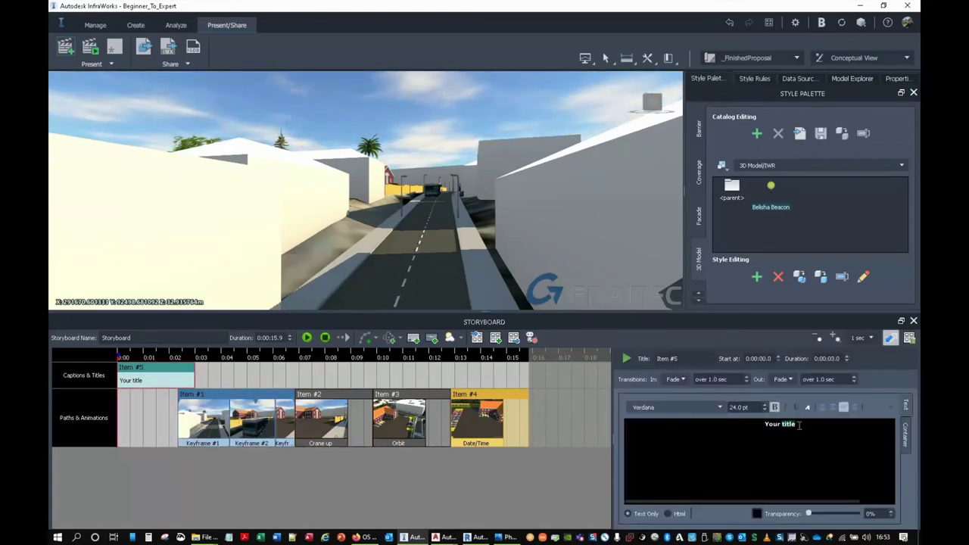
{"action": "type", "text": "Our New"}
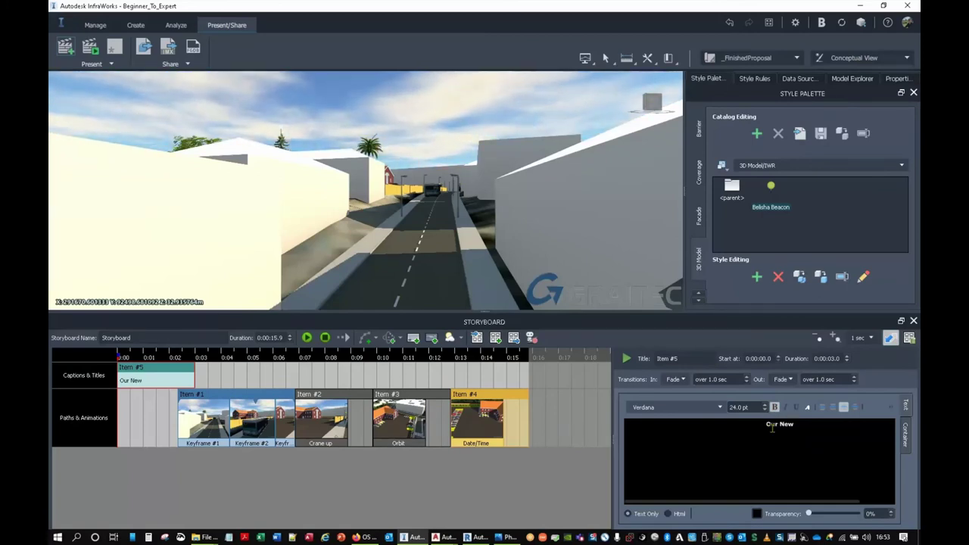
{"action": "type", "text": " Developmebn"}
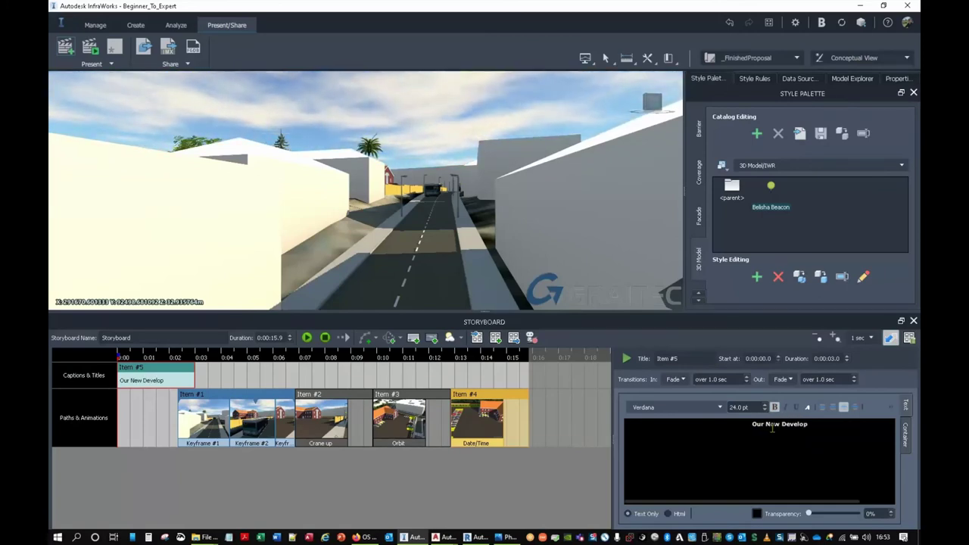
{"action": "key", "text": "BackSpace"}
{"action": "key", "text": "BackSpace"}
{"action": "type", "text": "nt"}
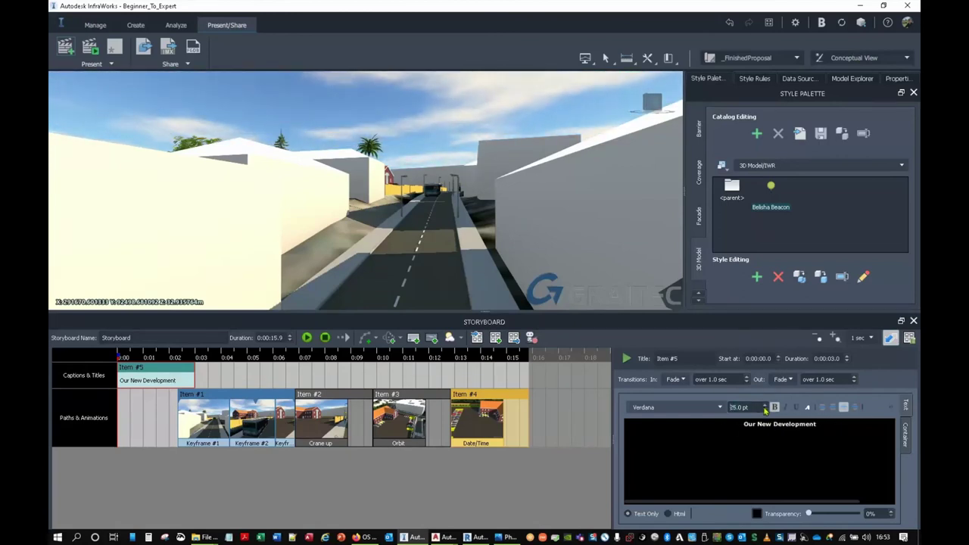
{"action": "left_click", "coordinate": [765, 405]}
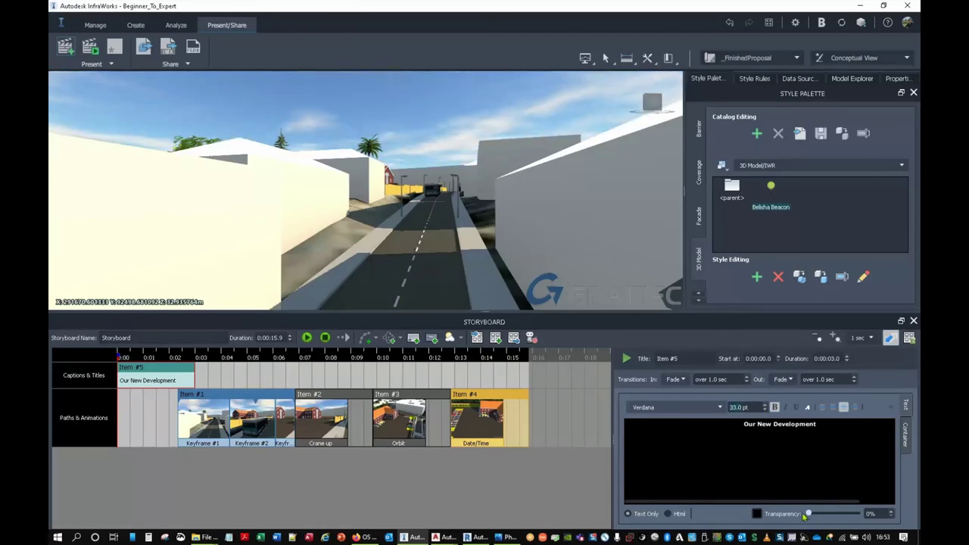
- Review the title's container settings and location options, keep Center Center, and return to the text formatting
{"action": "left_click", "coordinate": [906, 435]}
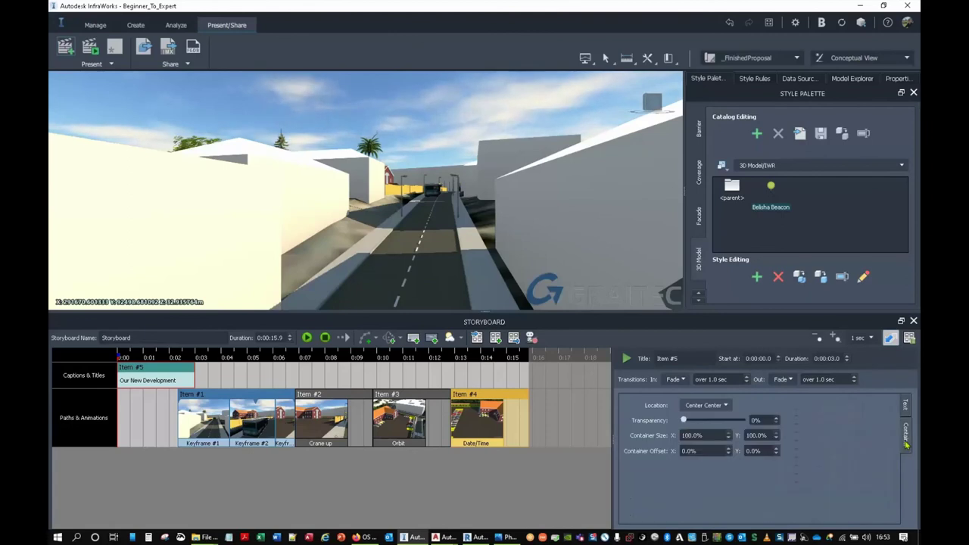
{"action": "left_click", "coordinate": [717, 407]}
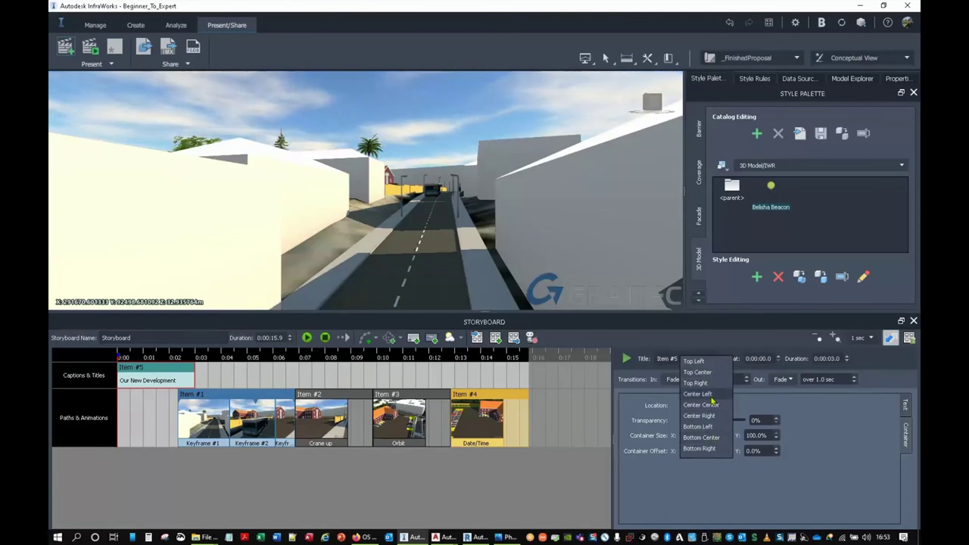
{"action": "left_click", "coordinate": [814, 418]}
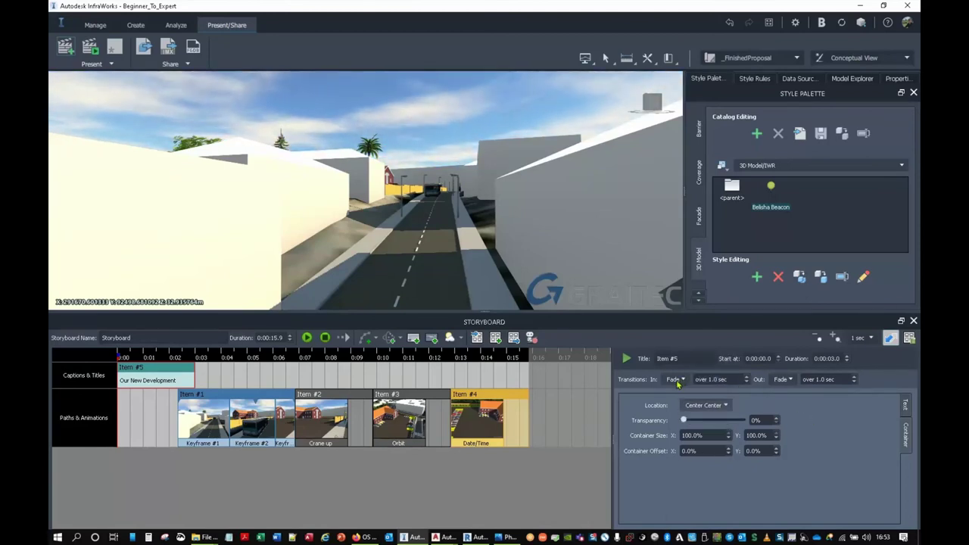
{"action": "left_click", "coordinate": [906, 406]}
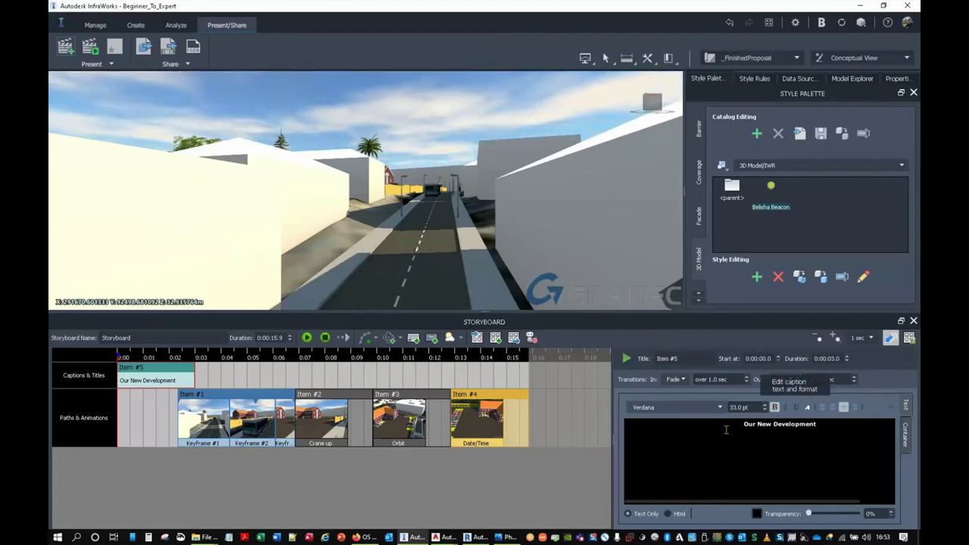
- Preview the storyboard with its title, inspect the video export settings and close them without recording
{"action": "left_click", "coordinate": [309, 342]}
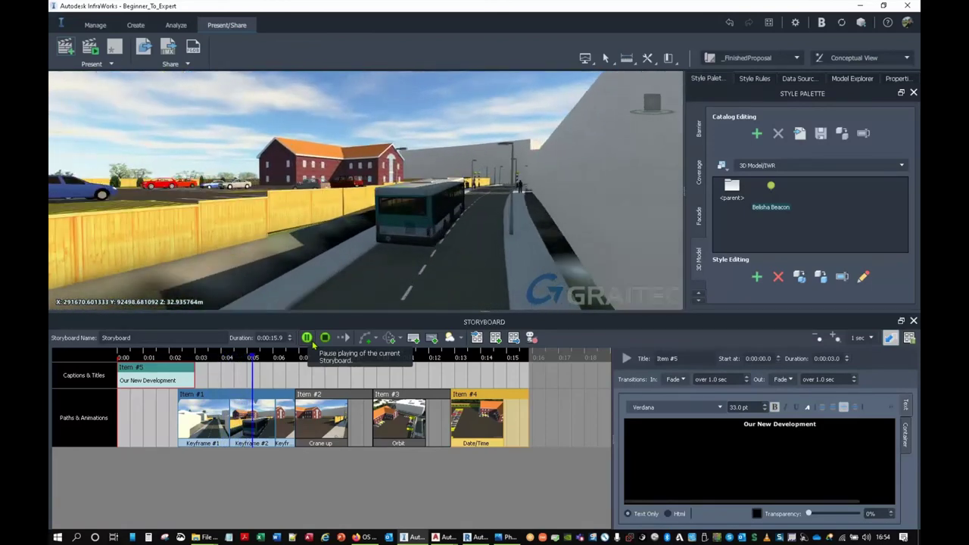
{"action": "left_click", "coordinate": [531, 338]}
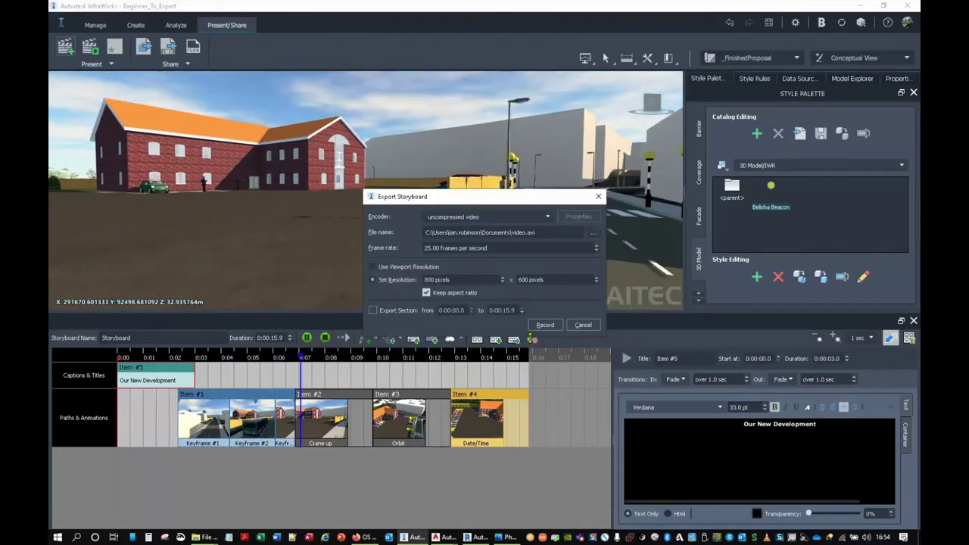
{"action": "left_click", "coordinate": [583, 325]}
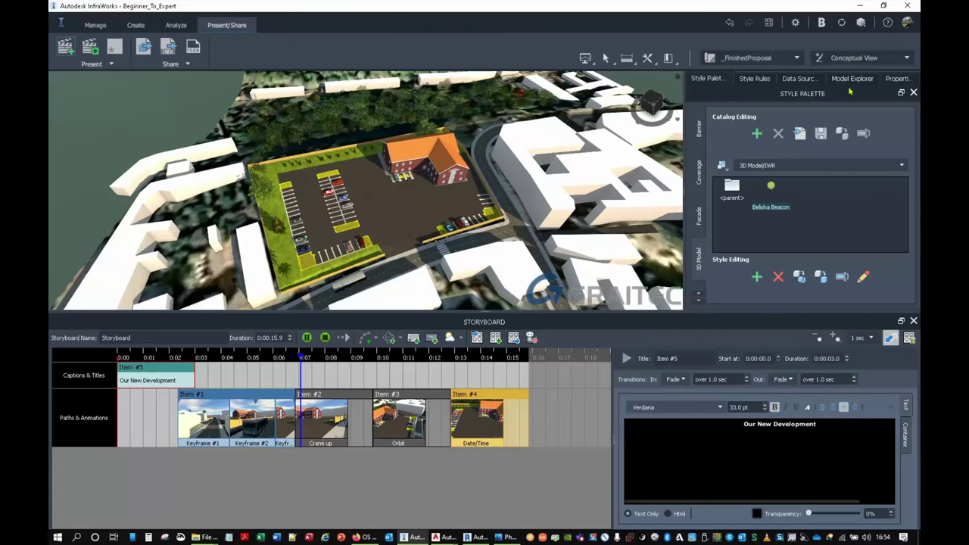
- Open the Shared Views panel and look through the existing shared views of the model
{"action": "left_click", "coordinate": [182, 67]}
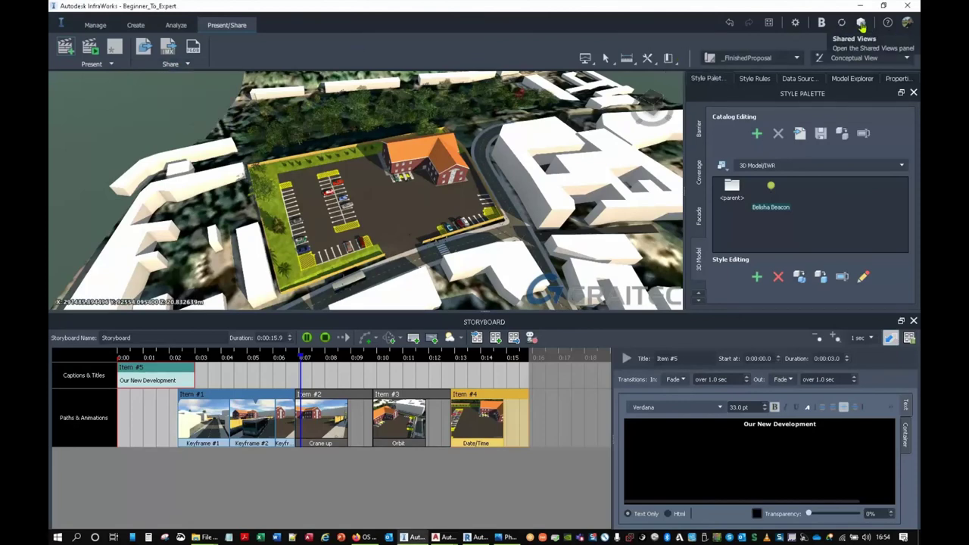
{"action": "left_click", "coordinate": [861, 24]}
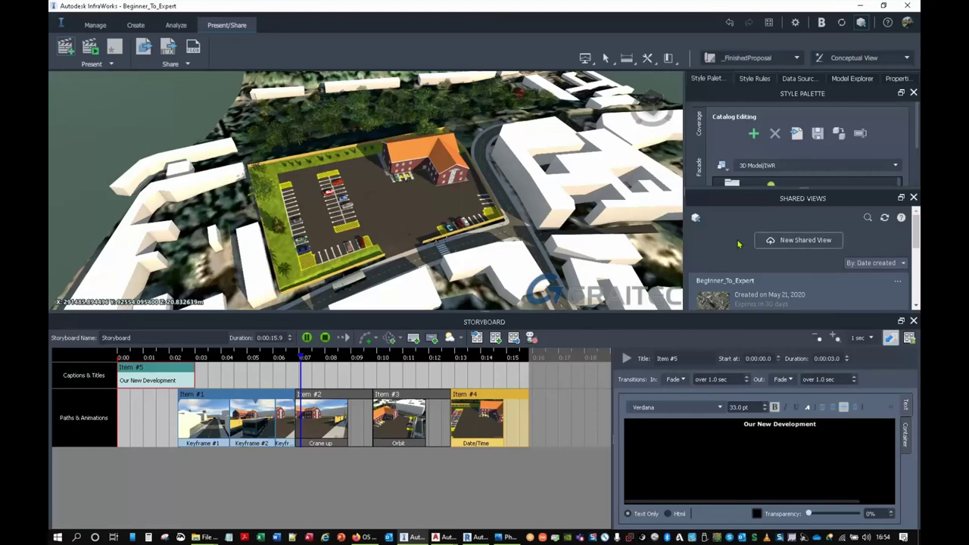
{"action": "scroll", "coordinate": [738, 244], "scroll_direction": "down", "scroll_amount": 5}
{"action": "scroll", "coordinate": [739, 244], "scroll_direction": "up", "scroll_amount": 3}
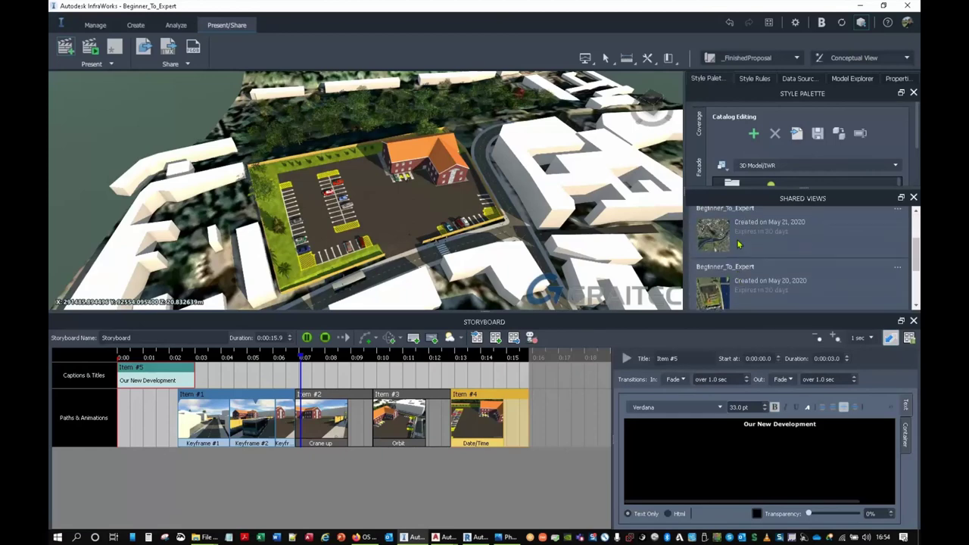
{"action": "scroll", "coordinate": [738, 243], "scroll_direction": "up", "scroll_amount": 3}
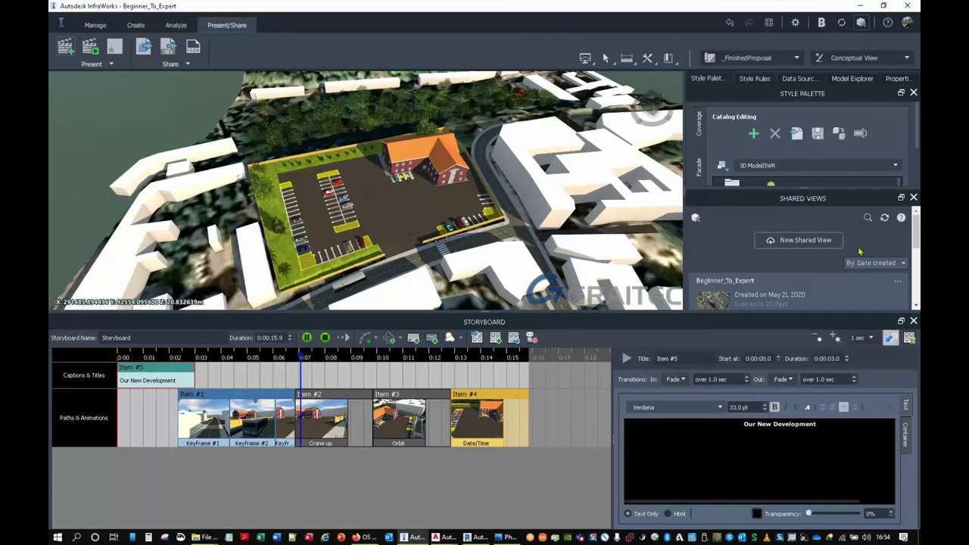
- Create and upload a new shared view named "Our New Development" using the entire model, with bookmarks and properties shared
{"action": "left_click", "coordinate": [816, 247]}
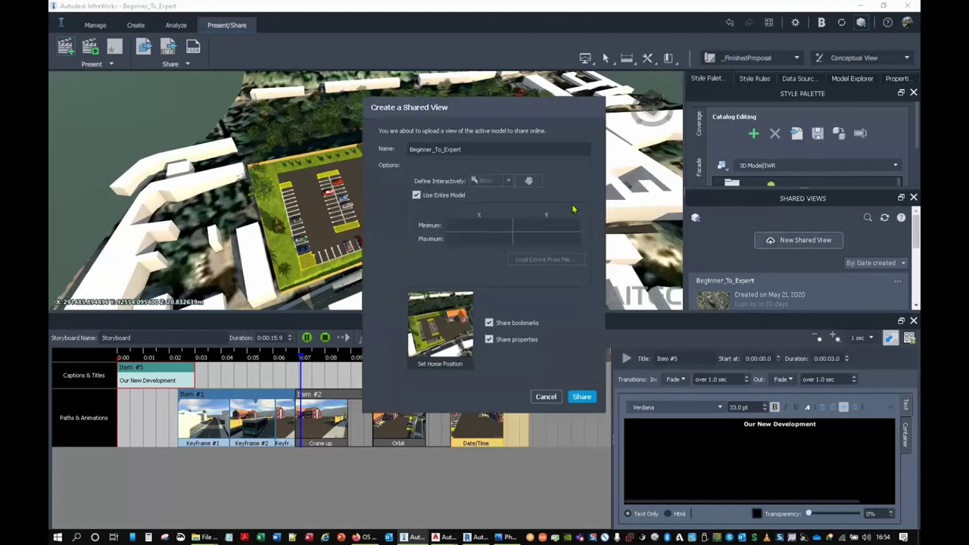
{"action": "left_click", "coordinate": [445, 196]}
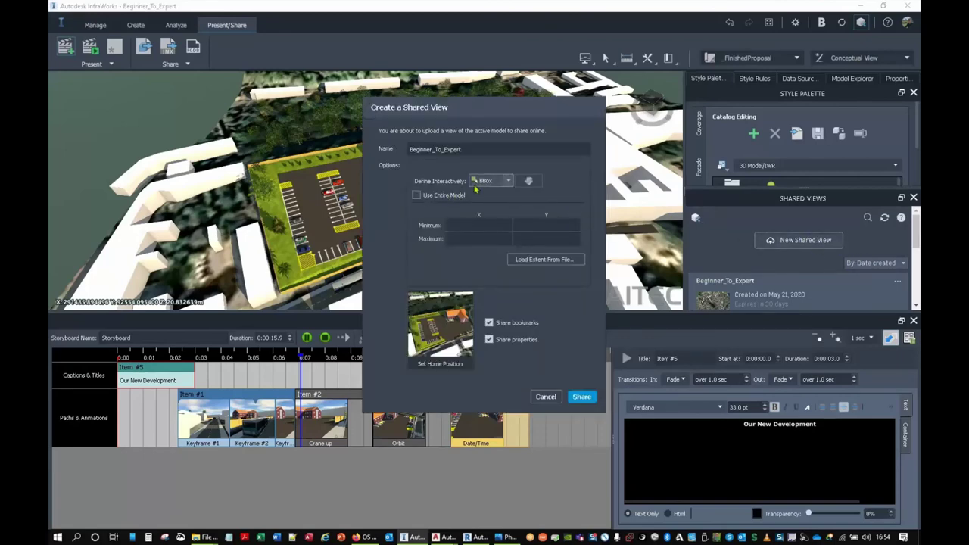
{"action": "left_click", "coordinate": [417, 195]}
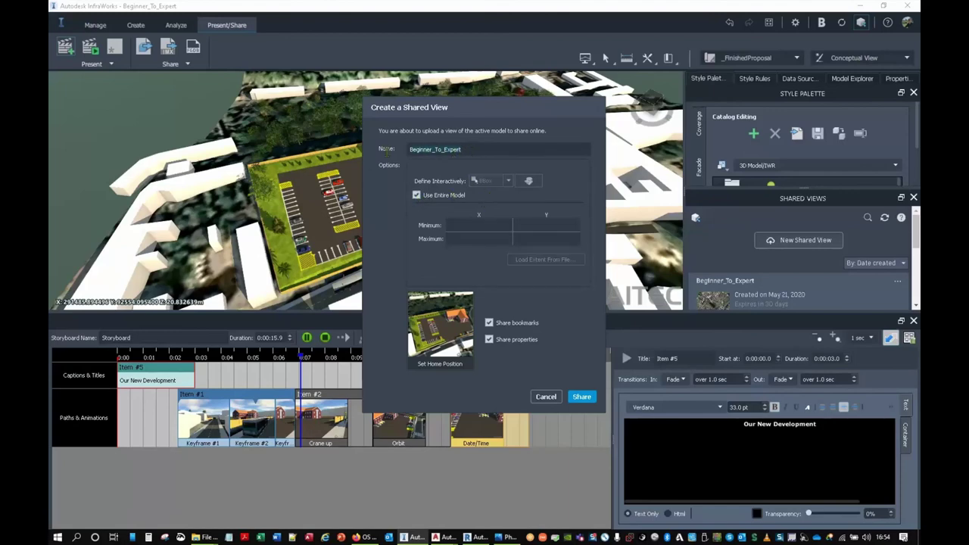
{"action": "type", "text": "Ou"}
{"action": "left_click", "coordinate": [581, 399]}
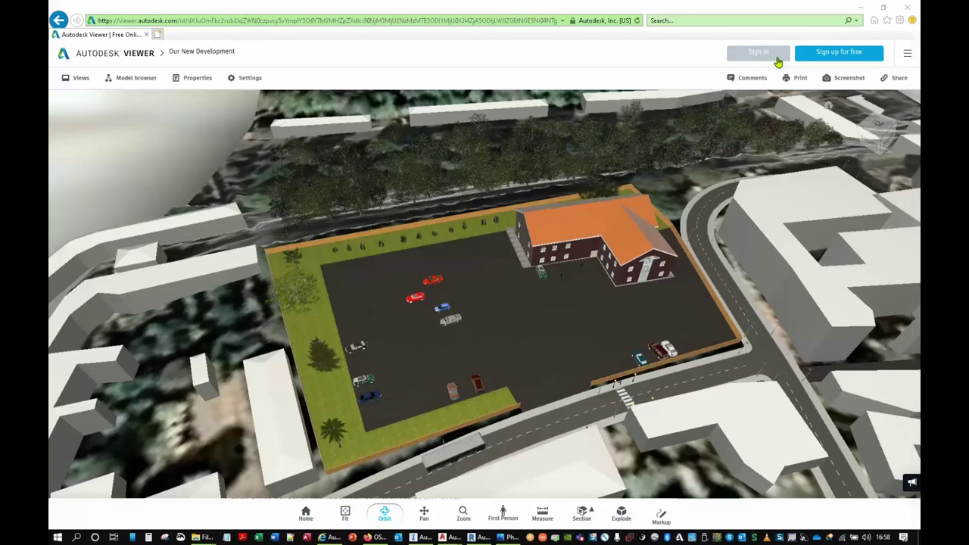
- Switch to InfraWorks, dismiss the shared view upload confirmation, and return to the uploaded model in Autodesk Viewer
{"action": "left_click", "coordinate": [425, 537]}
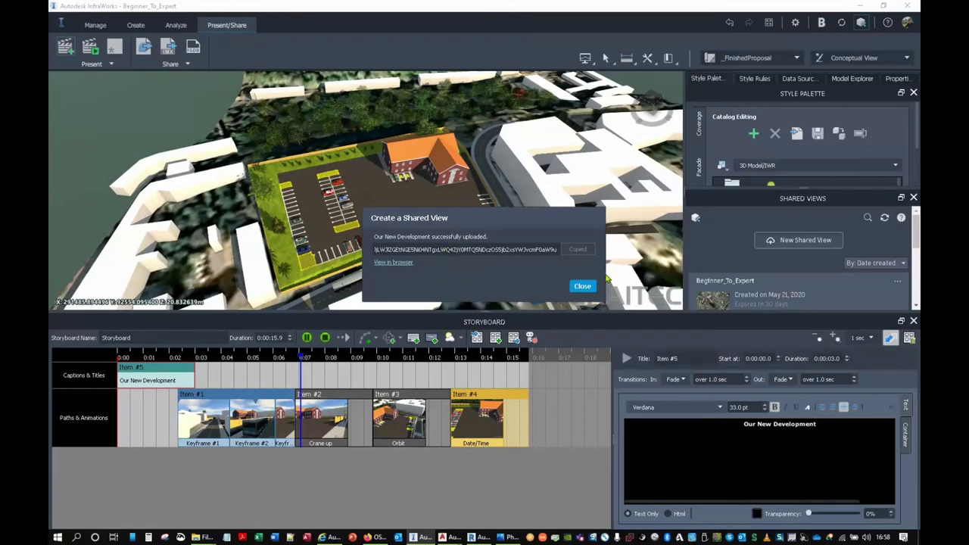
{"action": "left_click", "coordinate": [583, 285]}
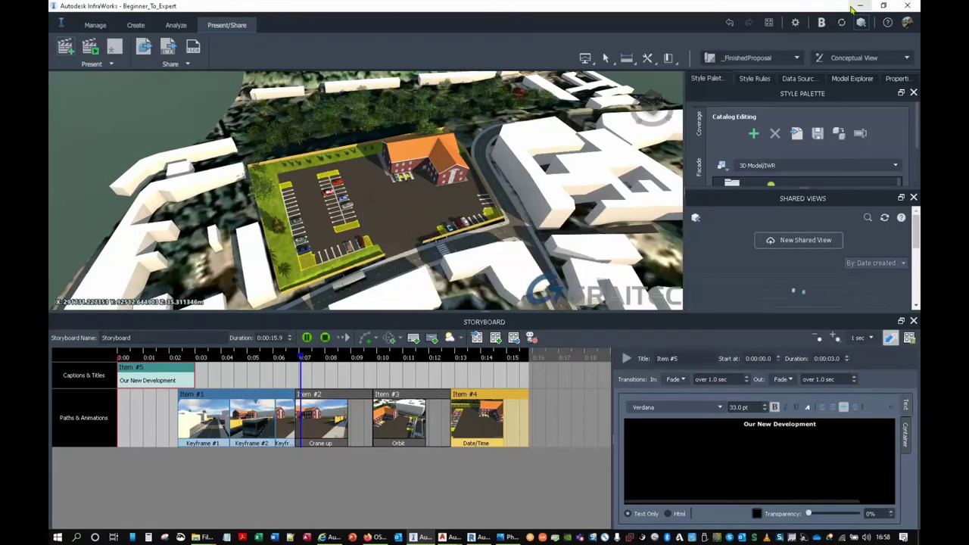
{"action": "left_click", "coordinate": [860, 6]}
- Inspect the shared model in Autodesk Viewer from low angles around the car park, building and surrounding street
{"action": "left_click_drag", "start_coordinate": [537, 326], "coordinate": [584, 247]}
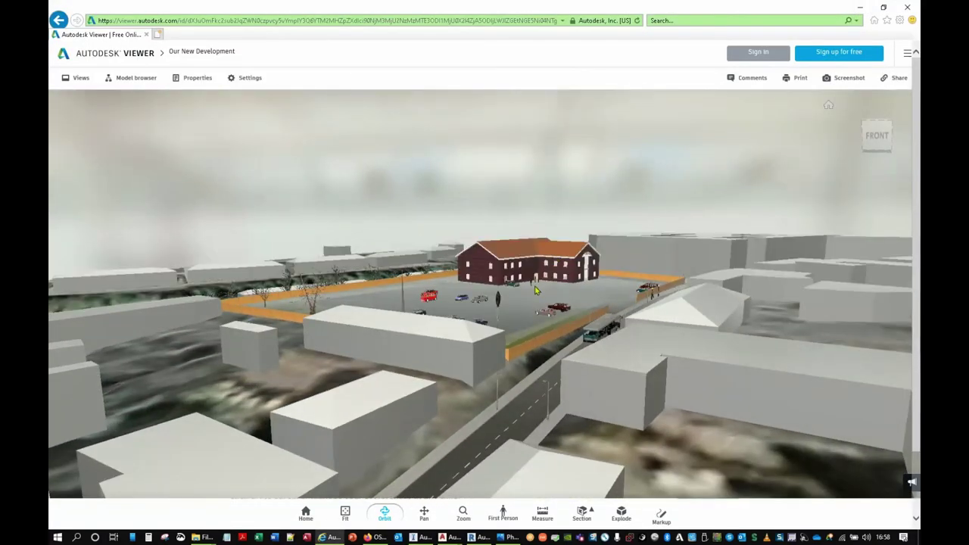
{"action": "middle_click_drag", "start_coordinate": [534, 378], "coordinate": [535, 344]}
{"action": "scroll", "coordinate": [535, 344], "scroll_direction": "up", "scroll_amount": 4}
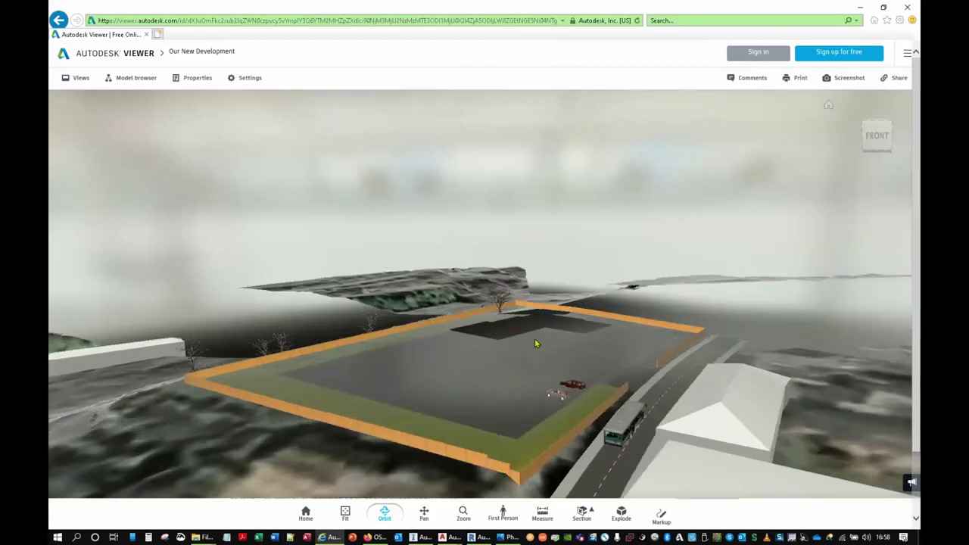
{"action": "left_click_drag", "start_coordinate": [534, 343], "coordinate": [480, 229]}
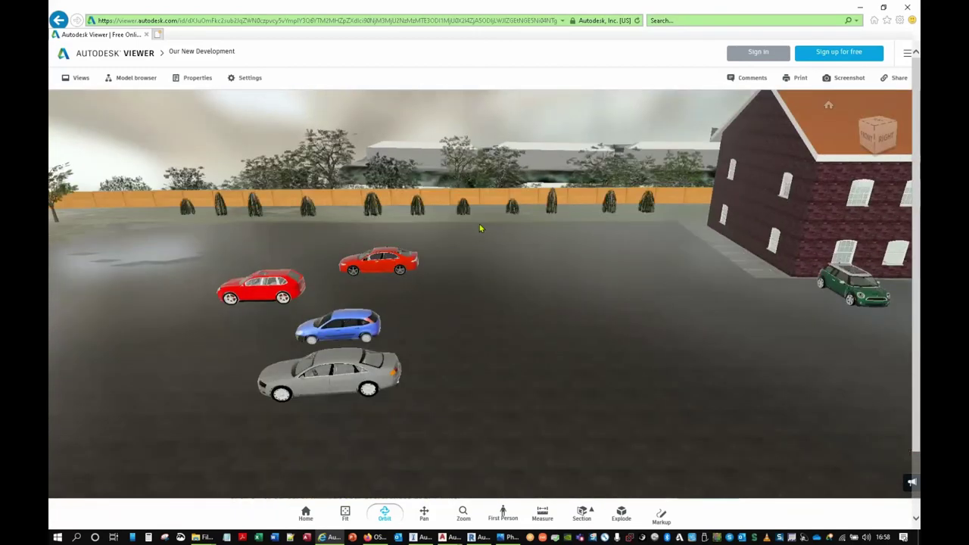
{"action": "scroll", "coordinate": [488, 310], "scroll_direction": "down", "scroll_amount": 5}
{"action": "left_click_drag", "start_coordinate": [489, 307], "coordinate": [671, 322]}
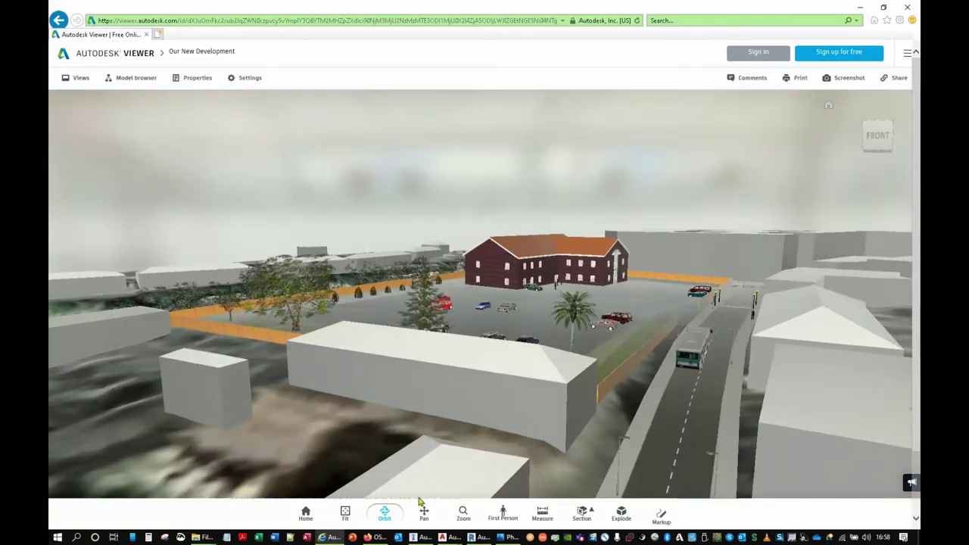
- Enter First Person navigation and walk along the road towards the bus and the fenced site
{"action": "left_click", "coordinate": [507, 512]}
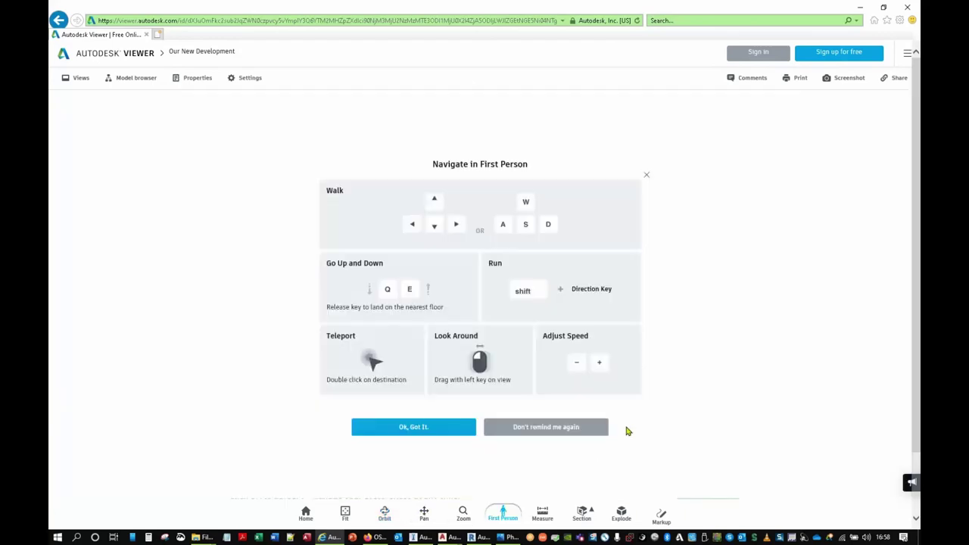
{"action": "left_click", "coordinate": [430, 430]}
{"action": "key", "text": "Up"}
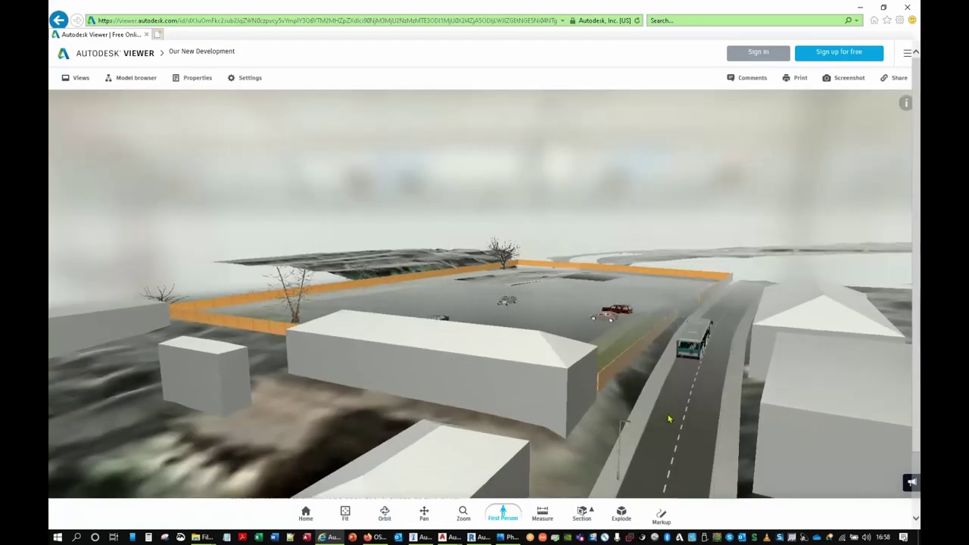
{"action": "key", "text": "w"}
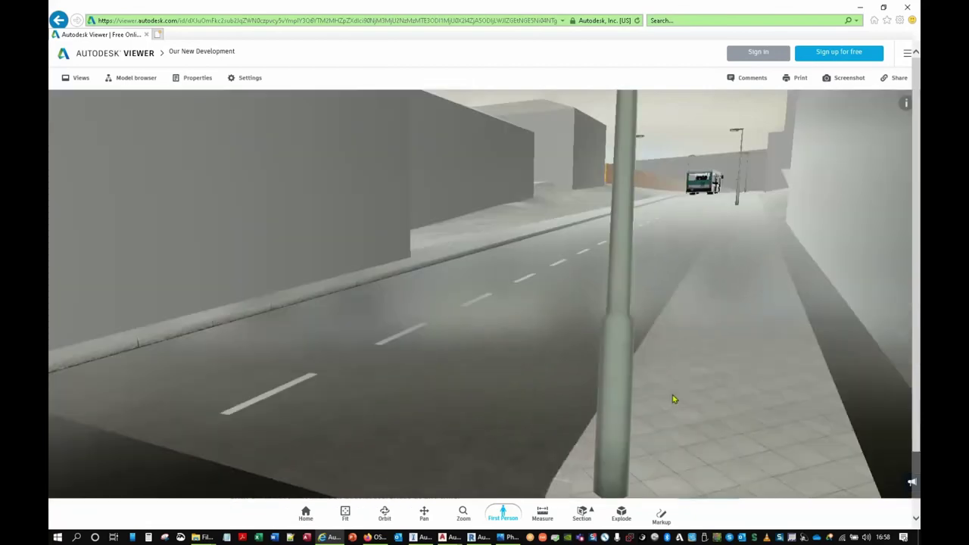
{"action": "mouse_move", "coordinate": [703, 353]}
{"action": "left_mouse_down"}
{"action": "mouse_move", "coordinate": [709, 302]}
{"action": "mouse_move", "coordinate": [705, 340]}
{"action": "left_mouse_up"}
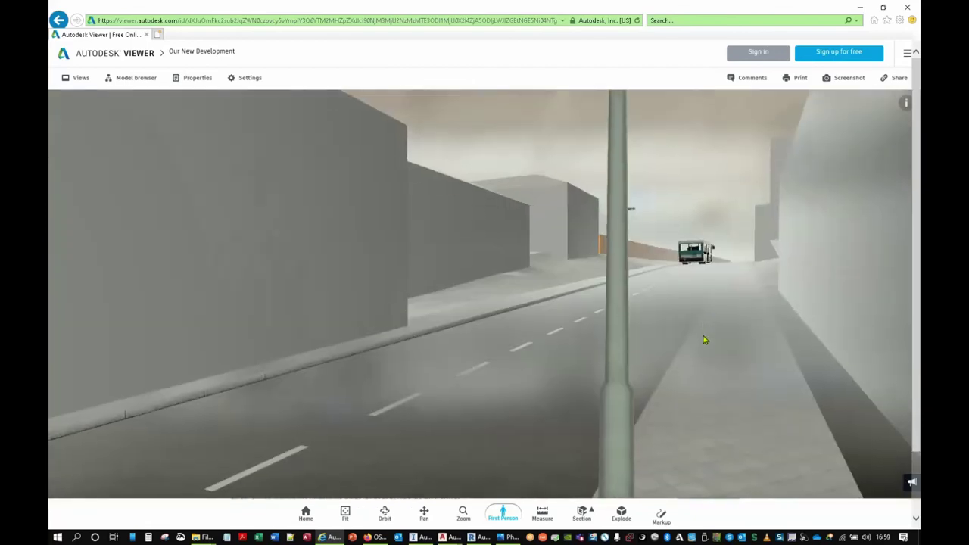
{"action": "key", "text": "Up"}
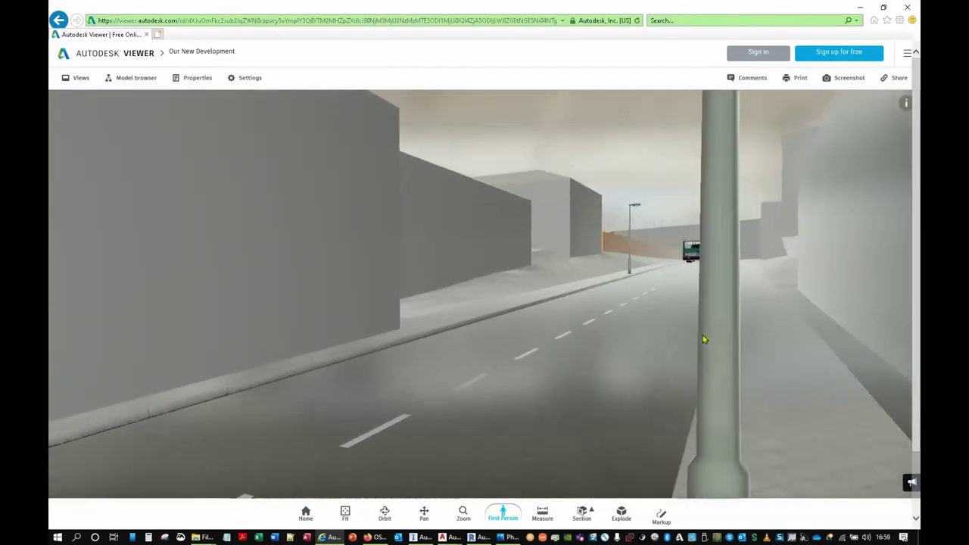
{"action": "key", "text": "Right"}
{"action": "key", "text": "Up"}
{"action": "key", "text": "Right"}
{"action": "key", "text": "Left"}
{"action": "key", "text": "Right"}
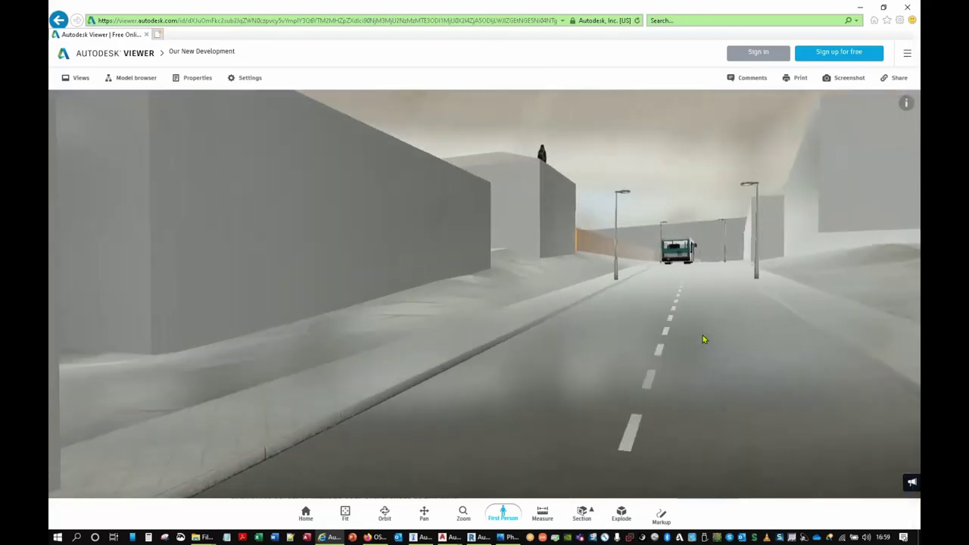
{"action": "key", "text": "Up"}
{"action": "key", "text": "Right"}
{"action": "key", "text": "Left"}
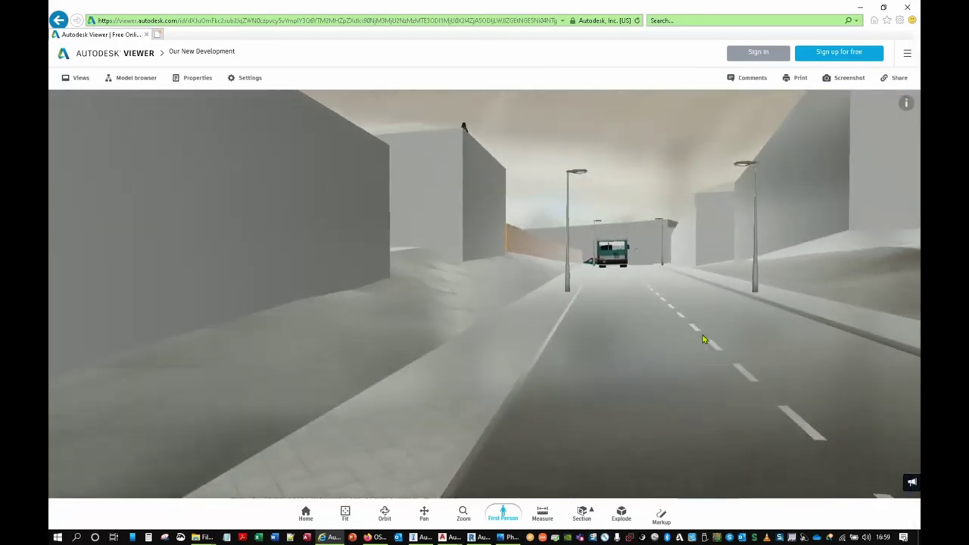
{"action": "key", "text": "Right"}
{"action": "key", "text": "w"}
{"action": "key", "text": "d"}
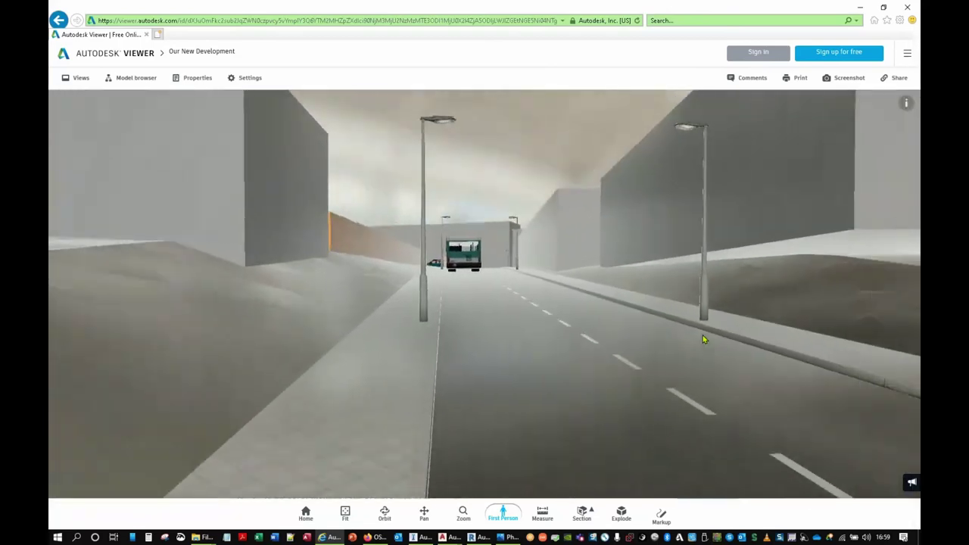
{"action": "key", "text": "w"}
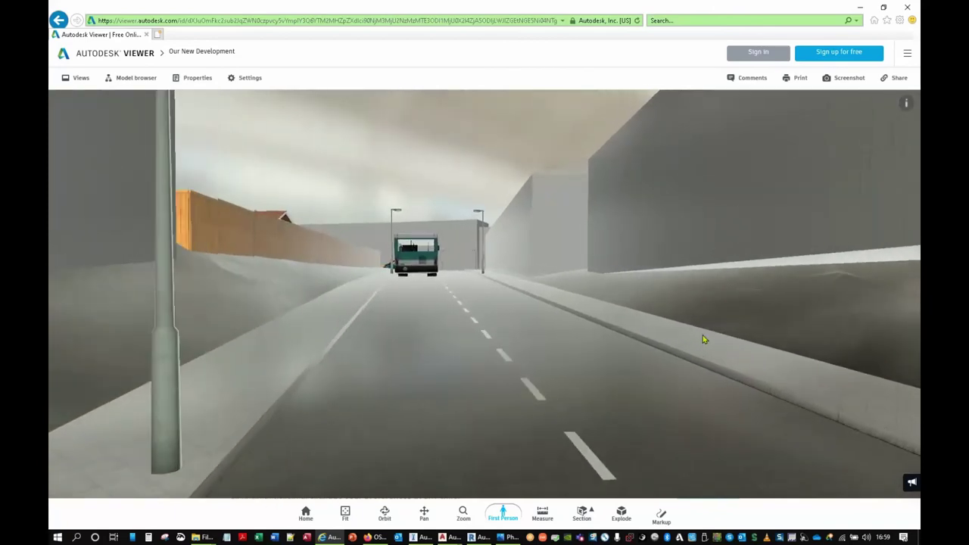
{"action": "key", "text": "s"}
{"action": "left_click_drag", "start_coordinate": [582, 358], "coordinate": [543, 374]}
- Leave First Person navigation and bring the view inside the car park, facing the parked cars and the zebra crossing
{"action": "left_click", "coordinate": [504, 512]}
{"action": "scroll", "coordinate": [517, 311], "scroll_direction": "down", "scroll_amount": 5}
{"action": "scroll", "coordinate": [446, 295], "scroll_direction": "up", "scroll_amount": 6}
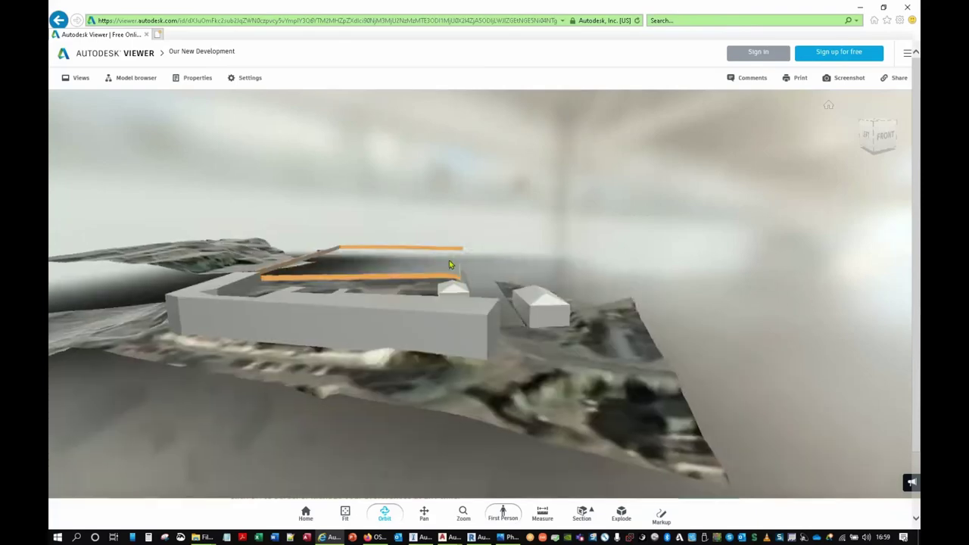
{"action": "scroll", "coordinate": [478, 495], "scroll_direction": "down", "scroll_amount": 3}
{"action": "scroll", "coordinate": [308, 309], "scroll_direction": "up", "scroll_amount": 5}
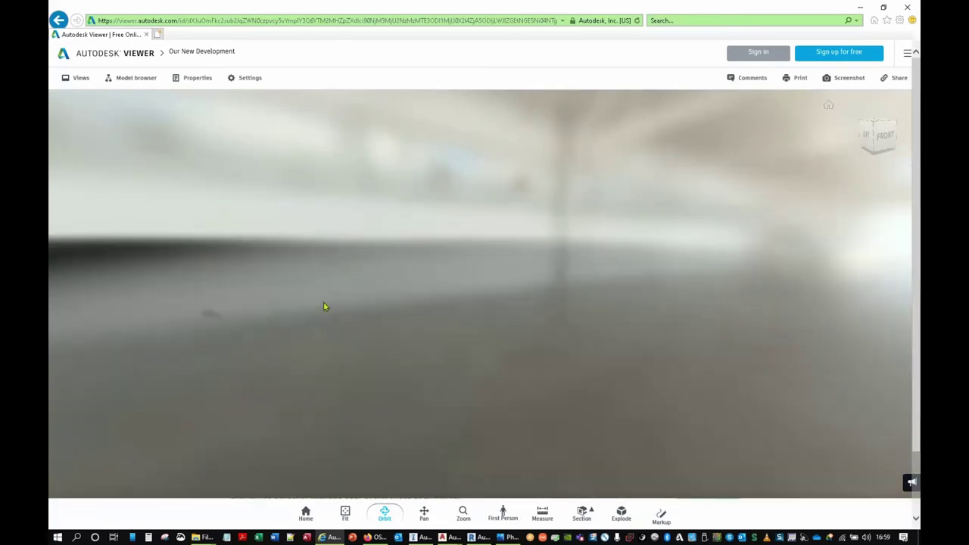
{"action": "scroll", "coordinate": [323, 306], "scroll_direction": "down", "scroll_amount": 5}
{"action": "middle_click_drag", "start_coordinate": [325, 307], "coordinate": [378, 350]}
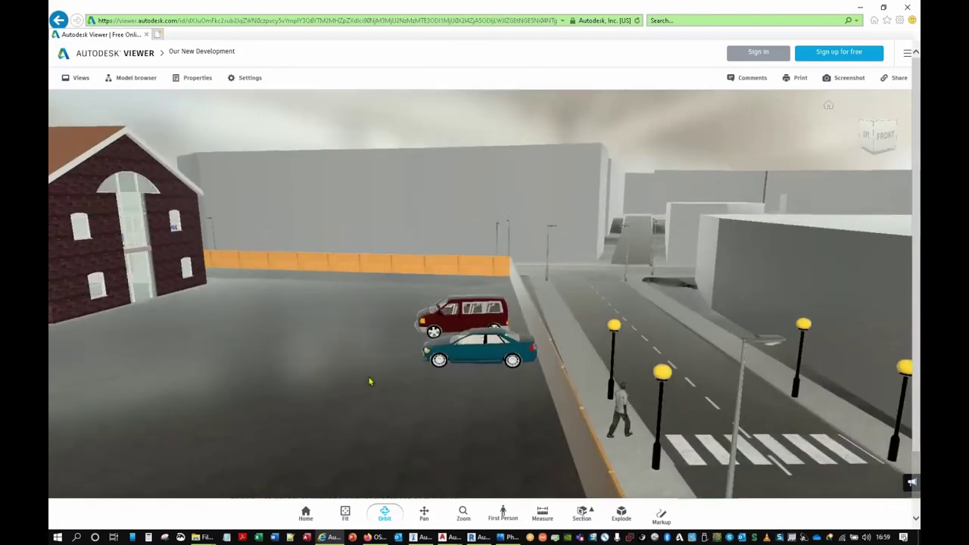
- Enter First Person navigation in the car park, descend to ground level and turn around to view the site and street
{"action": "left_click", "coordinate": [504, 514]}
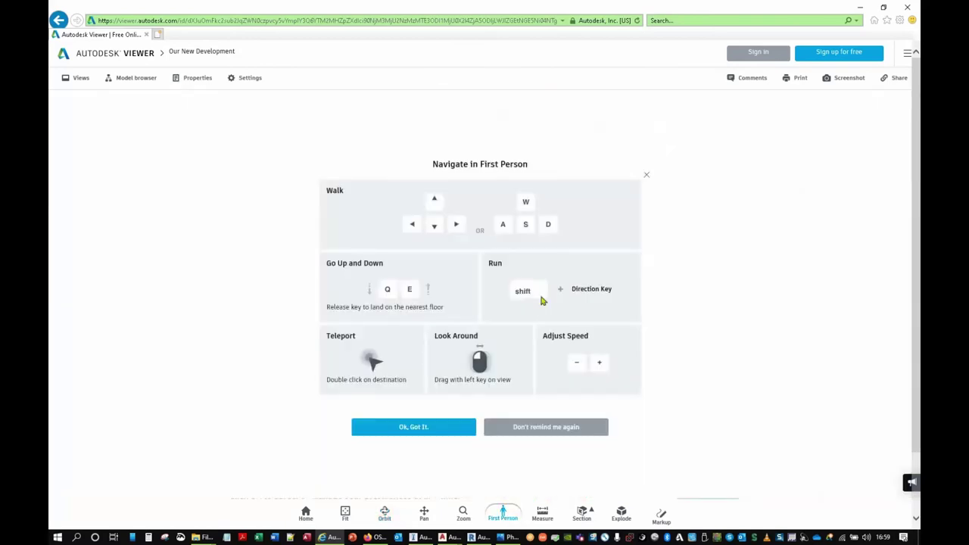
{"action": "left_click", "coordinate": [412, 429]}
{"action": "key", "text": "q"}
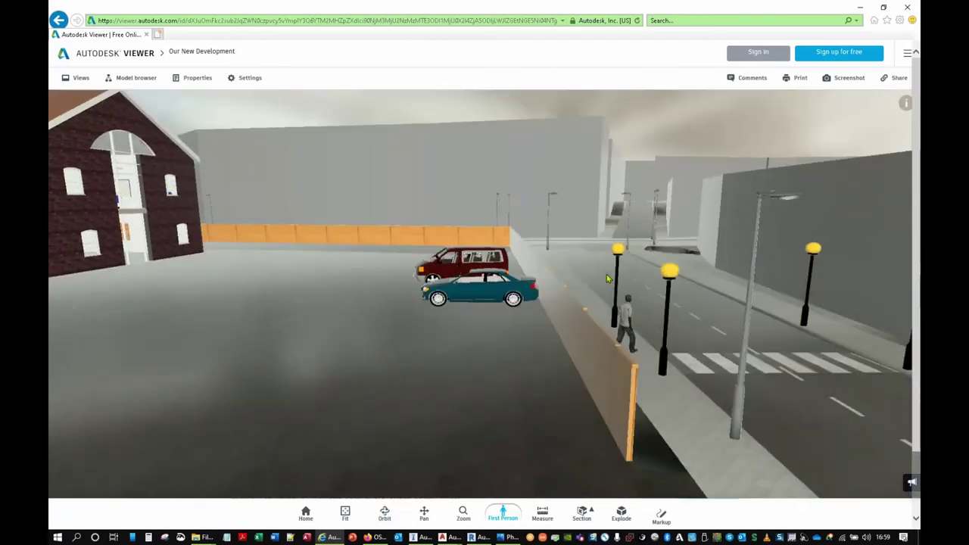
{"action": "key", "text": "Left"}
{"action": "key", "text": "Left"}
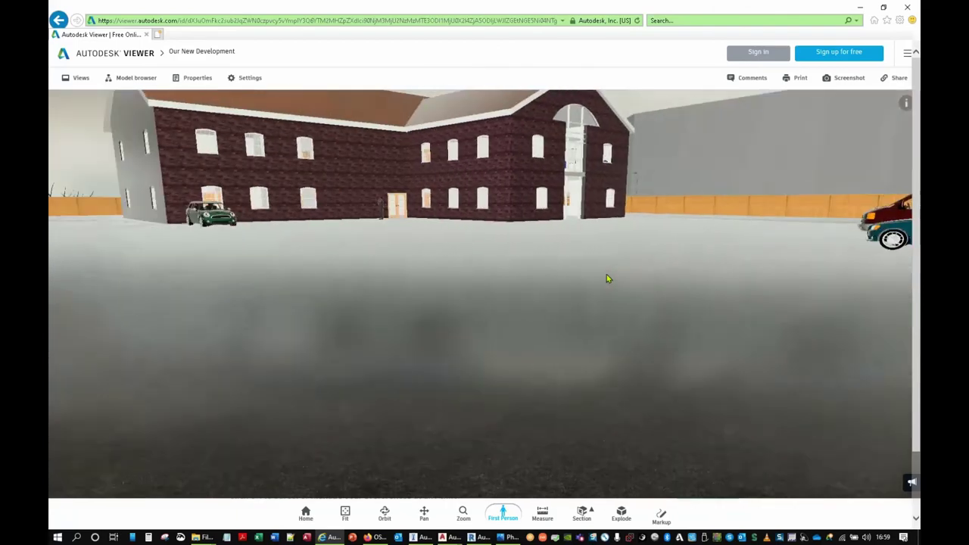
{"action": "key", "text": "Left"}
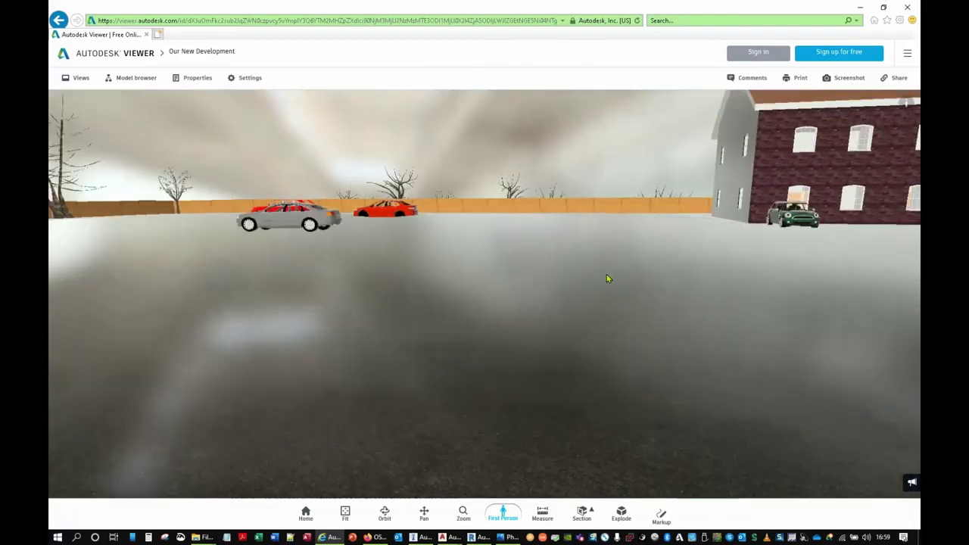
{"action": "key", "text": "Left"}
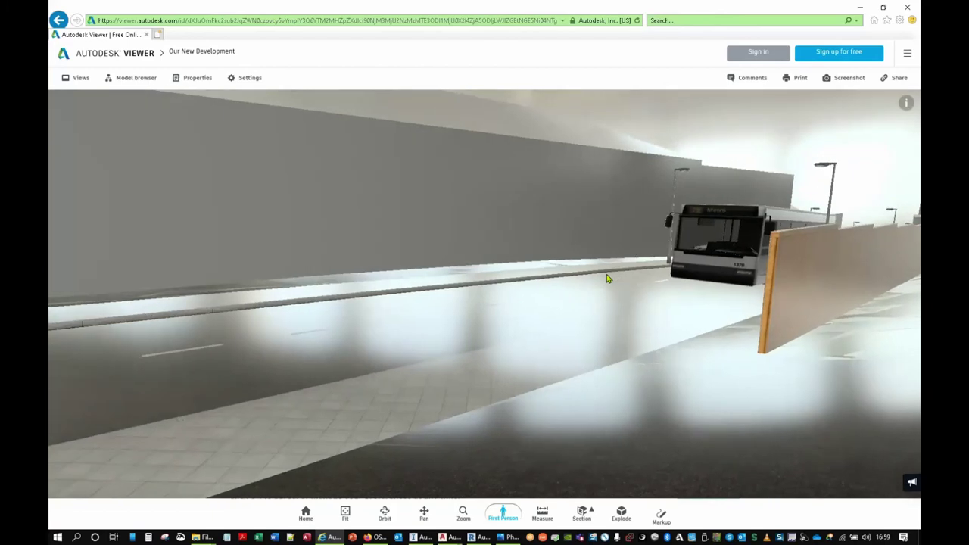
{"action": "key", "text": "Left"}
{"action": "key", "text": "Left"}
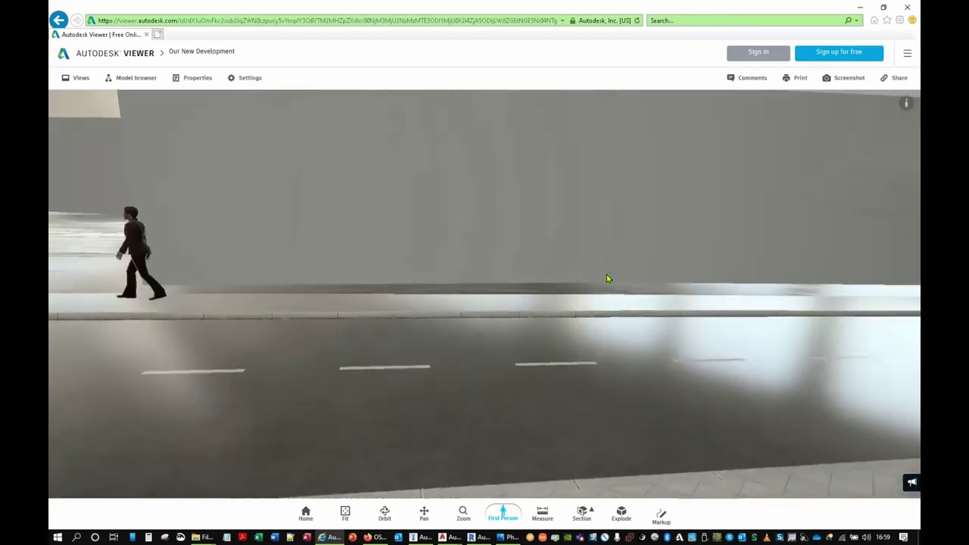